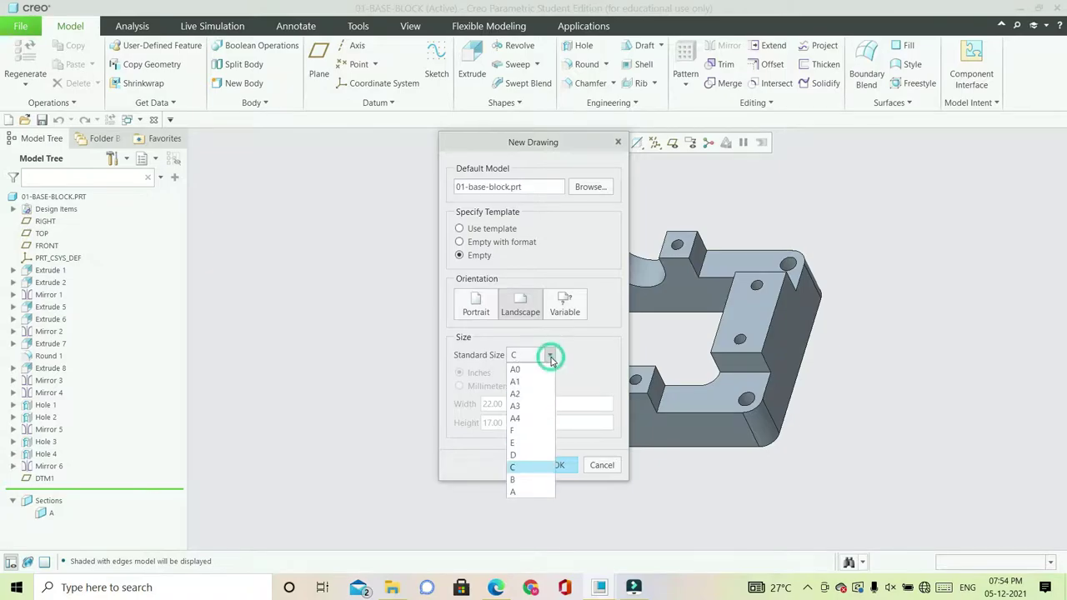
- Create the new empty landscape drawing of 01-base-block.prt on an A3 sheet and maximize its window
{"action": "left_click", "coordinate": [528, 406]}
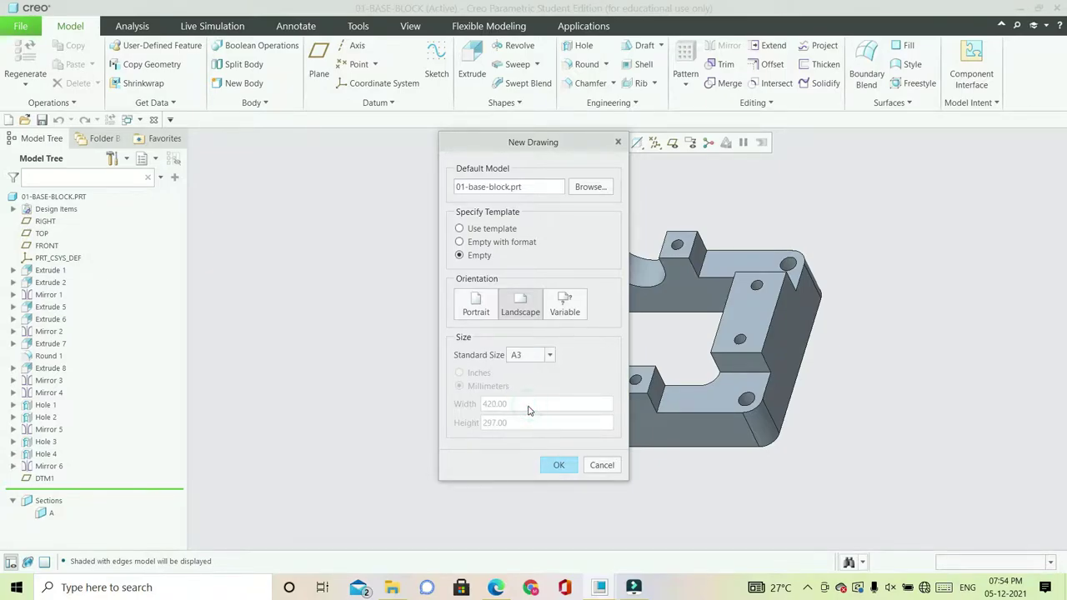
{"action": "left_click", "coordinate": [559, 465]}
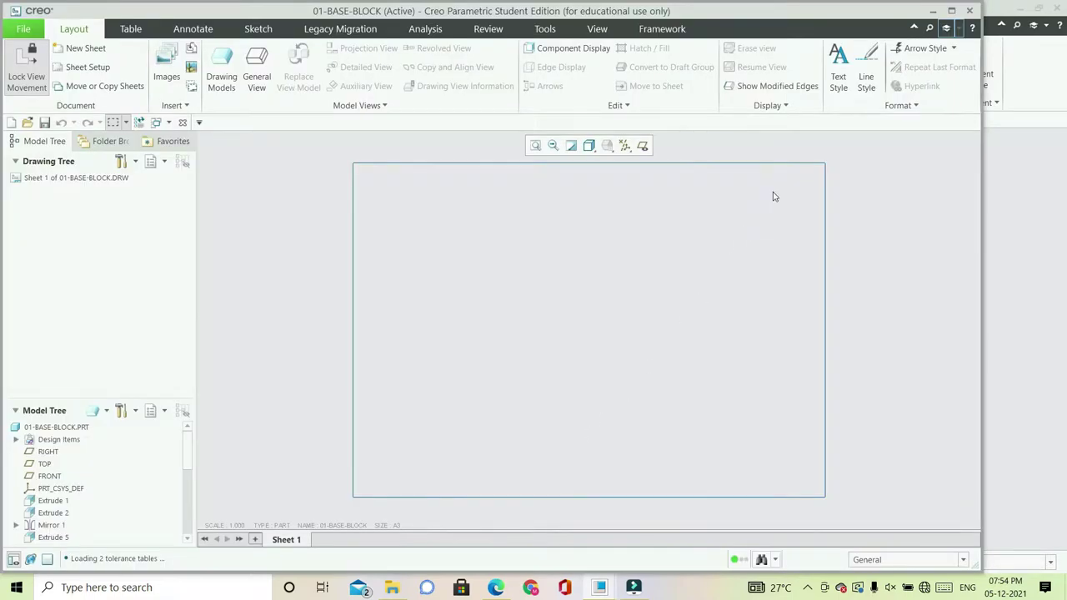
{"action": "left_click", "coordinate": [953, 12]}
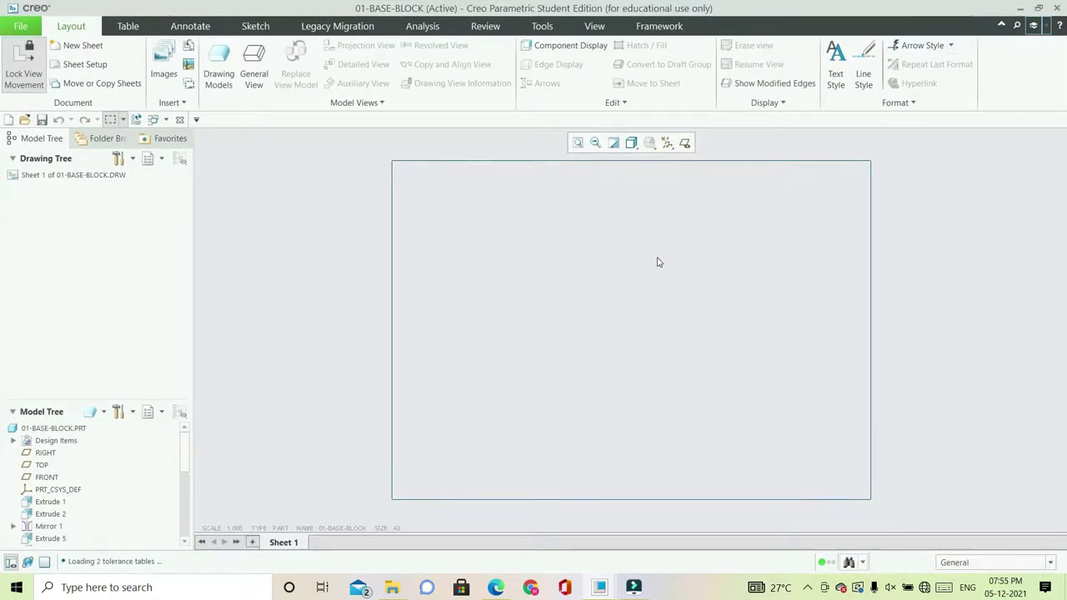
- Open the detail options of the active drawing from its drawing properties
{"action": "left_click", "coordinate": [25, 29]}
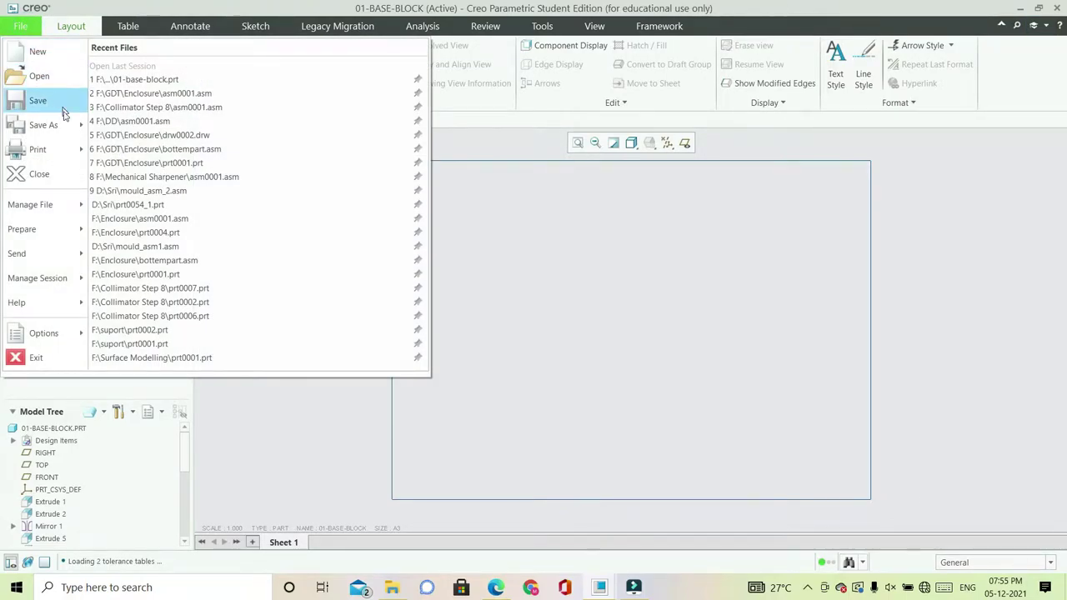
{"action": "mouse_move", "coordinate": [67, 237]}
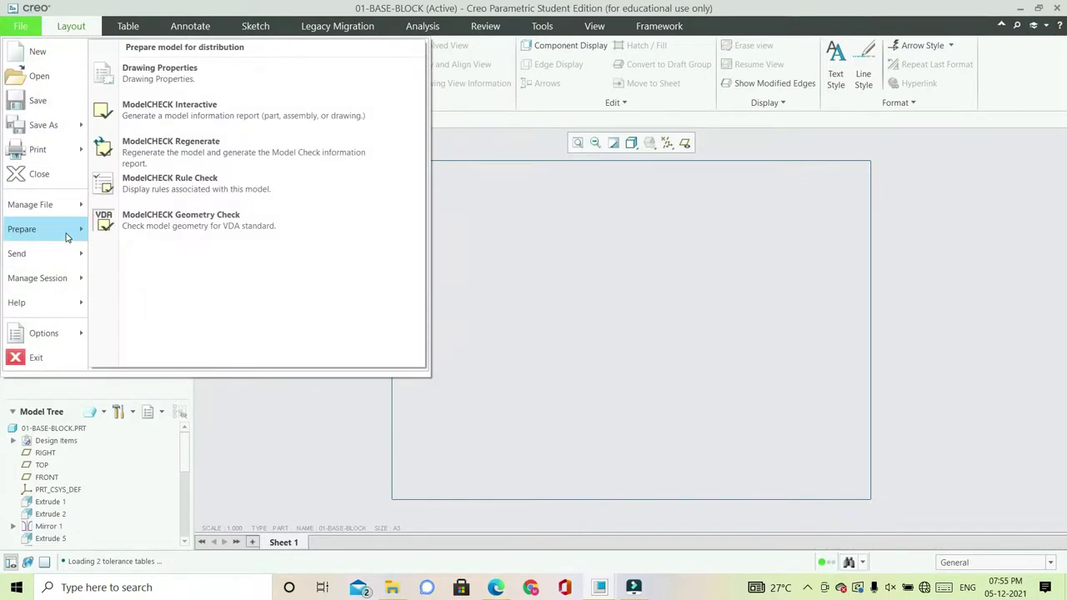
{"action": "left_click", "coordinate": [175, 79]}
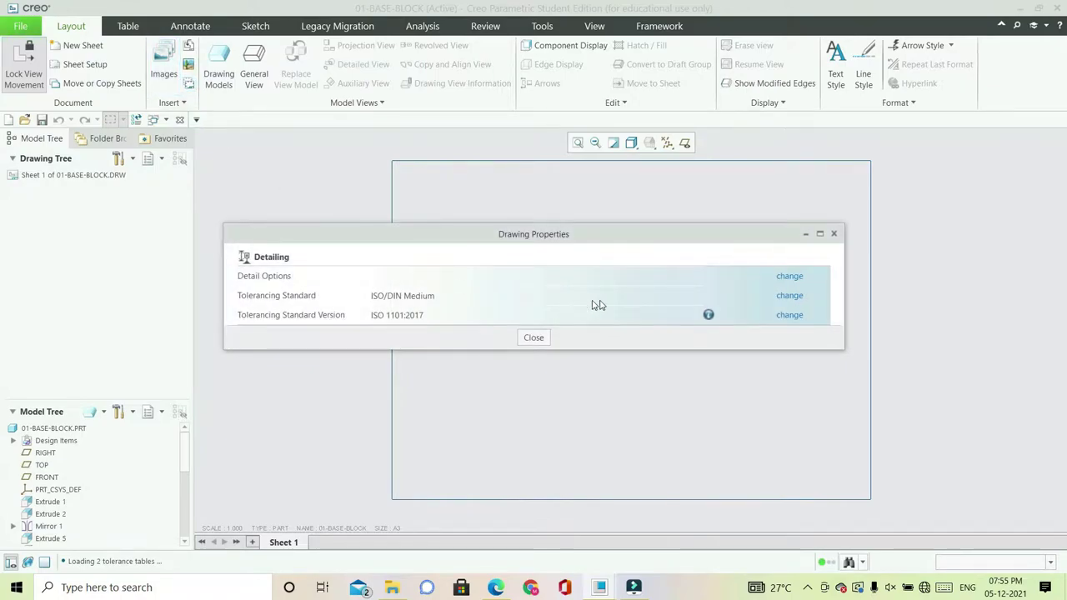
{"action": "left_click", "coordinate": [788, 277]}
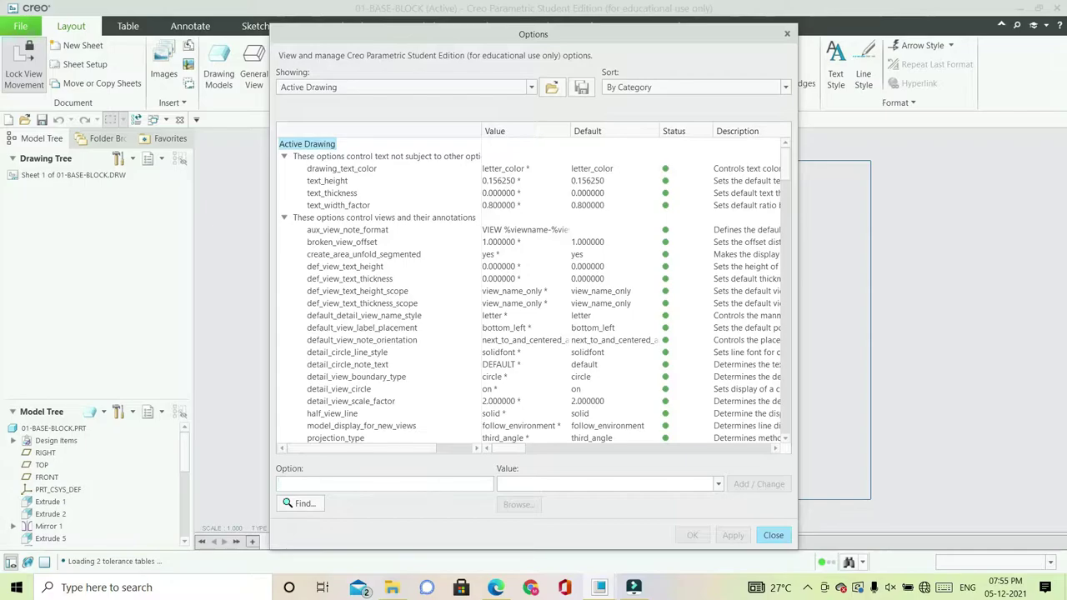
- Change the projection_type drawing option to first_angle and add the change
{"action": "type", "text": "projection_type"}
{"action": "key", "text": "Return"}
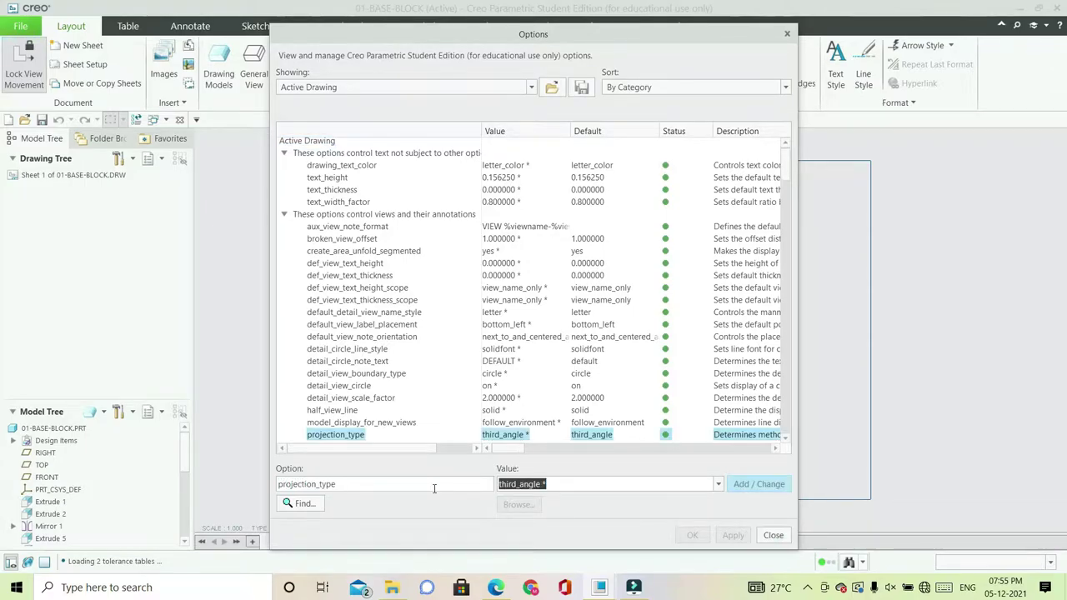
{"action": "left_click", "coordinate": [717, 484]}
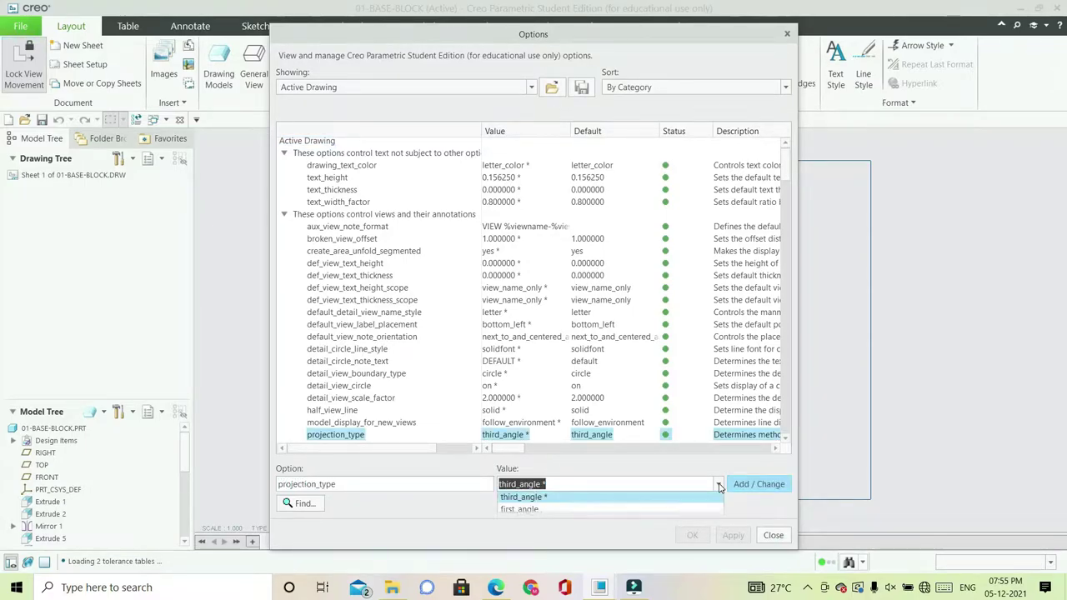
{"action": "left_click", "coordinate": [638, 511]}
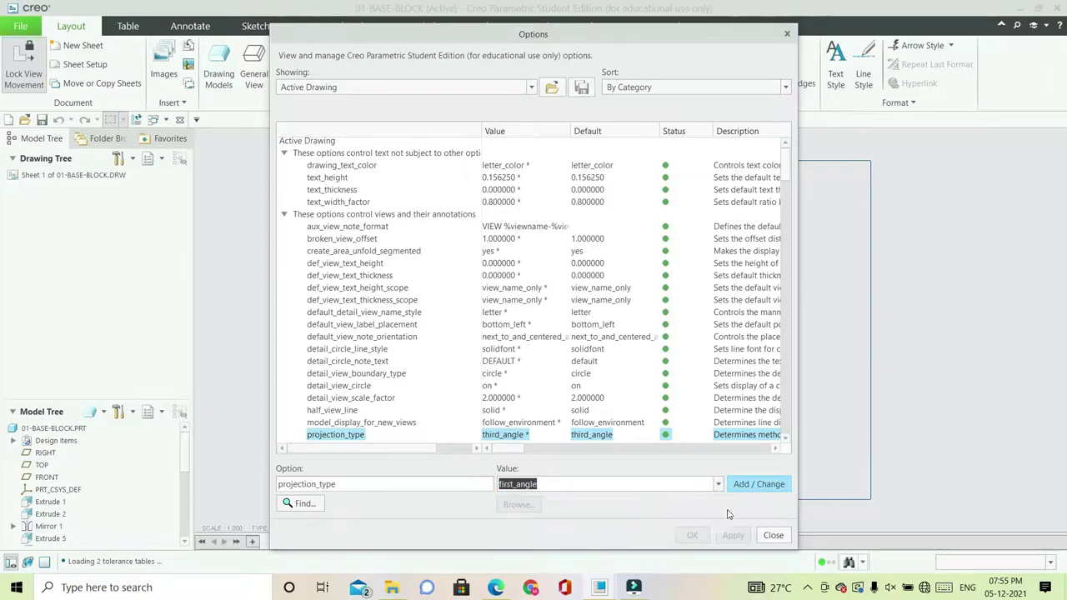
{"action": "left_click", "coordinate": [759, 486]}
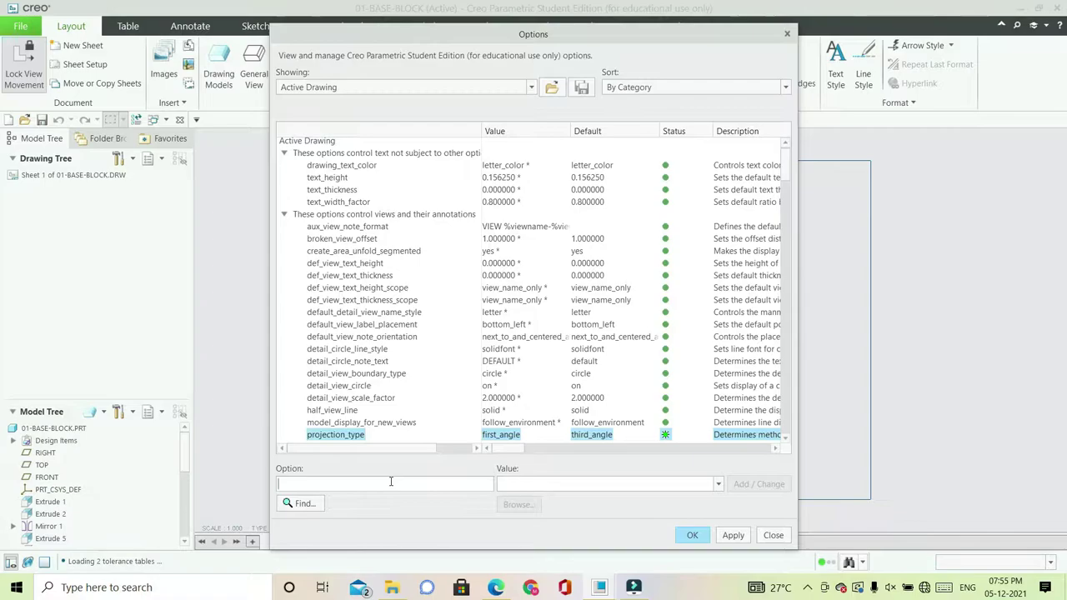
- Look up the arrow_style drawing option and choose filled as its value
{"action": "type", "text": "arrow_style"}
{"action": "key", "text": "Return"}
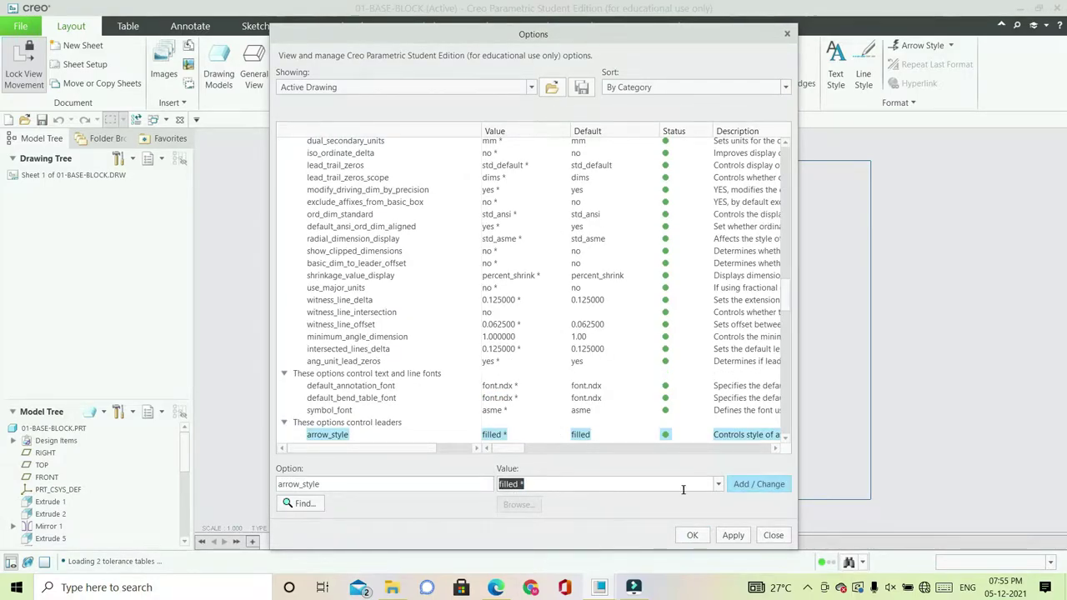
{"action": "left_click", "coordinate": [718, 485]}
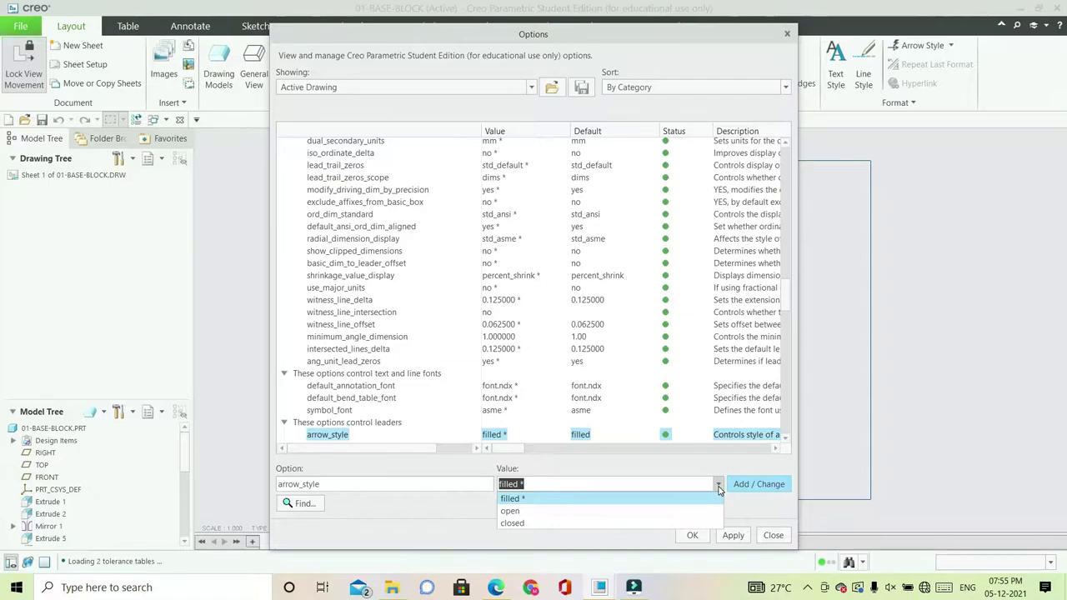
{"action": "left_click", "coordinate": [514, 502]}
- Try to set the decimal_marker drawing option to period, and clear the option entry
{"action": "left_click", "coordinate": [332, 483]}
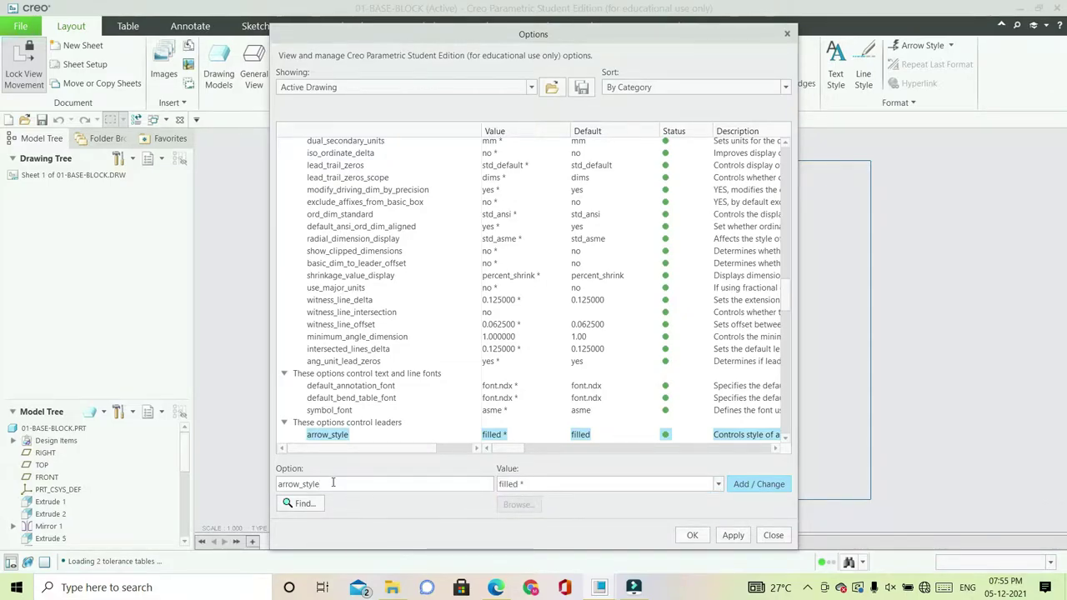
{"action": "key", "text": "BackSpace"}
{"action": "key", "text": "BackSpace"}
{"action": "key", "text": "BackSpace"}
{"action": "key", "text": "BackSpace"}
{"action": "key", "text": "BackSpace"}
{"action": "key", "text": "BackSpace"}
{"action": "key", "text": "BackSpace"}
{"action": "key", "text": "BackSpace"}
{"action": "key", "text": "BackSpace"}
{"action": "key", "text": "BackSpace"}
{"action": "key", "text": "BackSpace"}
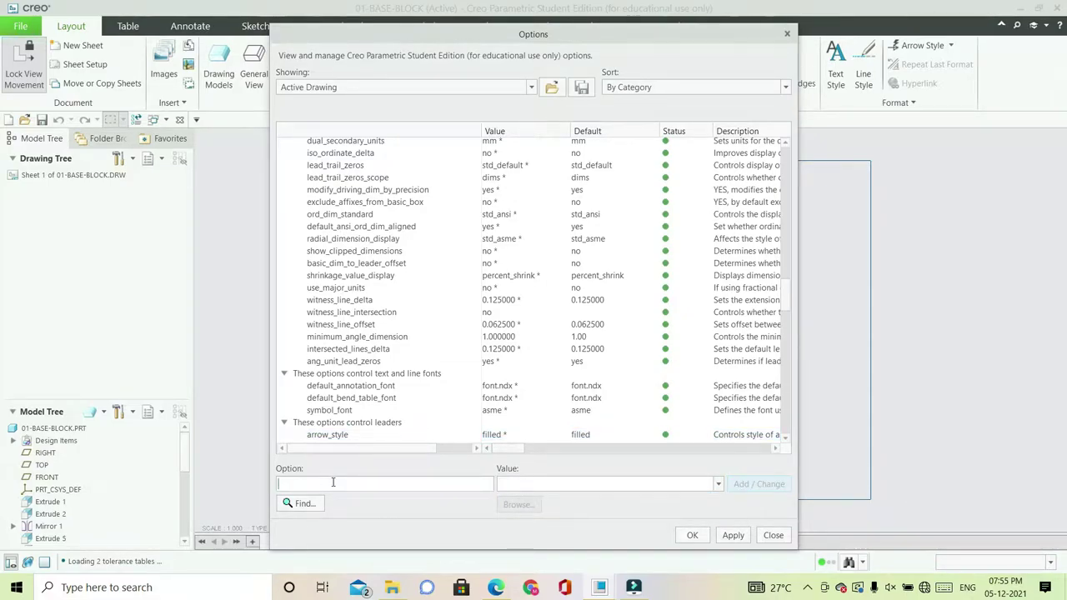
{"action": "type", "text": "di"}
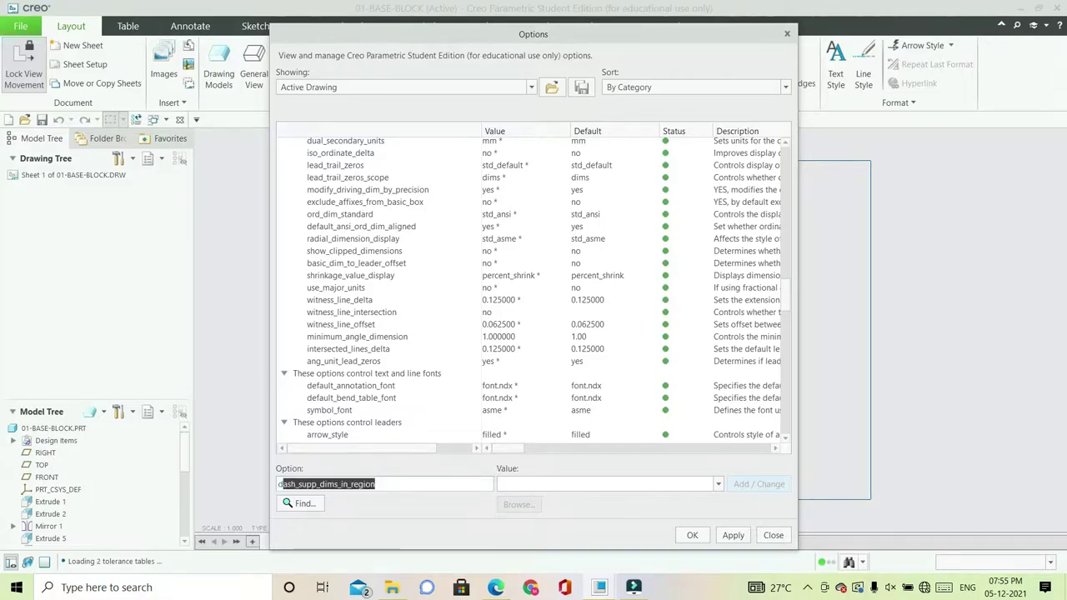
{"action": "type", "text": "c"}
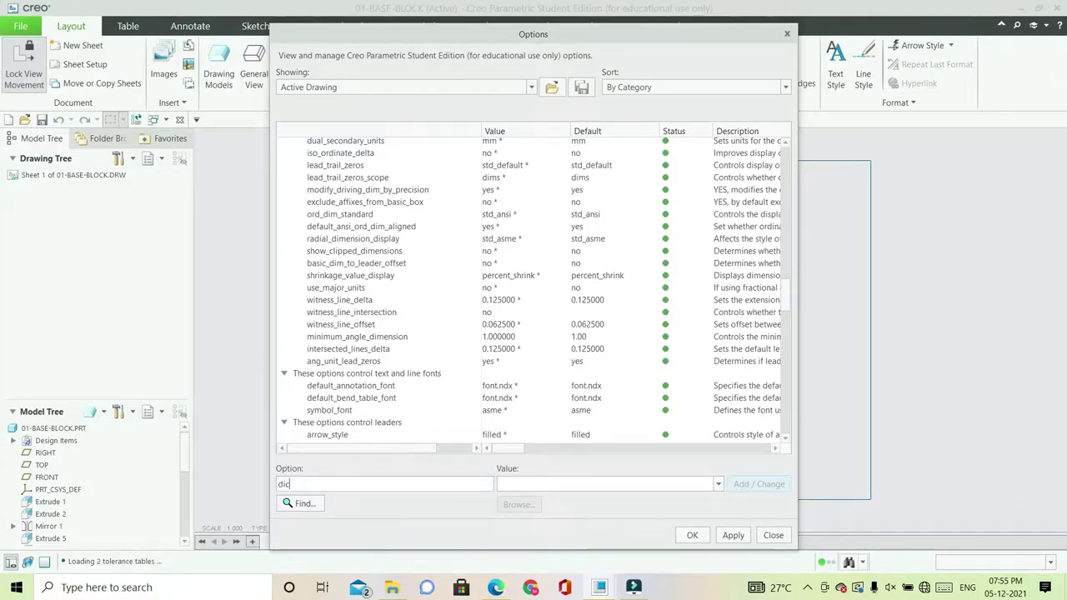
{"action": "key", "text": "BackSpace"}
{"action": "type", "text": "ecimal_marker"}
{"action": "key", "text": "Return"}
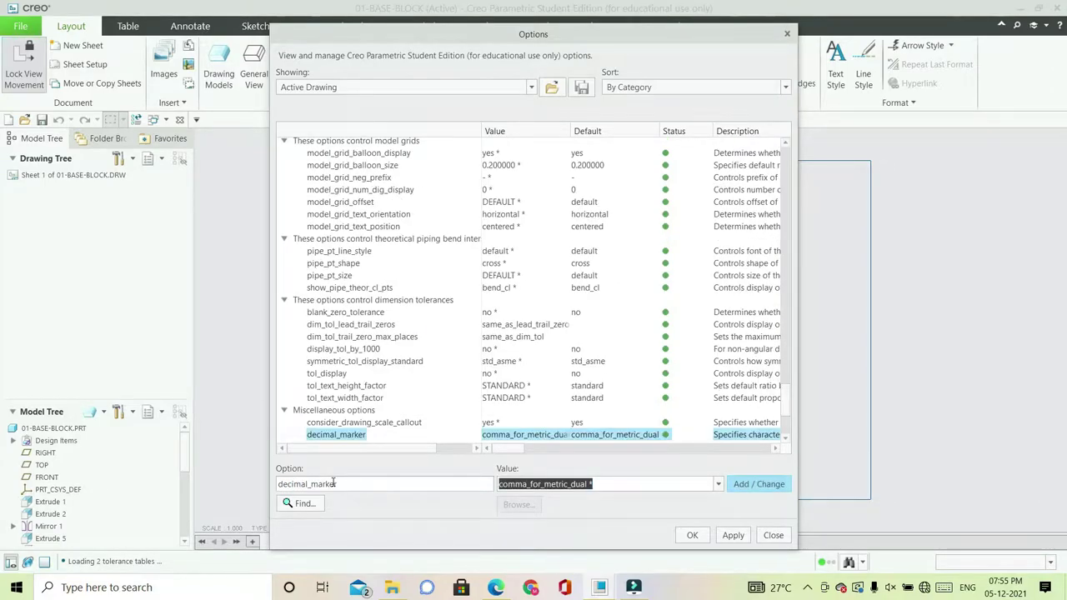
{"action": "left_click", "coordinate": [718, 484]}
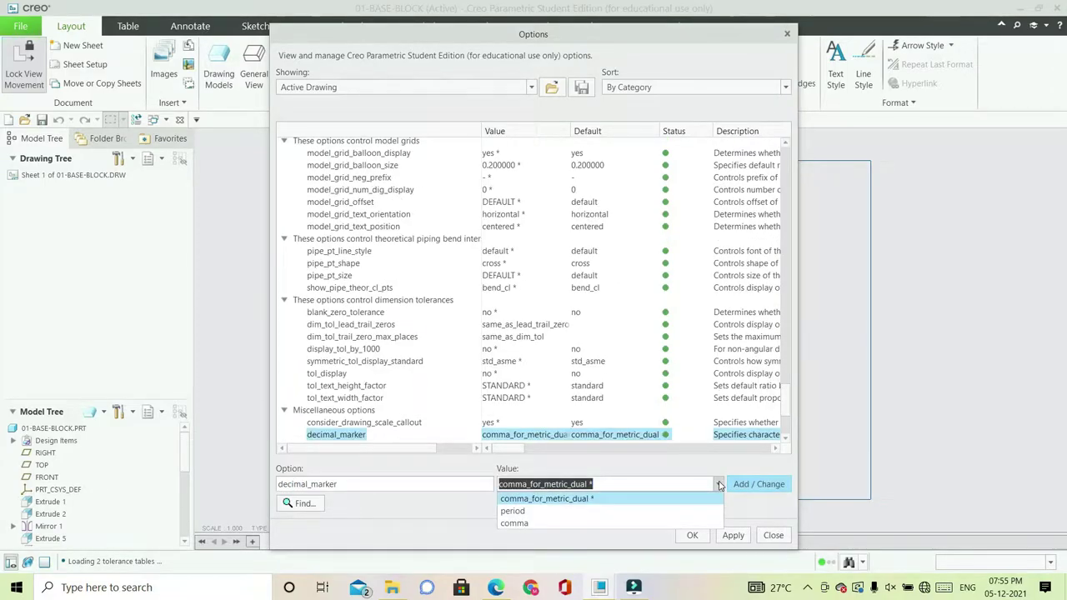
{"action": "left_click", "coordinate": [556, 512]}
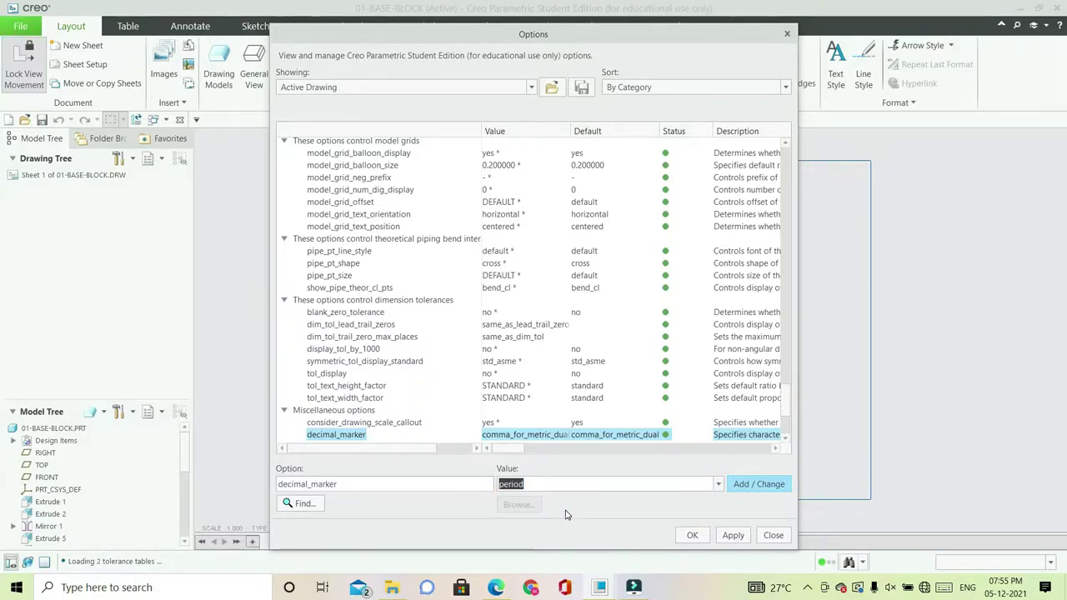
{"action": "left_click", "coordinate": [369, 483]}
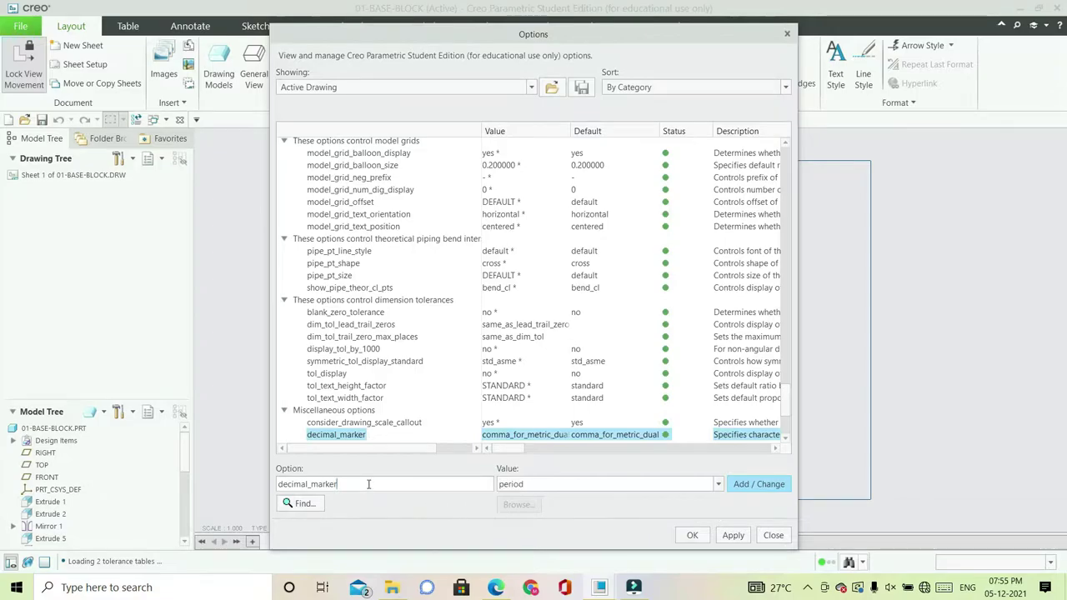
{"action": "key", "text": "BackSpace"}
{"action": "key", "text": "BackSpace"}
{"action": "key", "text": "BackSpace"}
{"action": "key", "text": "BackSpace"}
{"action": "key", "text": "BackSpace"}
{"action": "key", "text": "BackSpace"}
{"action": "key", "text": "BackSpace"}
{"action": "key", "text": "BackSpace"}
{"action": "key", "text": "BackSpace"}
{"action": "key", "text": "BackSpace"}
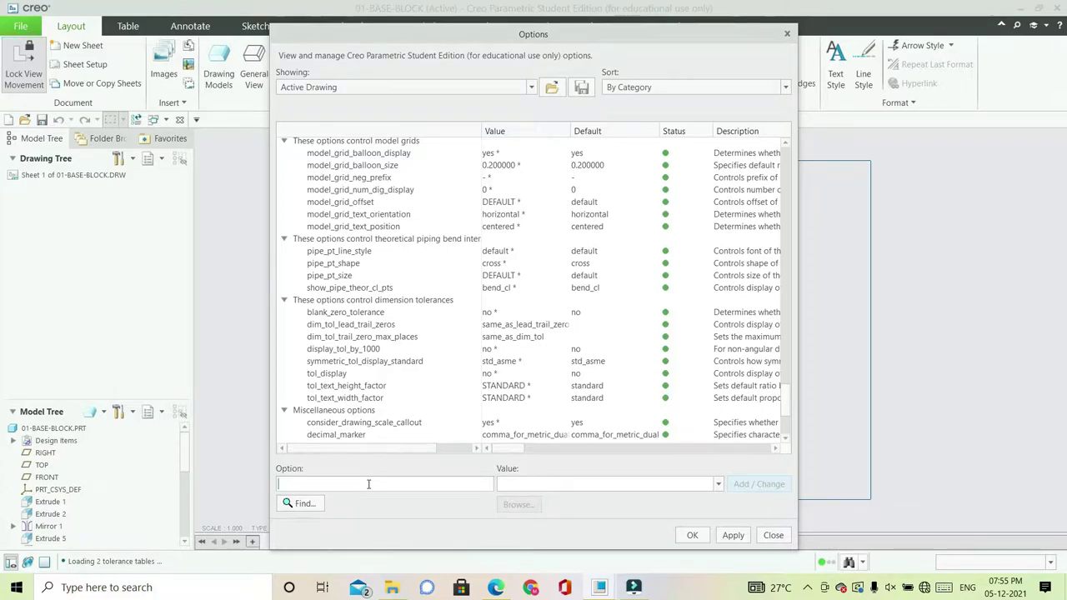
- Find the drawing options matching the keyword "font" and set default_annotation_font to isofont
{"action": "left_click", "coordinate": [304, 503]}
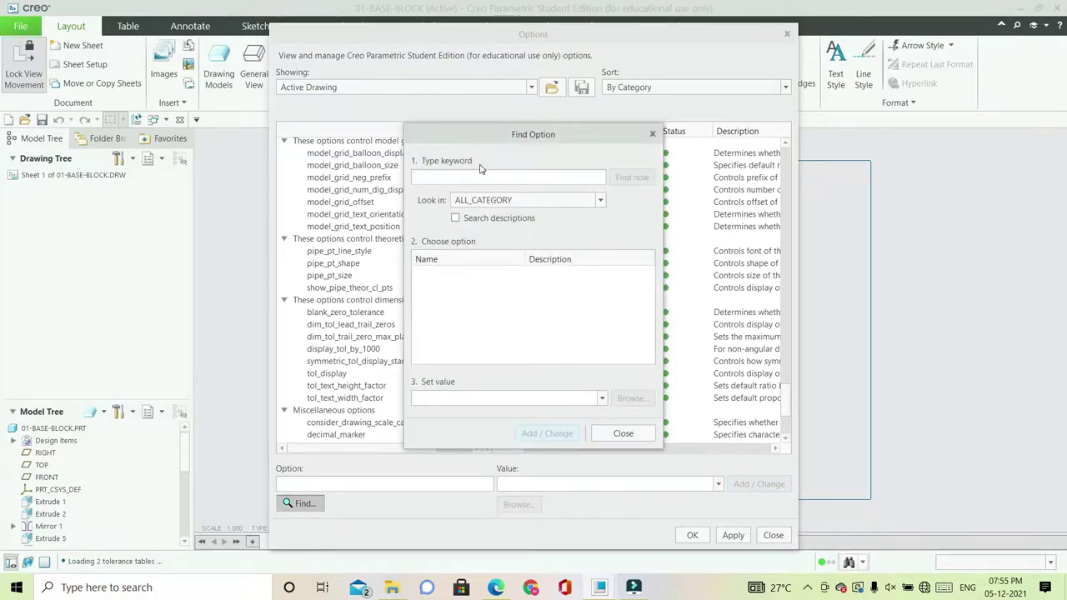
{"action": "type", "text": "font"}
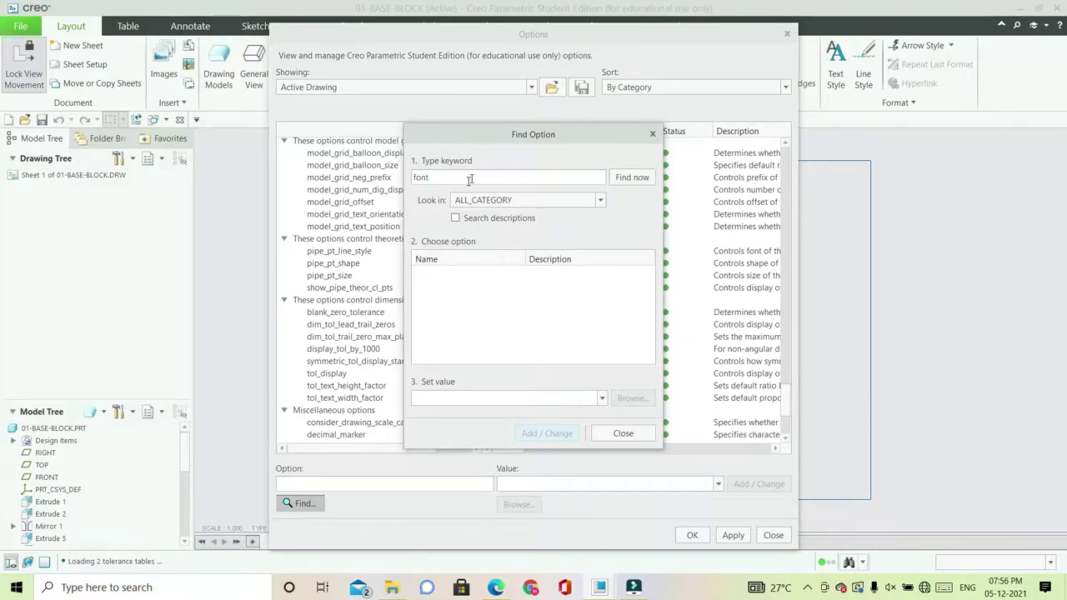
{"action": "left_click", "coordinate": [623, 178]}
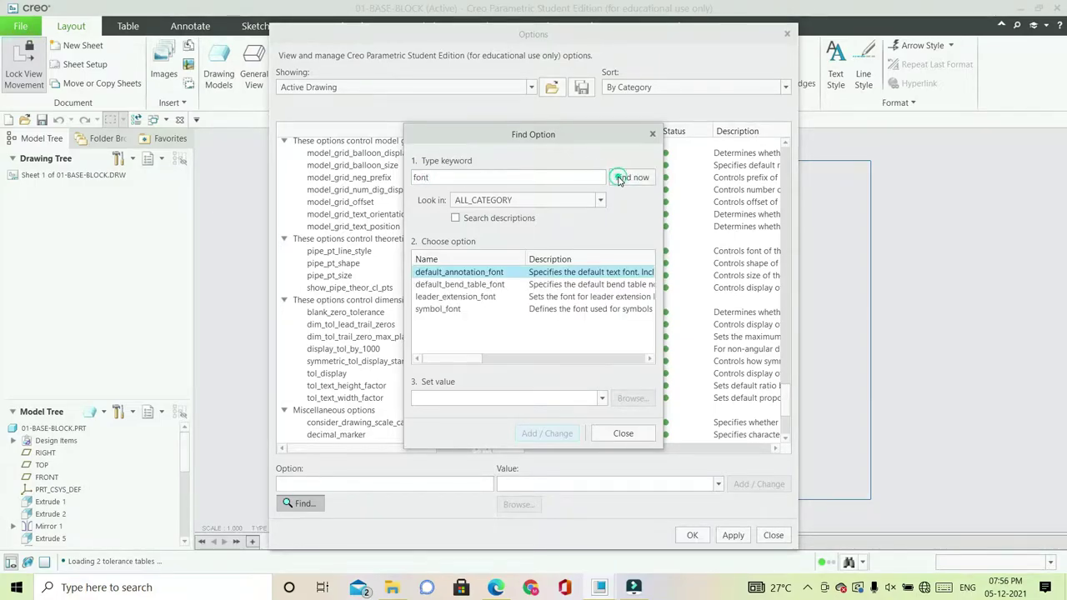
{"action": "left_click", "coordinate": [506, 399]}
{"action": "type", "text": "isofont"}
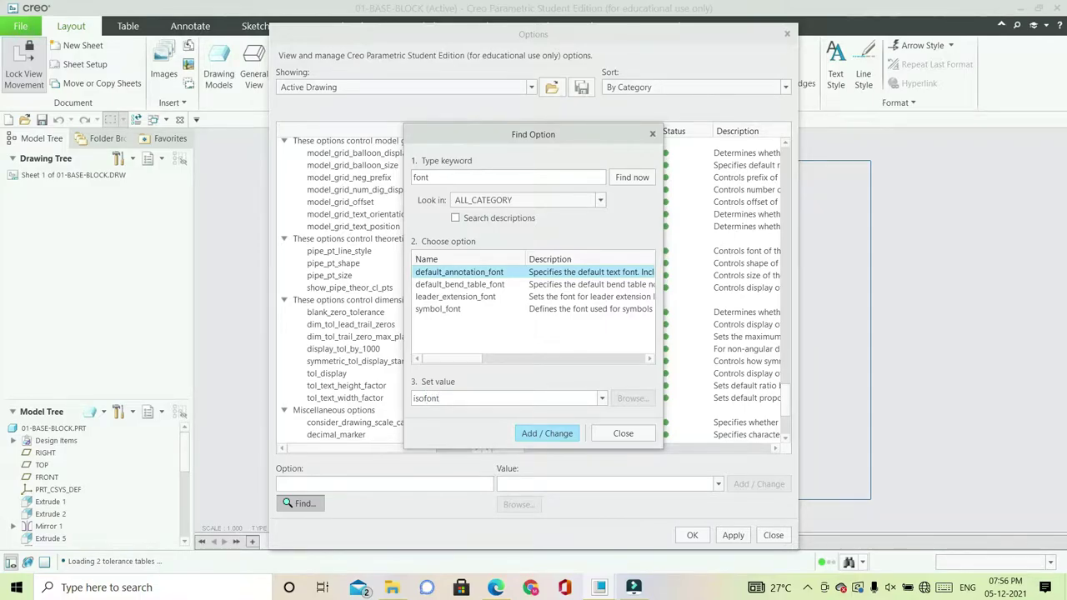
{"action": "key", "text": "Return"}
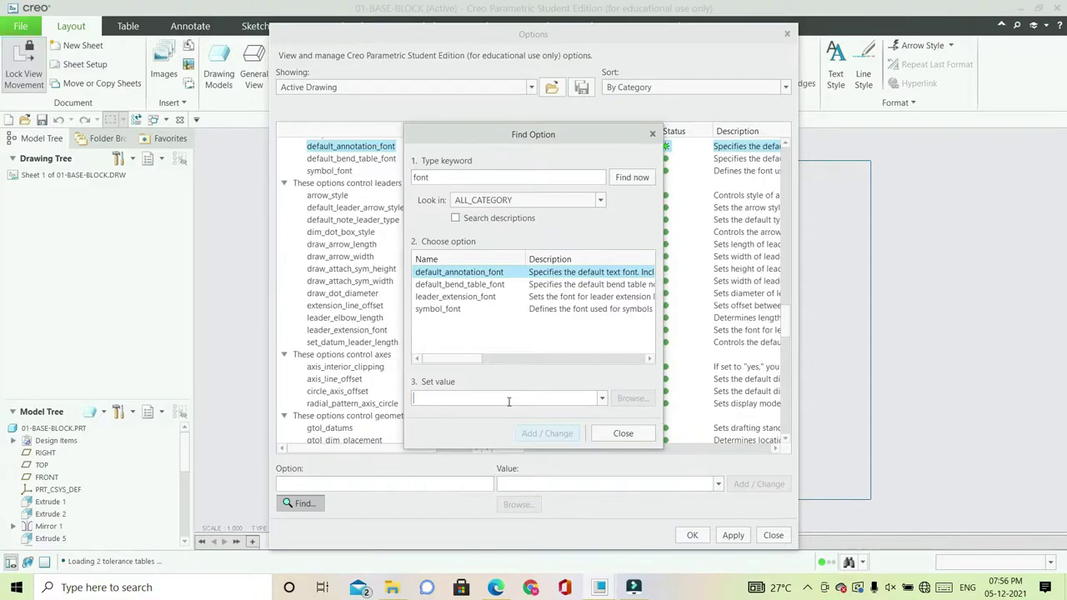
- Set the default_bend_table_font option to the ISO font
{"action": "left_click", "coordinate": [459, 284]}
{"action": "left_click", "coordinate": [458, 400]}
{"action": "type", "text": "is"}
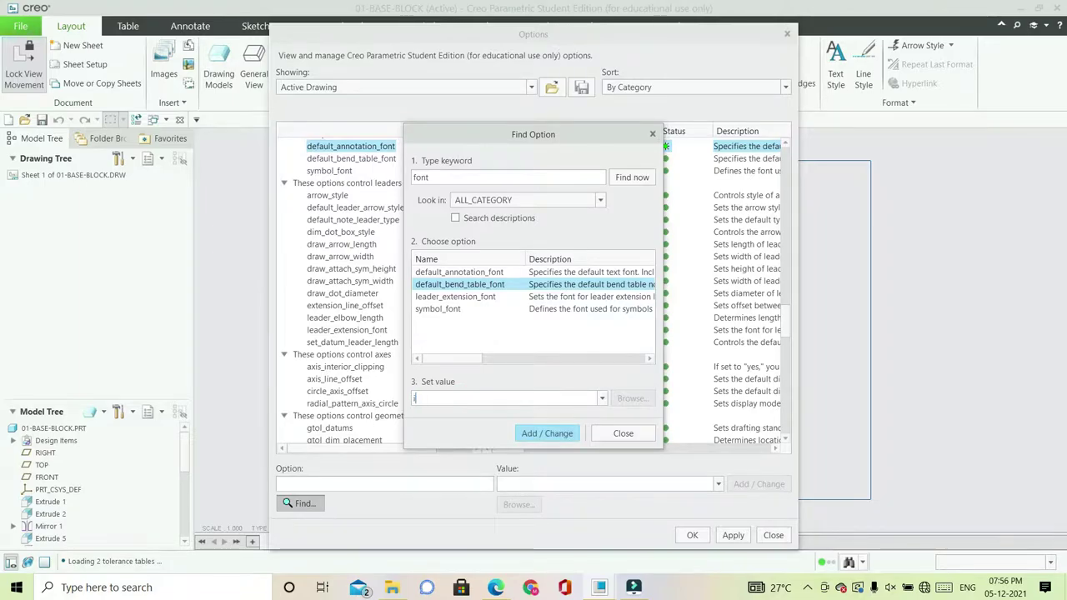
{"action": "type", "text": "of"}
{"action": "key", "text": "Return"}
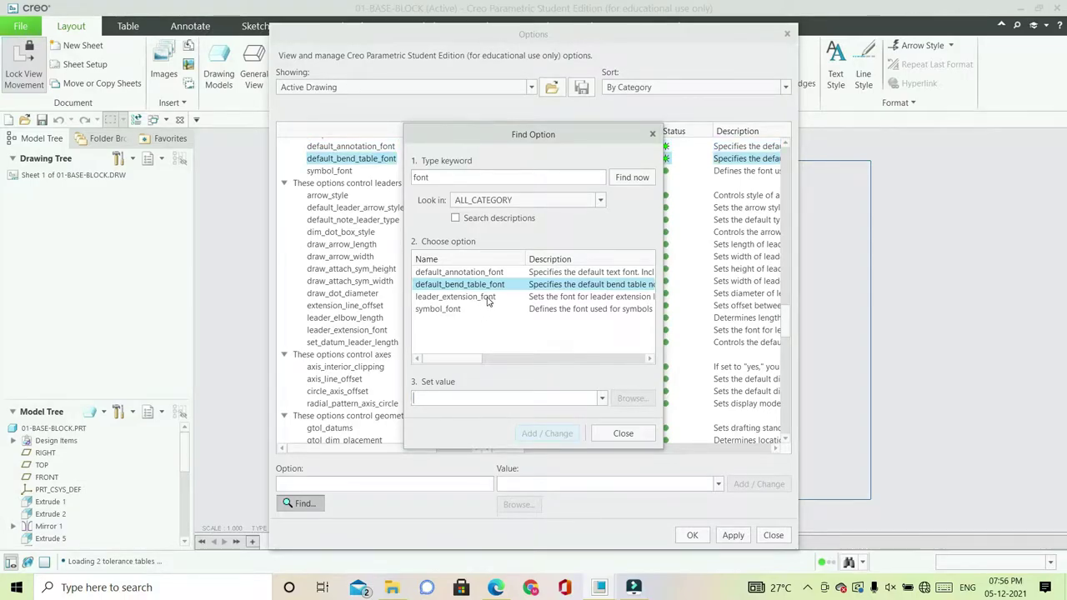
- Set the leader_extension_font option to isofont
{"action": "left_click", "coordinate": [489, 297]}
{"action": "left_click", "coordinate": [470, 396]}
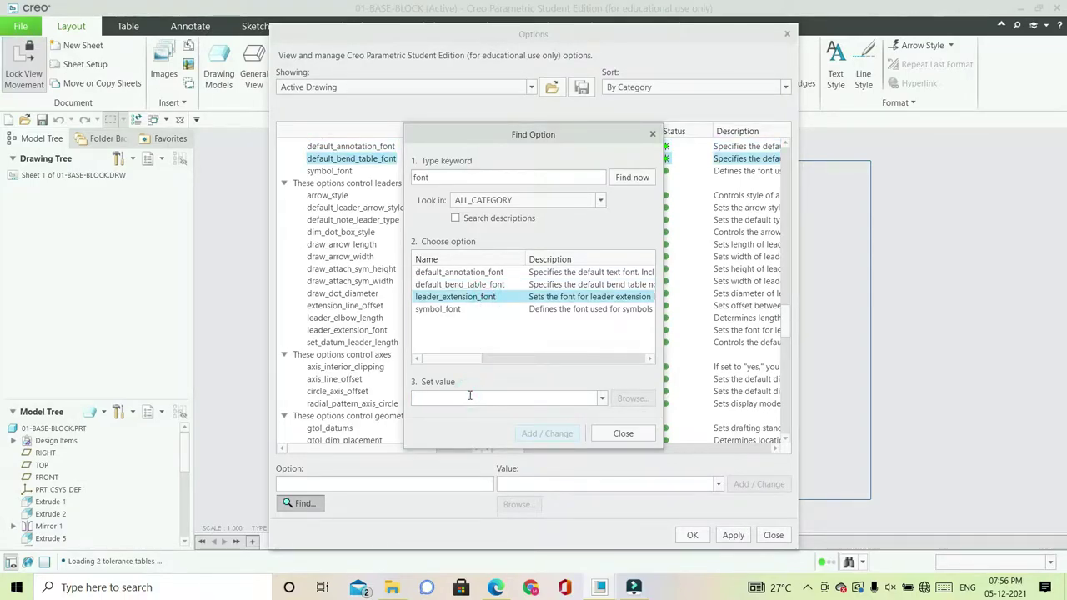
{"action": "type", "text": "iso"}
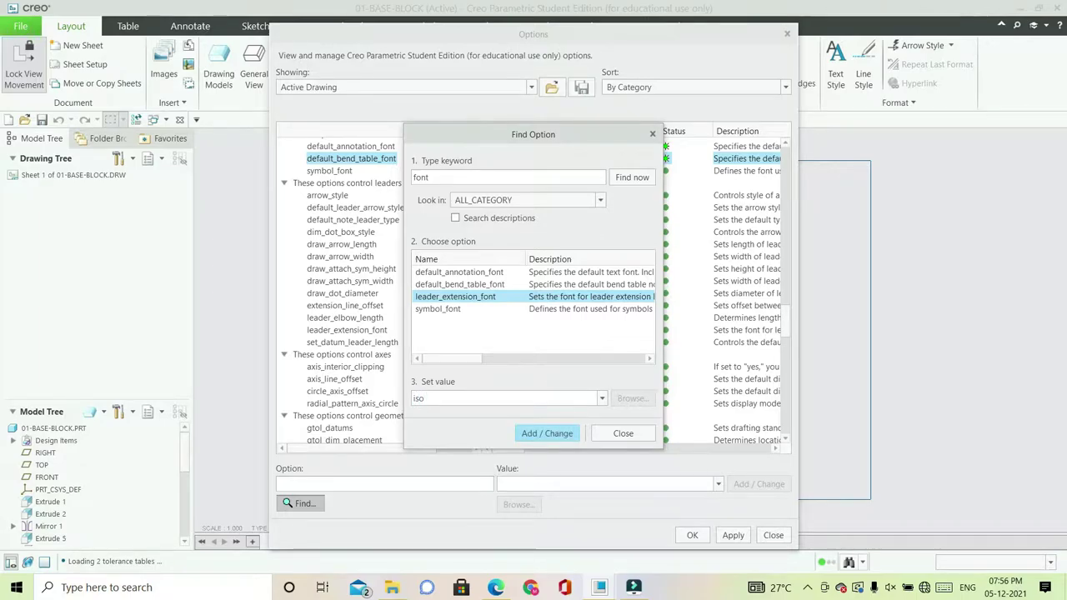
{"action": "type", "text": "font"}
{"action": "key", "text": "Return"}
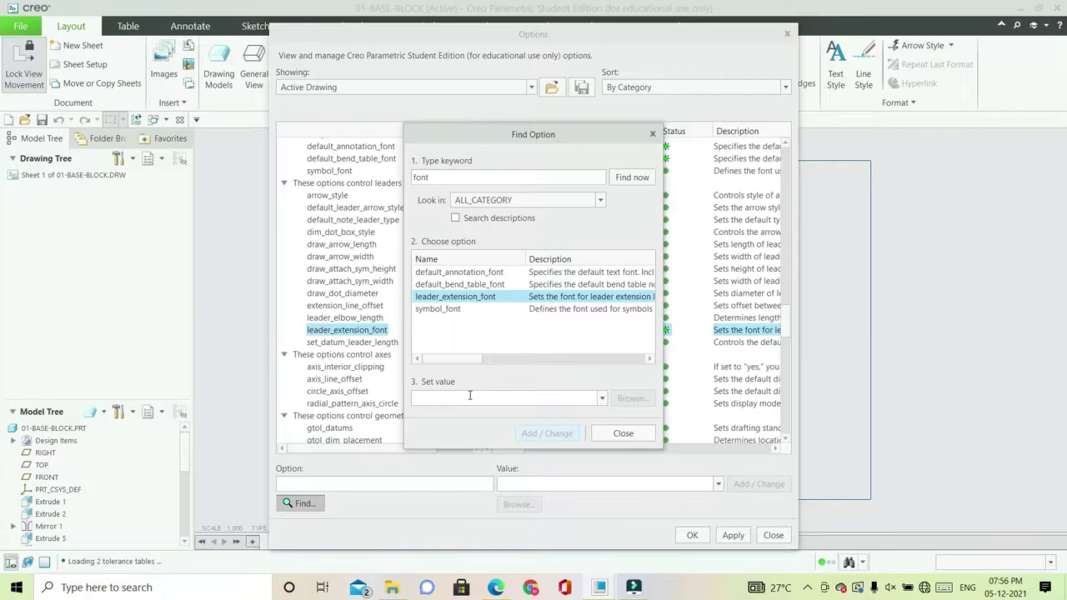
- Set the symbol_font option to iso, then accept the drawing options and close the drawing properties
{"action": "left_click", "coordinate": [520, 310]}
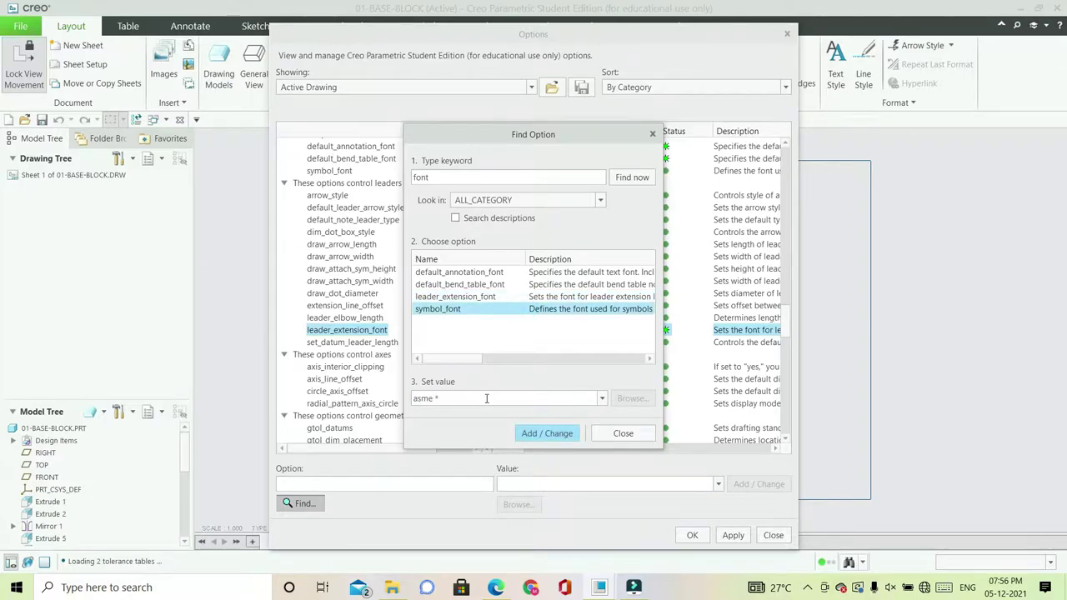
{"action": "left_click", "coordinate": [602, 399]}
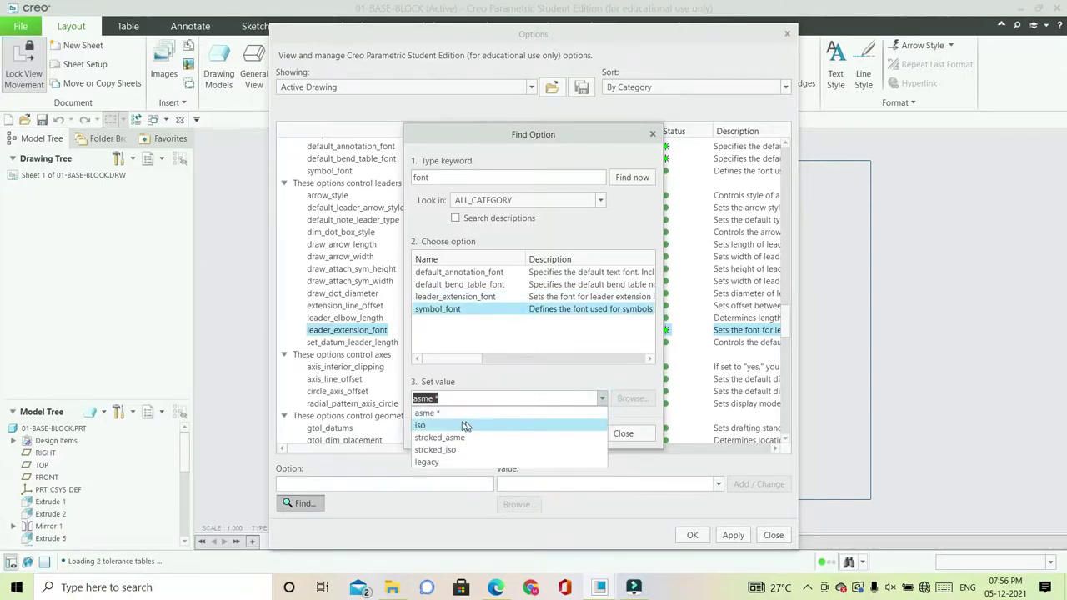
{"action": "left_click", "coordinate": [435, 426]}
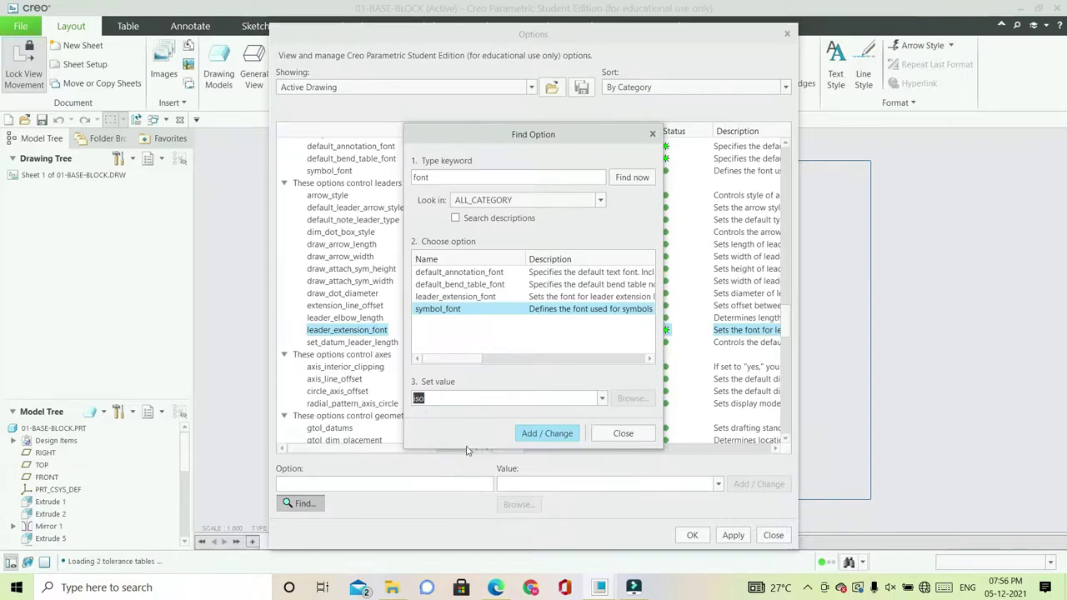
{"action": "left_click", "coordinate": [561, 435]}
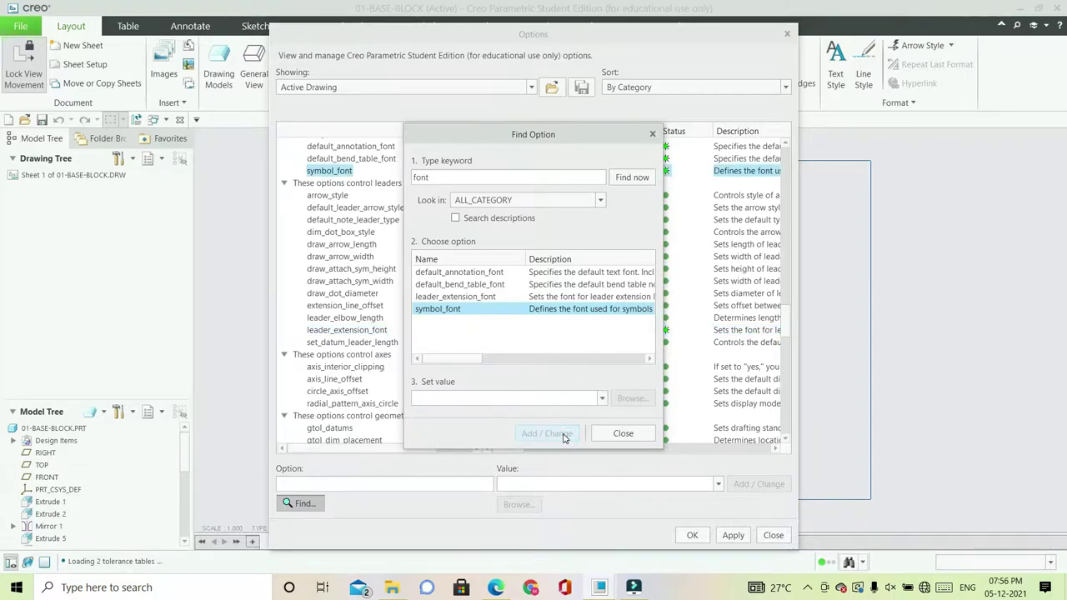
{"action": "left_click", "coordinate": [617, 433]}
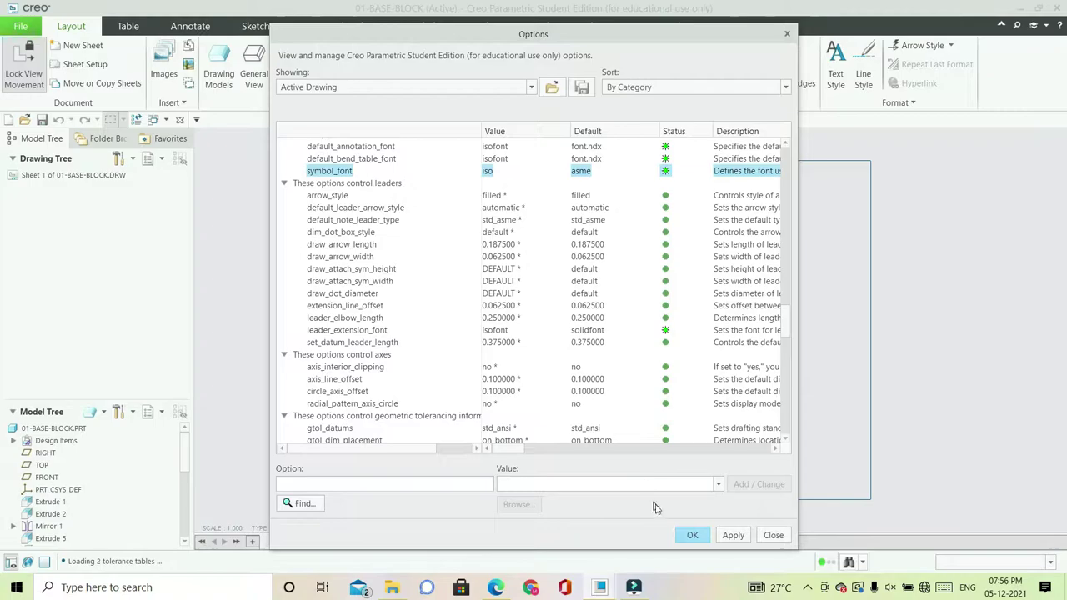
{"action": "left_click", "coordinate": [692, 536]}
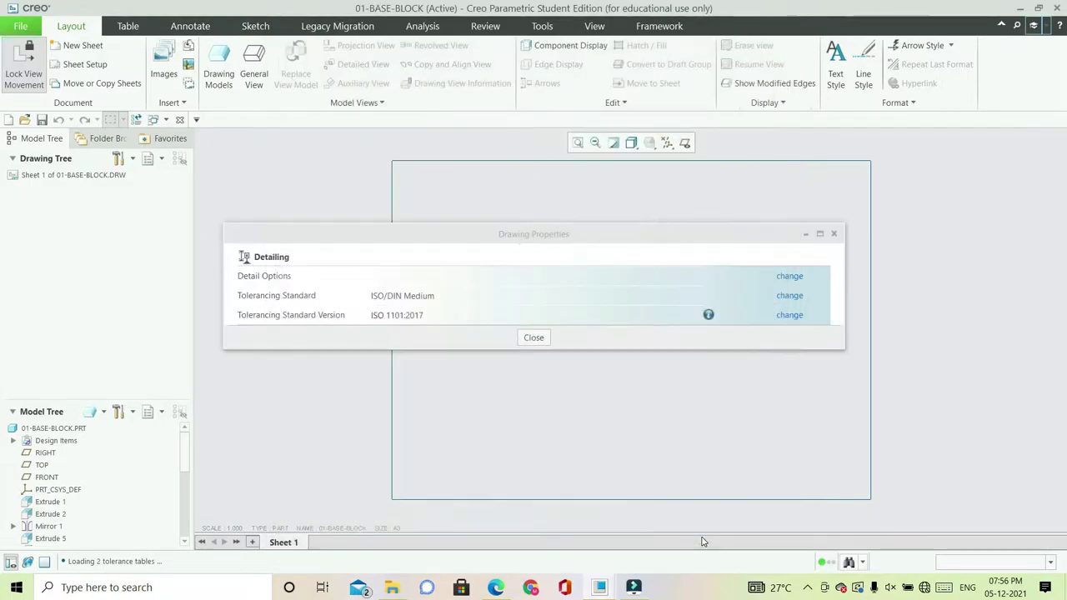
{"action": "left_click", "coordinate": [536, 339]}
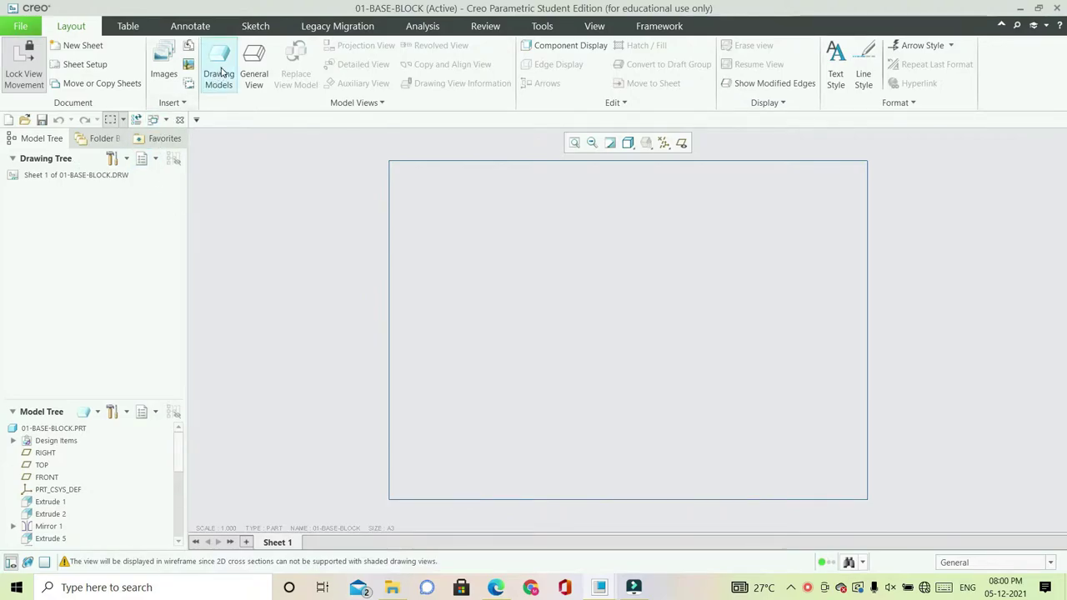
- Delete the 01-BASE-BLOCK model from the drawing
{"action": "left_click", "coordinate": [221, 74]}
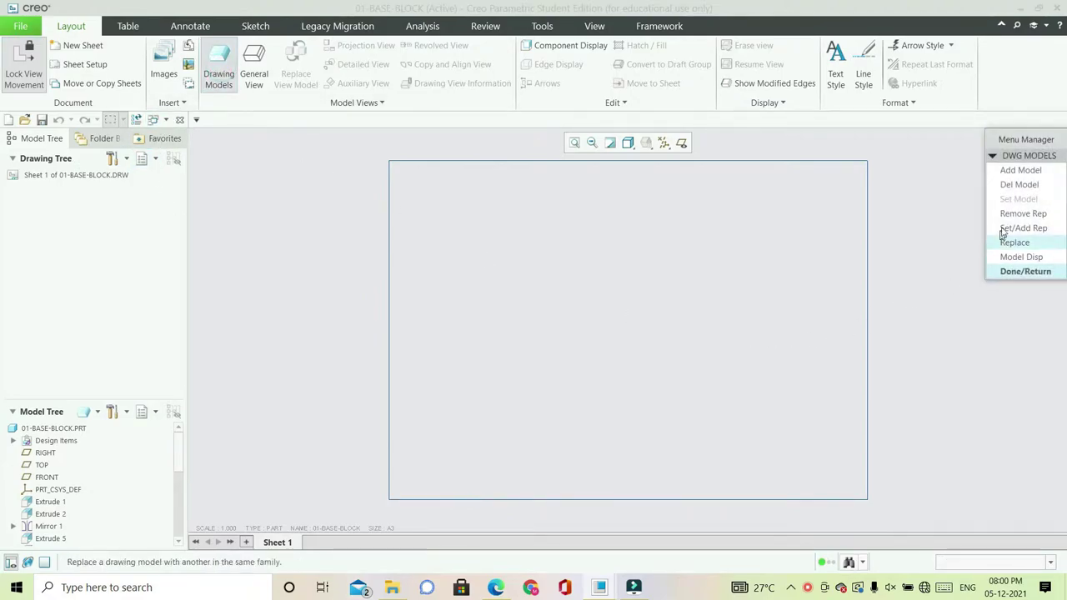
{"action": "left_click", "coordinate": [1022, 193]}
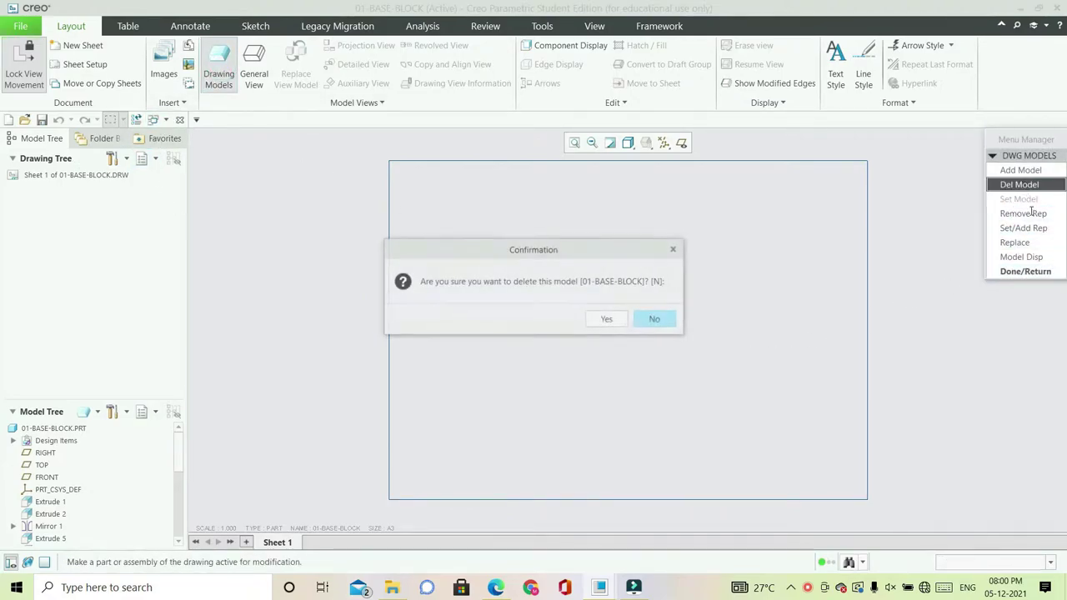
{"action": "left_click", "coordinate": [605, 318]}
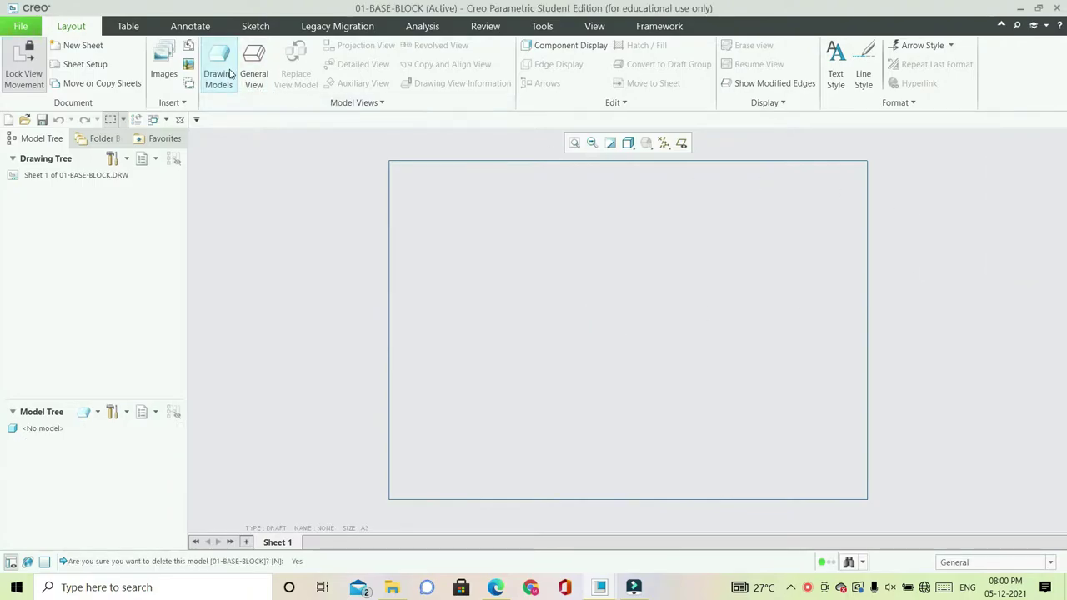
- Add the 01-base-block.prt model to the drawing
{"action": "left_click", "coordinate": [221, 64]}
{"action": "left_click", "coordinate": [1008, 172]}
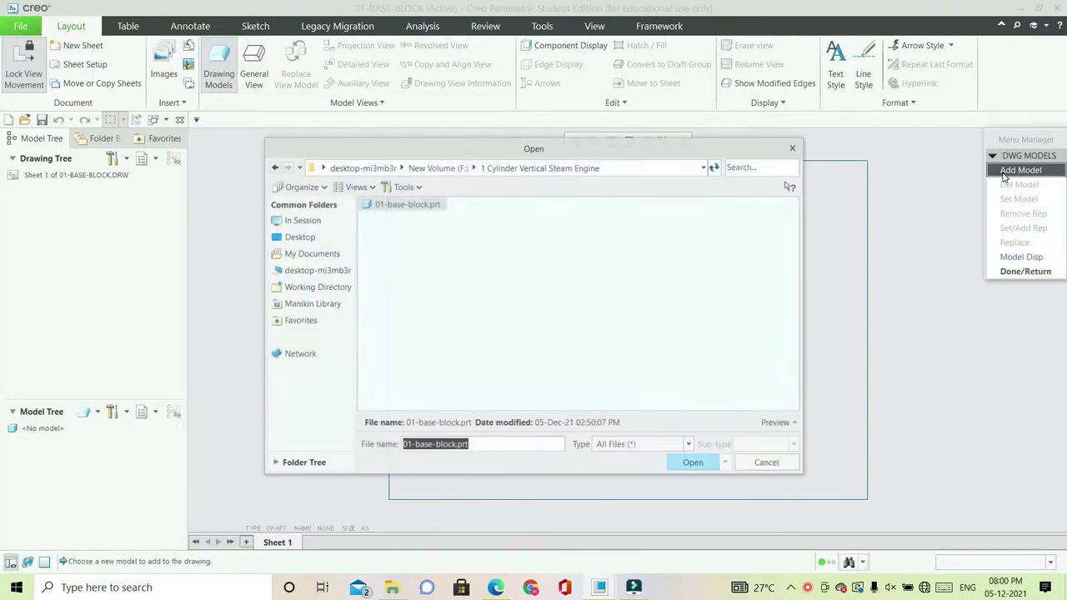
{"action": "left_click", "coordinate": [691, 462]}
{"action": "left_click", "coordinate": [996, 272]}
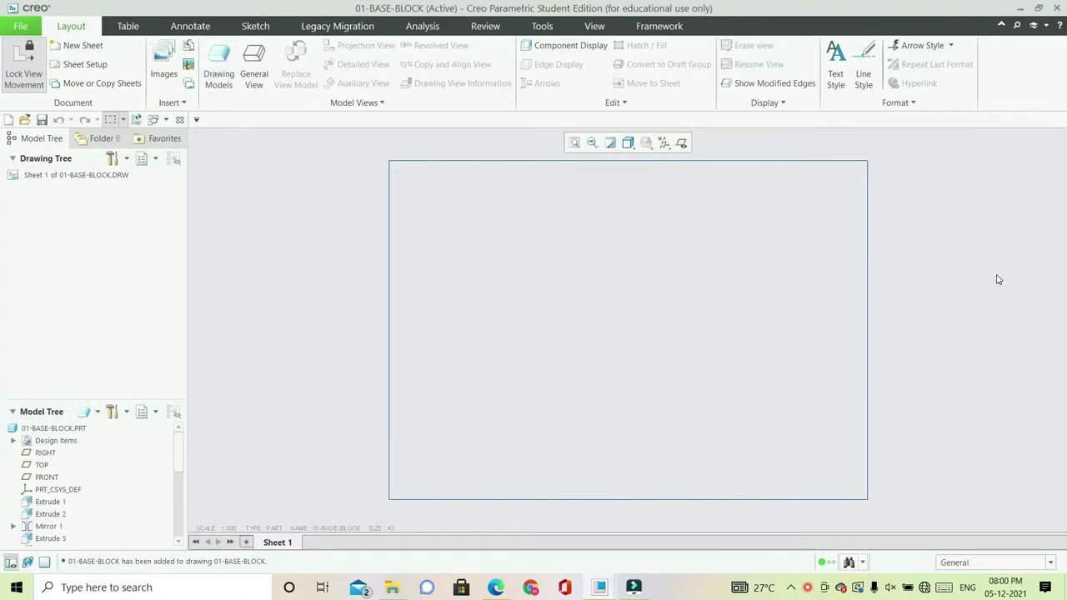
- Place a general view of the base block with No Combined State in the sheet's upper-left area
{"action": "left_click", "coordinate": [254, 67]}
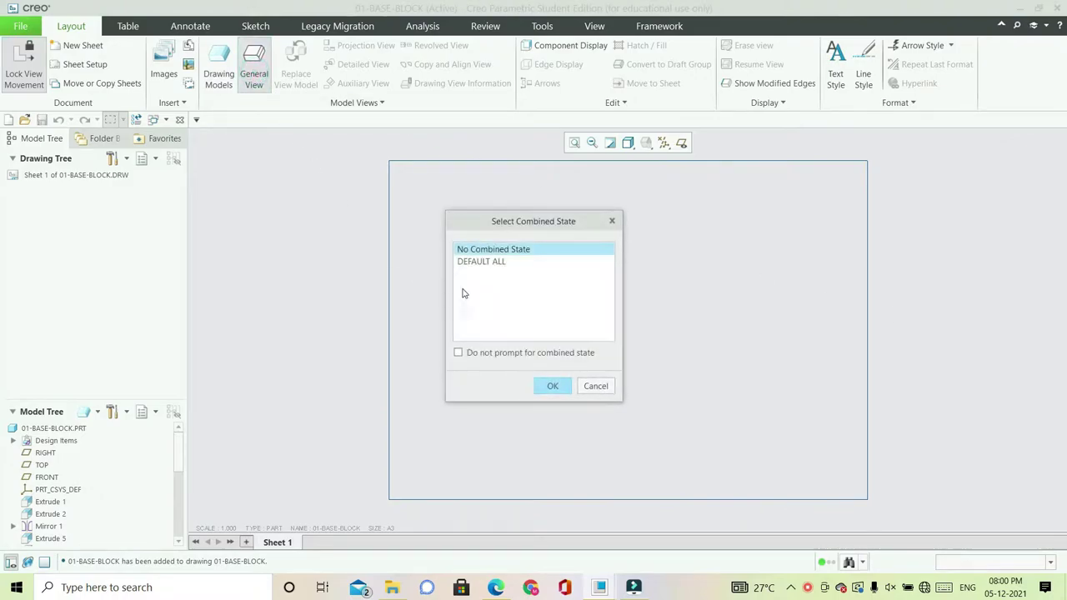
{"action": "left_click", "coordinate": [552, 387]}
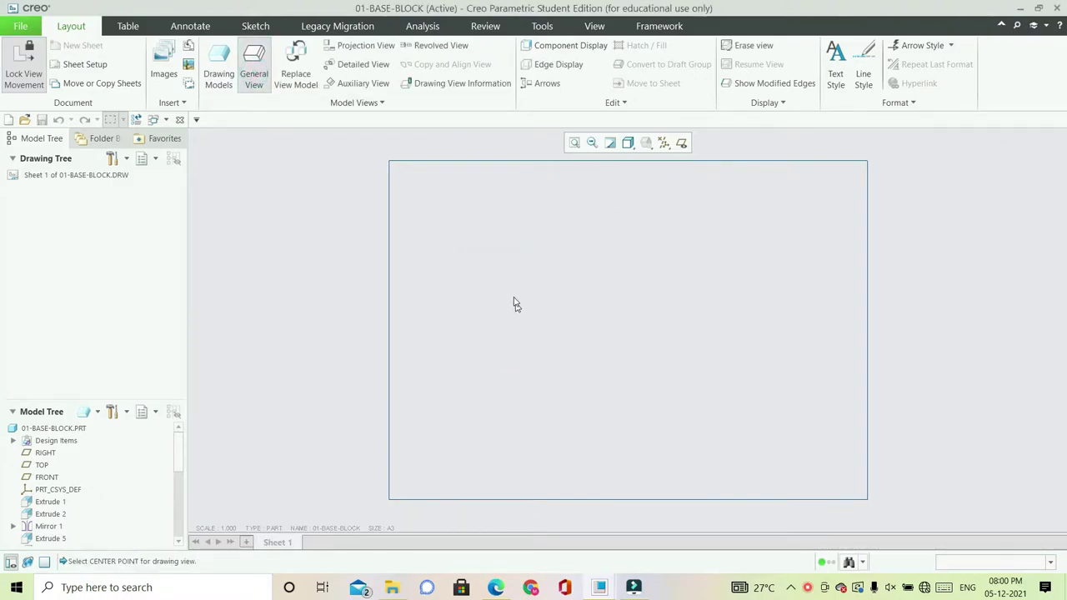
{"action": "left_click", "coordinate": [499, 254]}
- Give the general view a custom scale of 1.500
{"action": "left_click", "coordinate": [719, 207]}
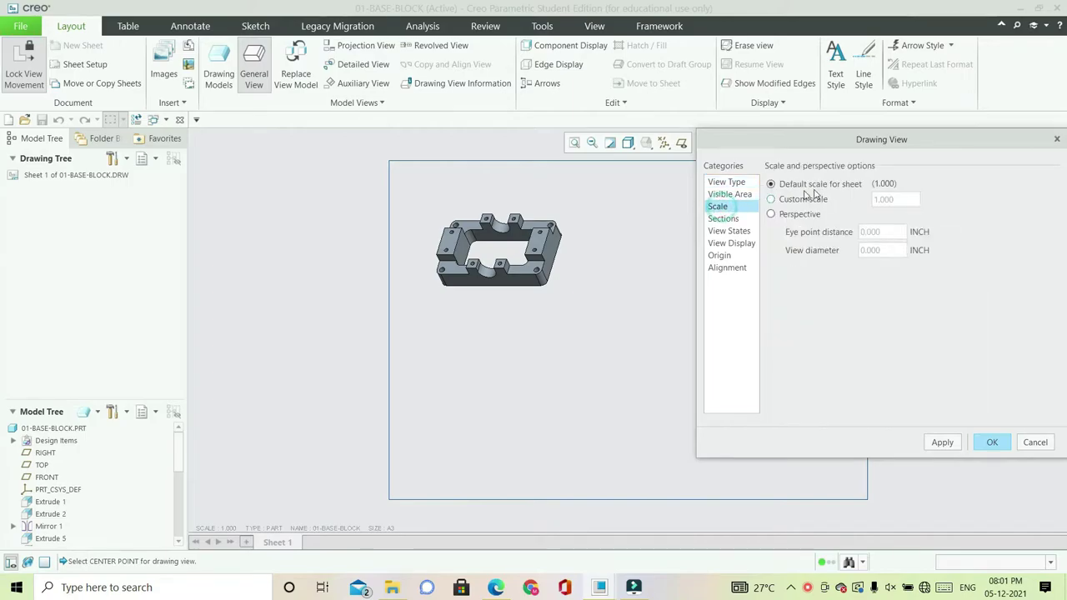
{"action": "left_click", "coordinate": [813, 199]}
{"action": "double_click", "coordinate": [894, 200]}
{"action": "type", "text": "1.500"}
{"action": "double_click", "coordinate": [895, 200]}
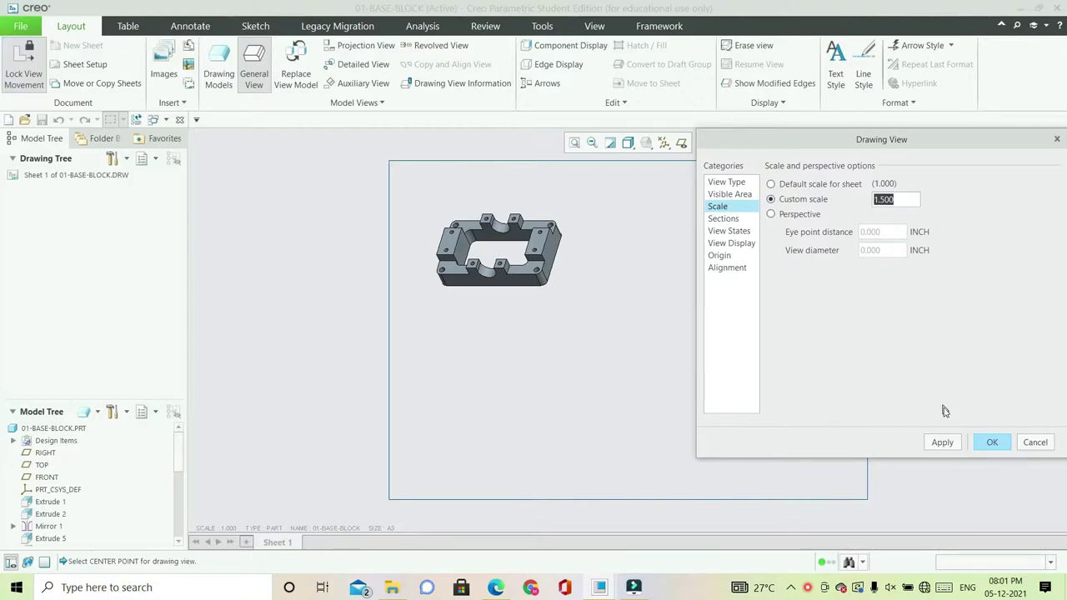
{"action": "left_click", "coordinate": [945, 442]}
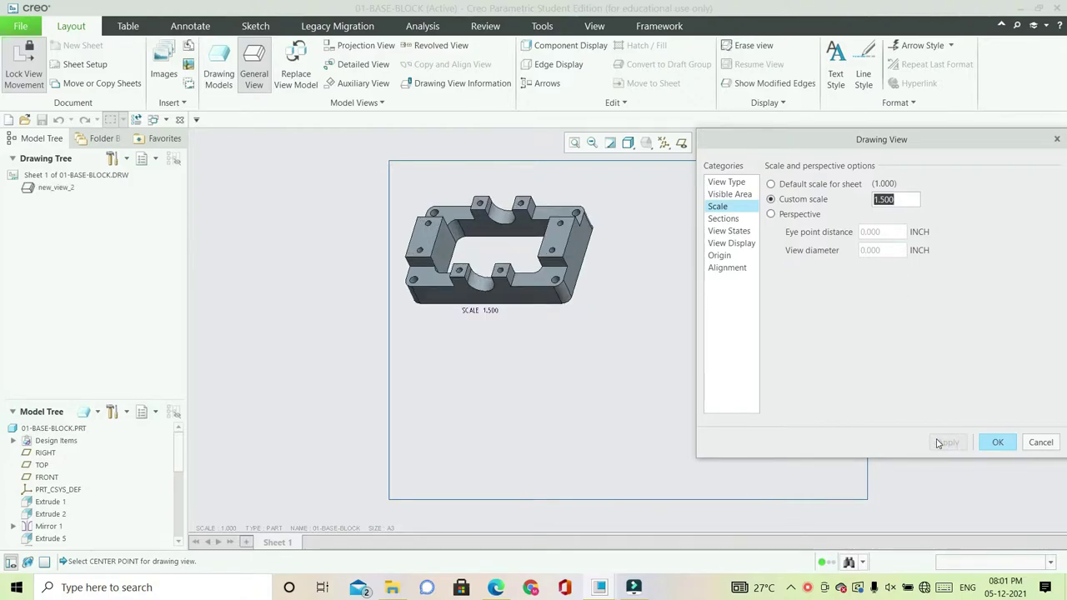
- Set the general view's display style to No Hidden and its tangent edges display style to None
{"action": "left_click", "coordinate": [731, 243]}
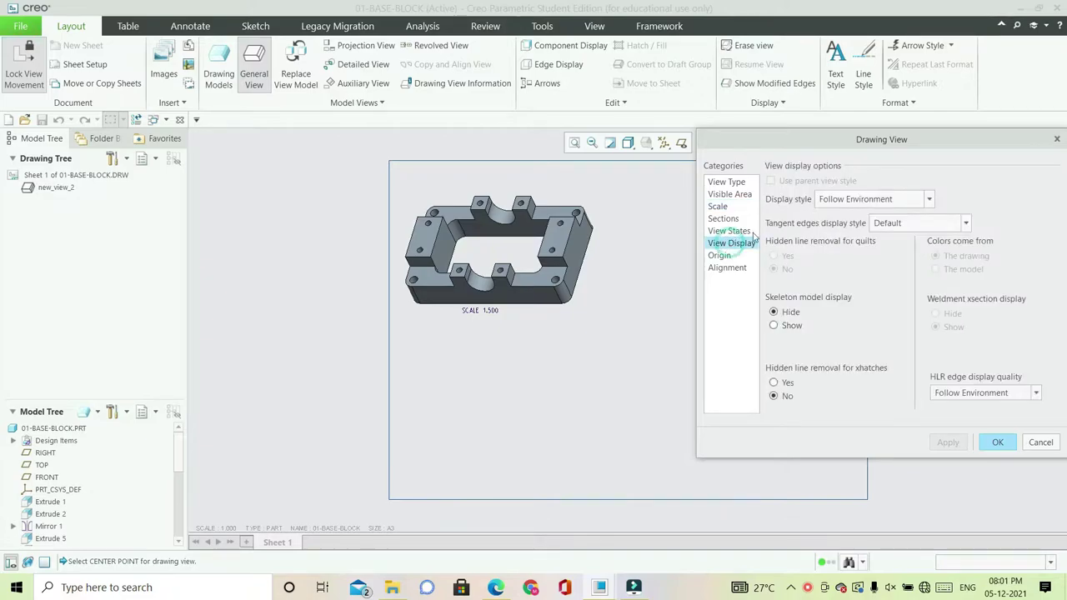
{"action": "left_click", "coordinate": [930, 200]}
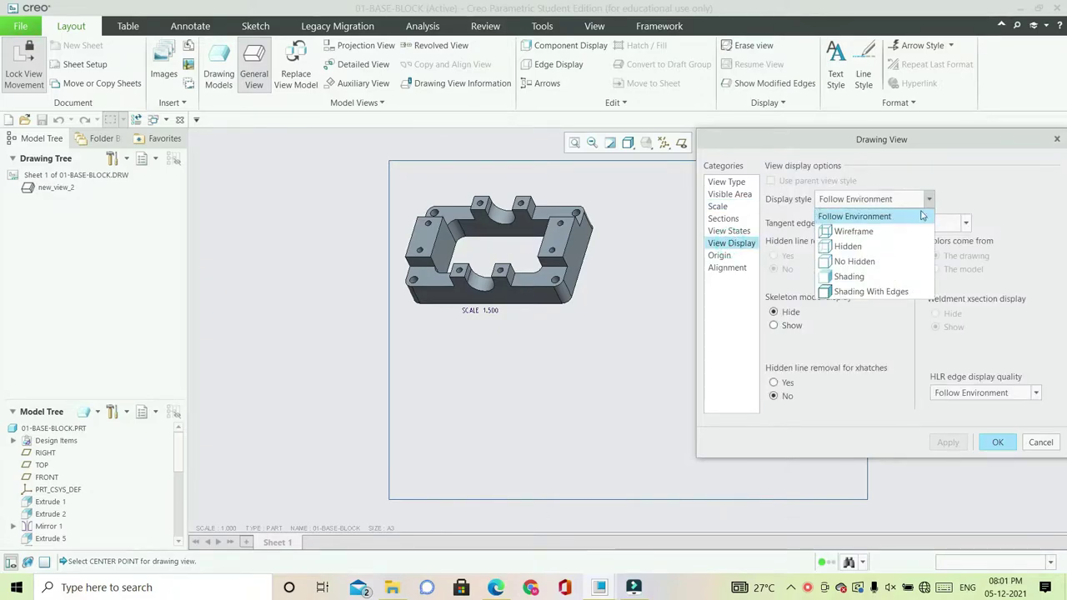
{"action": "left_click", "coordinate": [874, 263]}
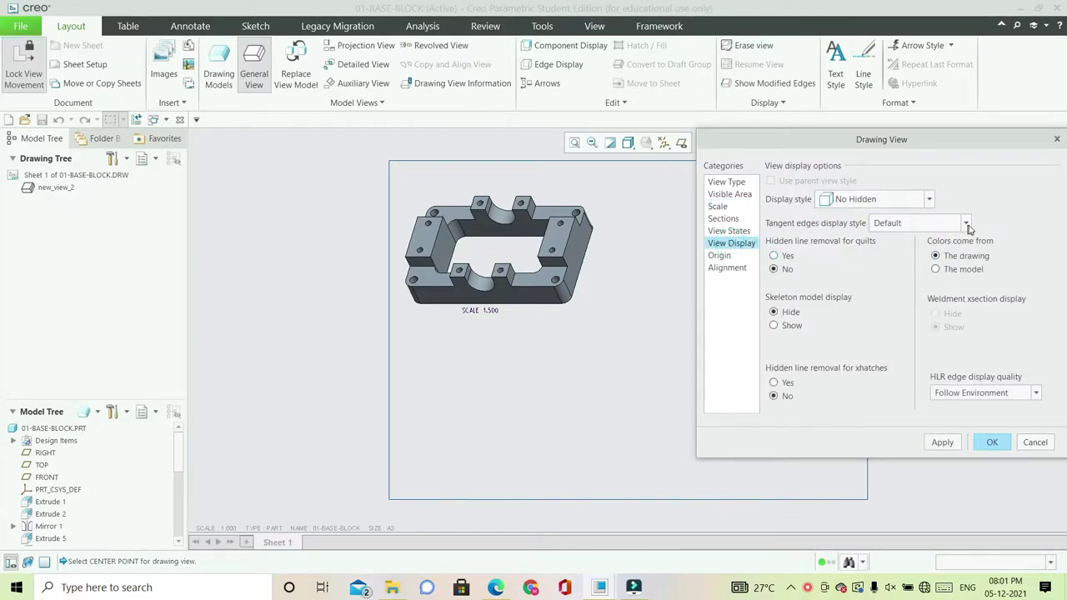
{"action": "left_click", "coordinate": [965, 222]}
{"action": "left_click", "coordinate": [934, 255]}
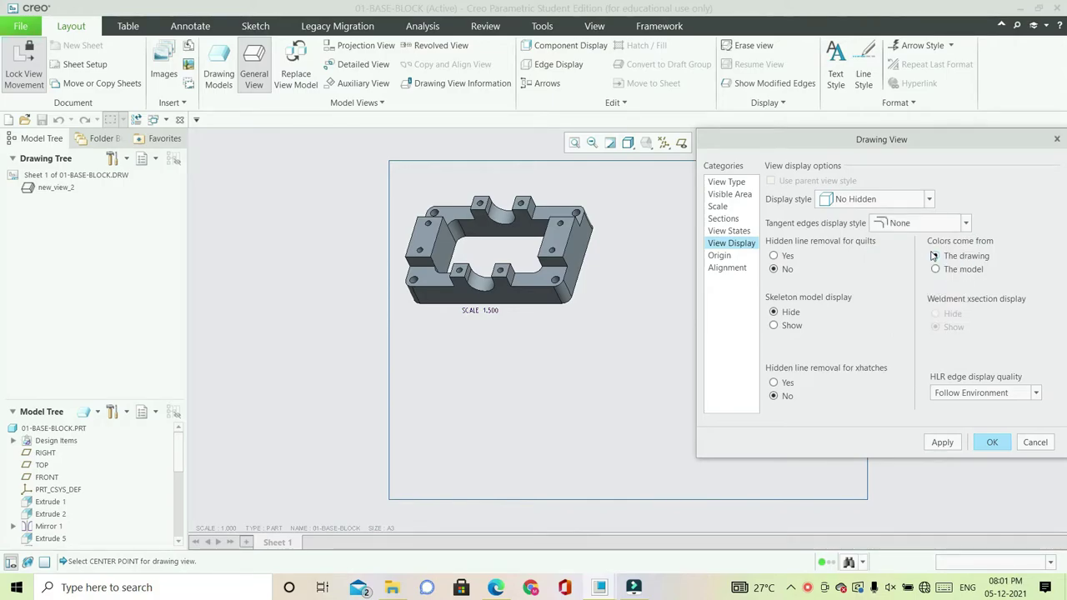
{"action": "left_click", "coordinate": [943, 443]}
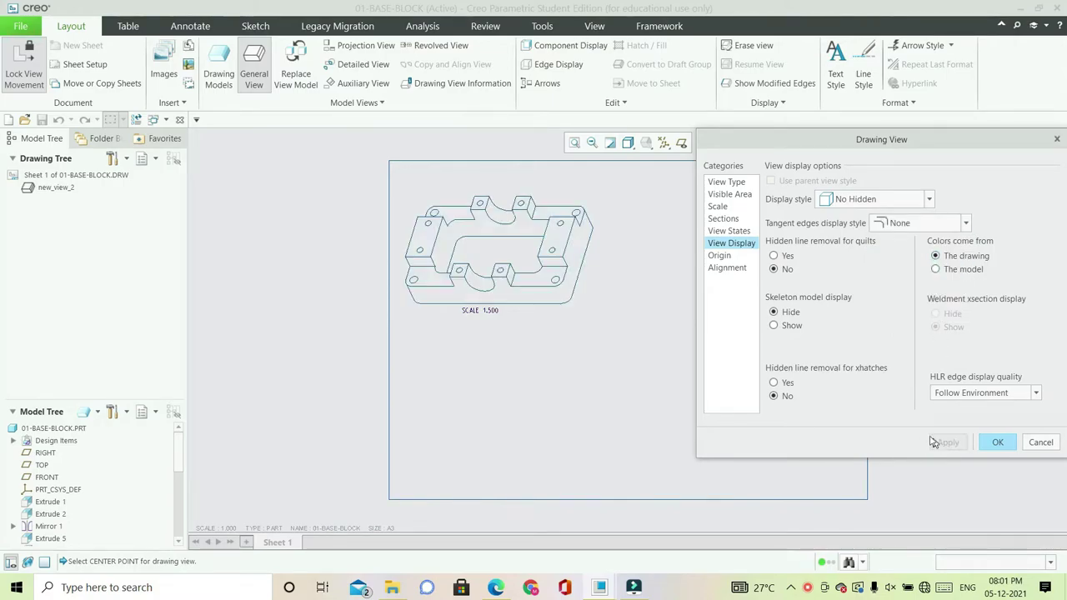
- Orient the general view to the FRONT model view and accept the view settings
{"action": "left_click", "coordinate": [737, 183]}
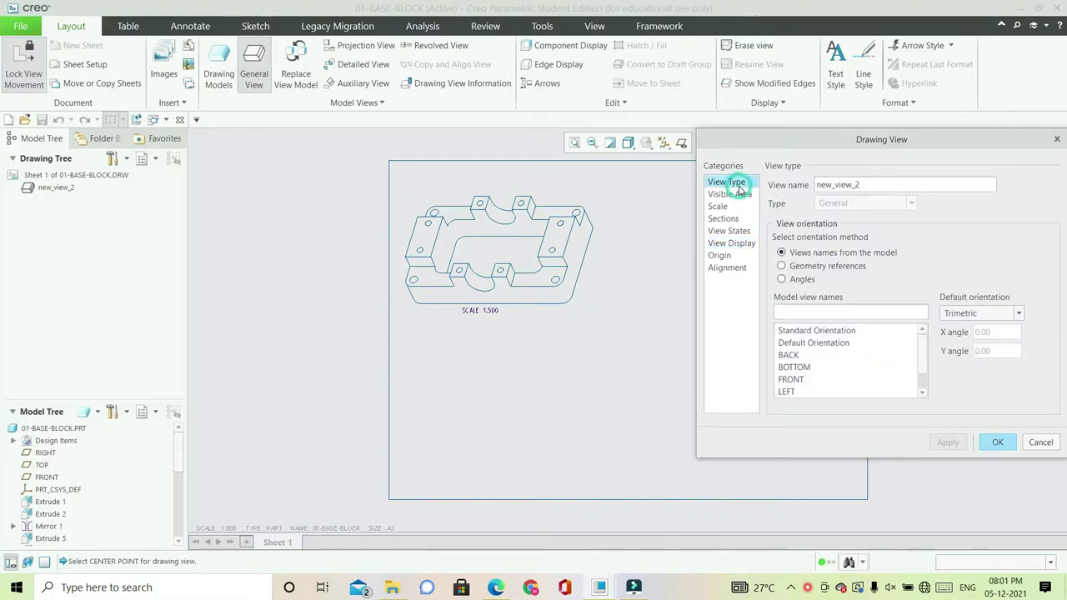
{"action": "left_click", "coordinate": [792, 379]}
{"action": "left_click", "coordinate": [941, 442]}
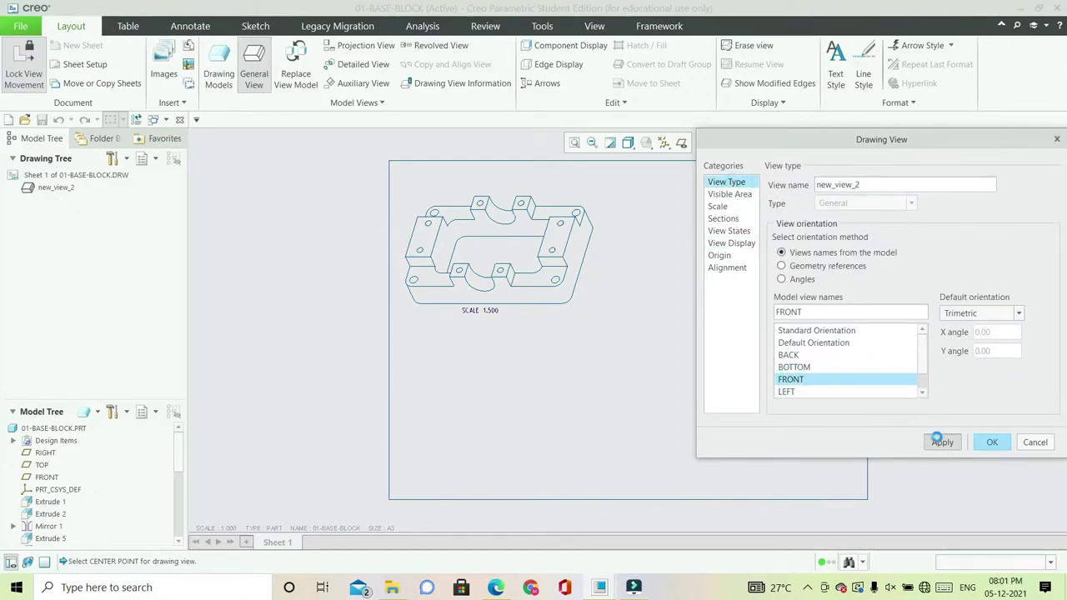
{"action": "left_click", "coordinate": [997, 442]}
- Delete the scale note beneath the front view
{"action": "left_click", "coordinate": [725, 347]}
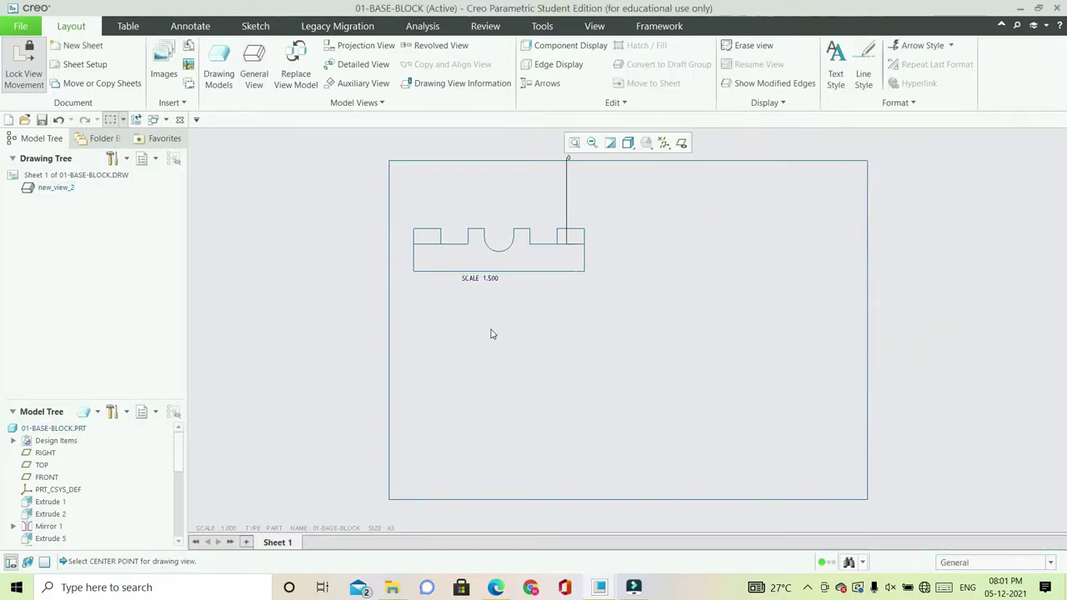
{"action": "left_click", "coordinate": [487, 280]}
{"action": "key", "text": "Delete"}
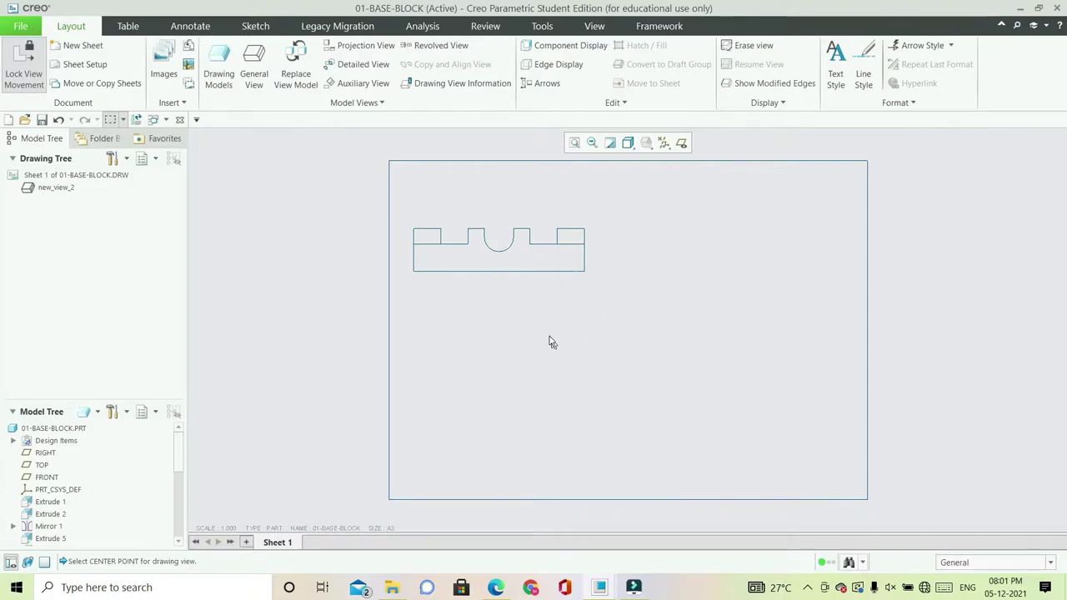
- Project a side view from the front view and place it to the right of it
{"action": "left_click", "coordinate": [480, 248]}
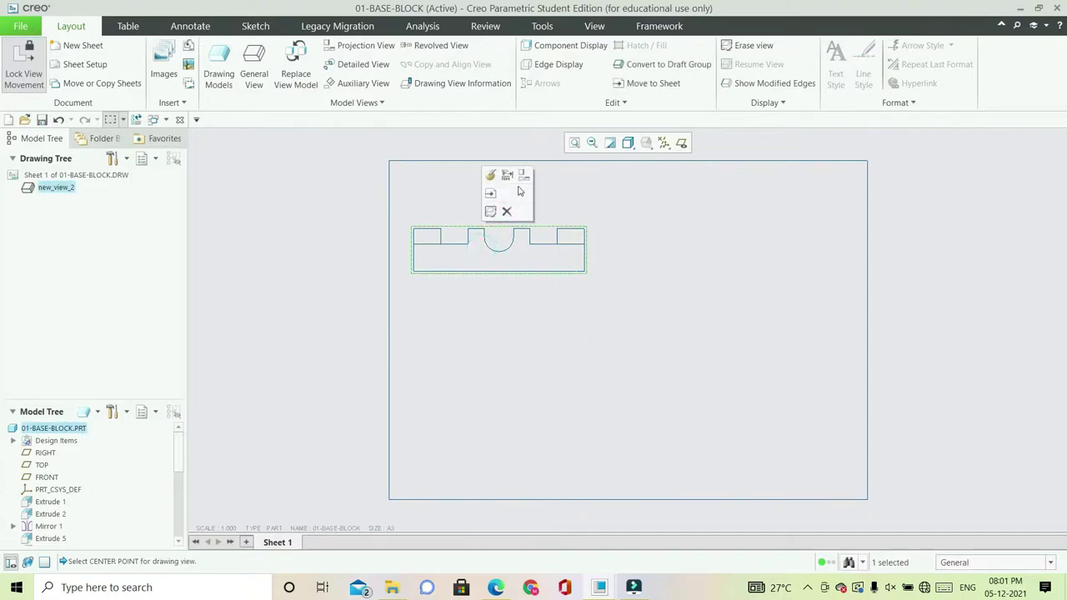
{"action": "left_click", "coordinate": [523, 176]}
{"action": "left_click", "coordinate": [679, 260]}
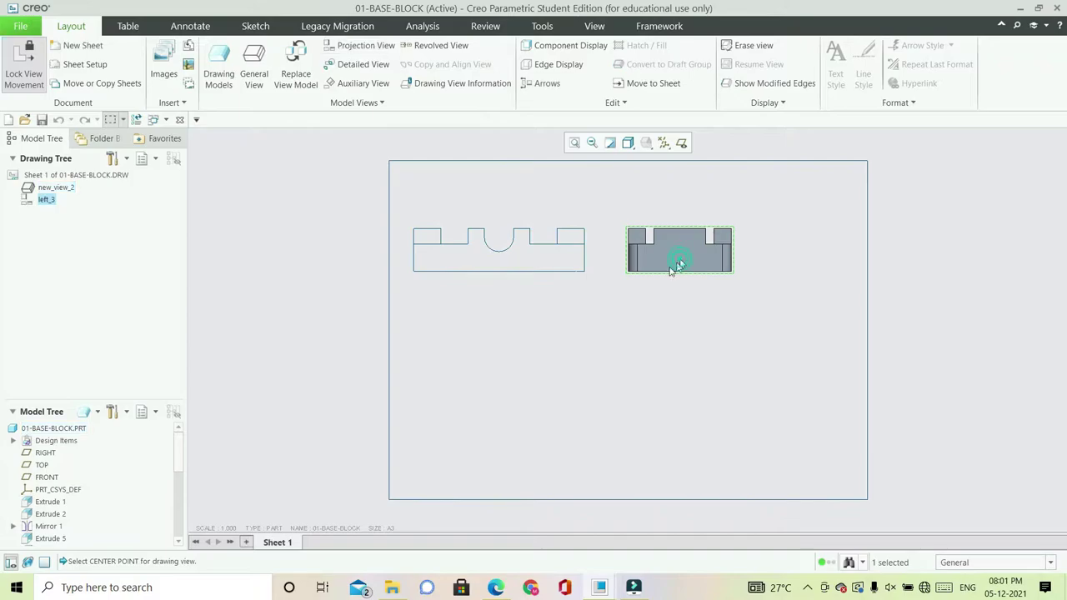
- Project a top view from the front view and place it directly below
{"action": "left_click", "coordinate": [518, 260]}
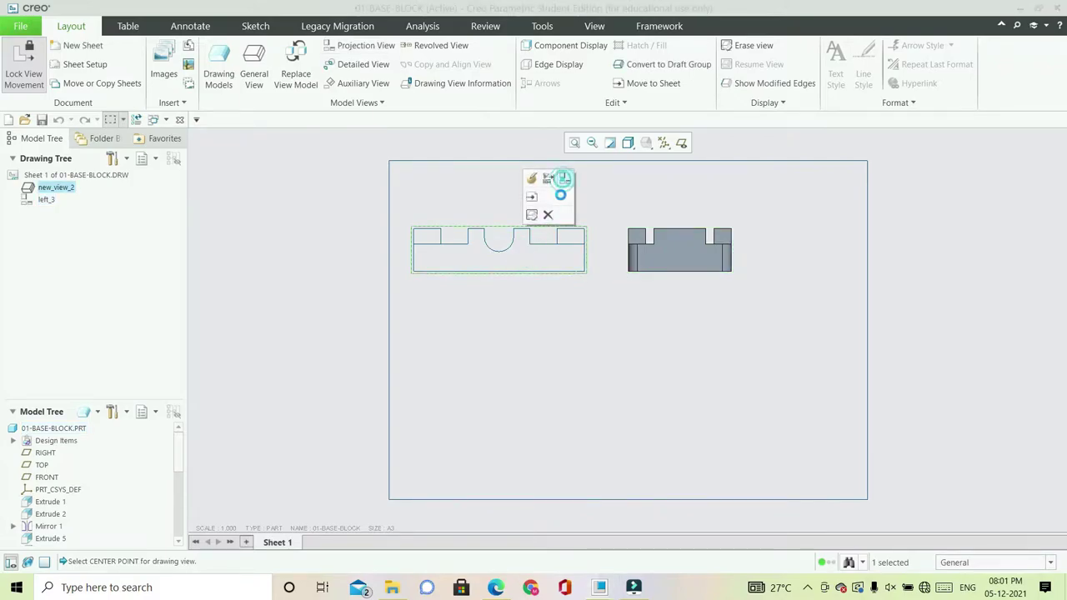
{"action": "left_click", "coordinate": [564, 180]}
{"action": "left_click", "coordinate": [529, 377]}
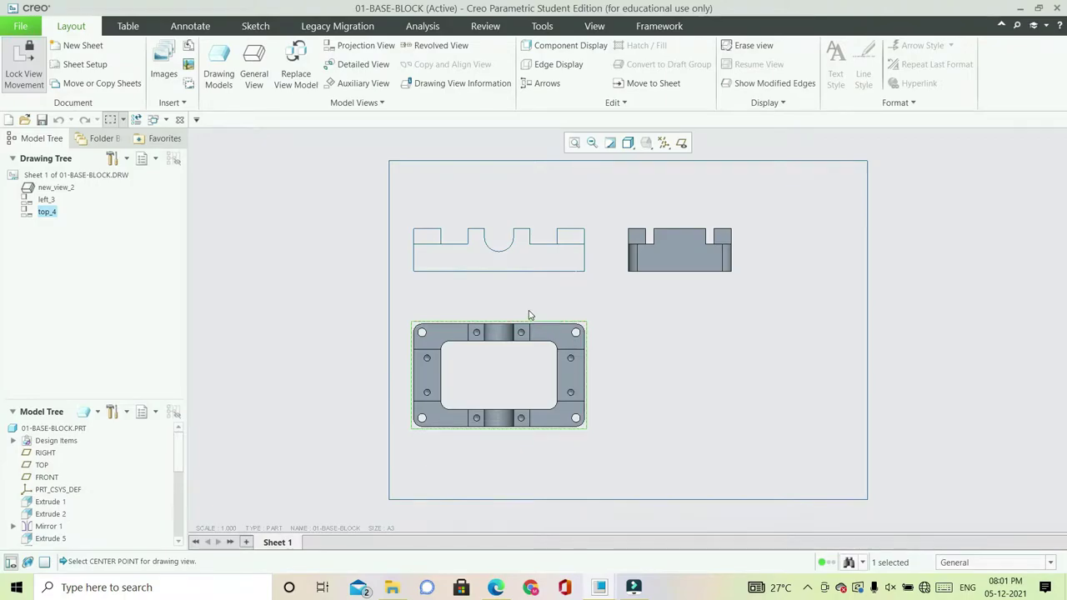
- Set the projected side view's display style to No Hidden and its tangent edges display style to None
{"action": "double_click", "coordinate": [701, 256]}
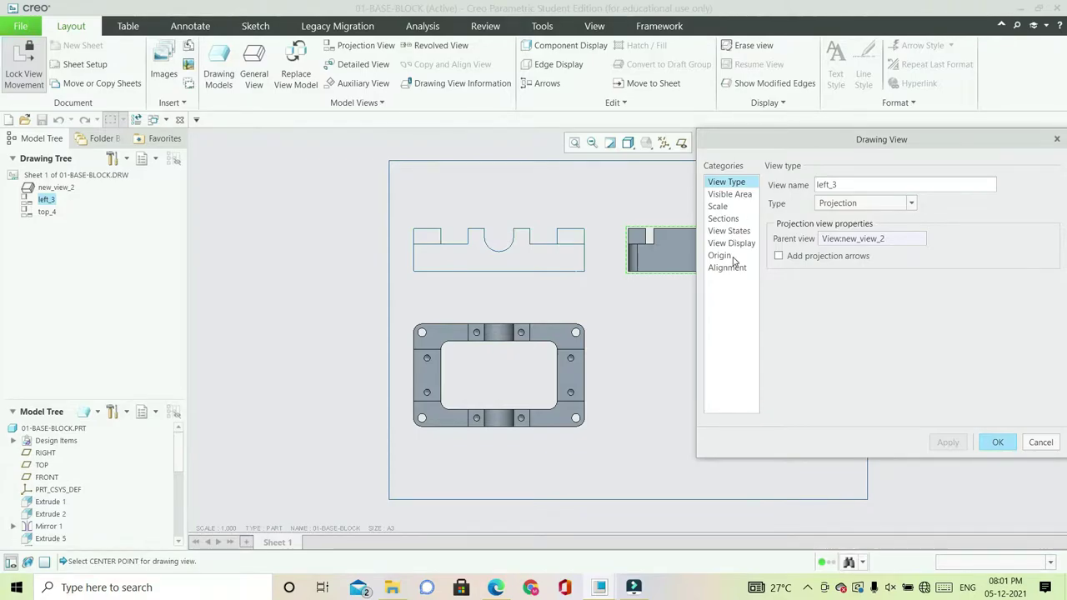
{"action": "left_click", "coordinate": [731, 244]}
{"action": "left_click", "coordinate": [921, 202]}
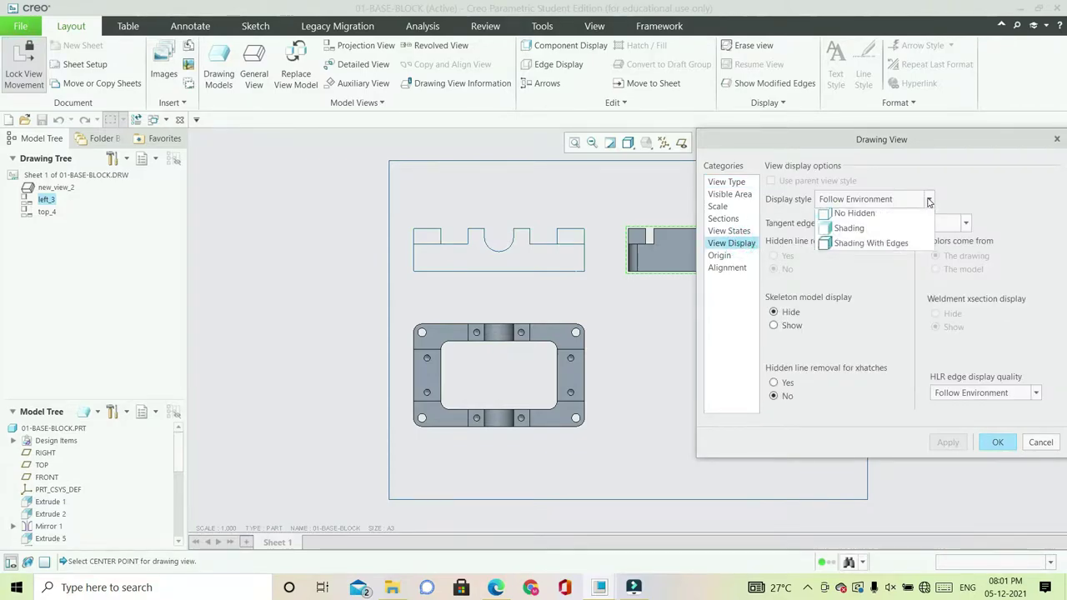
{"action": "left_click", "coordinate": [869, 262]}
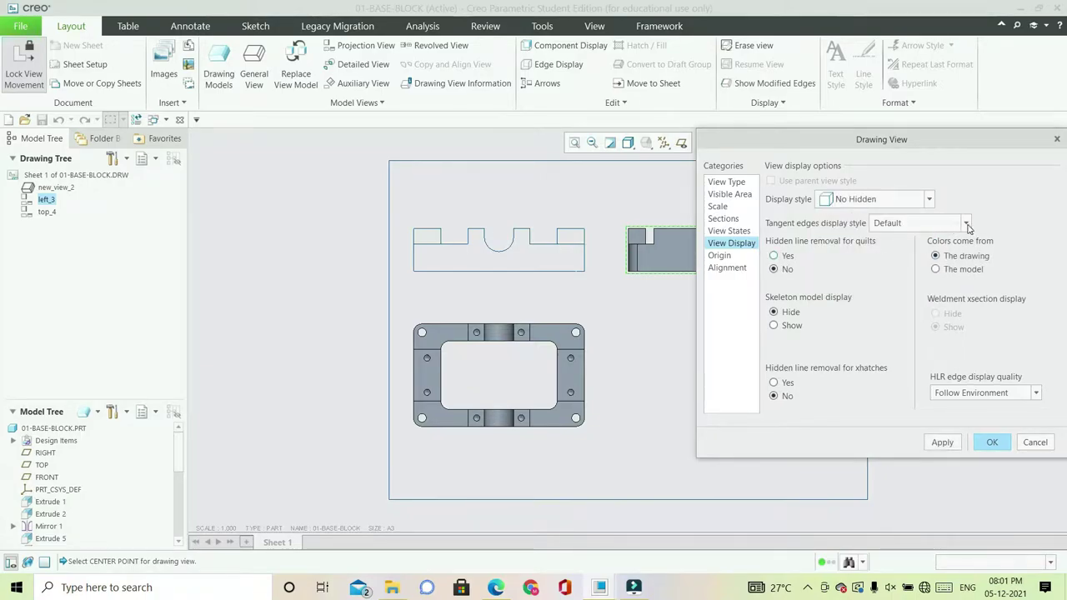
{"action": "left_click", "coordinate": [966, 223]}
{"action": "left_click", "coordinate": [898, 256]}
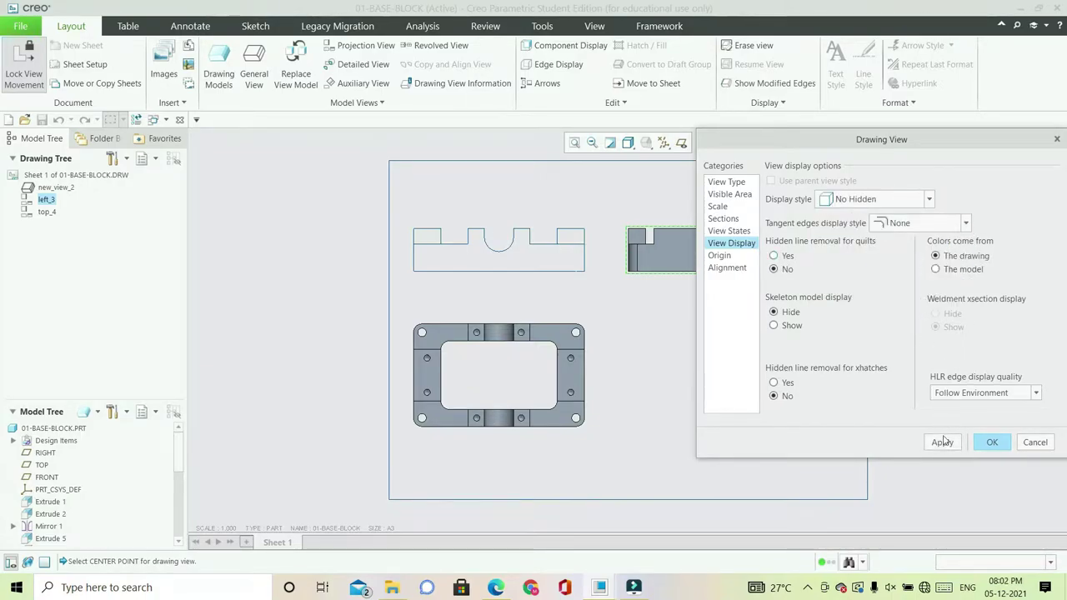
{"action": "left_click", "coordinate": [944, 443]}
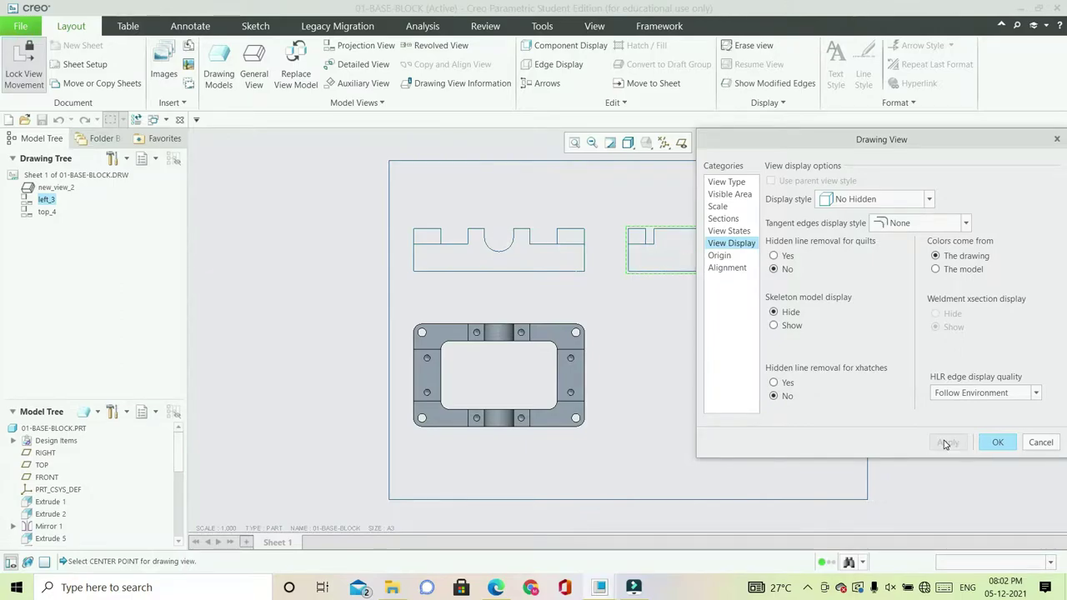
- Set the projected top view's display style to No Hidden and its tangent edges display style to None
{"action": "left_click", "coordinate": [993, 442]}
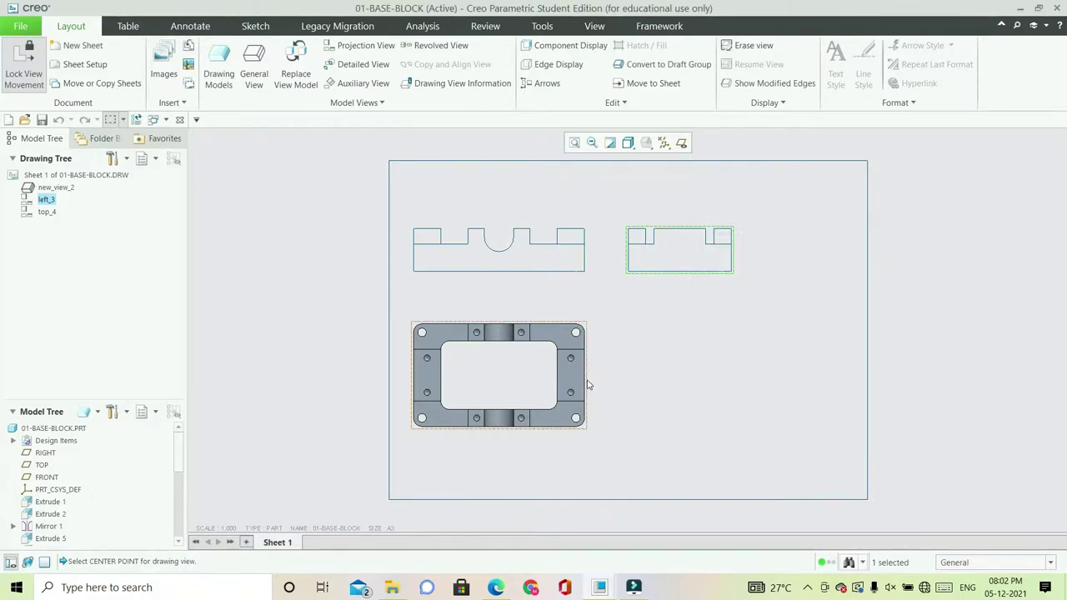
{"action": "double_click", "coordinate": [558, 414]}
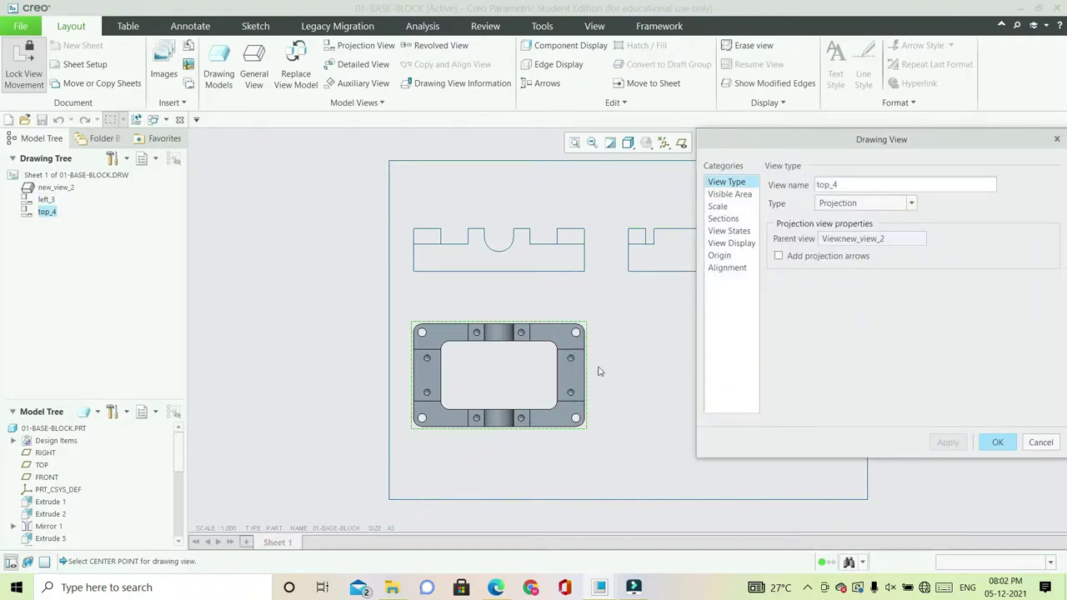
{"action": "left_click", "coordinate": [729, 244]}
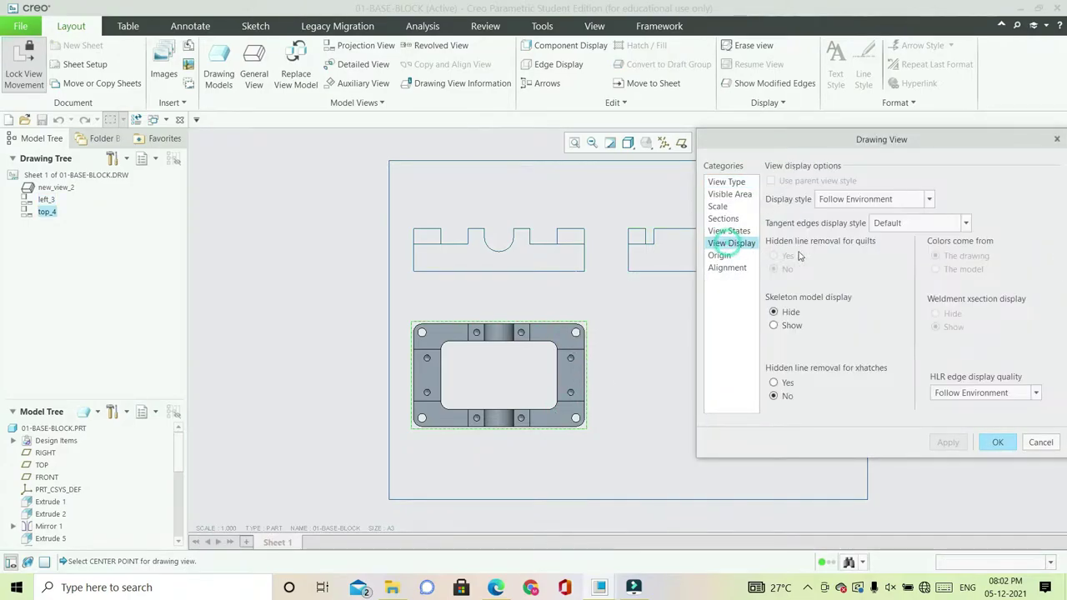
{"action": "left_click", "coordinate": [932, 203]}
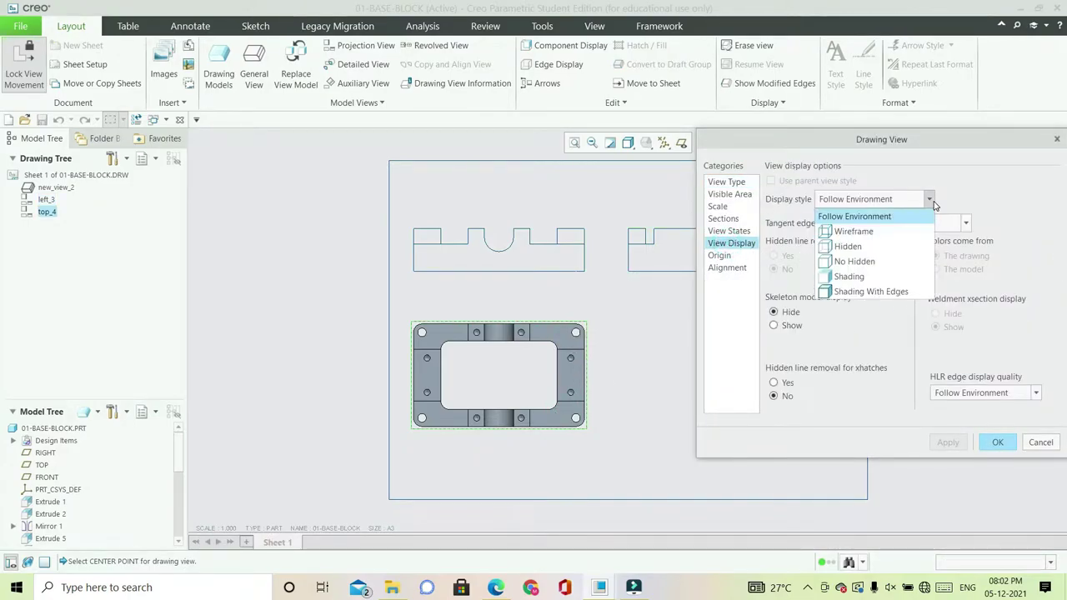
{"action": "left_click", "coordinate": [862, 262]}
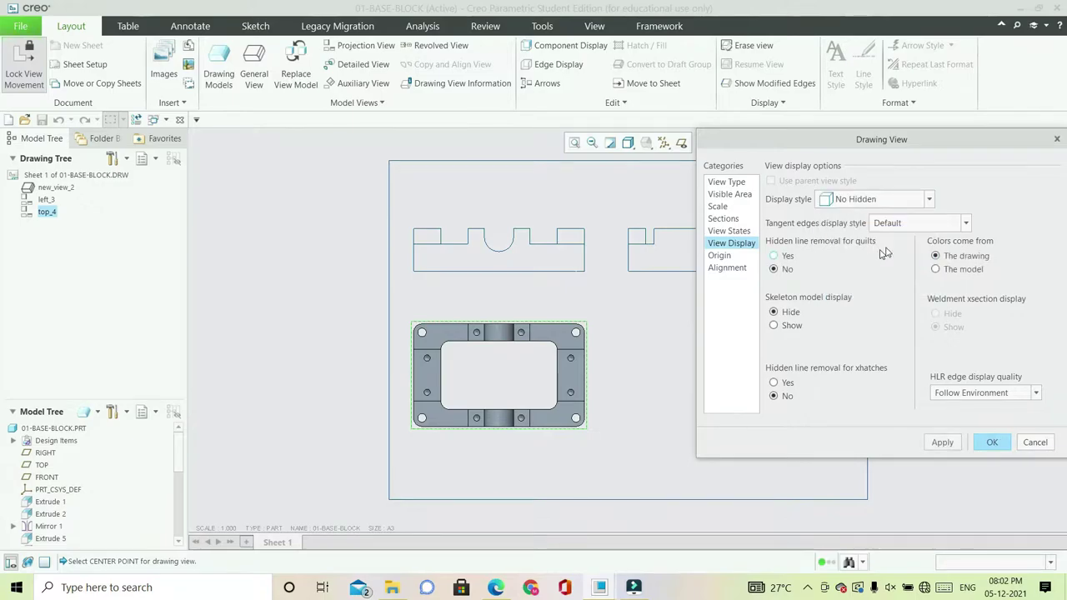
{"action": "left_click", "coordinate": [967, 223]}
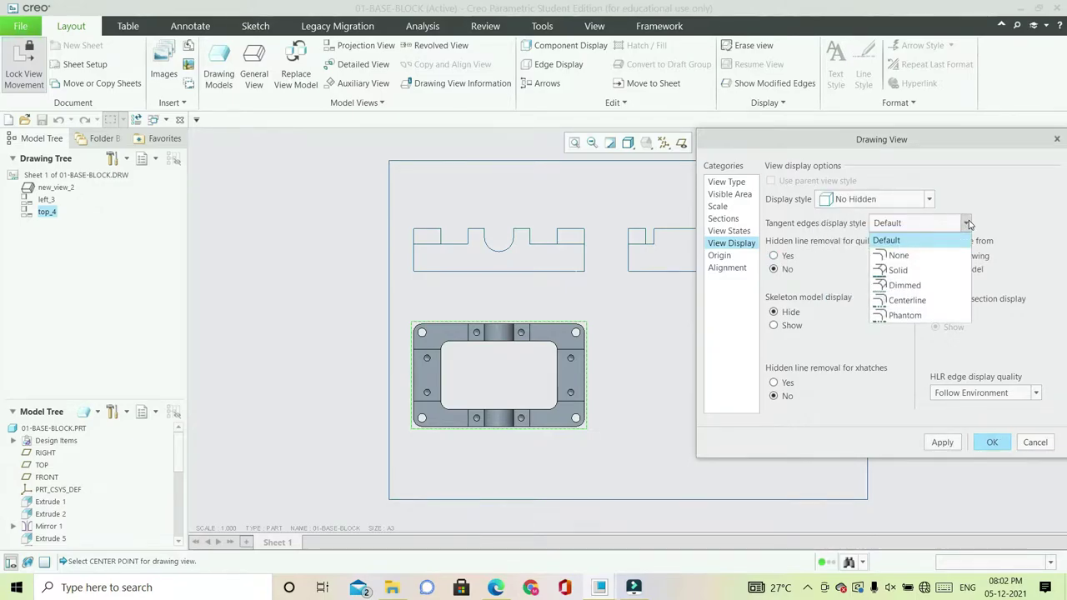
{"action": "left_click", "coordinate": [905, 257]}
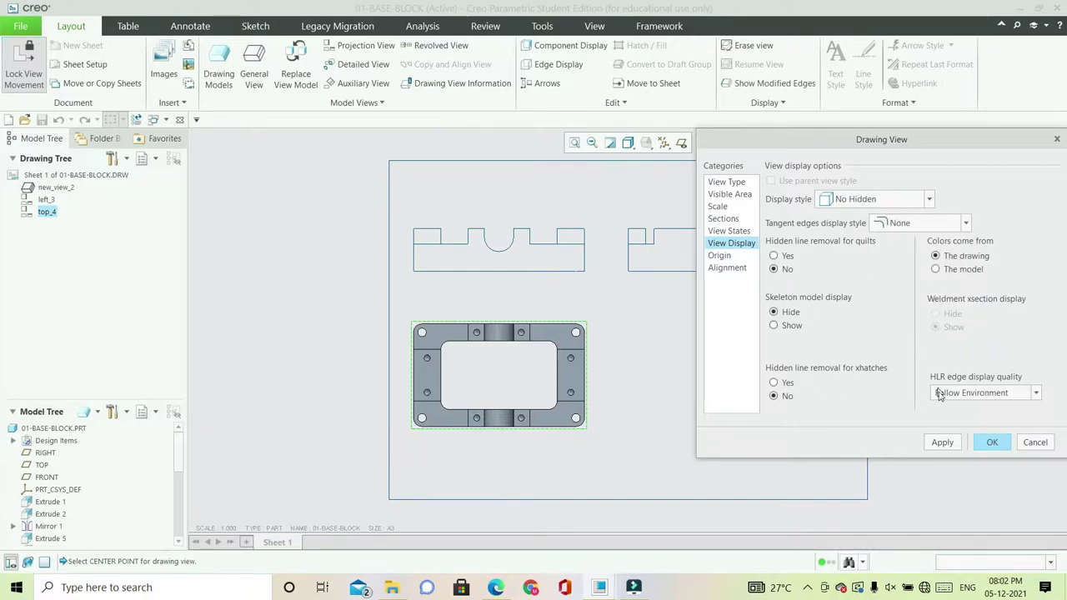
{"action": "left_click", "coordinate": [942, 443]}
{"action": "left_click", "coordinate": [997, 443]}
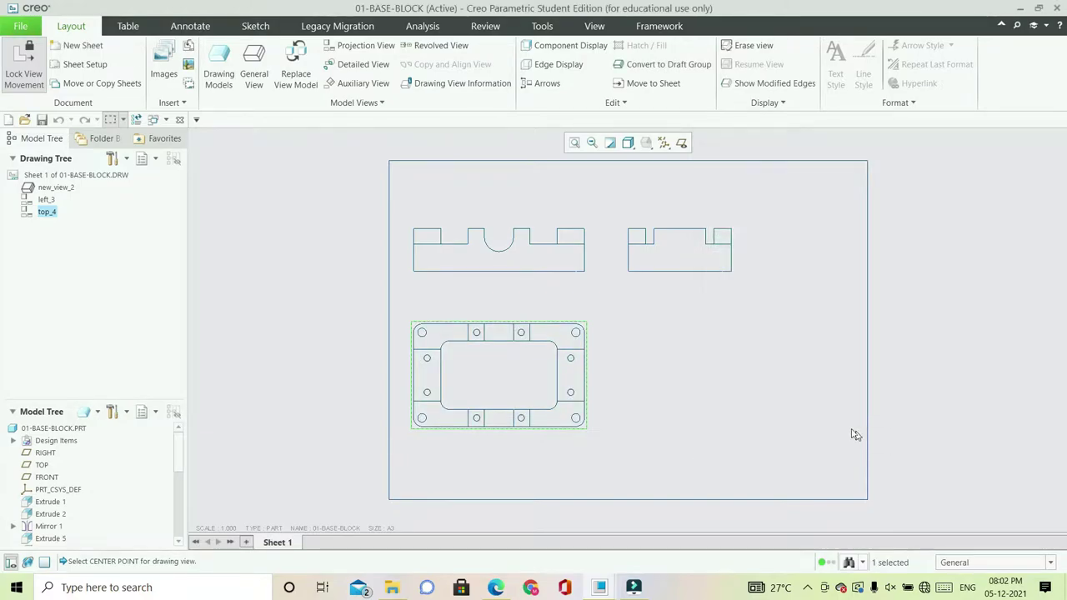
- Unlock view movement and shift the front view and the side view to the right on the sheet
{"action": "left_click", "coordinate": [763, 384]}
{"action": "left_click", "coordinate": [519, 255]}
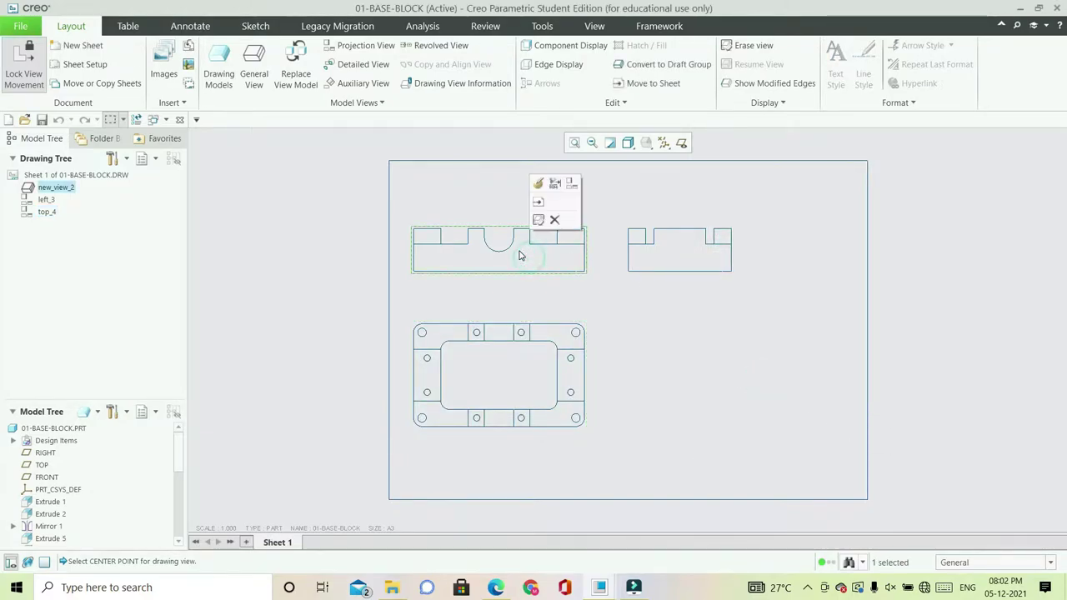
{"action": "left_click", "coordinate": [477, 200]}
{"action": "left_click", "coordinate": [29, 65]}
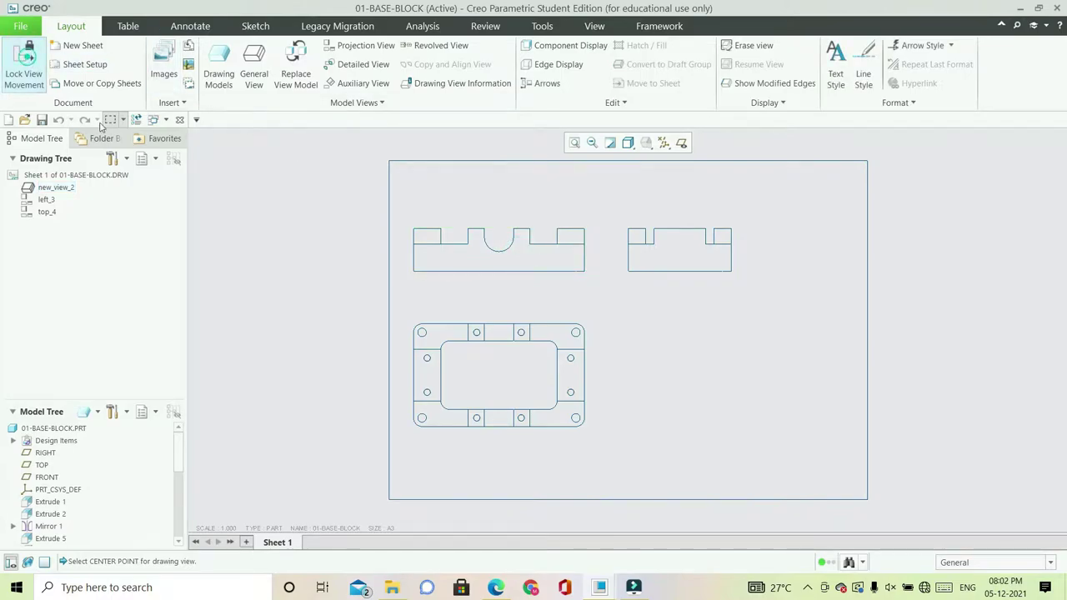
{"action": "left_click", "coordinate": [526, 263]}
{"action": "left_click_drag", "start_coordinate": [526, 255], "coordinate": [607, 260]}
{"action": "left_click", "coordinate": [671, 255]}
{"action": "left_click_drag", "start_coordinate": [674, 252], "coordinate": [766, 250]}
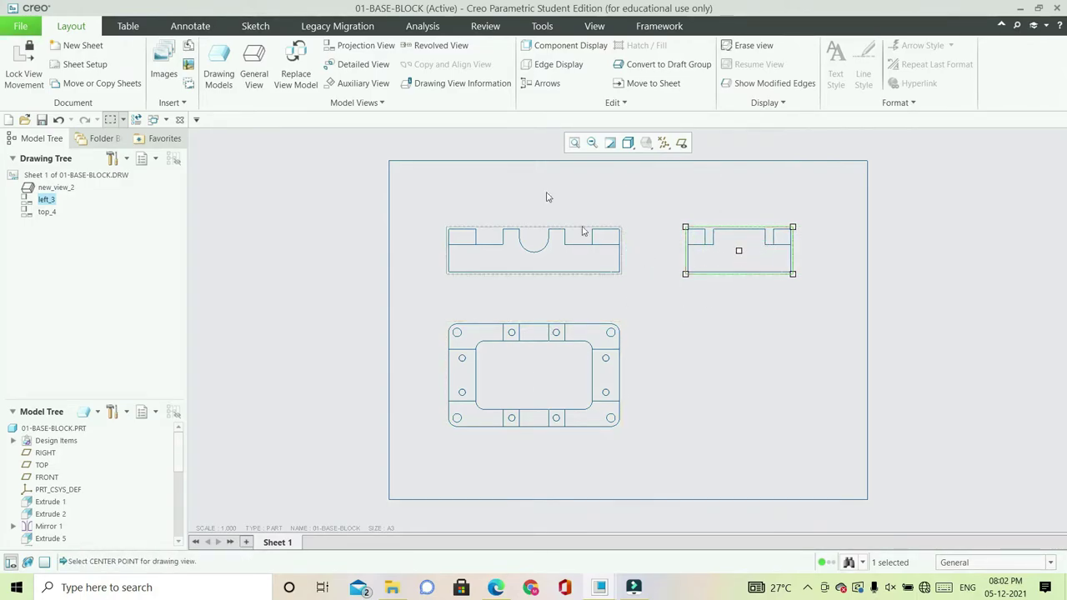
- Insert a general view with No Combined State below the side view
{"action": "left_click", "coordinate": [267, 82]}
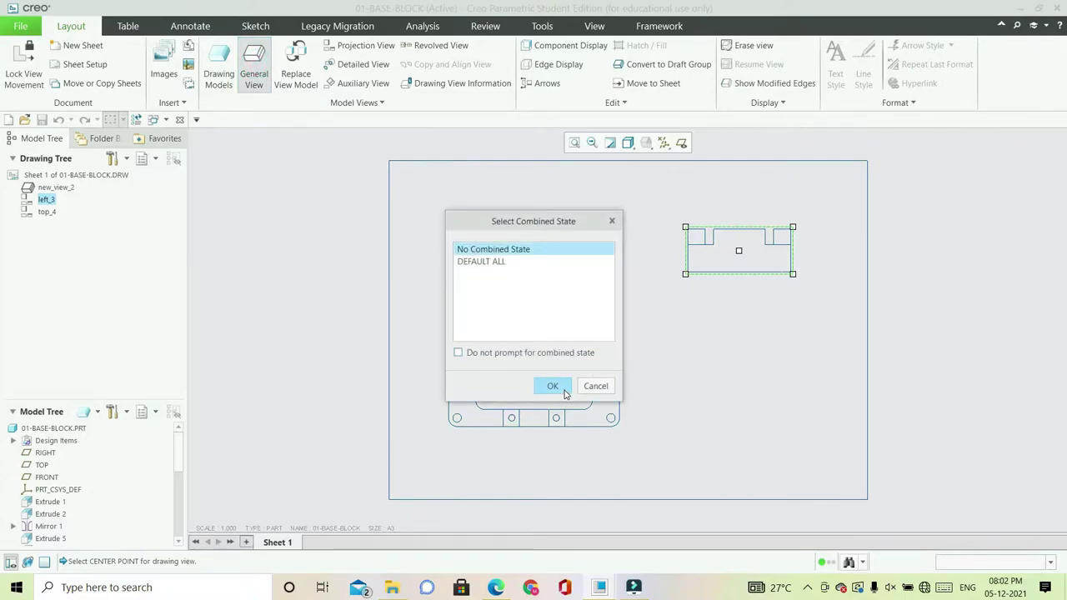
{"action": "left_click", "coordinate": [563, 391]}
{"action": "left_click", "coordinate": [740, 380]}
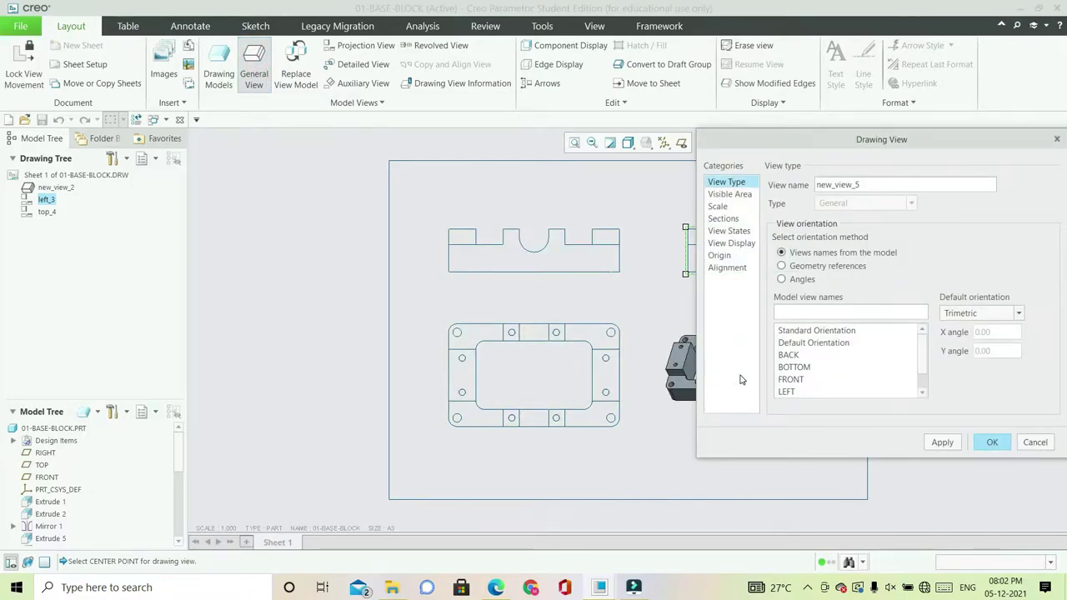
- Set the new general view's display style to No Hidden and its tangent edges display style to Dimmed
{"action": "left_click", "coordinate": [733, 244]}
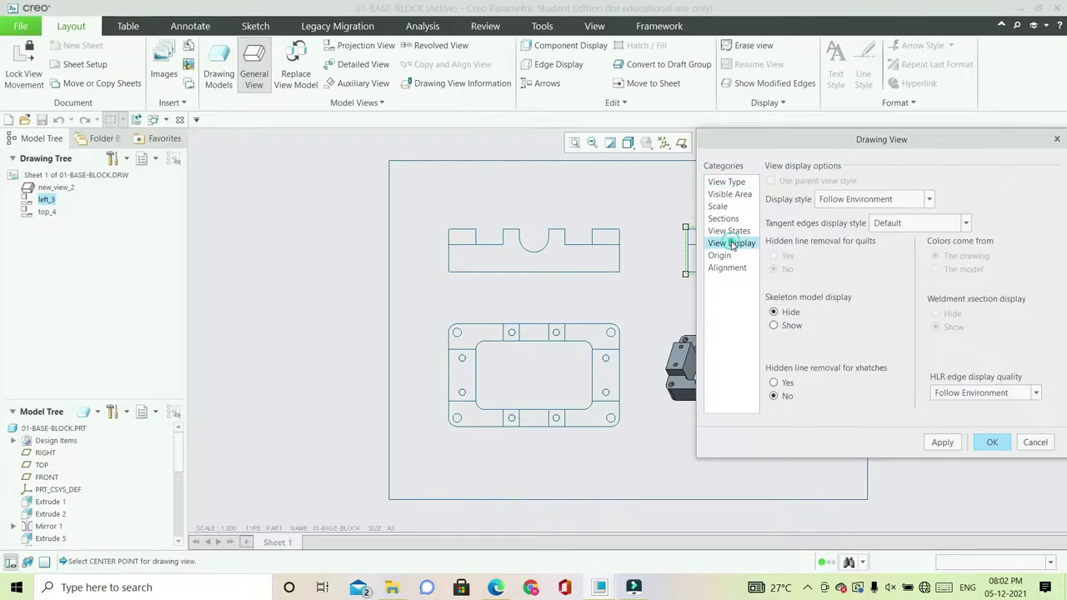
{"action": "left_click", "coordinate": [929, 199]}
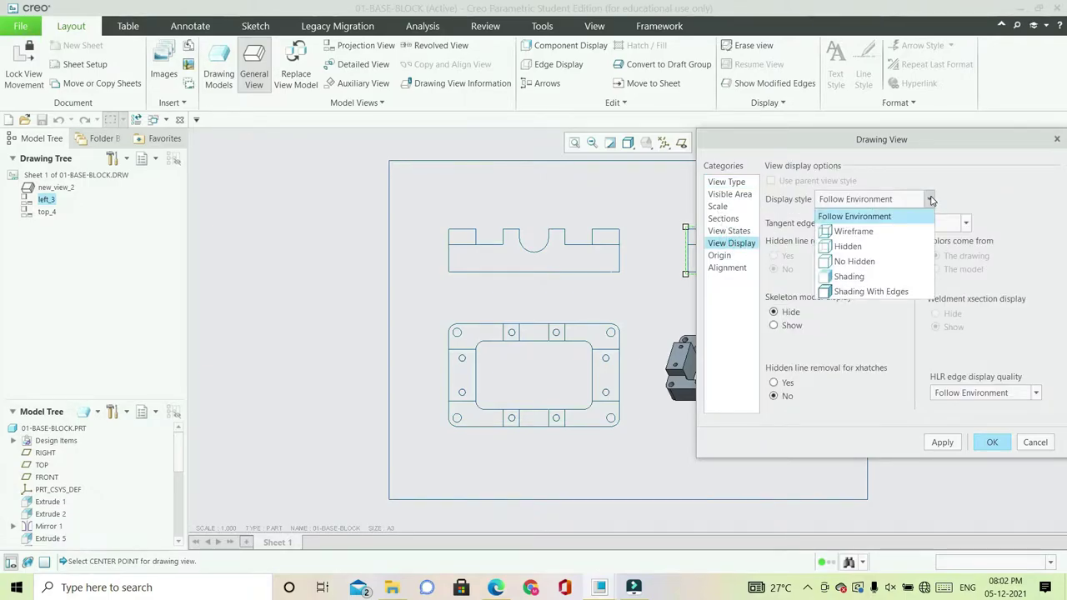
{"action": "left_click", "coordinate": [864, 264]}
{"action": "left_click", "coordinate": [966, 224]}
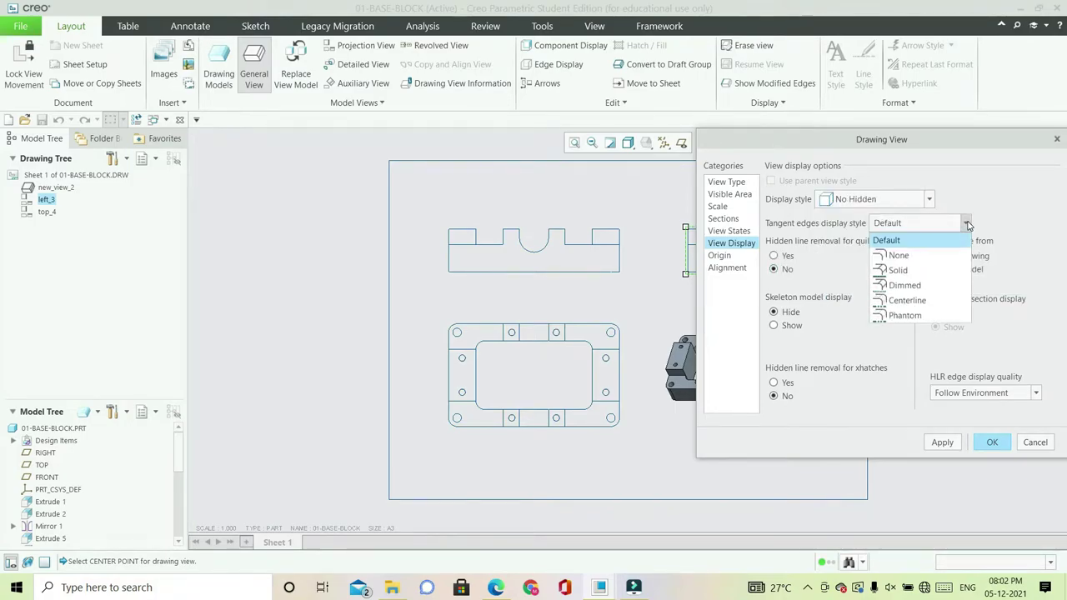
{"action": "left_click", "coordinate": [904, 286]}
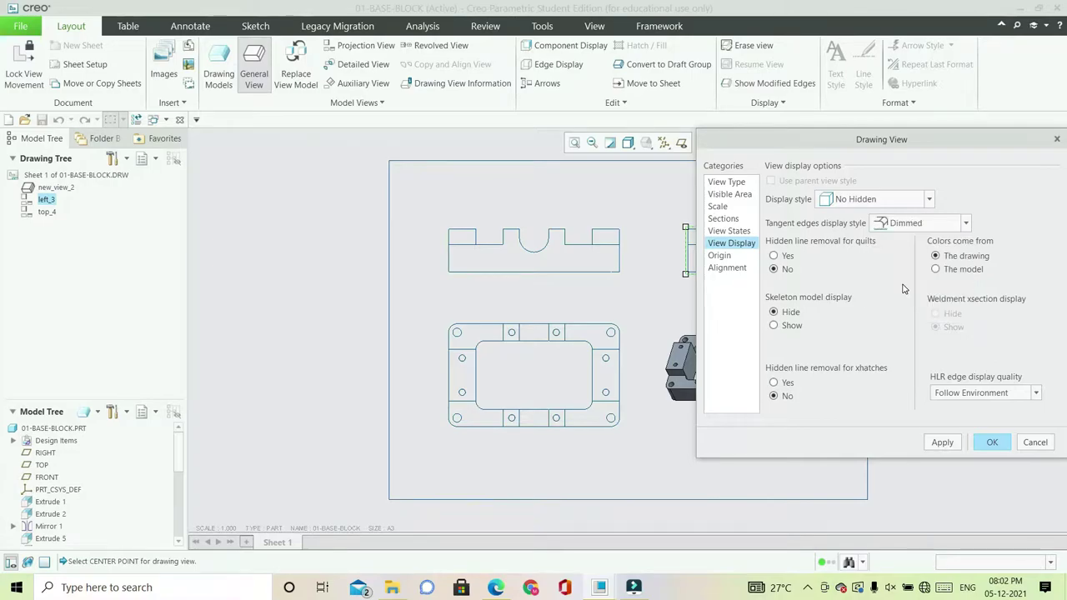
{"action": "left_click", "coordinate": [942, 442]}
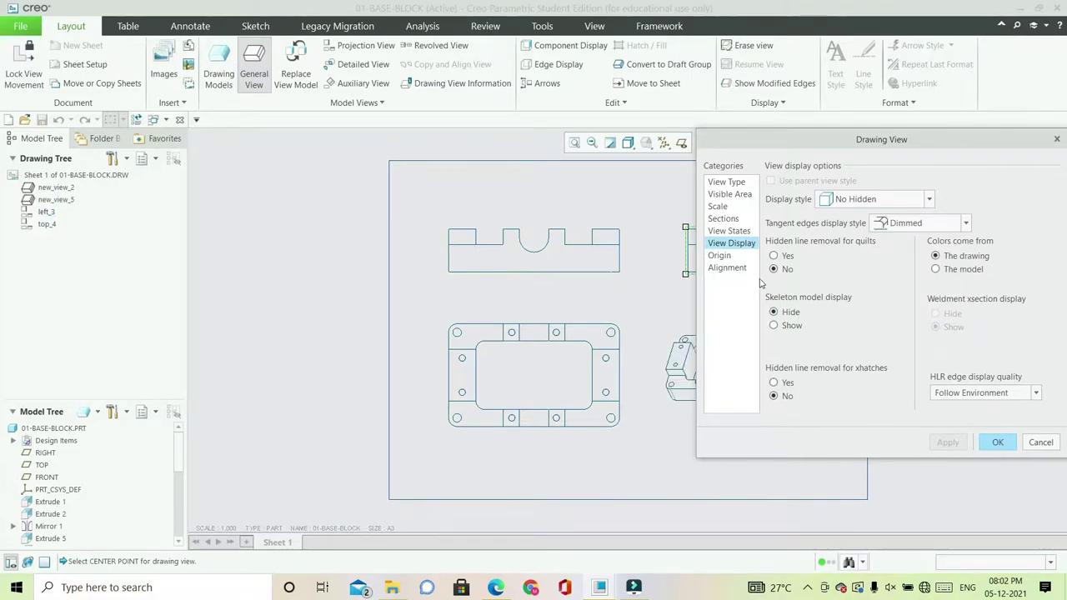
- Give the pictorial general view a custom scale of 1.5
{"action": "left_click", "coordinate": [718, 206]}
{"action": "left_click", "coordinate": [823, 200]}
{"action": "double_click", "coordinate": [897, 200]}
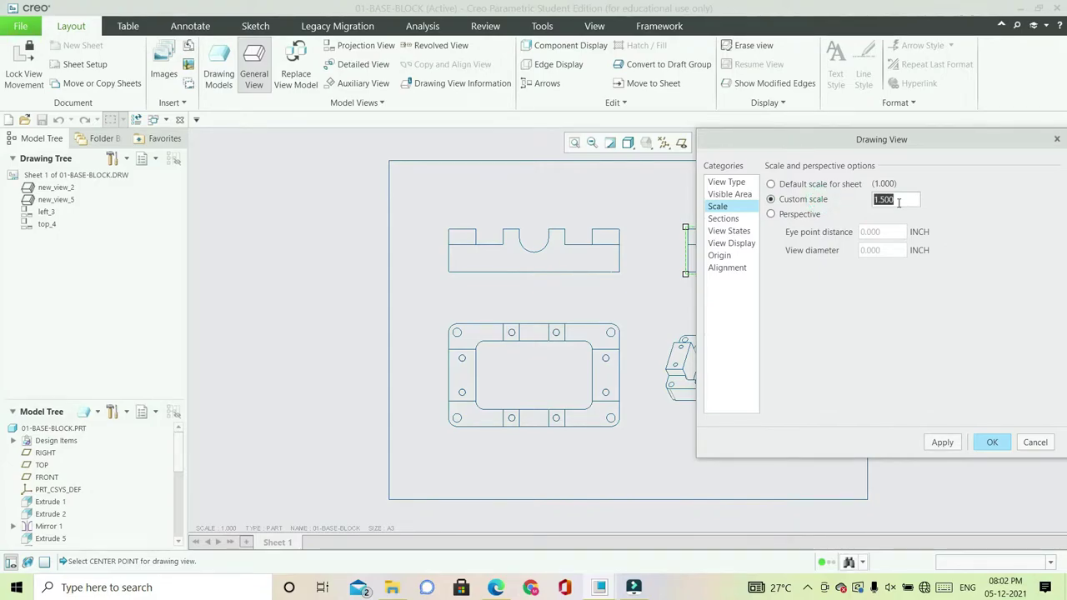
{"action": "left_click", "coordinate": [943, 442]}
{"action": "left_click", "coordinate": [992, 442]}
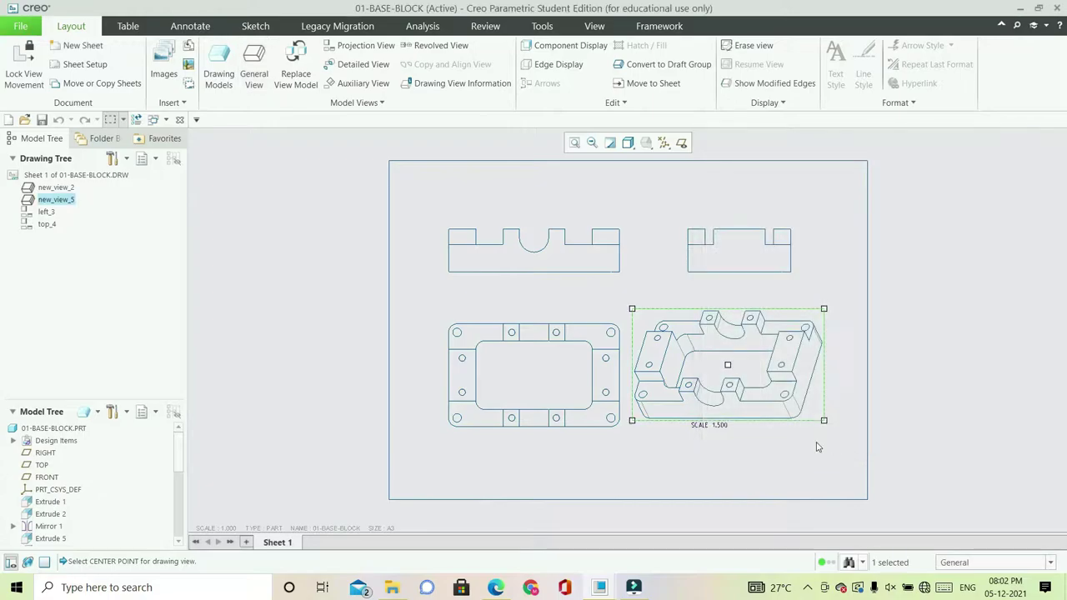
- Move the pictorial view slightly to the right and delete the scale note beneath it
{"action": "left_click", "coordinate": [728, 364]}
{"action": "left_click_drag", "start_coordinate": [729, 364], "coordinate": [746, 367]}
{"action": "left_click", "coordinate": [822, 432]}
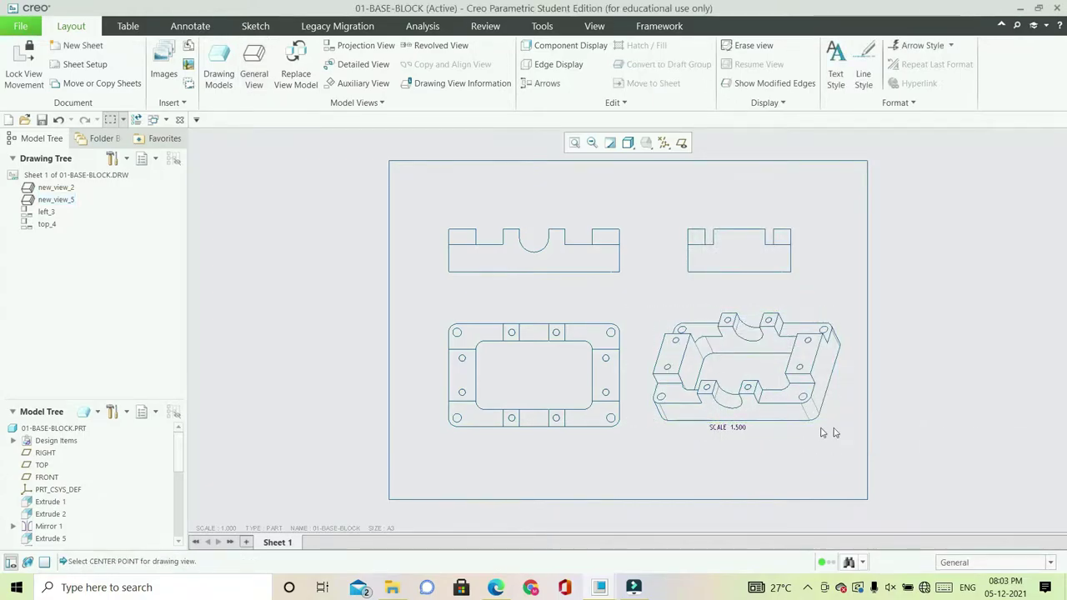
{"action": "left_click", "coordinate": [740, 428]}
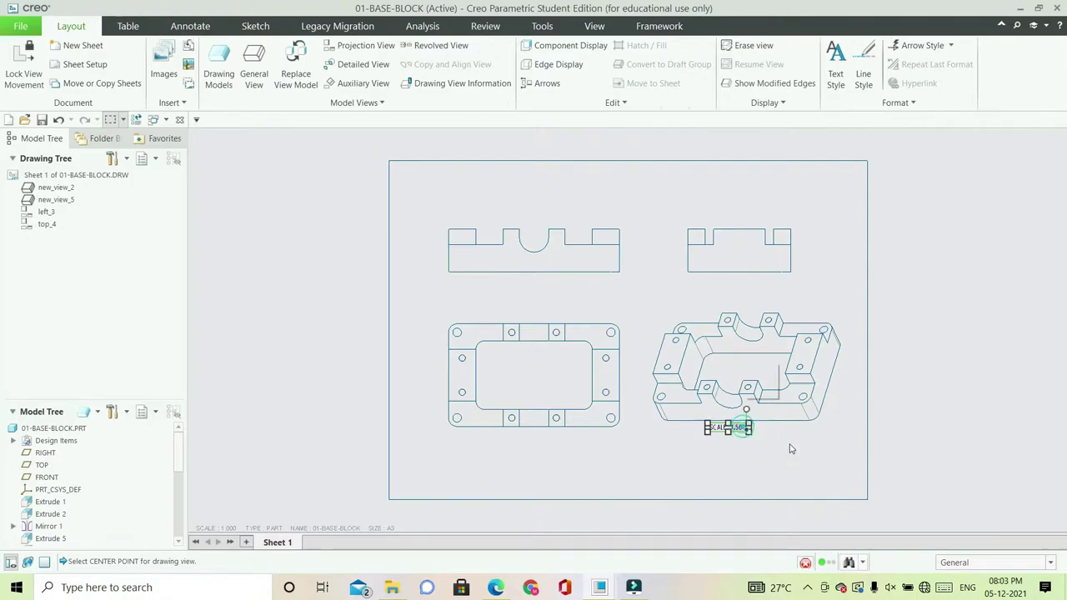
{"action": "left_click", "coordinate": [866, 464]}
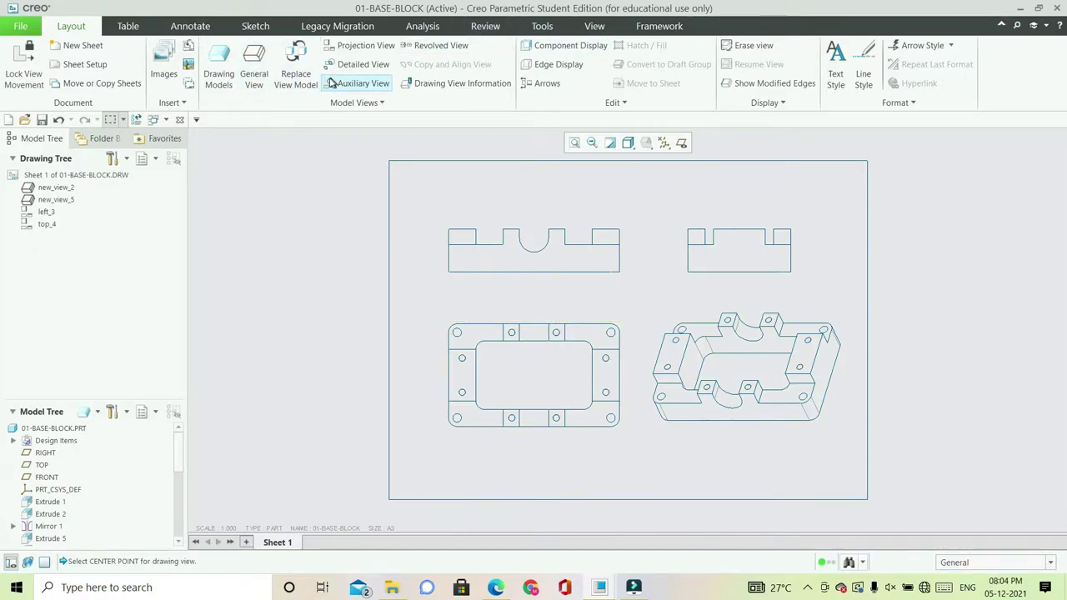
- Show all the model's datum axes as hole centerlines in the front view
{"action": "left_click", "coordinate": [190, 26]}
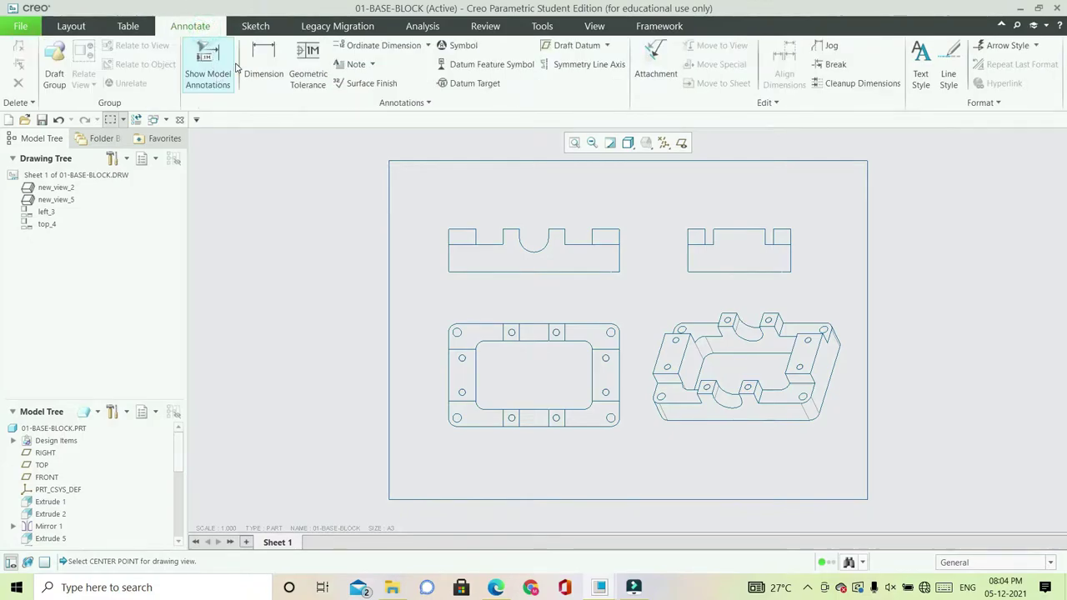
{"action": "left_click", "coordinate": [206, 73]}
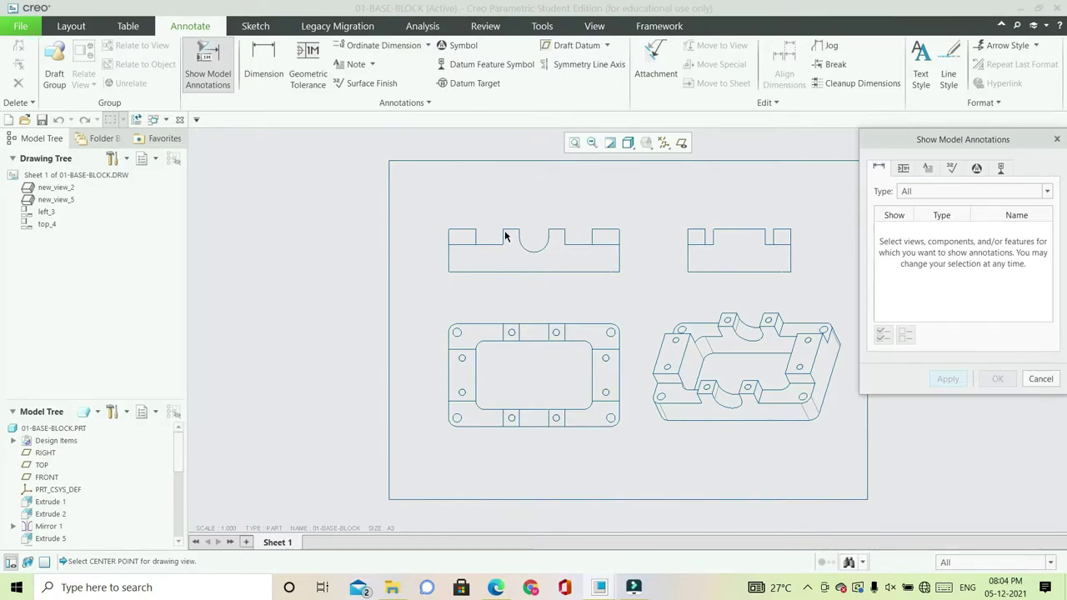
{"action": "left_click", "coordinate": [478, 238]}
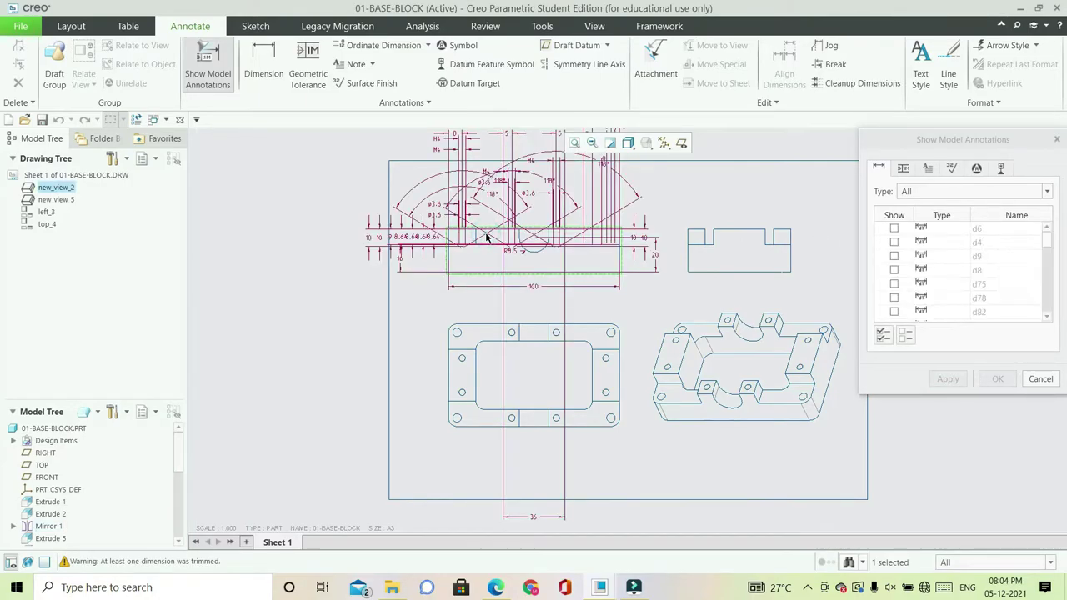
{"action": "left_click", "coordinate": [1003, 168]}
{"action": "left_click", "coordinate": [882, 336]}
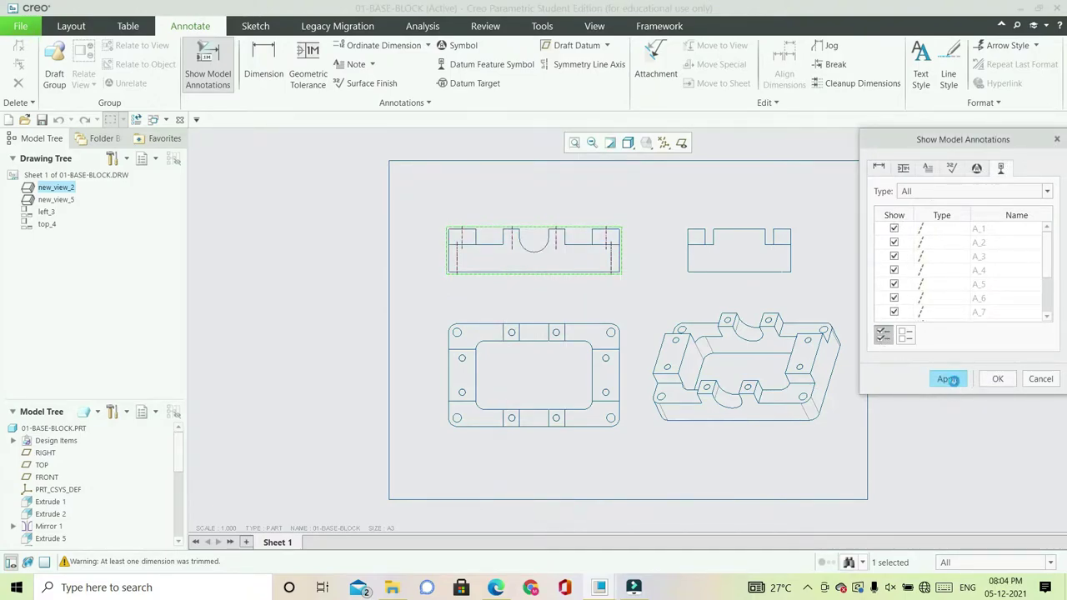
{"action": "left_click", "coordinate": [948, 379]}
{"action": "left_click", "coordinate": [1040, 379]}
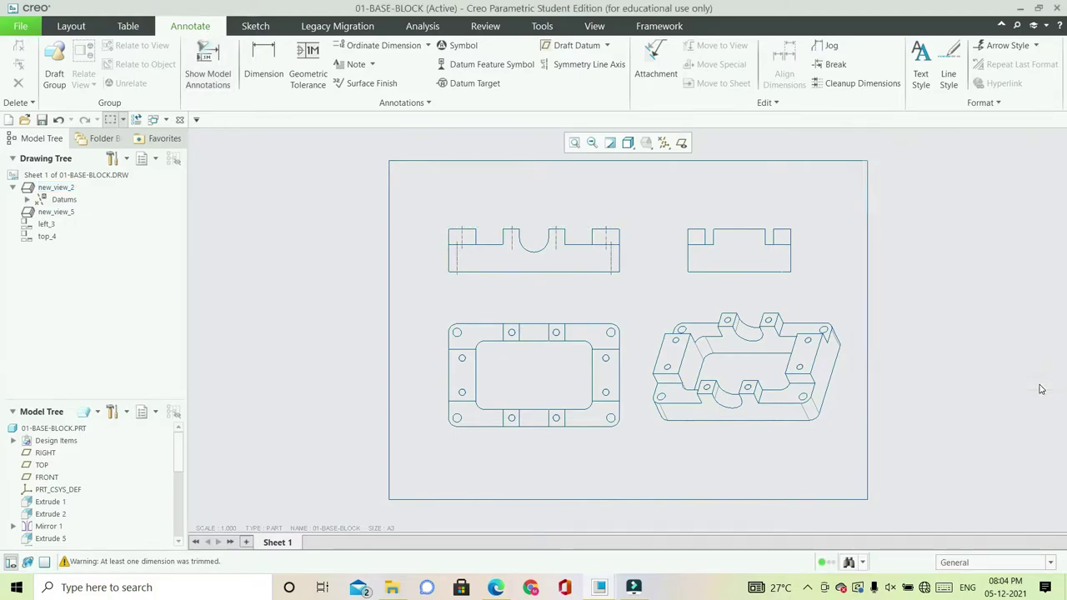
- Dimension the height from the front view's bottom edge to its step edge, placing the dimension left of the view
{"action": "scroll", "coordinate": [550, 381], "scroll_direction": "up", "scroll_amount": 1}
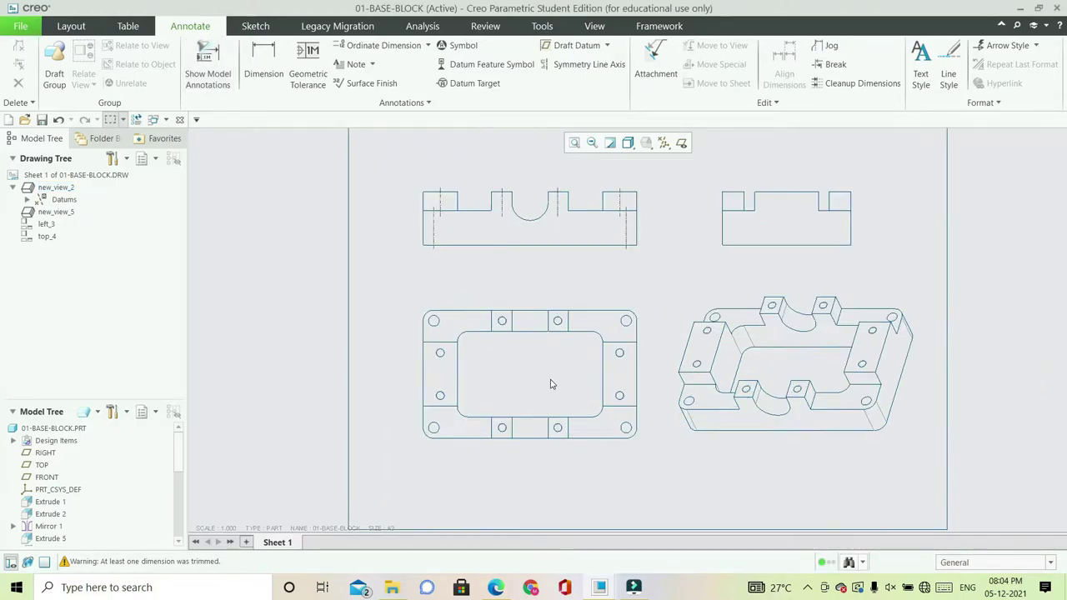
{"action": "left_click", "coordinate": [264, 60]}
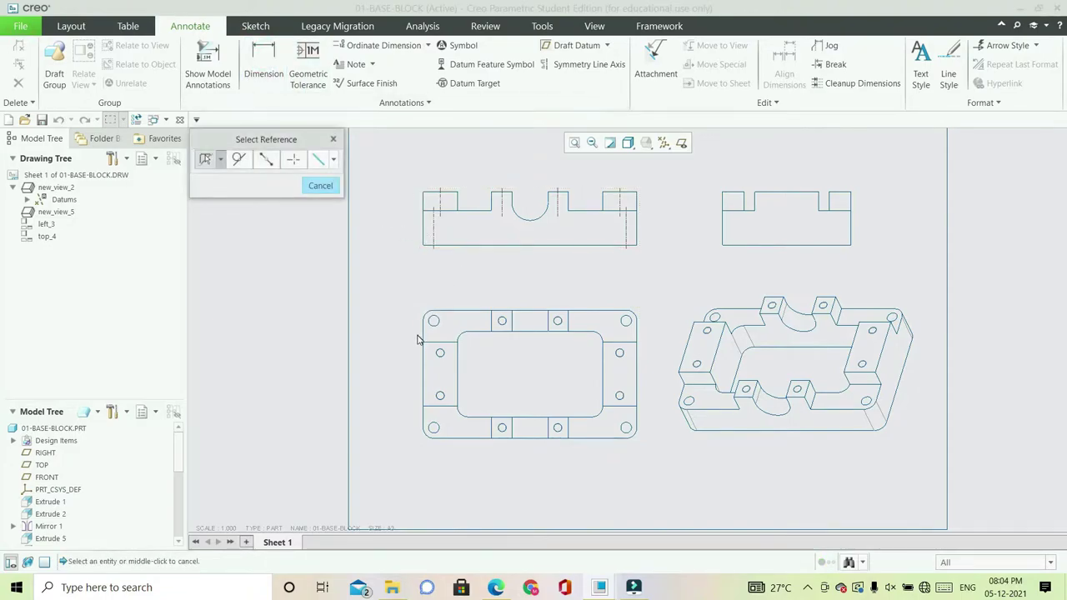
{"action": "scroll", "coordinate": [419, 340], "scroll_direction": "down", "scroll_amount": 2}
{"action": "scroll", "coordinate": [428, 205], "scroll_direction": "up", "scroll_amount": 2}
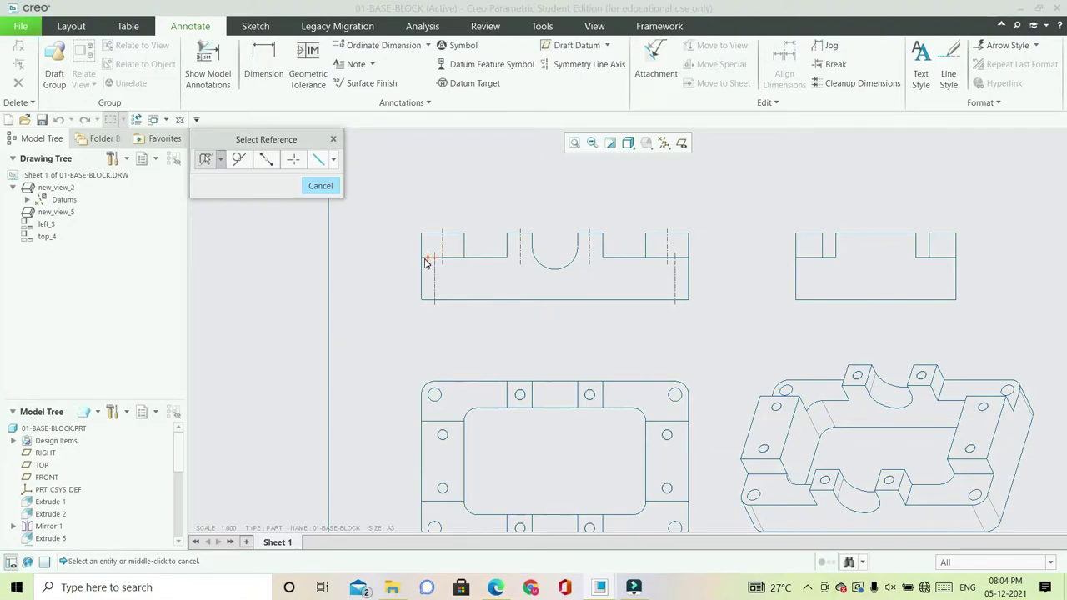
{"action": "scroll", "coordinate": [427, 265], "scroll_direction": "up", "scroll_amount": 1}
{"action": "left_click", "coordinate": [426, 259]}
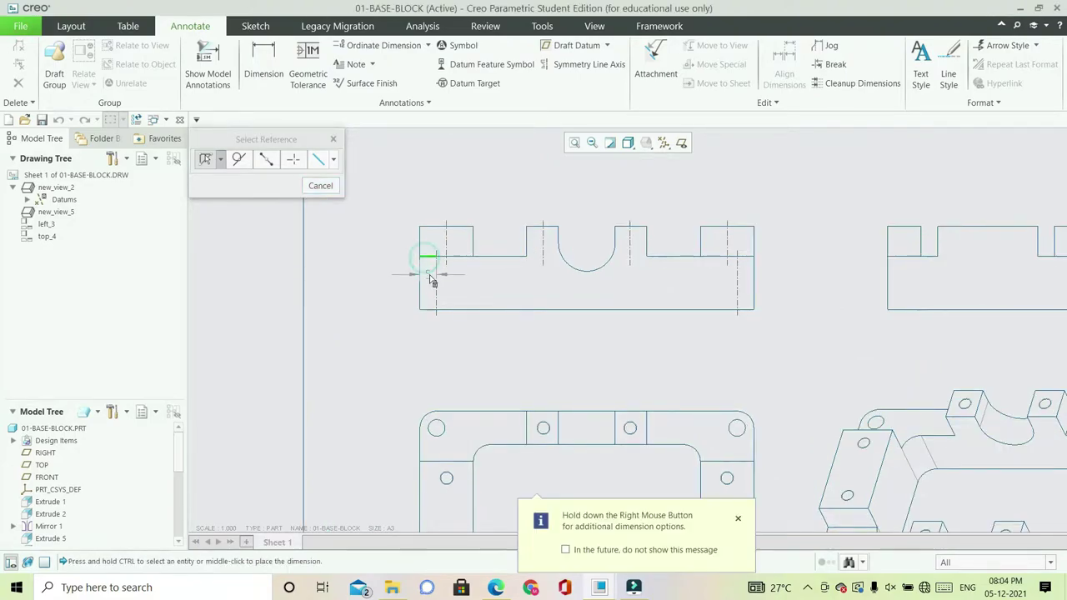
{"action": "left_click", "coordinate": [428, 310], "text": "ctrl"}
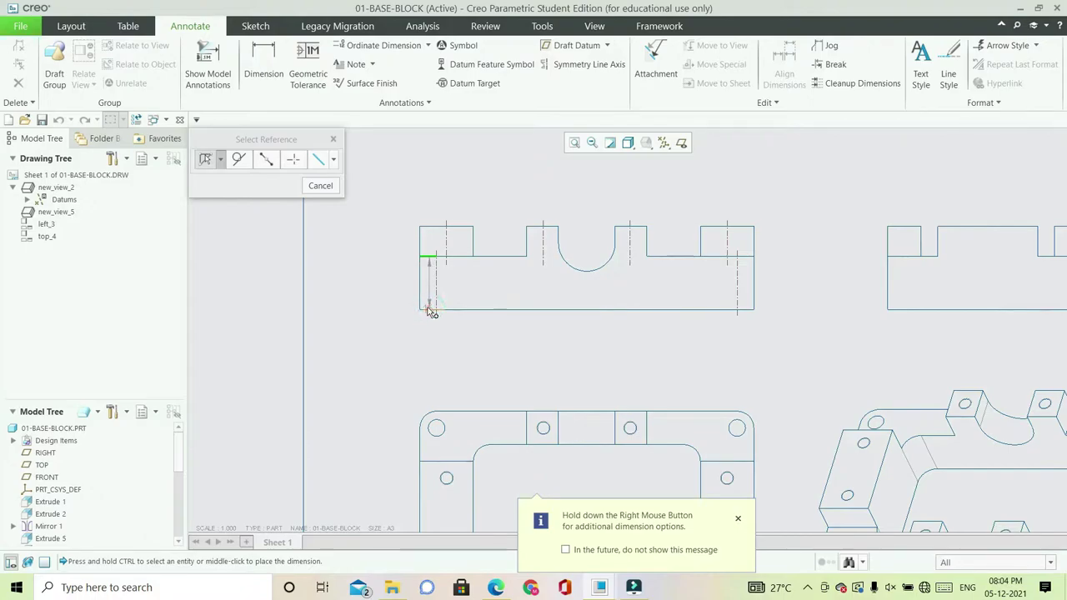
{"action": "middle_click", "coordinate": [396, 293]}
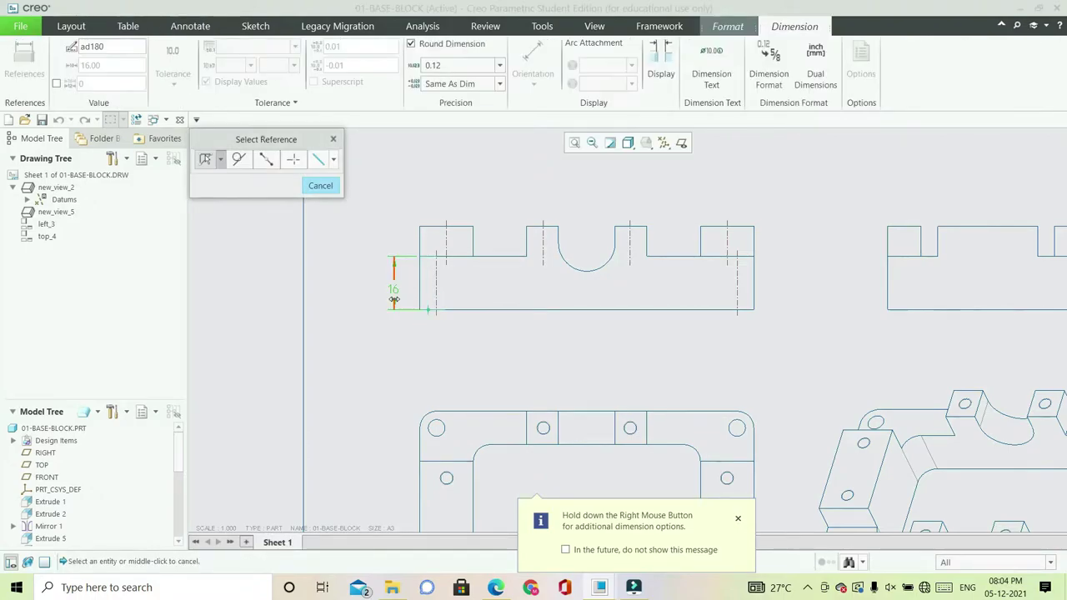
{"action": "left_click_drag", "start_coordinate": [390, 278], "coordinate": [396, 278]}
- Dimension the raised end block's height in the front view, placing the dimension left of the view
{"action": "left_click", "coordinate": [419, 245]}
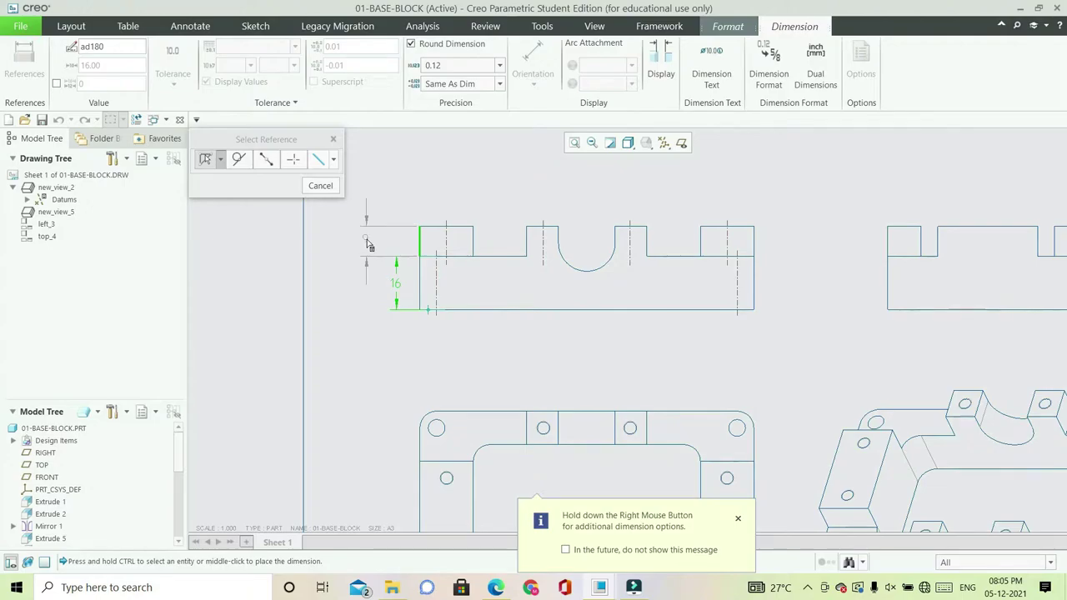
{"action": "middle_click", "coordinate": [367, 240]}
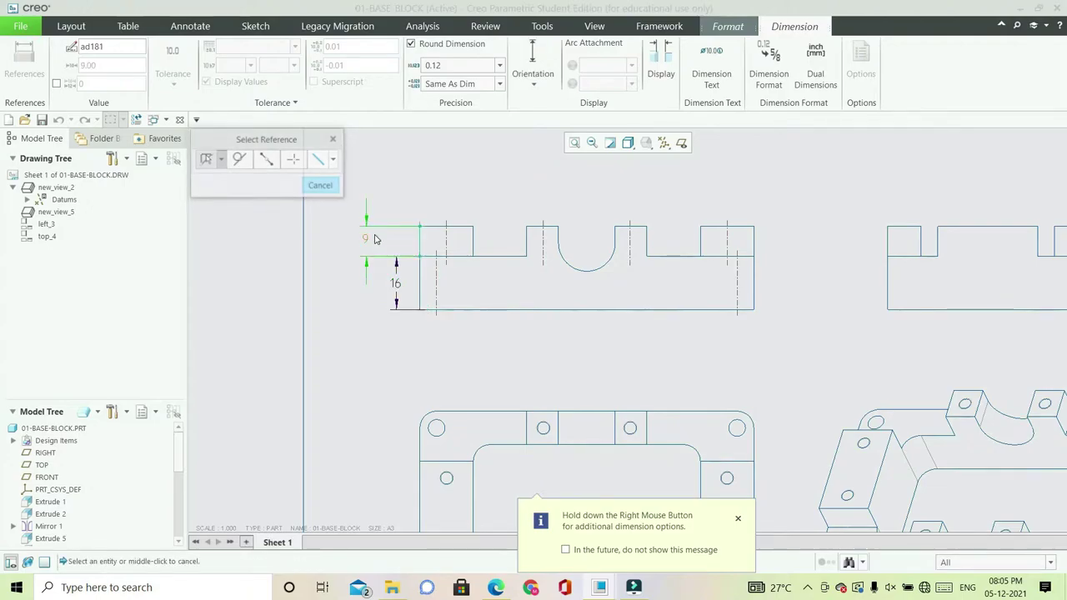
{"action": "middle_click", "coordinate": [395, 194]}
- Set the text orientation of both front-view height dimensions to Parallel to and above leader
{"action": "scroll", "coordinate": [387, 258], "scroll_direction": "down", "scroll_amount": 1}
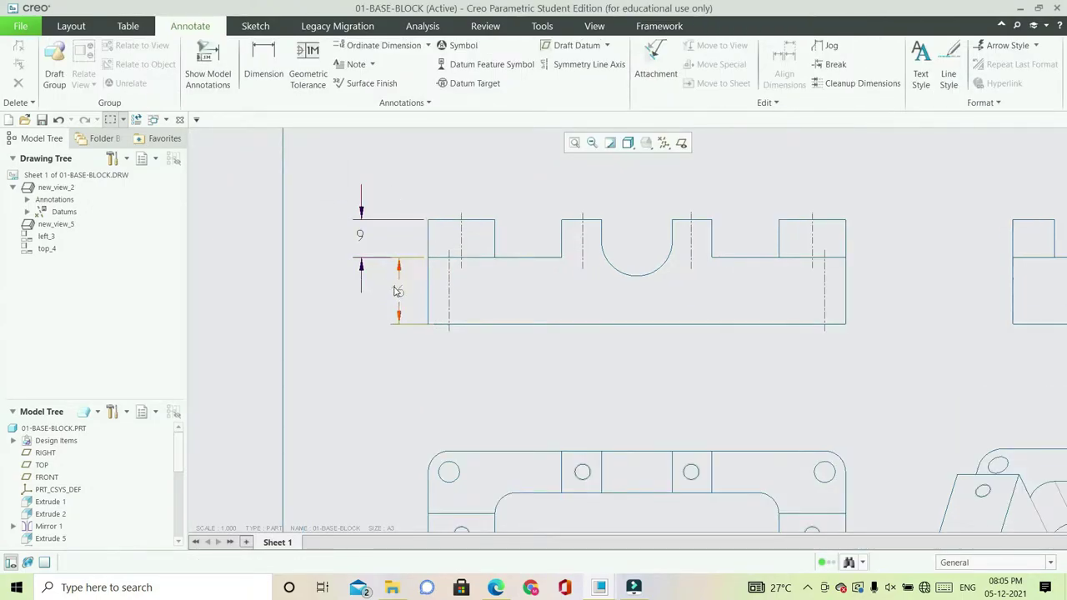
{"action": "left_click", "coordinate": [396, 288]}
{"action": "left_click", "coordinate": [660, 68]}
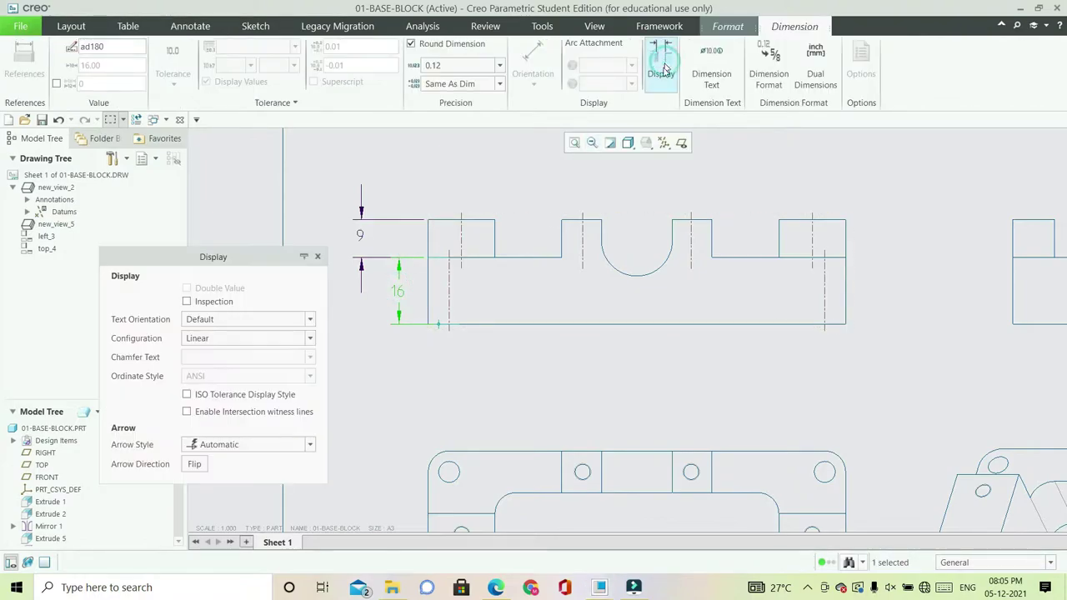
{"action": "left_click", "coordinate": [309, 320]}
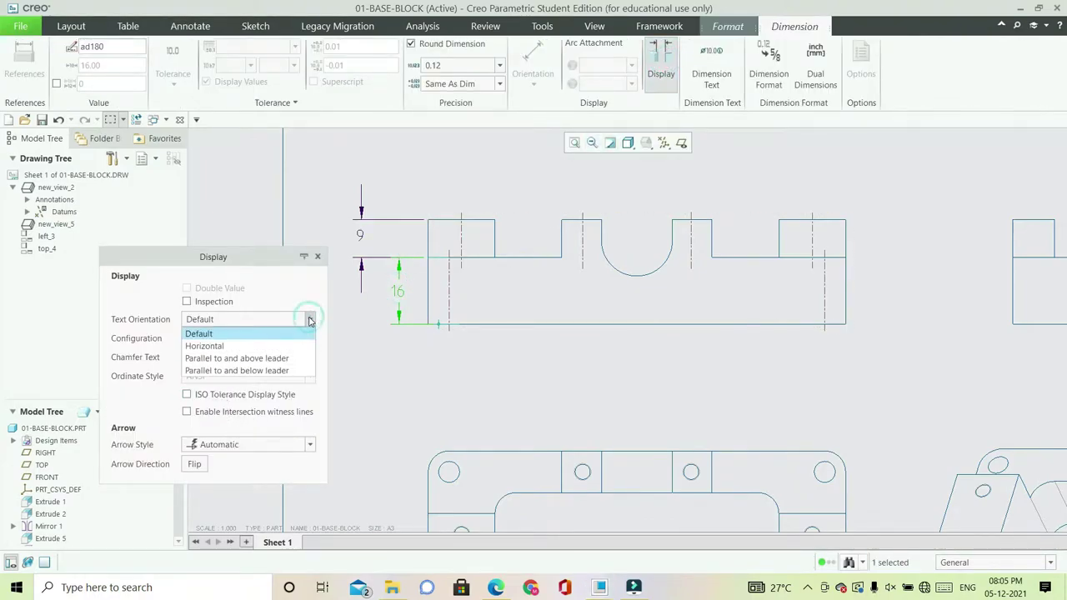
{"action": "left_click", "coordinate": [268, 359]}
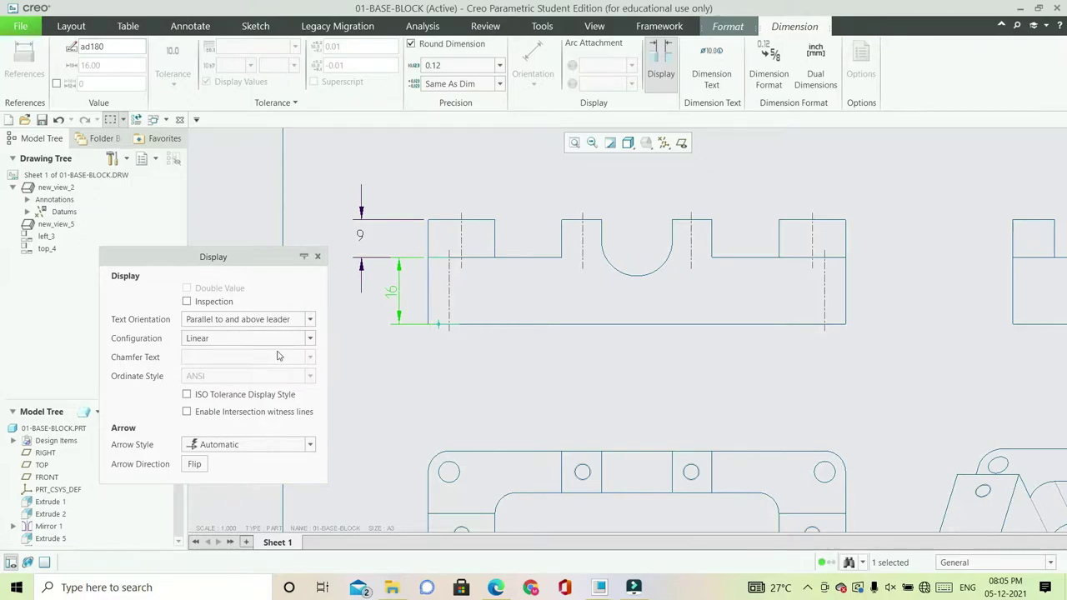
{"action": "left_click", "coordinate": [361, 235]}
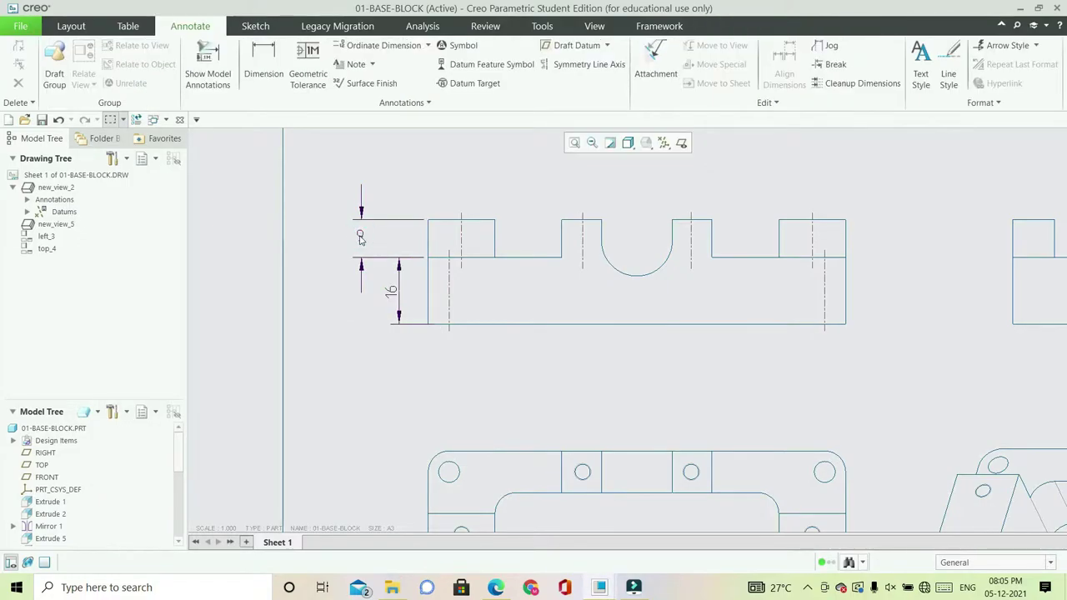
{"action": "left_click", "coordinate": [311, 321]}
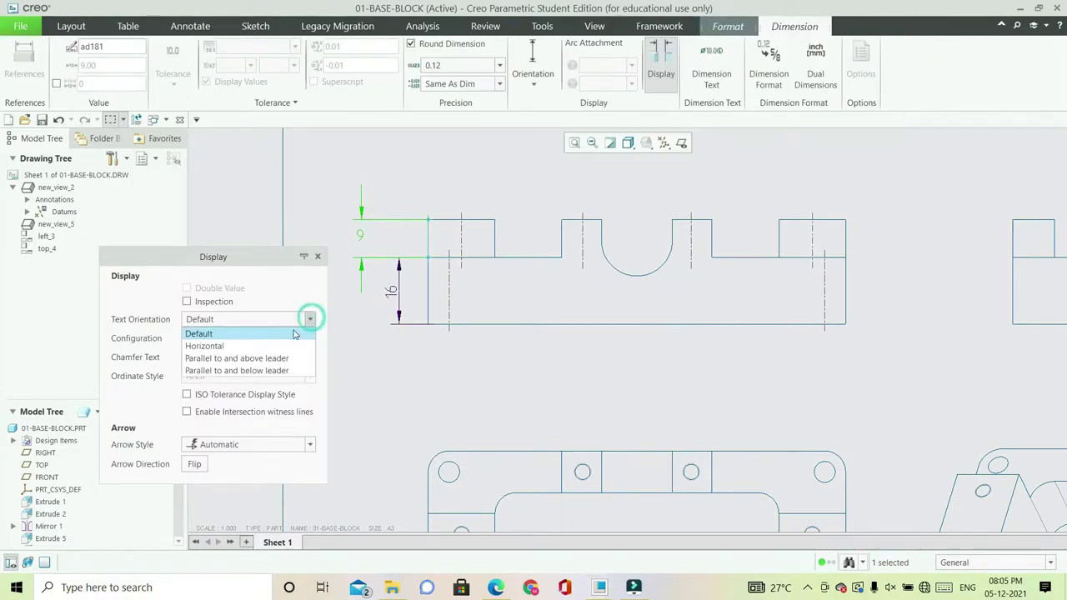
{"action": "left_click", "coordinate": [263, 360]}
{"action": "left_click", "coordinate": [353, 334]}
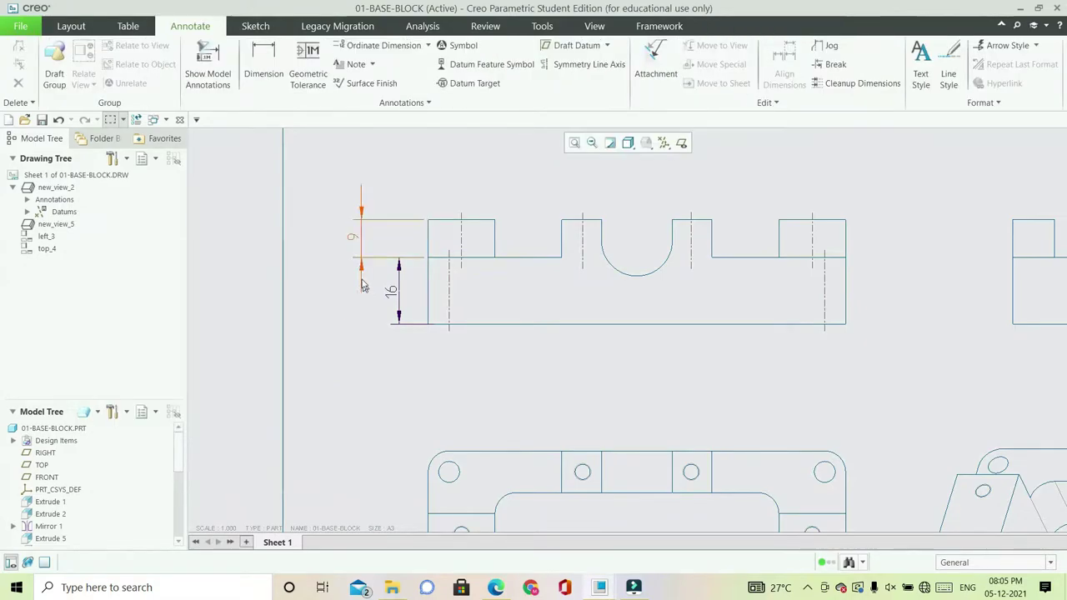
- Turn the upper height dimension's arrows inward and align both height dimensions closer to the front view's left edge
{"action": "left_click", "coordinate": [350, 238]}
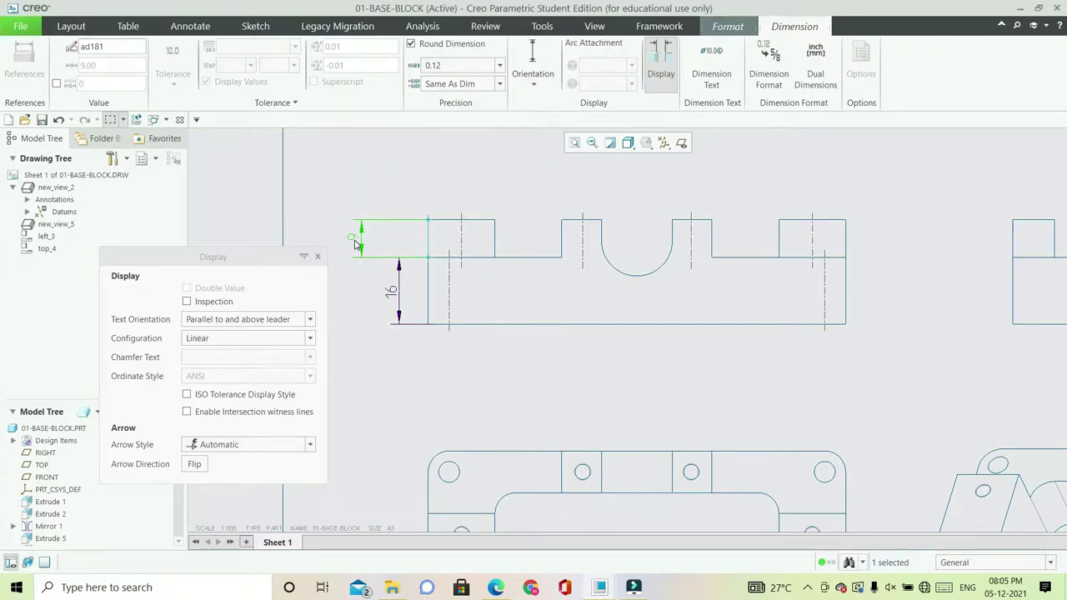
{"action": "left_click_drag", "start_coordinate": [352, 235], "coordinate": [401, 239]}
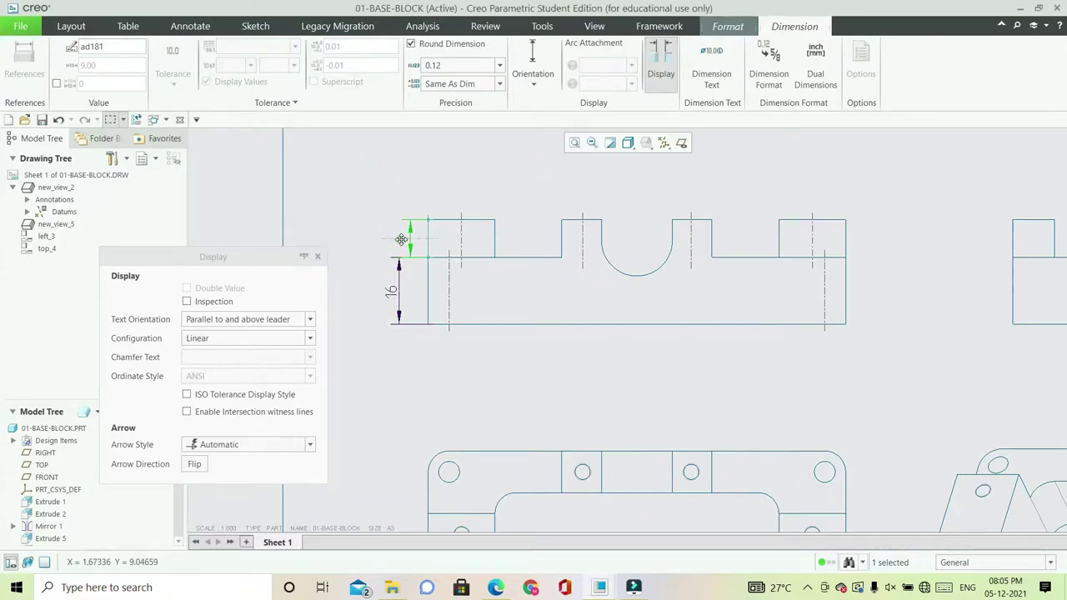
{"action": "left_click", "coordinate": [391, 295]}
{"action": "left_click", "coordinate": [395, 295]}
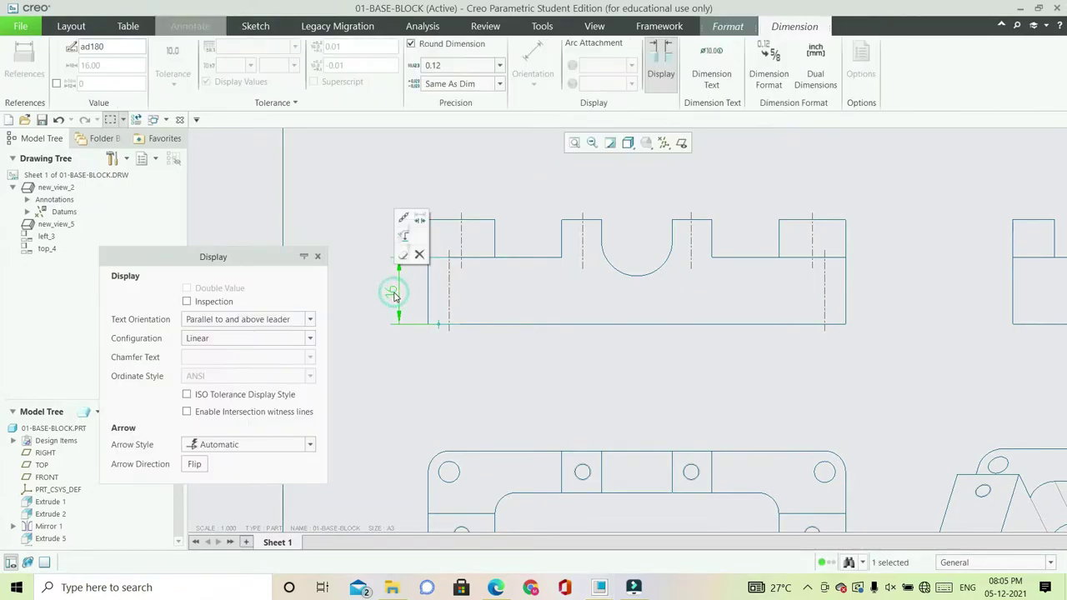
{"action": "left_click_drag", "start_coordinate": [391, 291], "coordinate": [399, 289]}
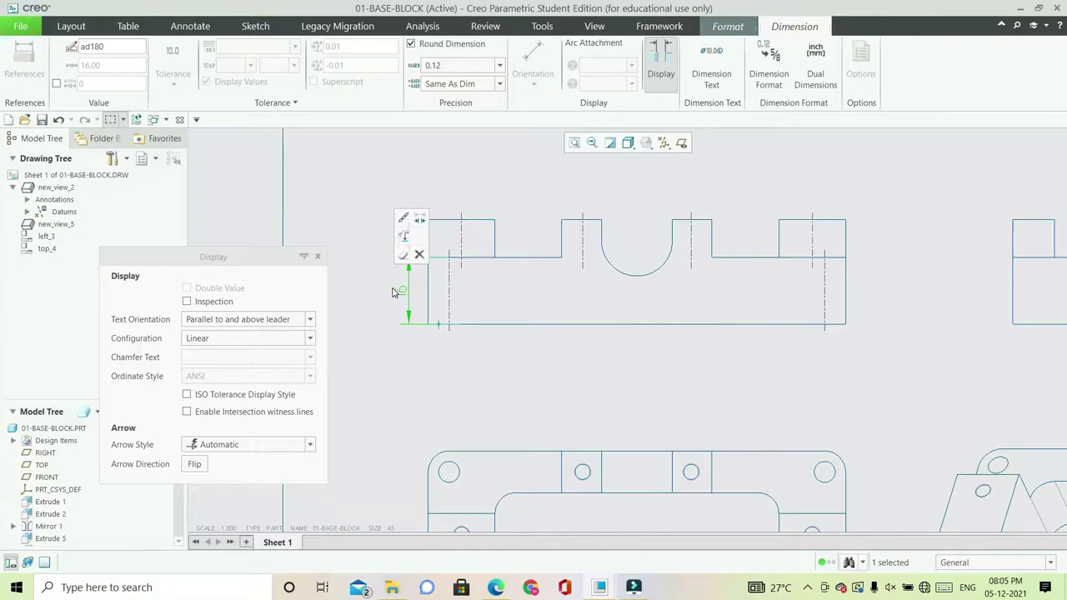
{"action": "left_click", "coordinate": [376, 314]}
- Dimension the top view's overall width between its upper and lower outer edges, placing the dimension left of the view
{"action": "scroll", "coordinate": [404, 267], "scroll_direction": "up", "scroll_amount": 4}
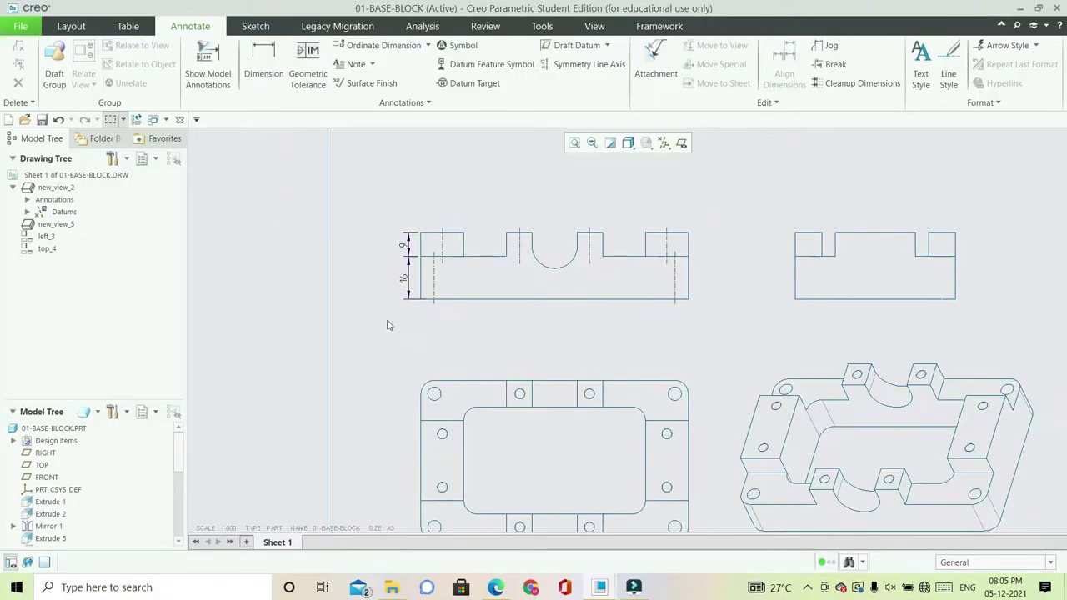
{"action": "scroll", "coordinate": [417, 424], "scroll_direction": "down", "scroll_amount": 3}
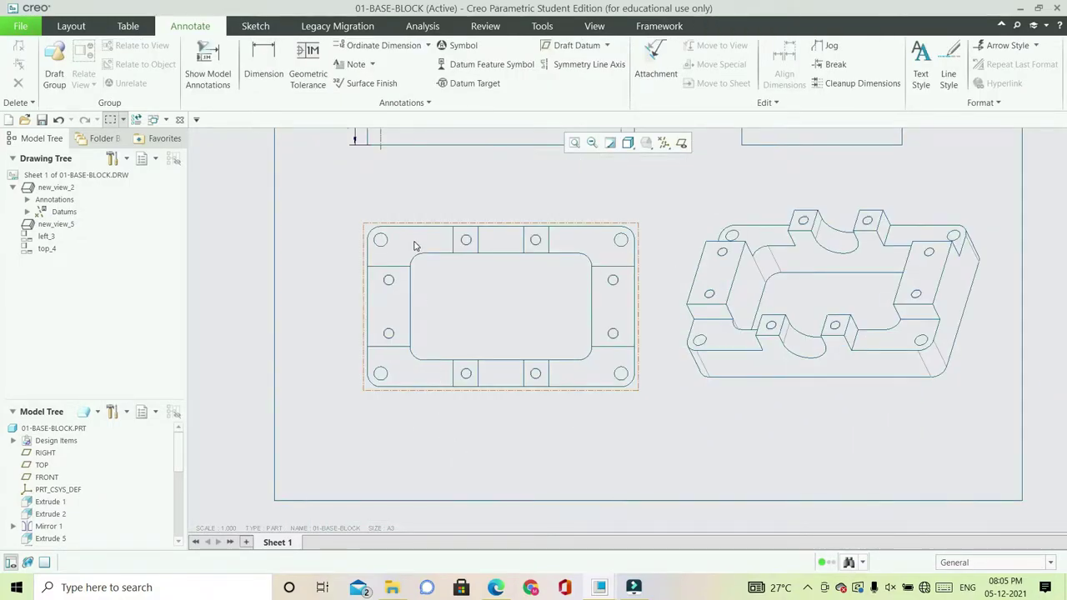
{"action": "left_click", "coordinate": [280, 70]}
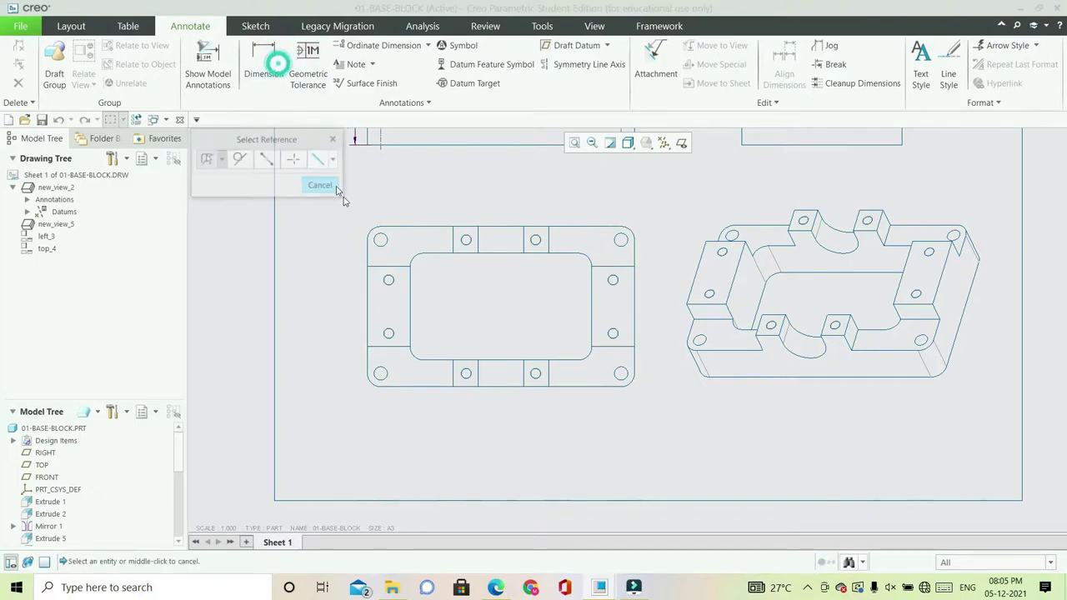
{"action": "left_click", "coordinate": [409, 228]}
{"action": "left_click", "coordinate": [419, 386], "text": "ctrl"}
{"action": "middle_click", "coordinate": [325, 307]}
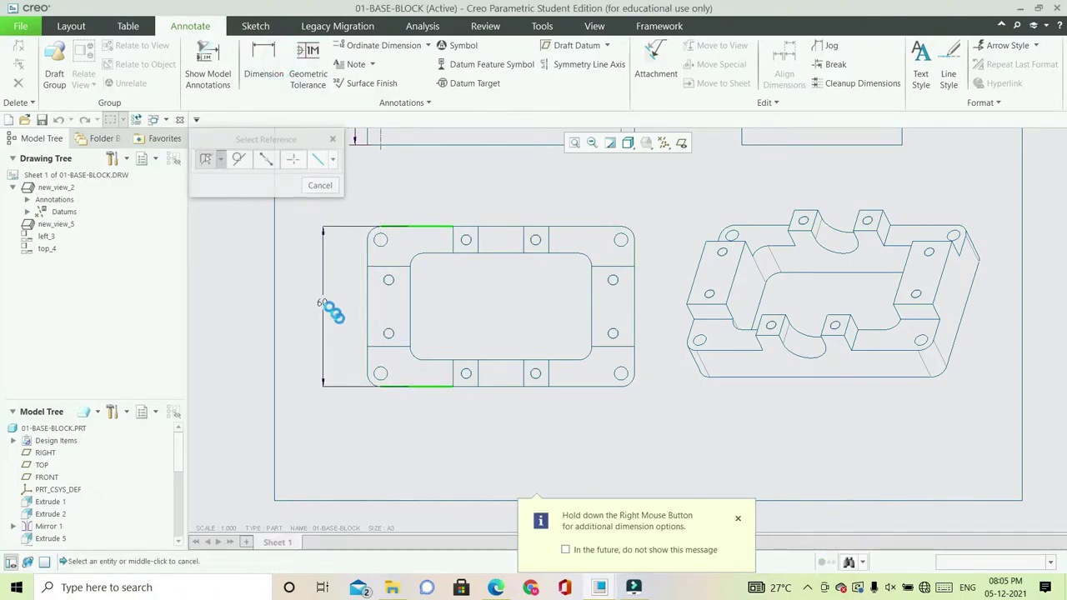
- Set the top view's width dimension text to Parallel to and above leader and move the dimension closer to the view
{"action": "left_click", "coordinate": [311, 320]}
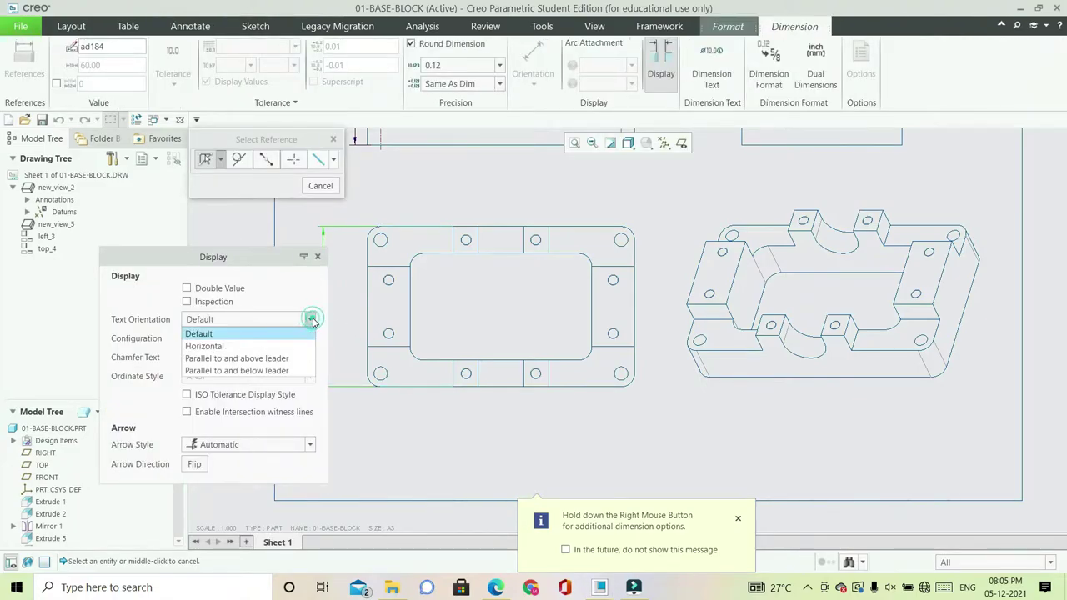
{"action": "left_click", "coordinate": [285, 357]}
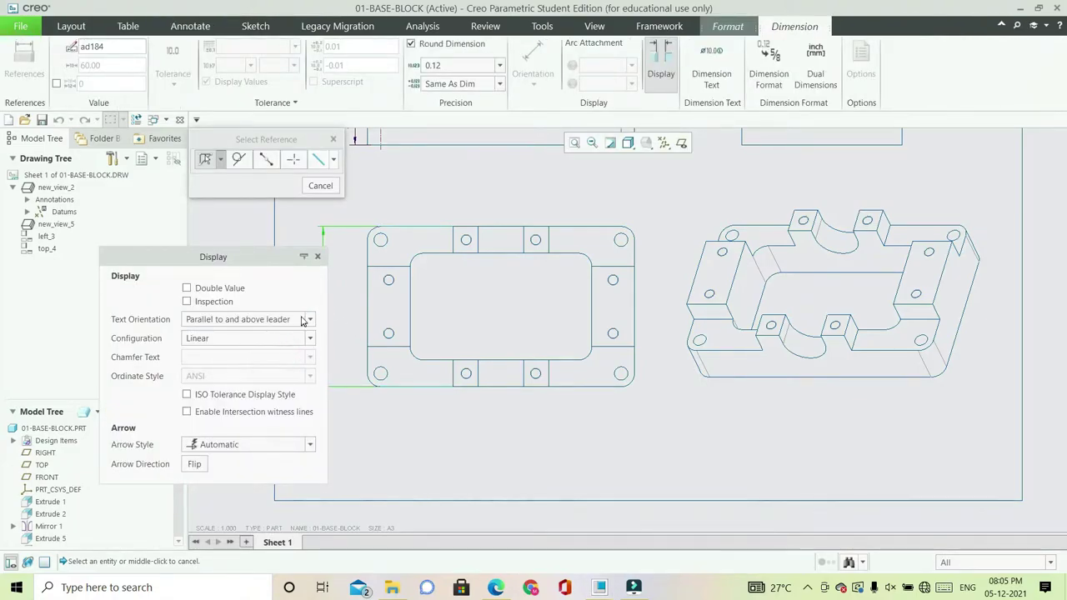
{"action": "left_click", "coordinate": [317, 258]}
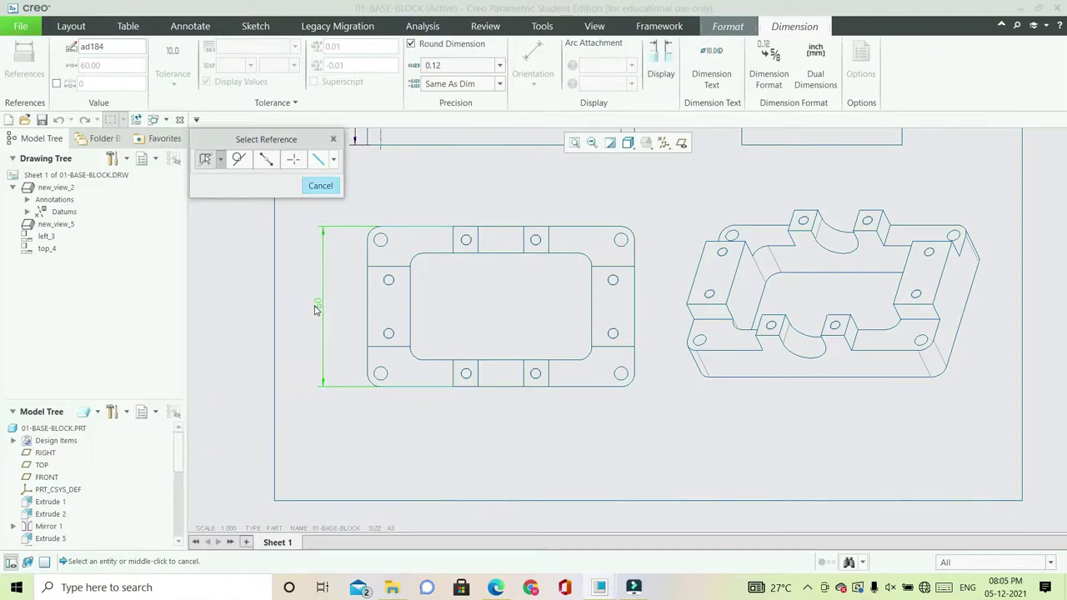
{"action": "left_click_drag", "start_coordinate": [317, 302], "coordinate": [335, 309]}
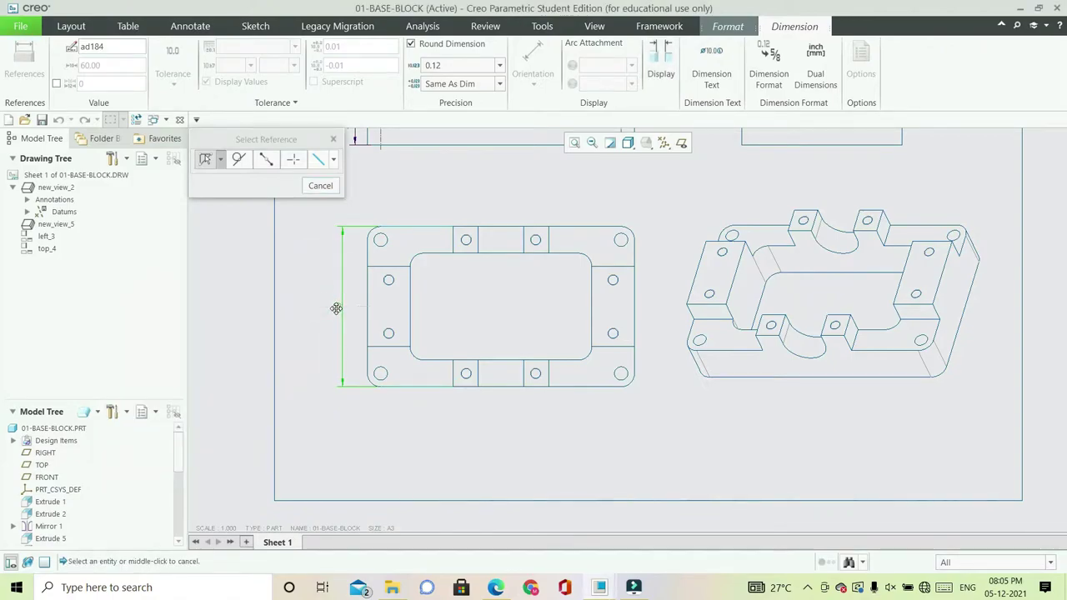
- Dimension the top view's overall length between its left and right outer edges, placing the dimension just below the view
{"action": "left_click", "coordinate": [368, 357]}
{"action": "left_click", "coordinate": [636, 359], "text": "ctrl"}
{"action": "middle_click", "coordinate": [484, 426]}
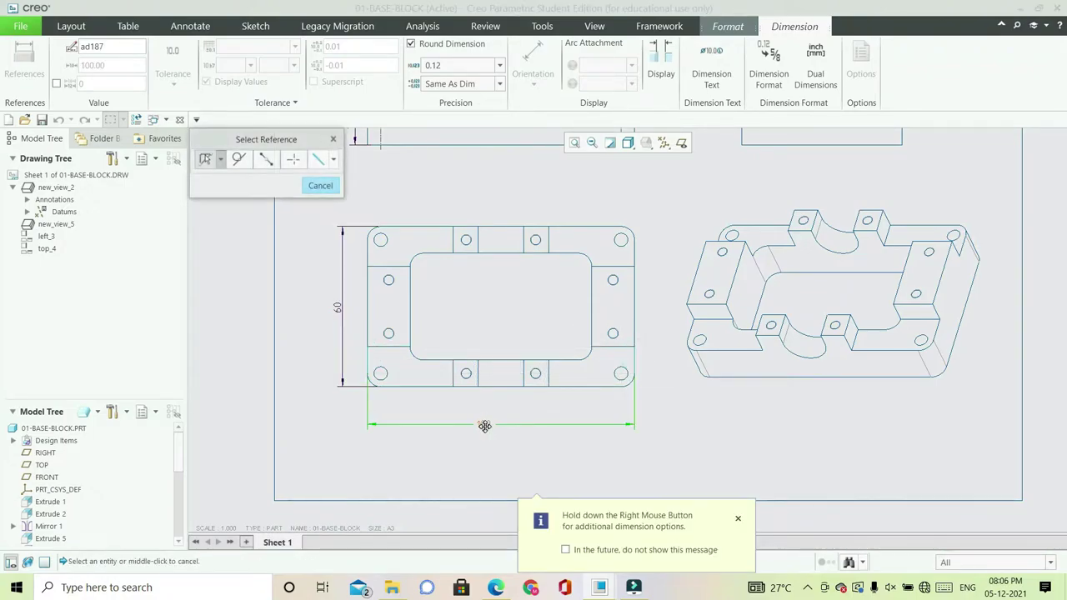
{"action": "mouse_move", "coordinate": [485, 426]}
{"action": "left_mouse_down"}
{"action": "mouse_move", "coordinate": [471, 417]}
{"action": "mouse_move", "coordinate": [497, 411]}
{"action": "left_mouse_up"}
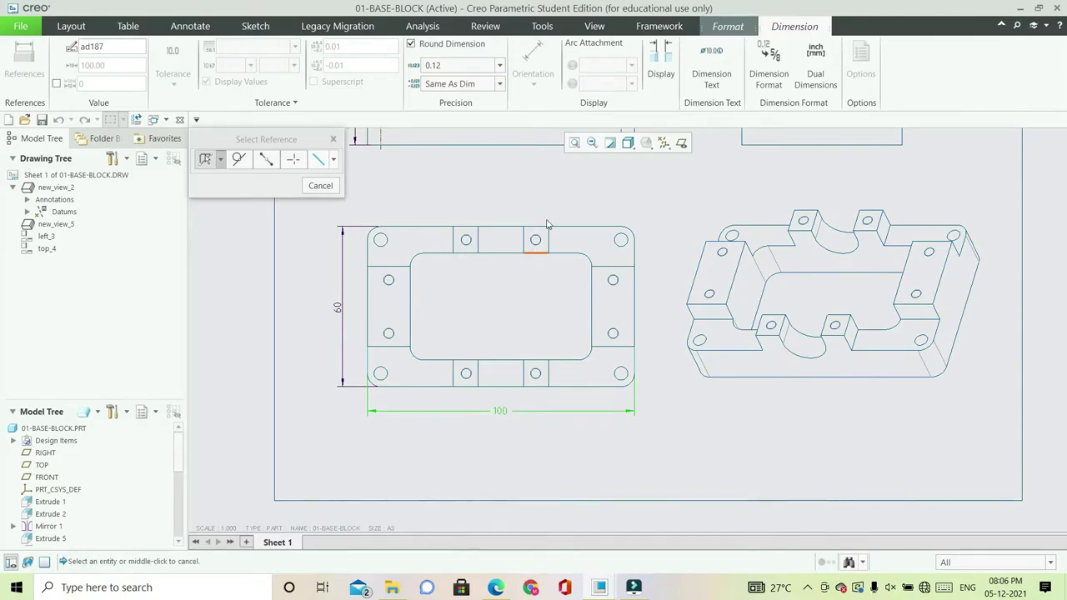
- Set the text orientation of the top view's overall length dimension to Parallel to and above leader
{"action": "left_click", "coordinate": [658, 75]}
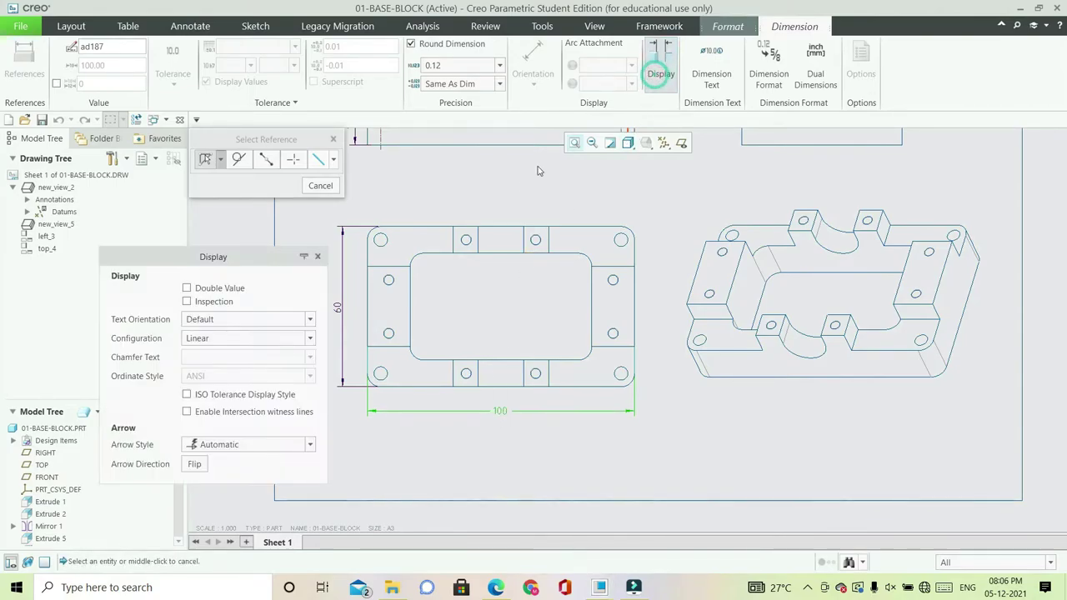
{"action": "left_click", "coordinate": [311, 322]}
{"action": "left_click", "coordinate": [266, 359]}
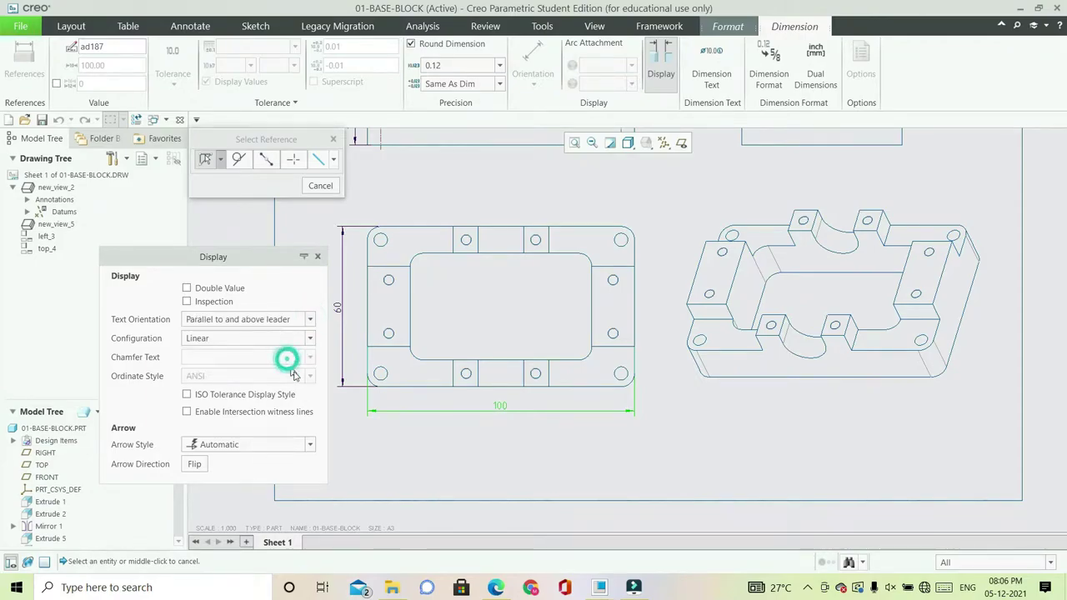
{"action": "left_click", "coordinate": [317, 256]}
{"action": "left_click", "coordinate": [442, 446]}
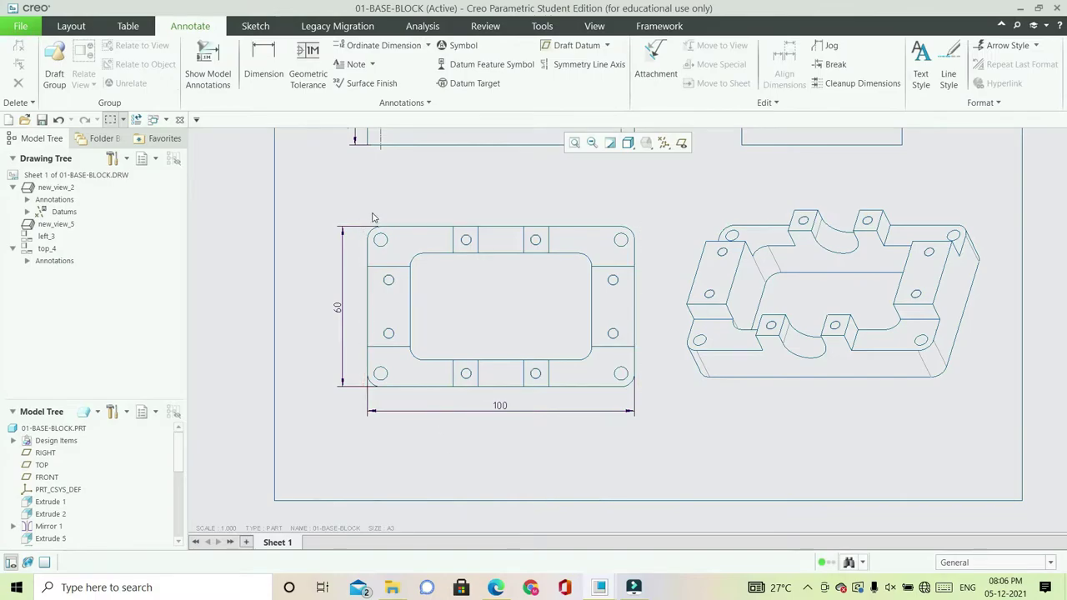
- Dimension the radius of the top view's upper-right outer corner, placing the dimension outside the corner
{"action": "scroll", "coordinate": [369, 214], "scroll_direction": "up", "scroll_amount": 1}
{"action": "left_click", "coordinate": [265, 63]}
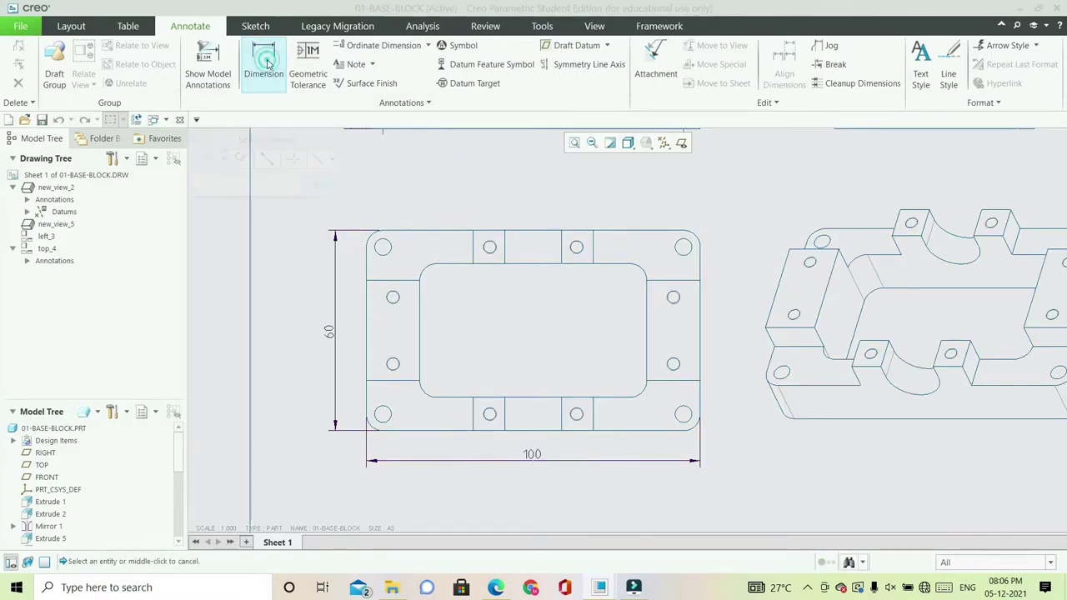
{"action": "scroll", "coordinate": [541, 284], "scroll_direction": "down", "scroll_amount": 1}
{"action": "scroll", "coordinate": [629, 256], "scroll_direction": "up", "scroll_amount": 1}
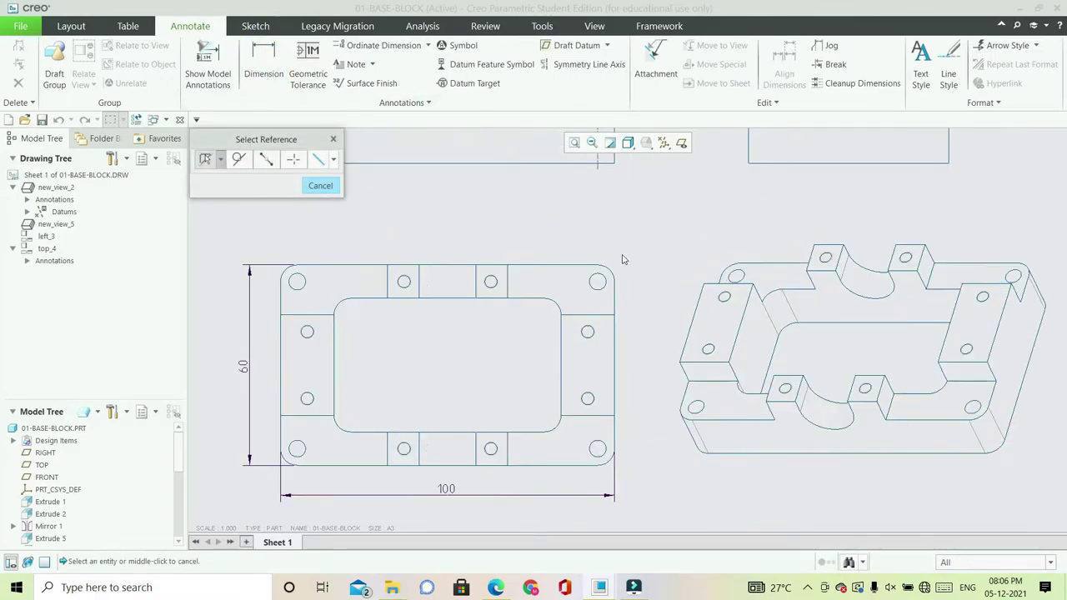
{"action": "left_click", "coordinate": [610, 272]}
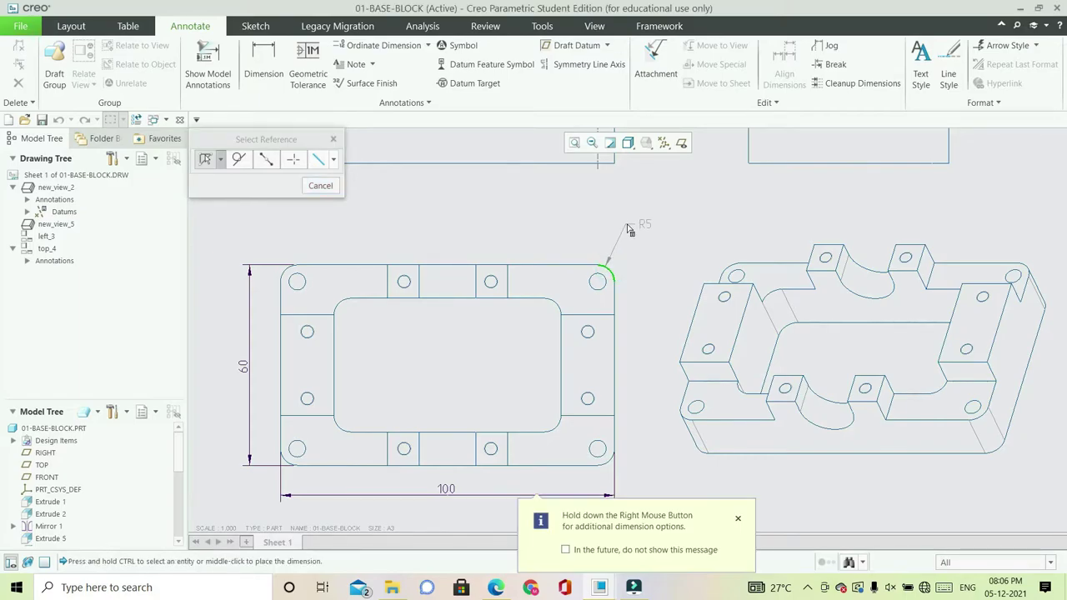
{"action": "middle_click", "coordinate": [634, 241]}
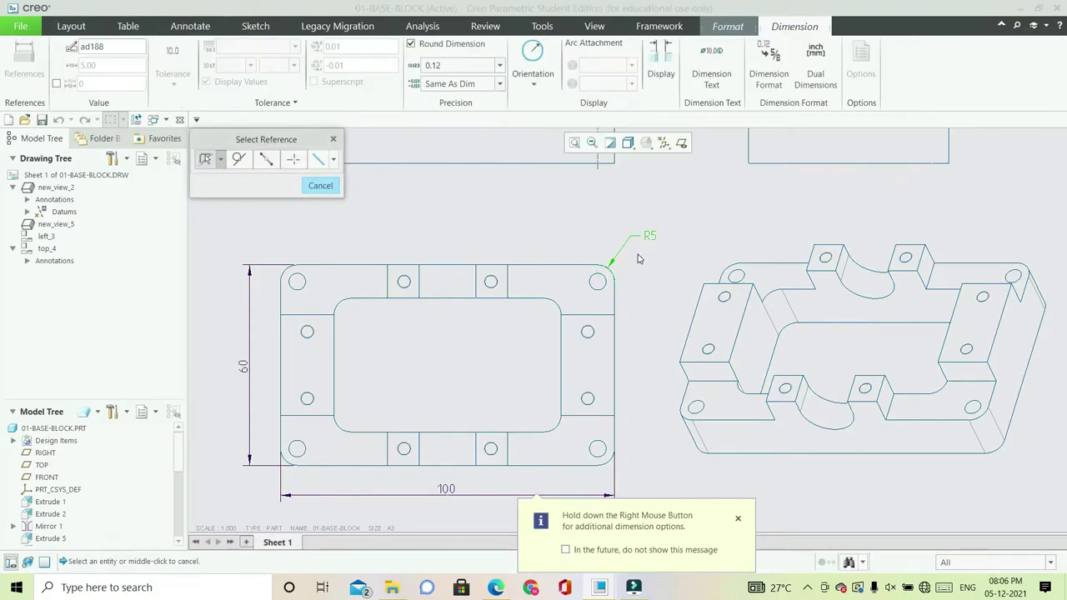
- Set the corner radius dimension's text orientation to ISO-above-extended and move the dimension closer to the corner
{"action": "left_click", "coordinate": [660, 60]}
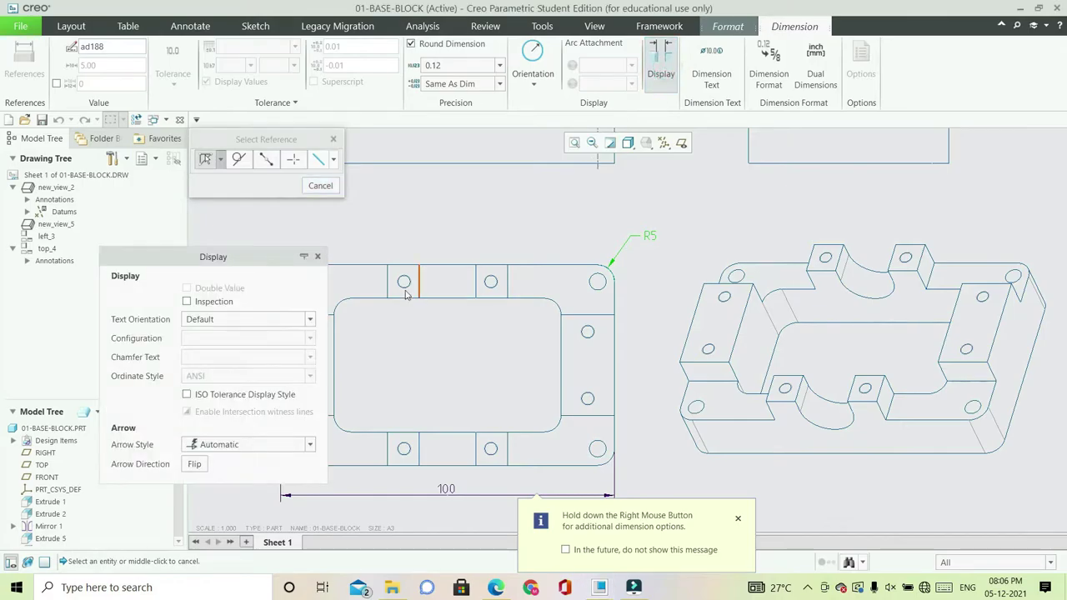
{"action": "left_click", "coordinate": [310, 321]}
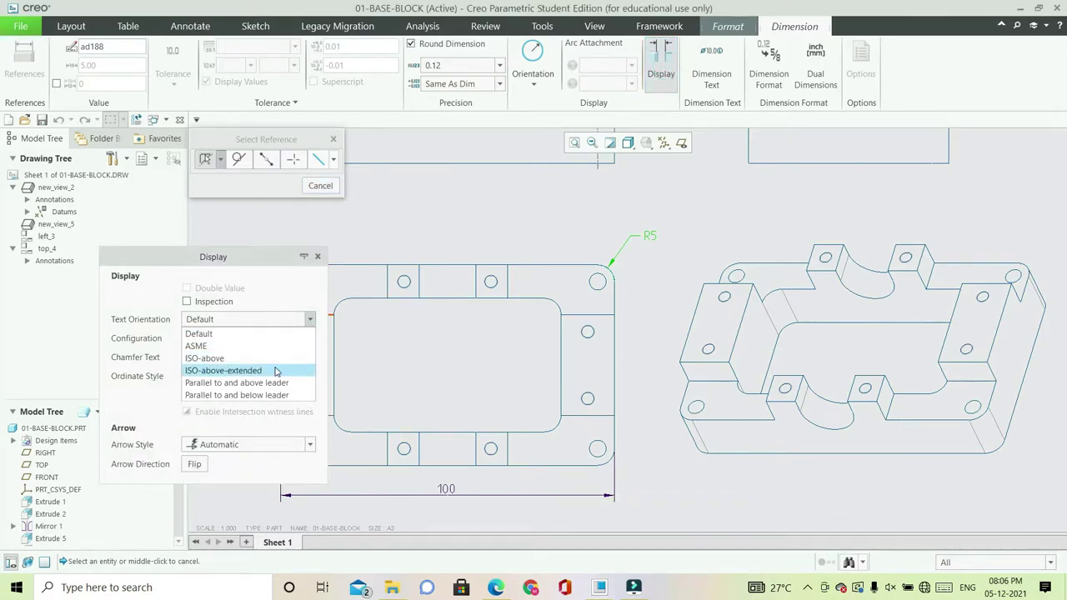
{"action": "left_click", "coordinate": [278, 371]}
{"action": "left_click", "coordinate": [483, 231]}
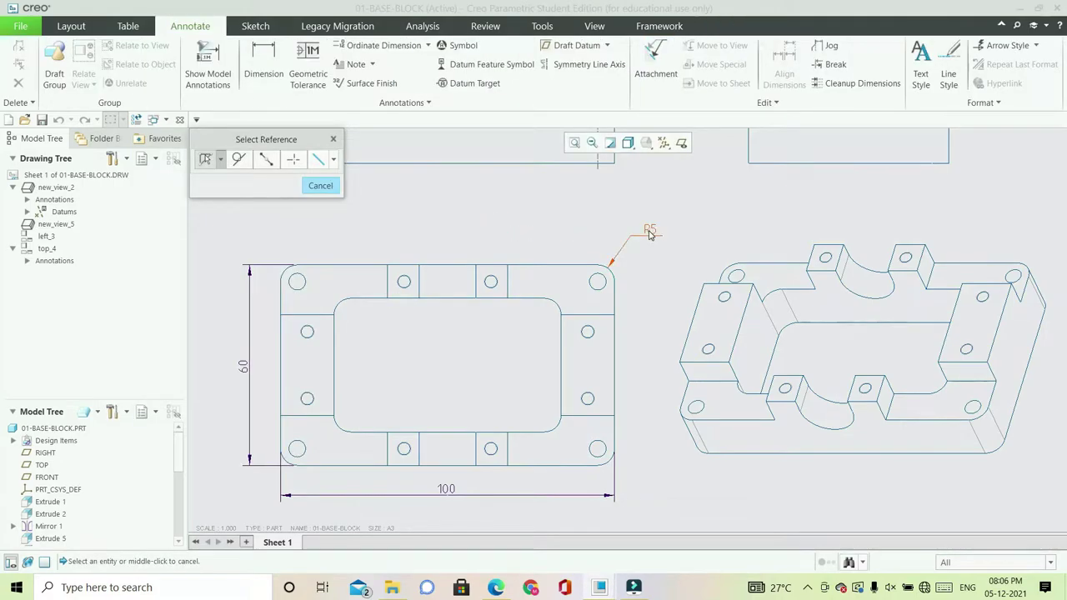
{"action": "left_click", "coordinate": [650, 228]}
{"action": "left_click_drag", "start_coordinate": [647, 226], "coordinate": [645, 248]}
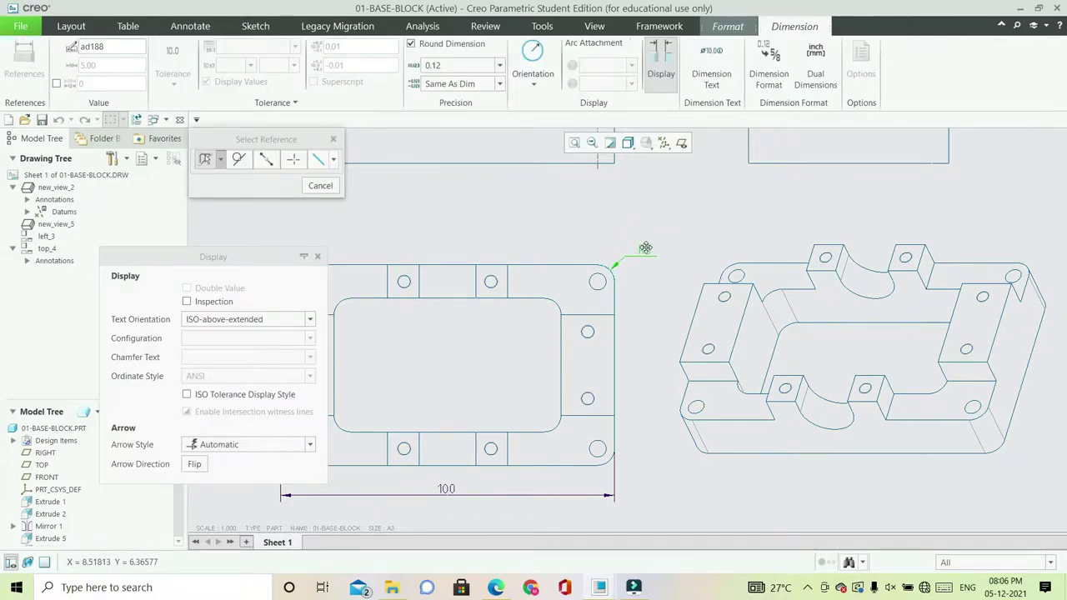
{"action": "left_click", "coordinate": [585, 226]}
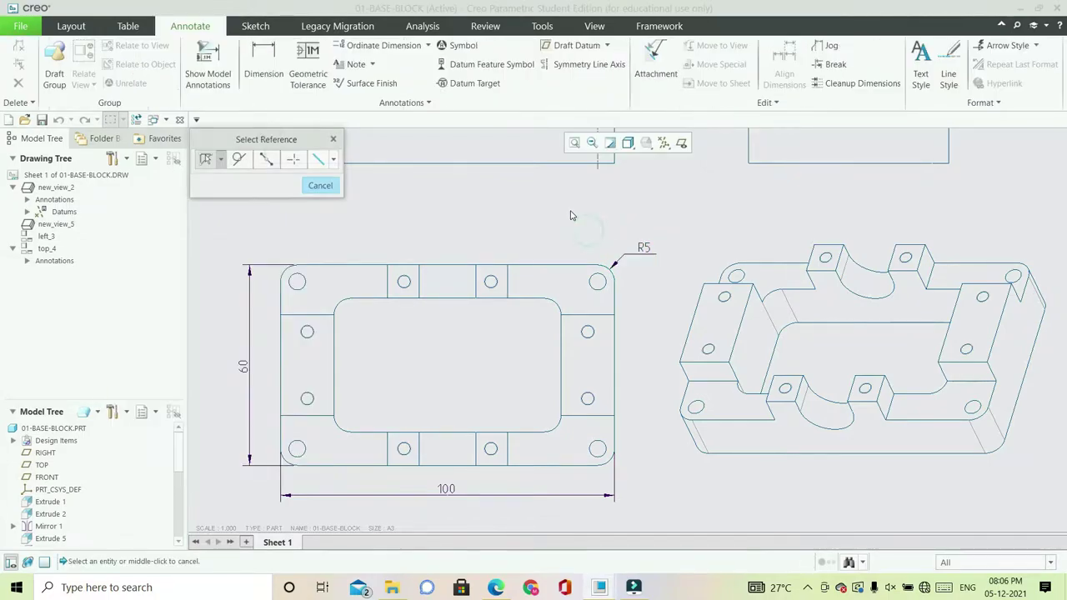
- Show all the hole axes of the top view as model annotations
{"action": "scroll", "coordinate": [564, 205], "scroll_direction": "up", "scroll_amount": 3}
{"action": "scroll", "coordinate": [572, 234], "scroll_direction": "up", "scroll_amount": 1}
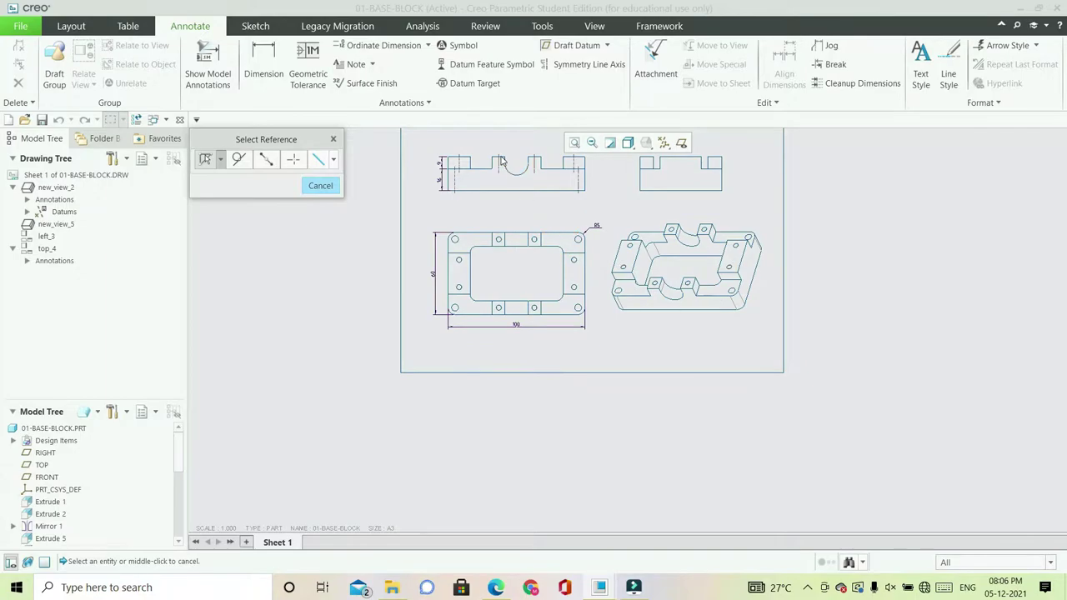
{"action": "scroll", "coordinate": [501, 161], "scroll_direction": "down", "scroll_amount": 3}
{"action": "scroll", "coordinate": [405, 300], "scroll_direction": "up", "scroll_amount": 1}
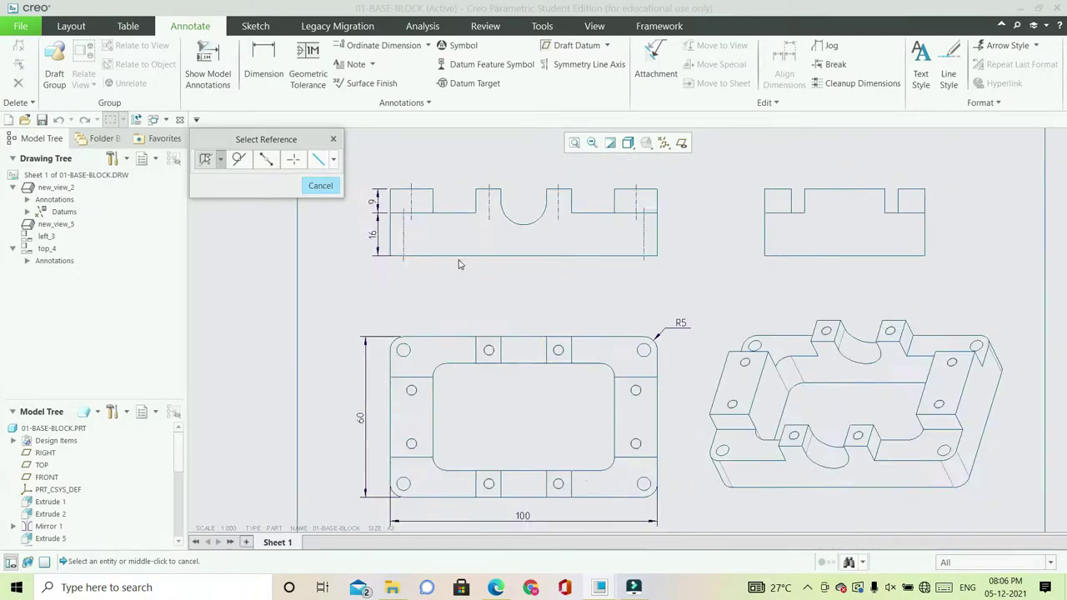
{"action": "scroll", "coordinate": [420, 401], "scroll_direction": "down", "scroll_amount": 3}
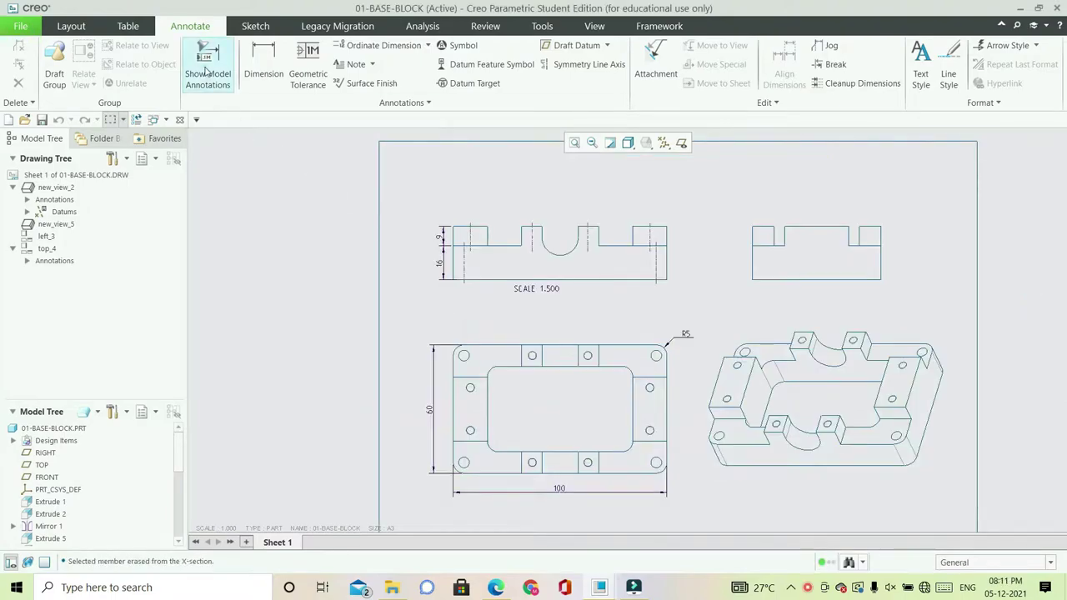
{"action": "left_click", "coordinate": [208, 75]}
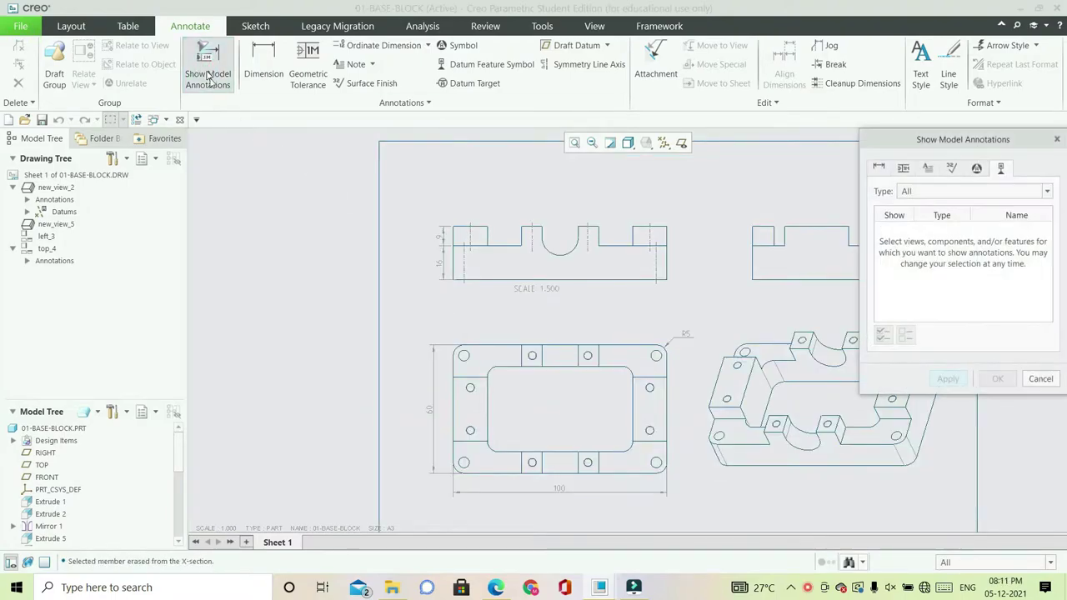
{"action": "left_click", "coordinate": [518, 400]}
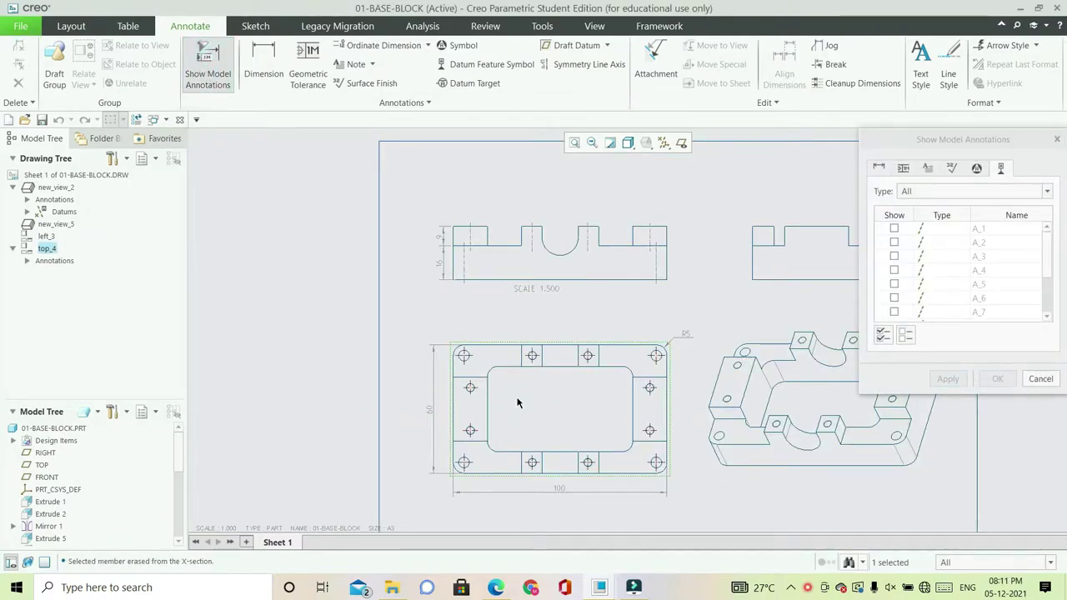
{"action": "left_click", "coordinate": [883, 336]}
{"action": "left_click", "coordinate": [947, 379]}
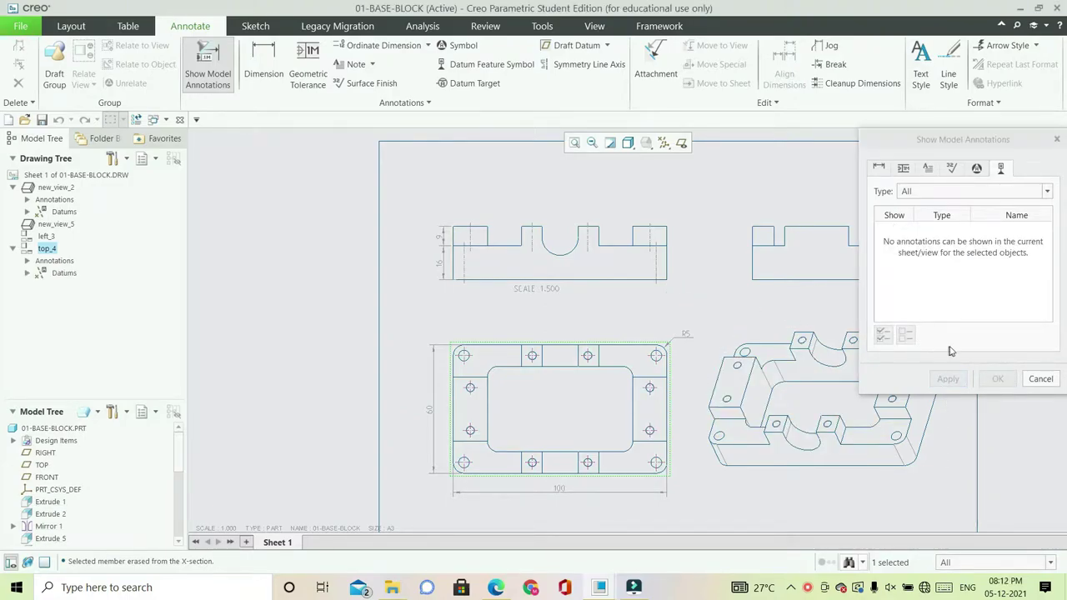
{"action": "left_click", "coordinate": [1040, 379]}
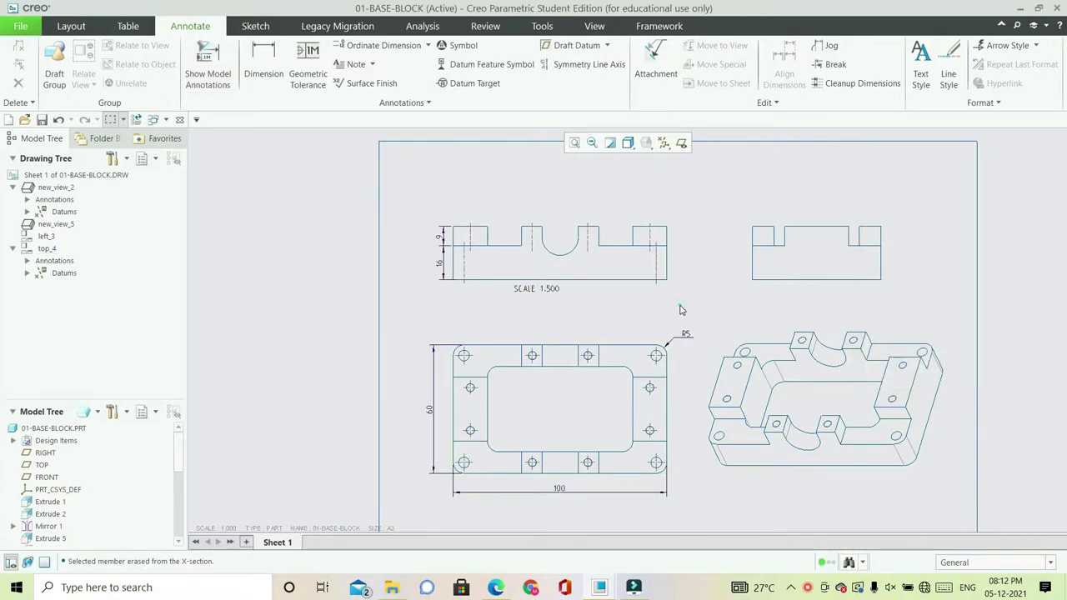
- Turn the front view into a full 2D cross-section using the existing section A
{"action": "double_click", "coordinate": [546, 255]}
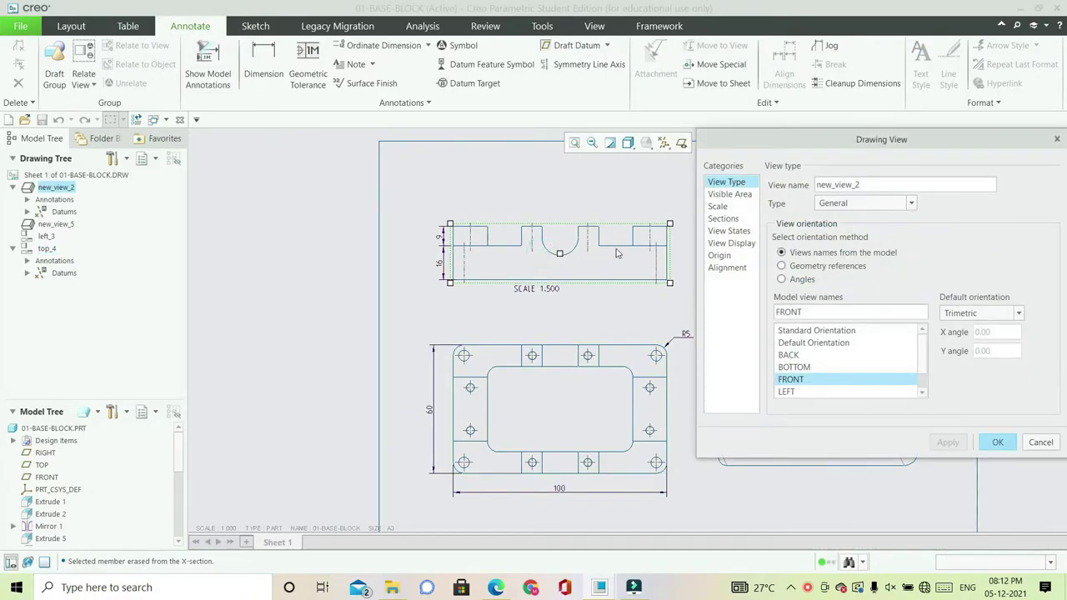
{"action": "left_click", "coordinate": [723, 218]}
{"action": "left_click", "coordinate": [796, 196]}
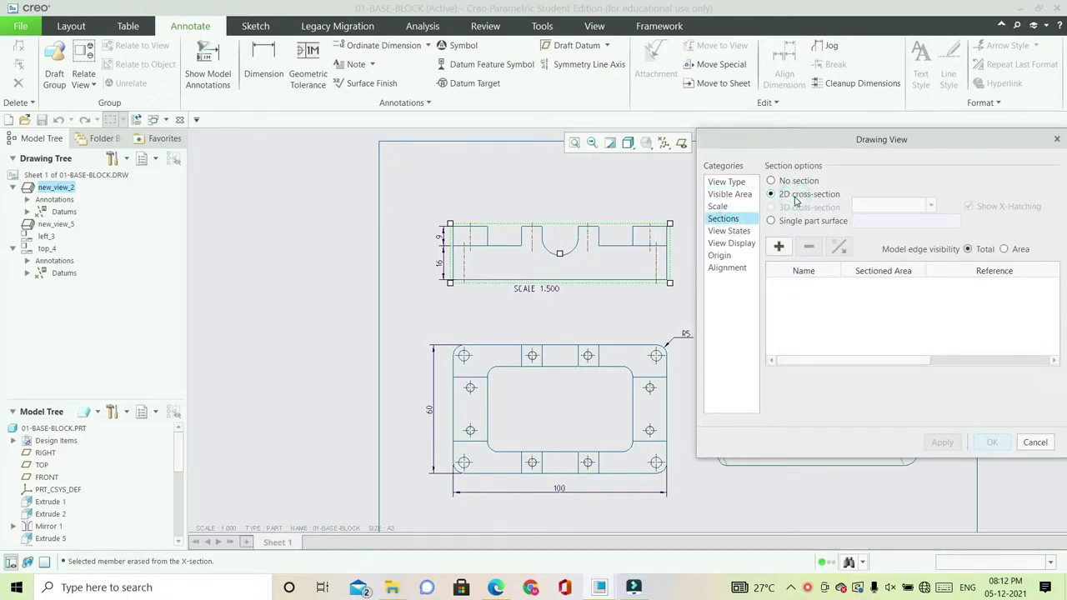
{"action": "left_click", "coordinate": [778, 245]}
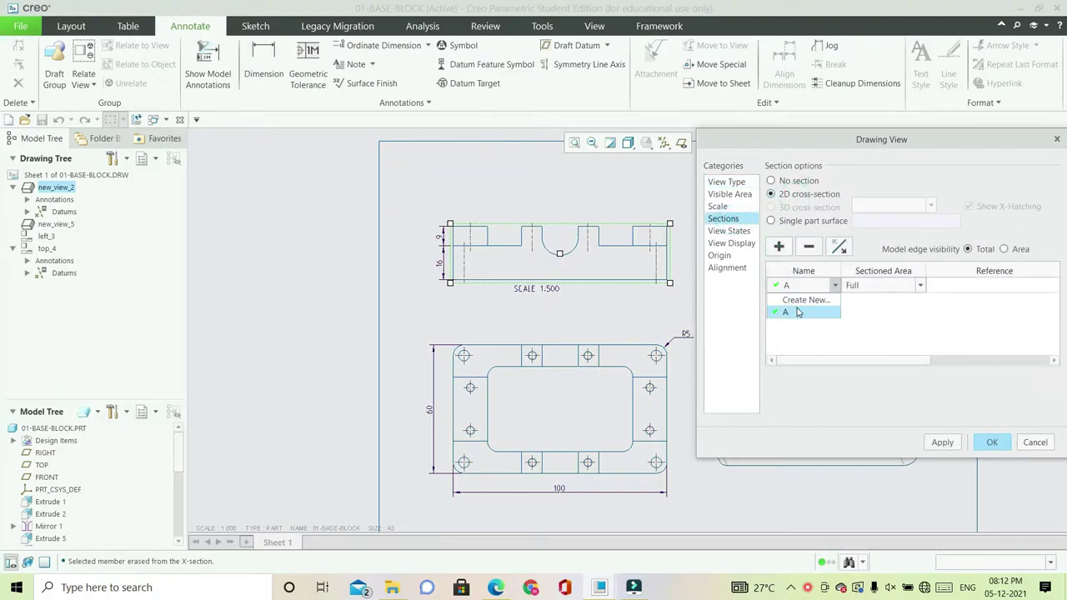
{"action": "left_click", "coordinate": [797, 311]}
{"action": "left_click", "coordinate": [941, 442]}
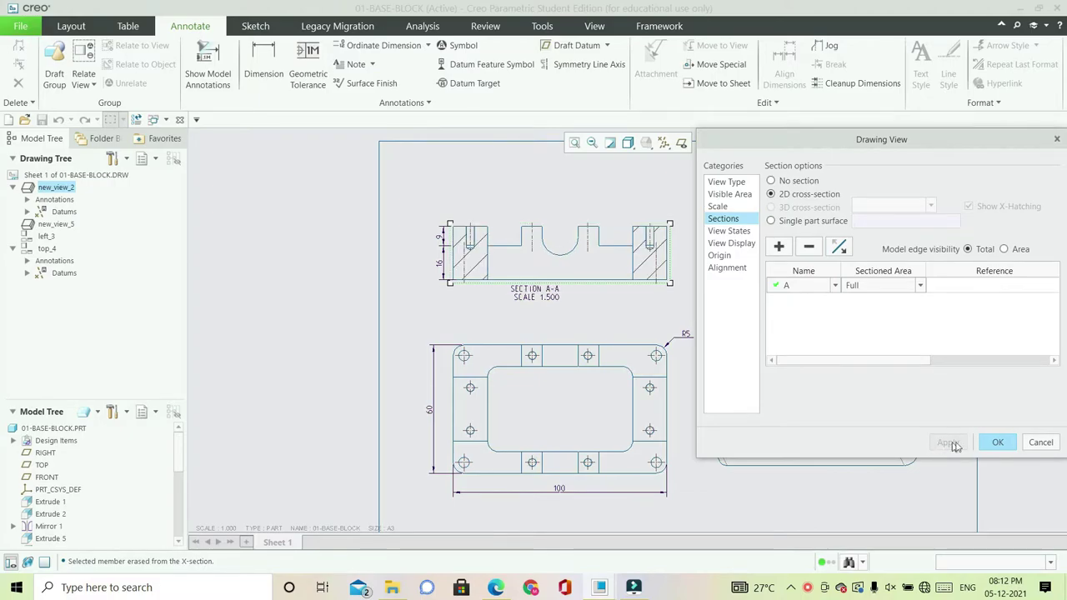
{"action": "left_click", "coordinate": [995, 442]}
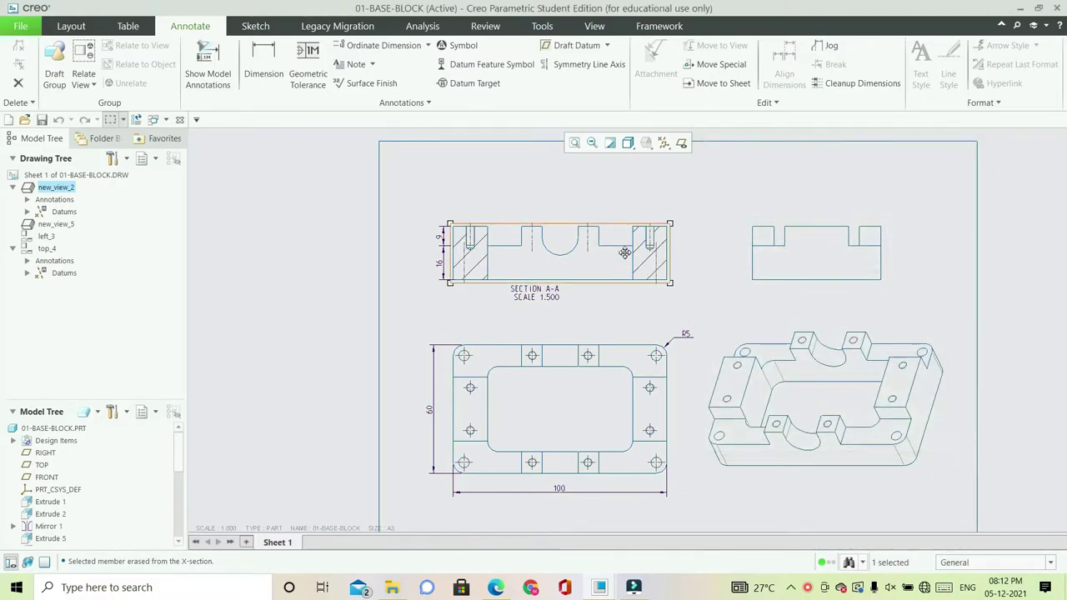
- Sketch a single horizontal line across the middle of the top view, from its left outer edge to its right outer edge
{"action": "scroll", "coordinate": [566, 209], "scroll_direction": "up", "scroll_amount": 2}
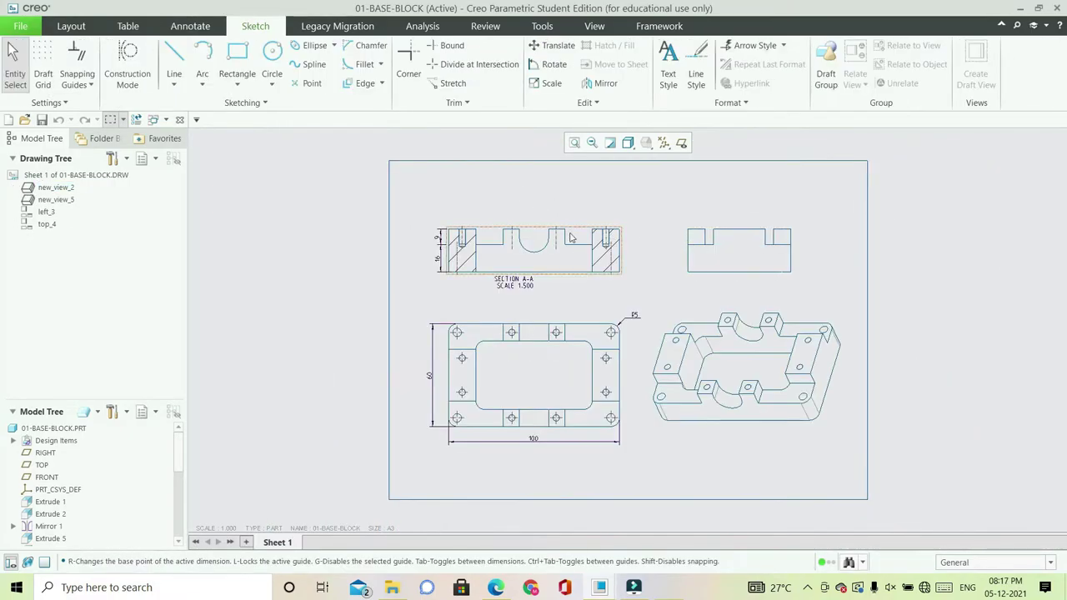
{"action": "left_click", "coordinate": [173, 84]}
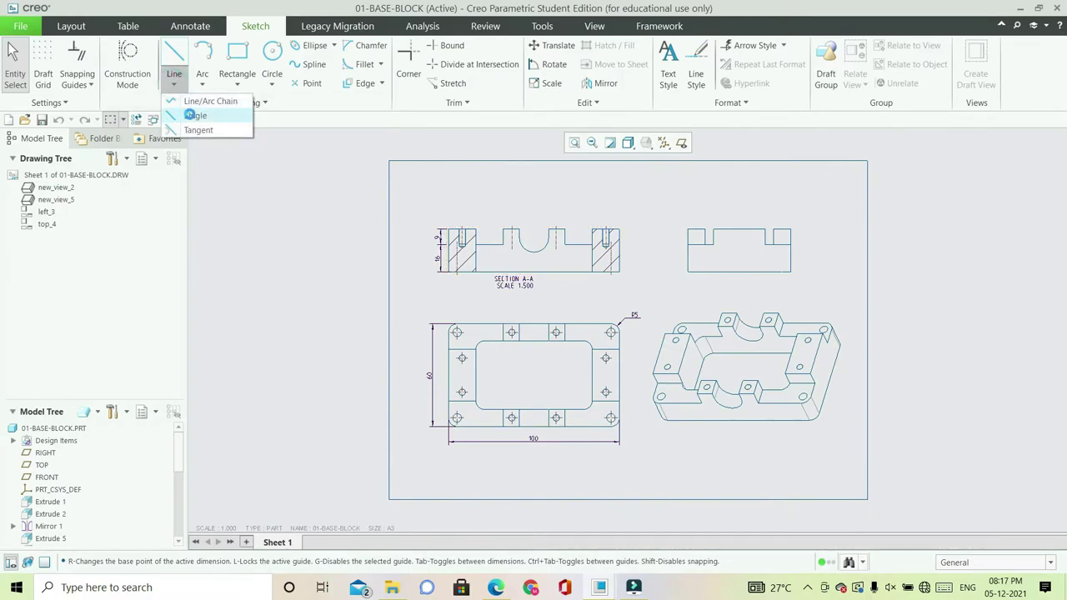
{"action": "left_click", "coordinate": [190, 120]}
{"action": "scroll", "coordinate": [488, 414], "scroll_direction": "up", "scroll_amount": 4}
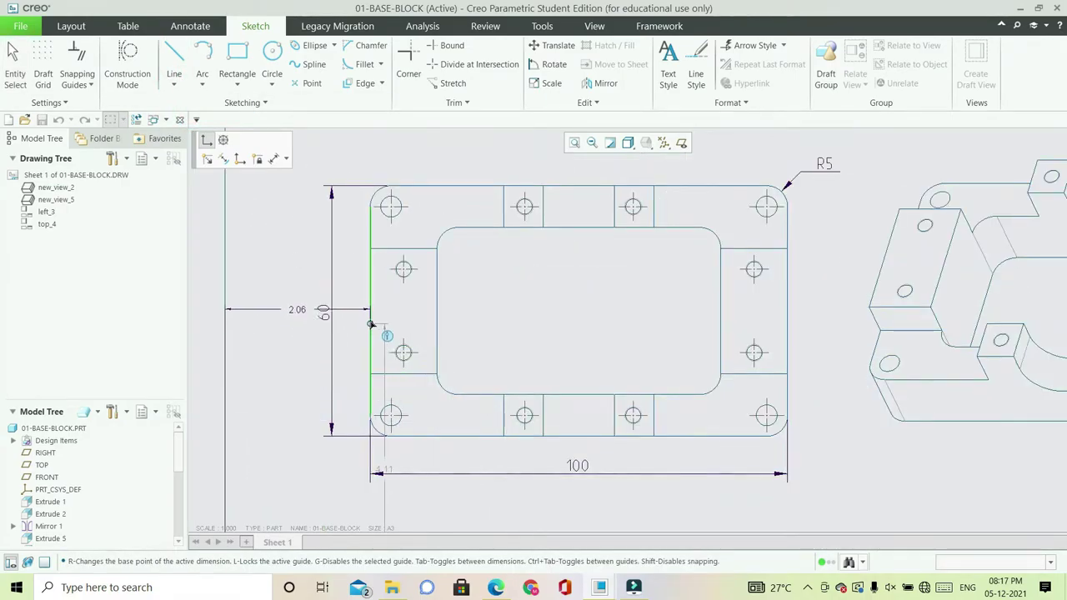
{"action": "left_click", "coordinate": [370, 312]}
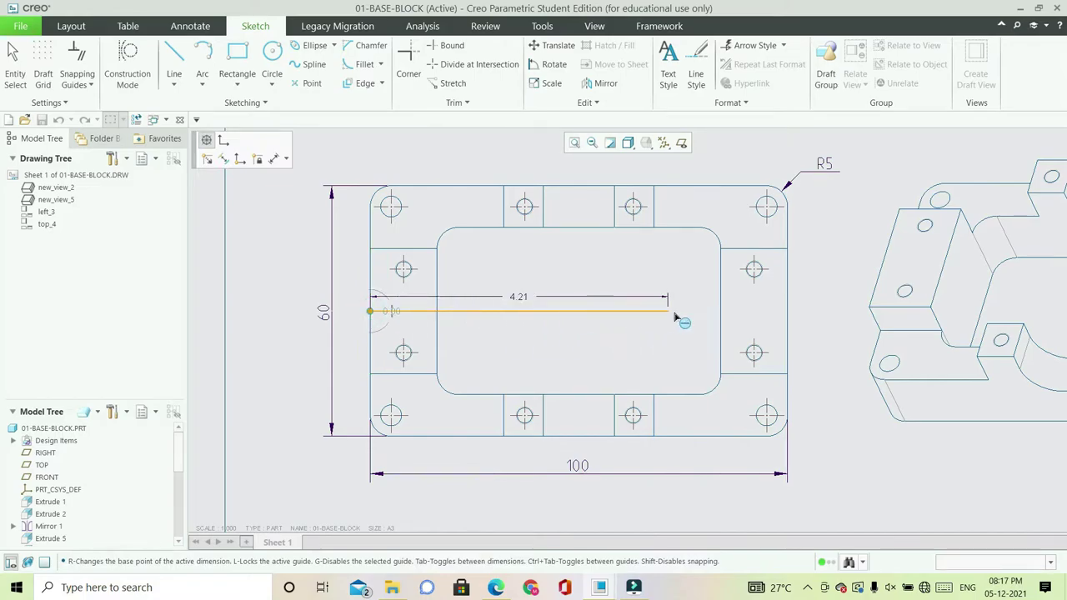
{"action": "left_click", "coordinate": [805, 320]}
{"action": "middle_click", "coordinate": [815, 293]}
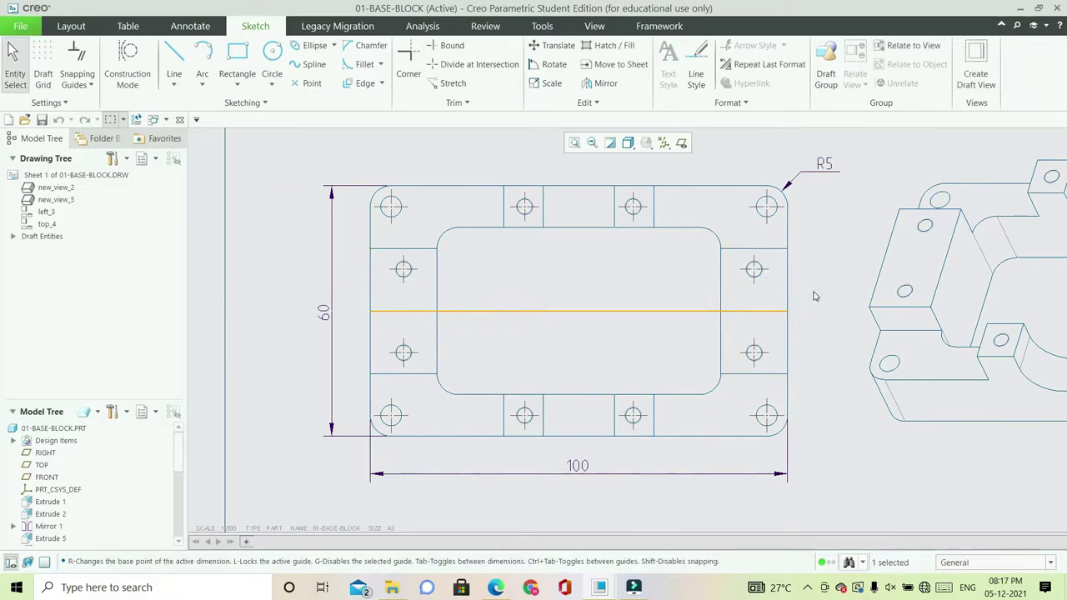
- Change the line font of the top view's horizontal middle line to PHANTOMFONT
{"action": "double_click", "coordinate": [753, 312]}
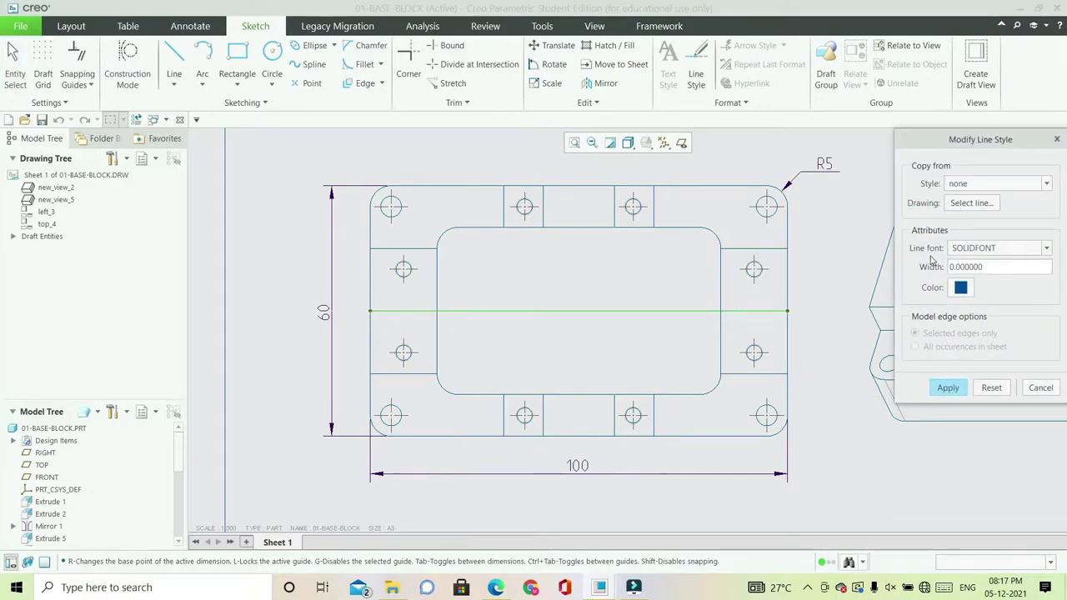
{"action": "left_click", "coordinate": [1048, 248]}
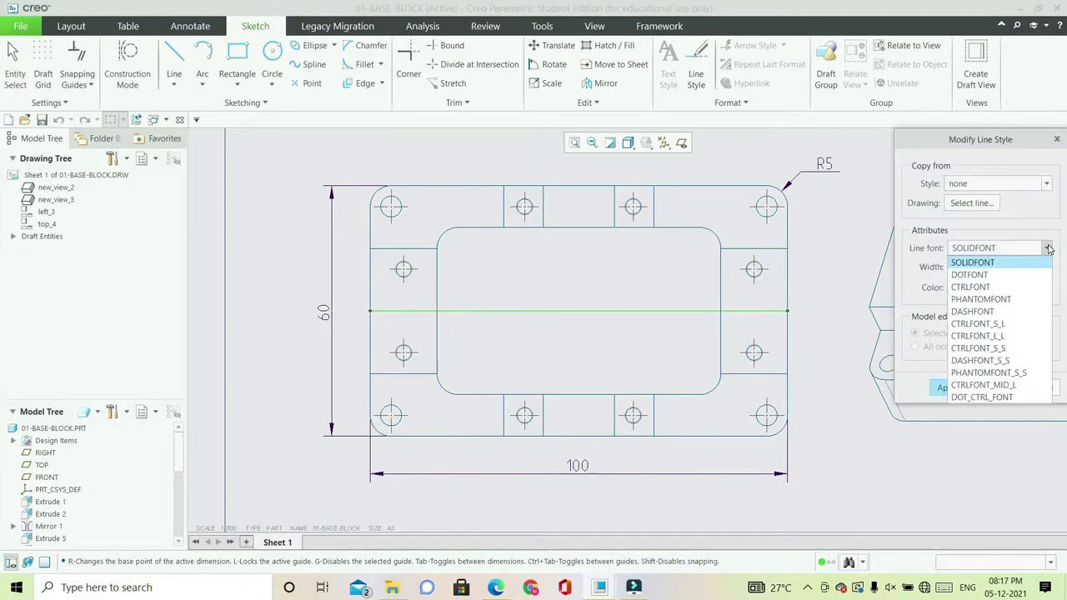
{"action": "left_click", "coordinate": [1008, 298]}
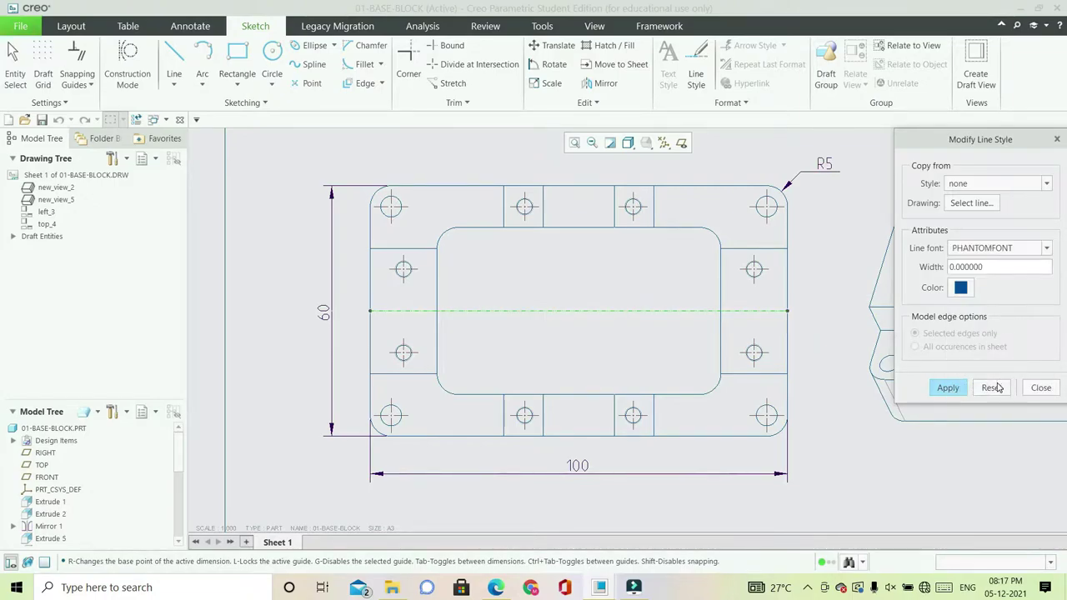
{"action": "left_click", "coordinate": [1040, 388]}
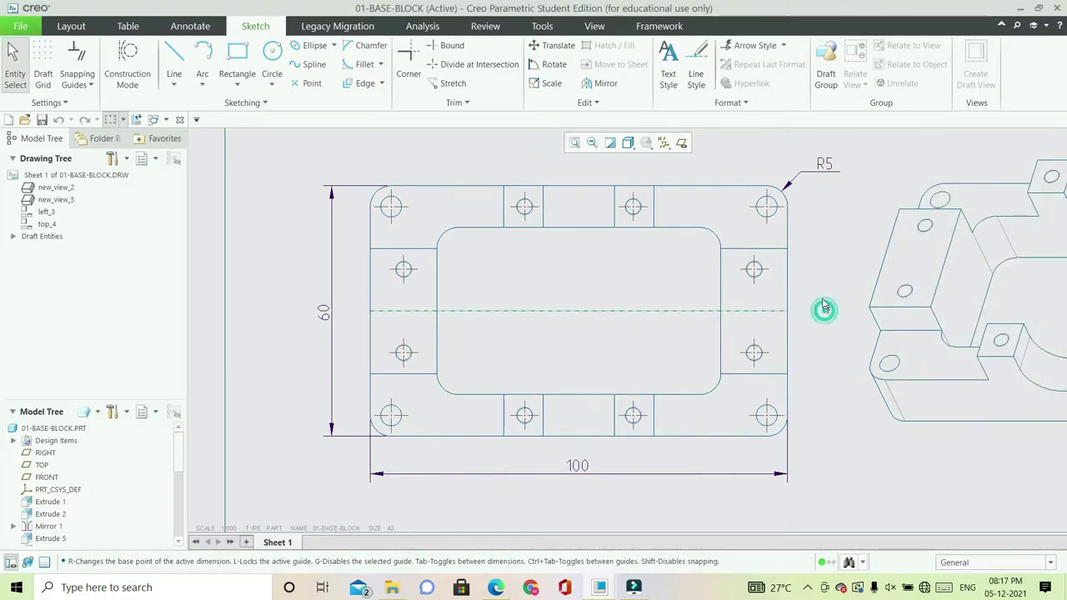
- Move the top view's overall vertical dimension farther out from the view's left edge
{"action": "scroll", "coordinate": [822, 300], "scroll_direction": "down", "scroll_amount": 2}
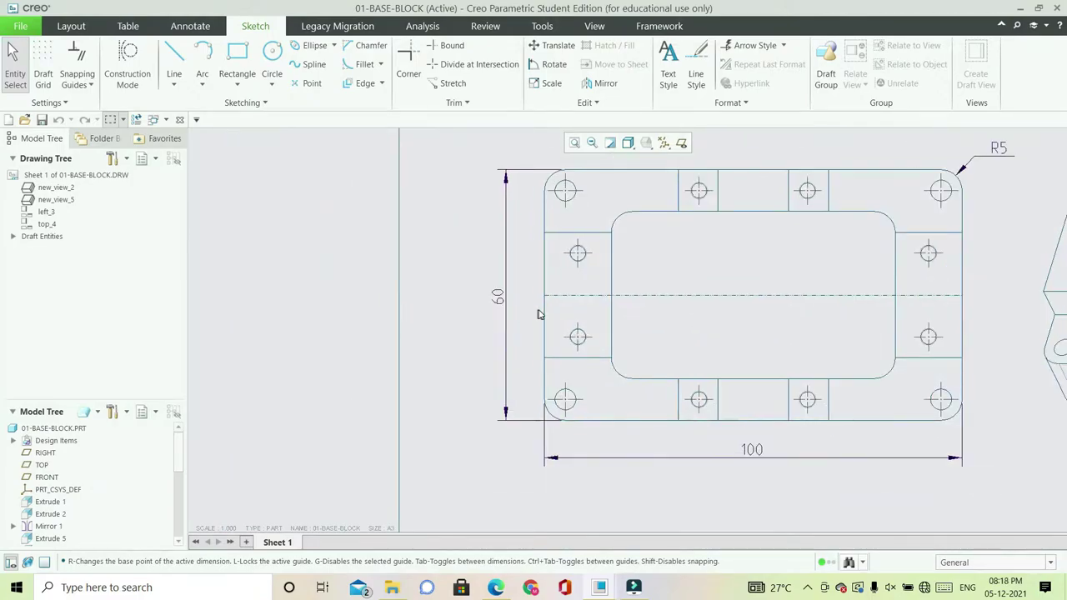
{"action": "scroll", "coordinate": [541, 314], "scroll_direction": "up", "scroll_amount": 3}
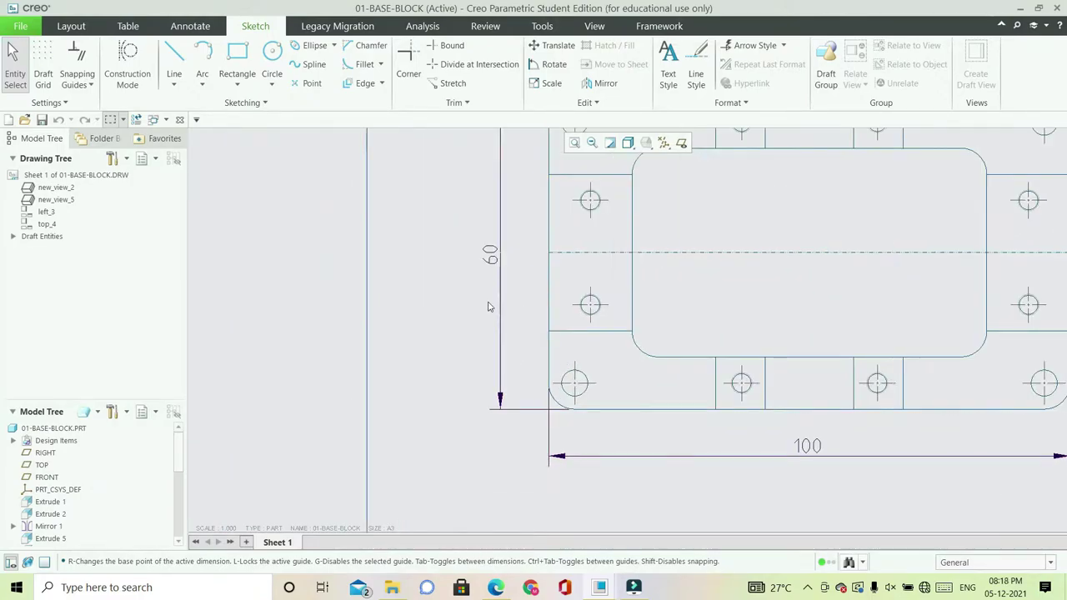
{"action": "left_click", "coordinate": [492, 256]}
{"action": "left_click_drag", "start_coordinate": [493, 257], "coordinate": [459, 254]}
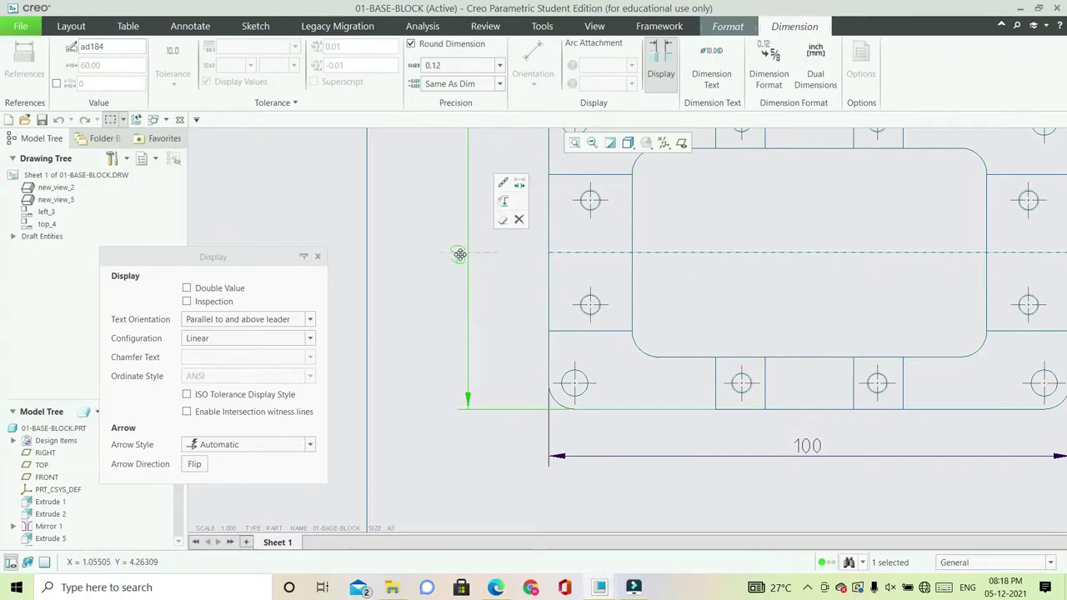
{"action": "left_click", "coordinate": [421, 308]}
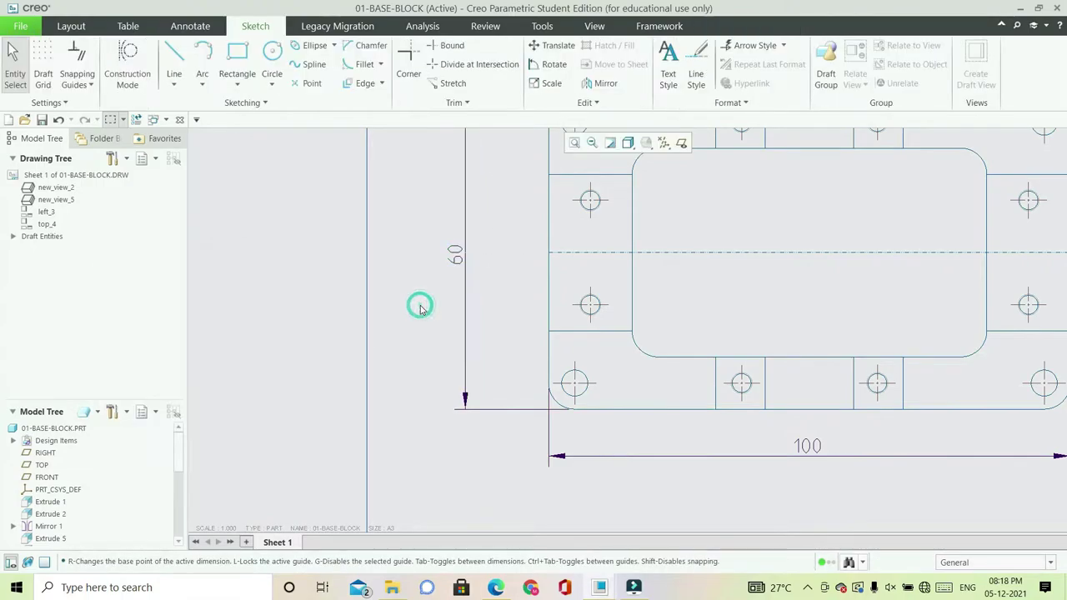
- Dimension the vertical distance from the top view's lower edge to the lower-left corner hole's center, with text orientation Parallel to and above leader
{"action": "left_click", "coordinate": [190, 26]}
{"action": "left_click", "coordinate": [265, 57]}
{"action": "scroll", "coordinate": [433, 309], "scroll_direction": "up", "scroll_amount": 3}
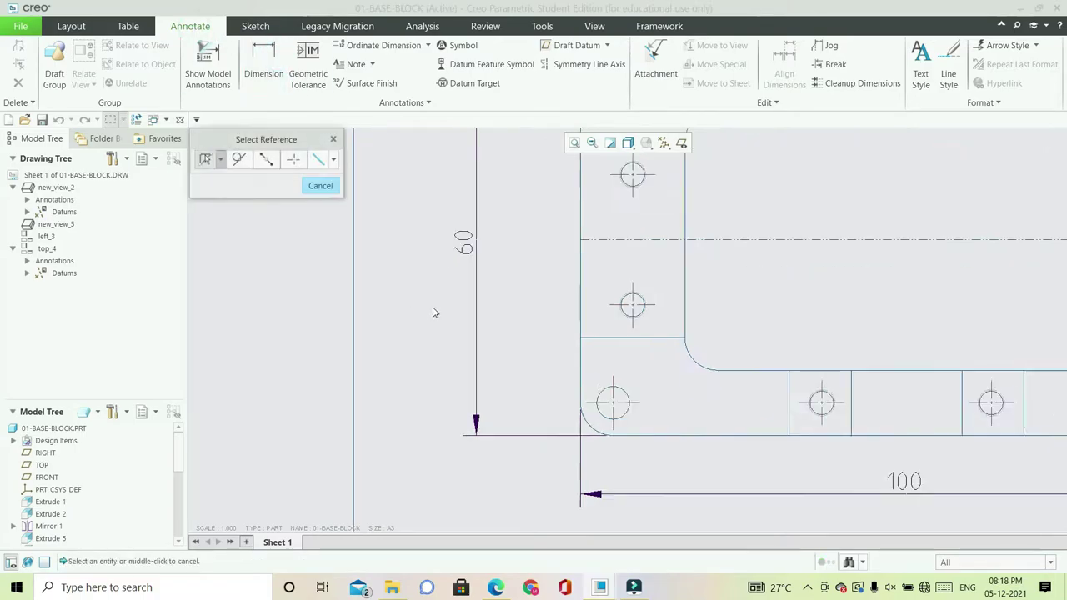
{"action": "left_click", "coordinate": [697, 465]}
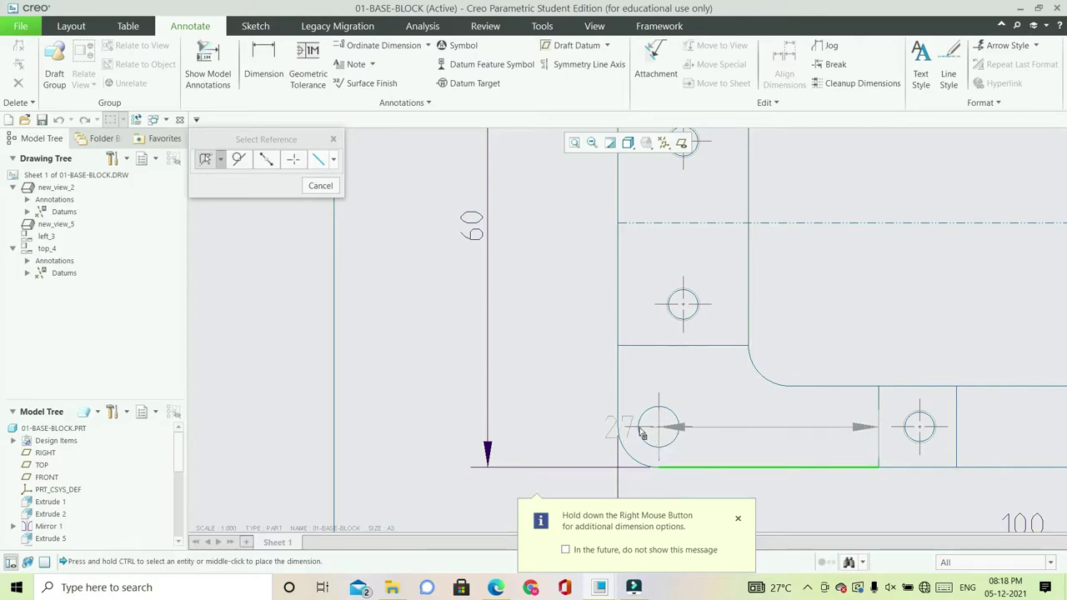
{"action": "middle_click", "coordinate": [586, 450]}
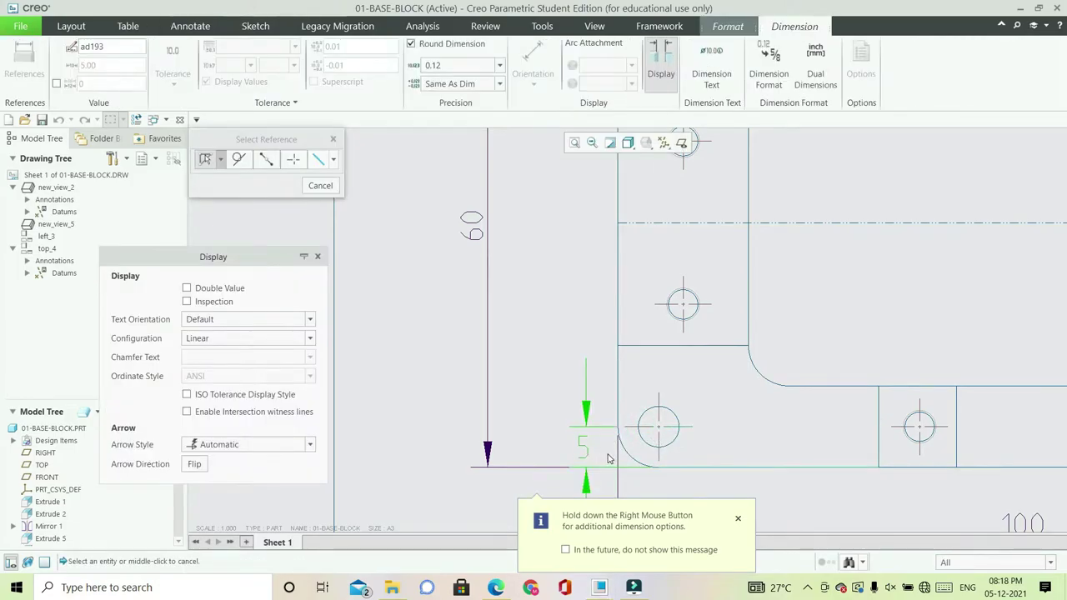
{"action": "left_click", "coordinate": [310, 320]}
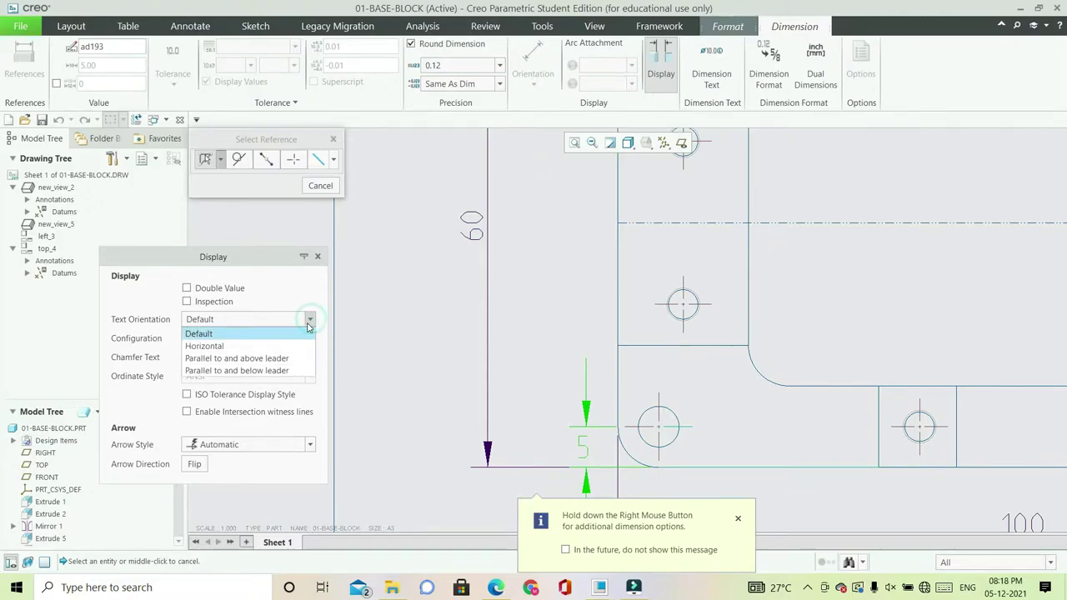
{"action": "left_click", "coordinate": [209, 358]}
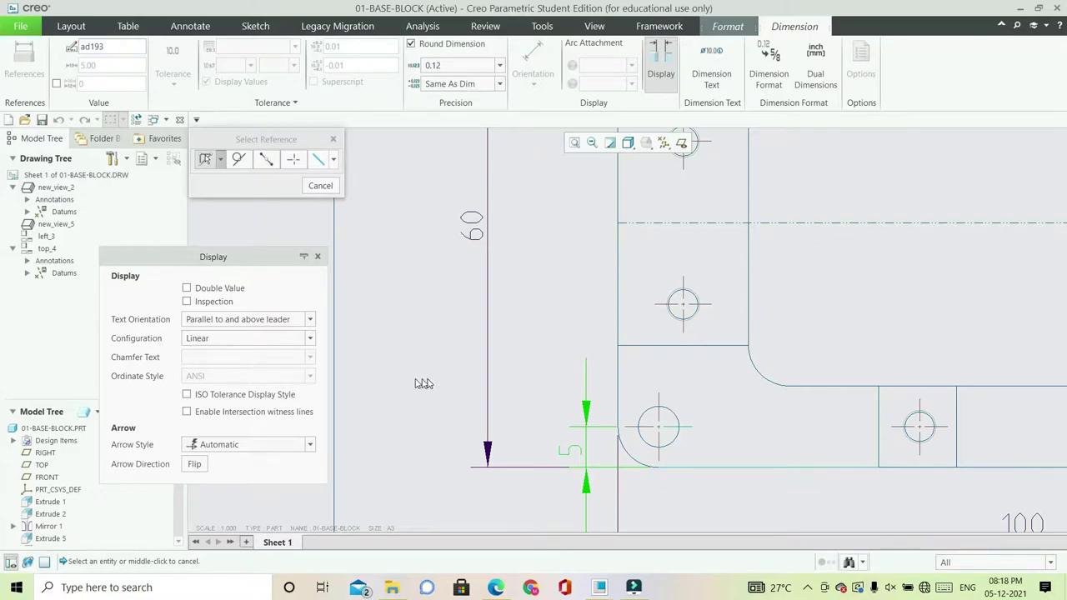
{"action": "middle_click", "coordinate": [535, 332]}
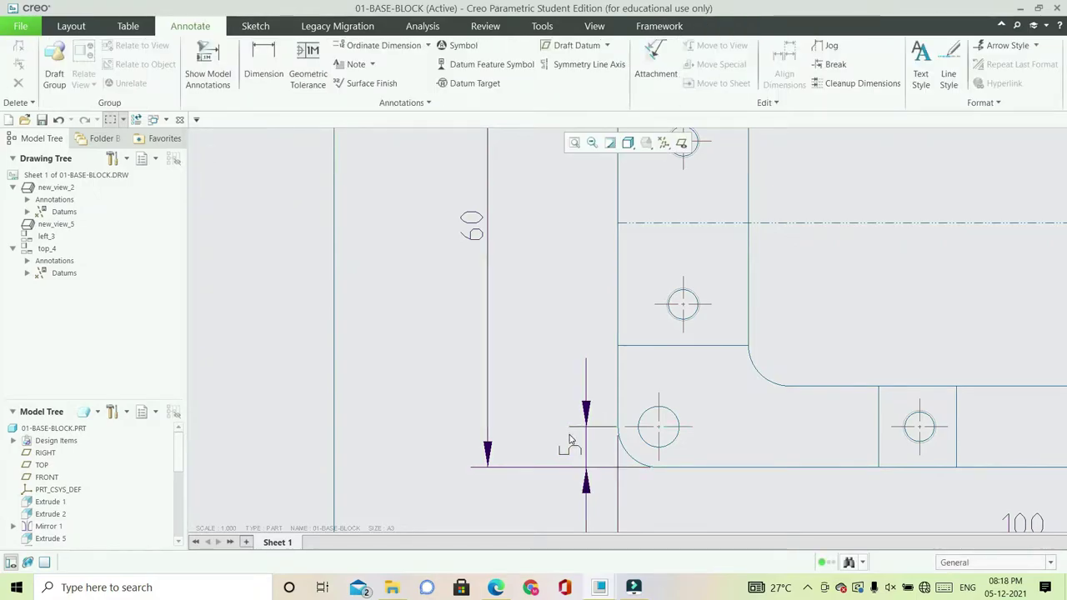
- Try to flip the arrows of the lower-left hole's vertical offset dimension to the inside of its witness lines
{"action": "left_click", "coordinate": [586, 411]}
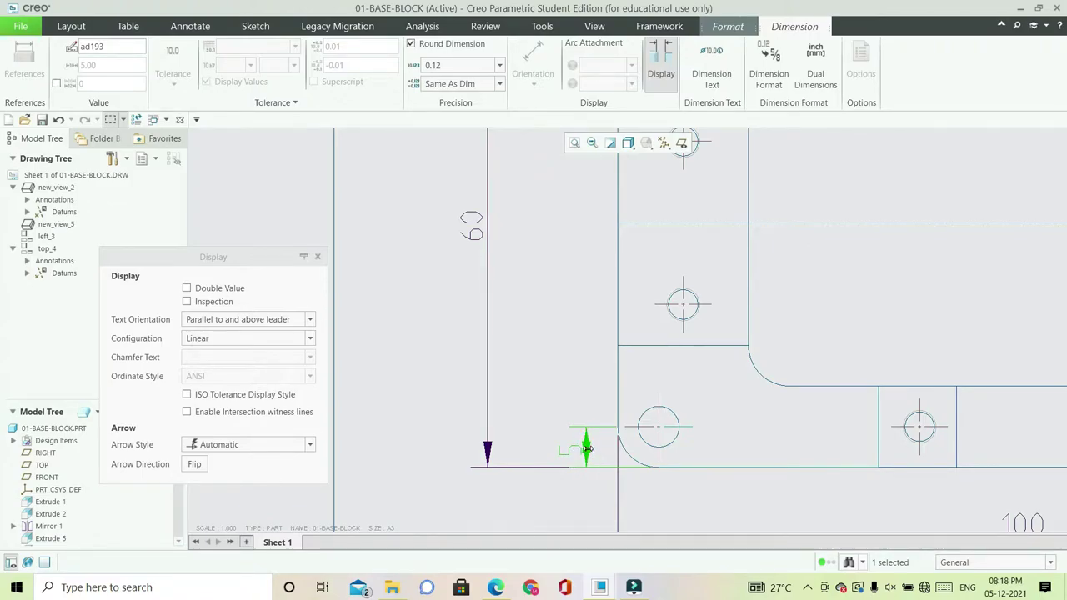
{"action": "left_click", "coordinate": [581, 454]}
{"action": "scroll", "coordinate": [581, 427], "scroll_direction": "down", "scroll_amount": 1}
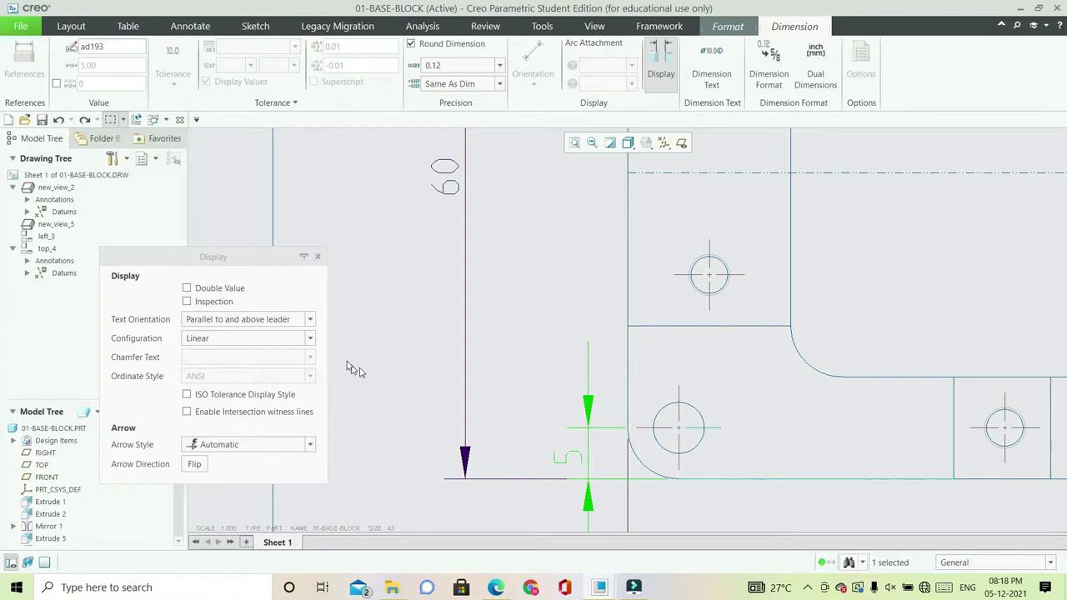
- Dimension the top view's vertical distance from the lower-left corner hole's center to the step line above, Parallel to and above leader, aligned with the offset below
{"action": "left_click", "coordinate": [190, 26]}
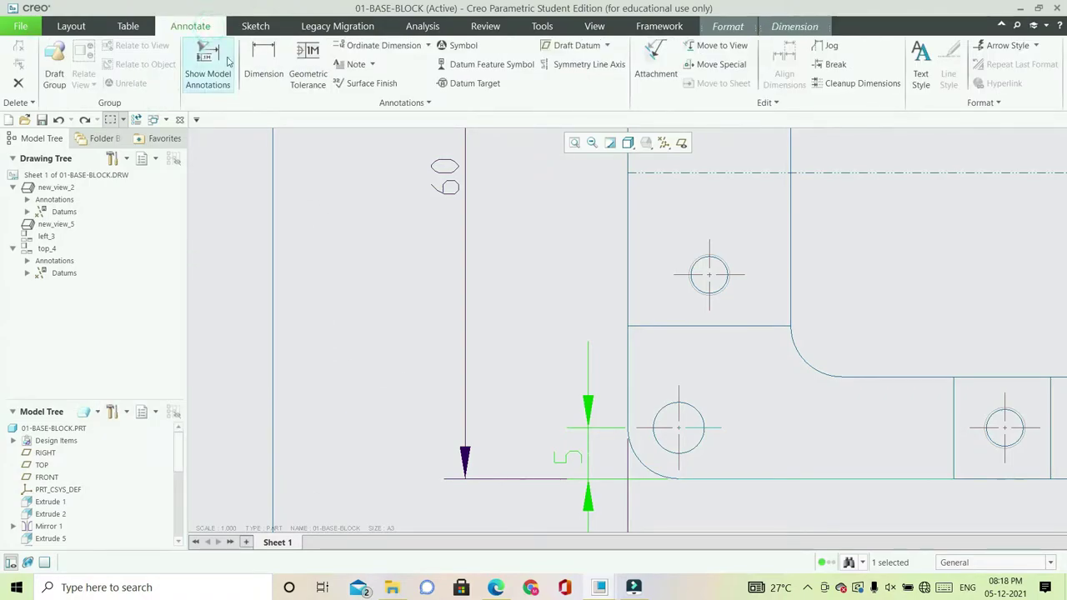
{"action": "left_click", "coordinate": [260, 55]}
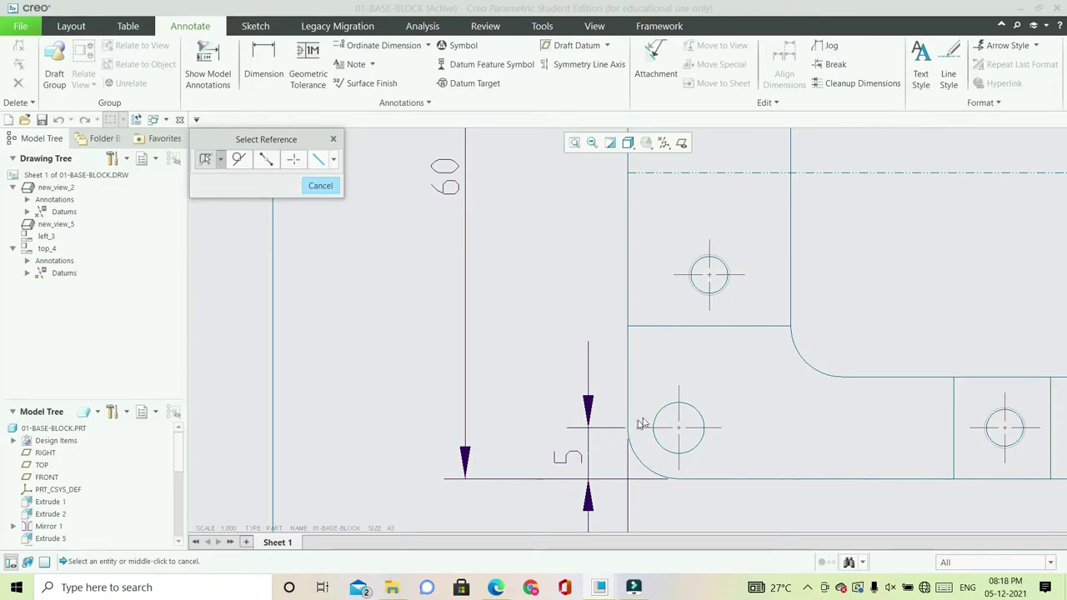
{"action": "left_click", "coordinate": [666, 431]}
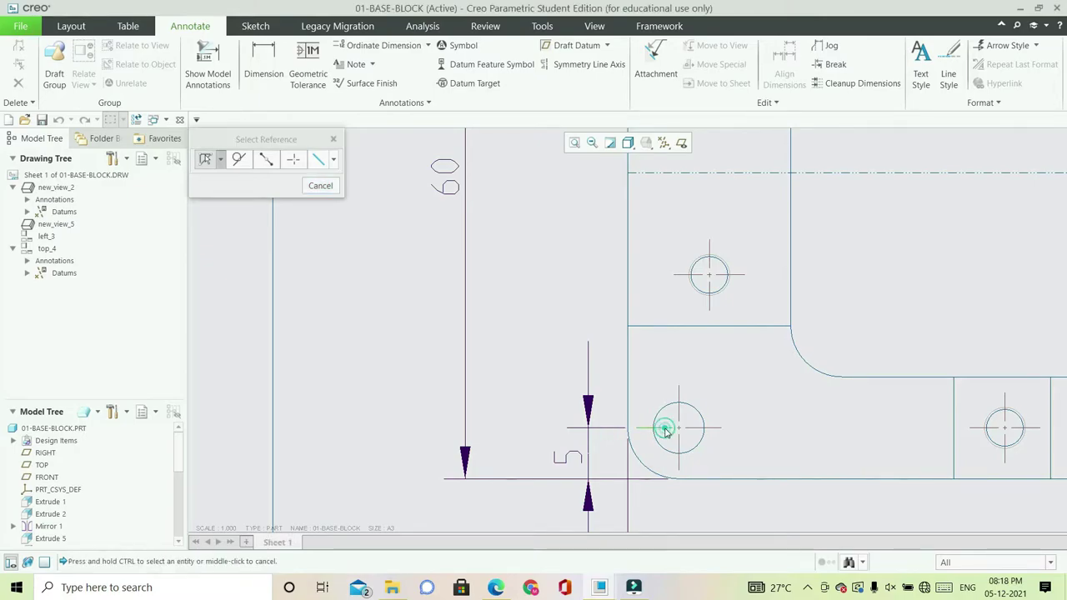
{"action": "left_click", "coordinate": [674, 327]}
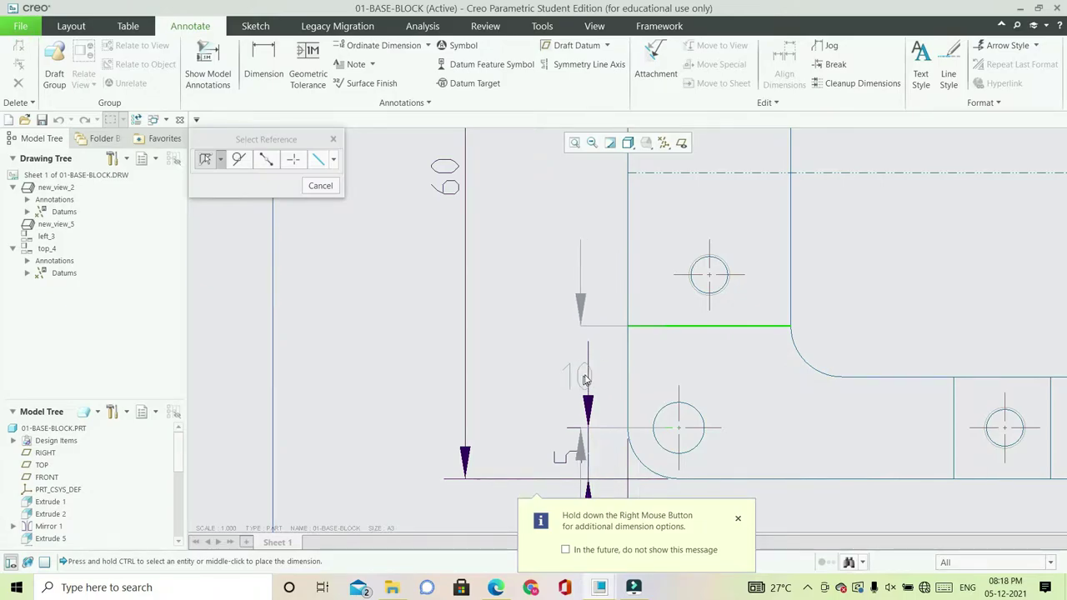
{"action": "middle_click", "coordinate": [598, 369]}
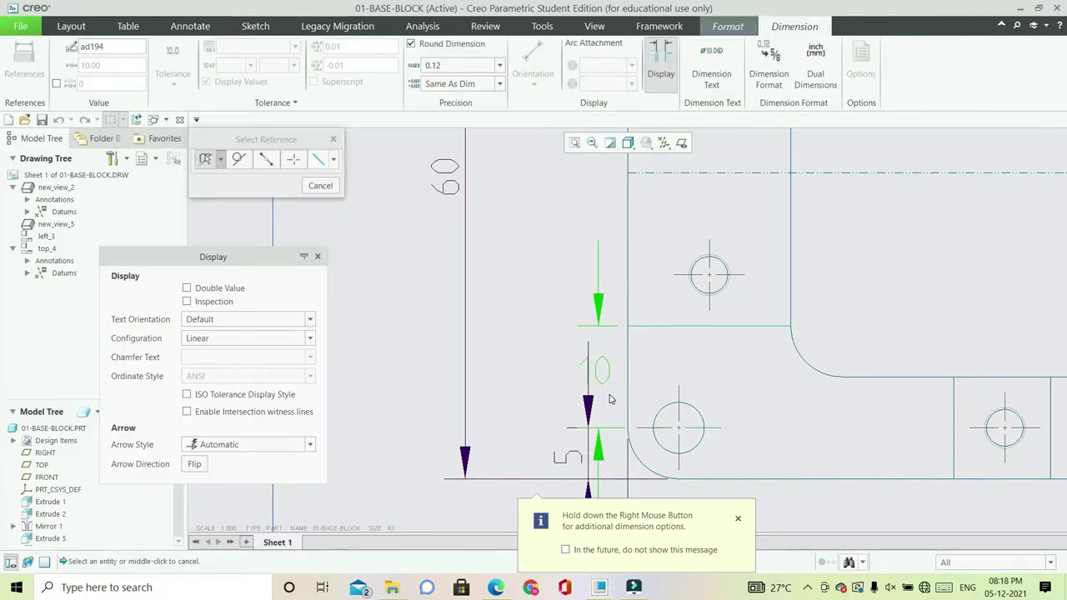
{"action": "left_click", "coordinate": [310, 322]}
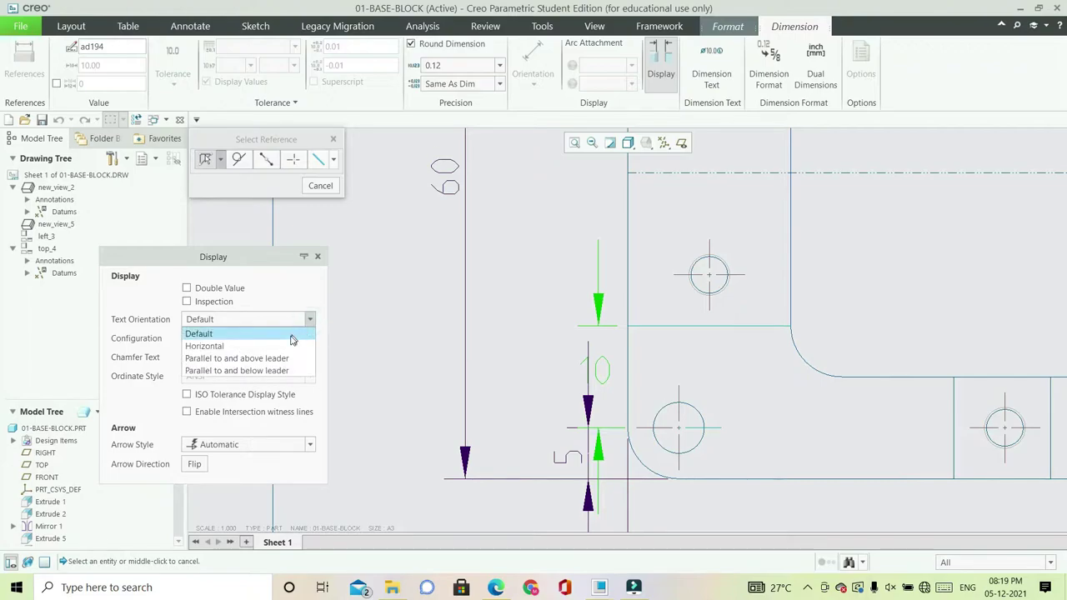
{"action": "left_click", "coordinate": [274, 361]}
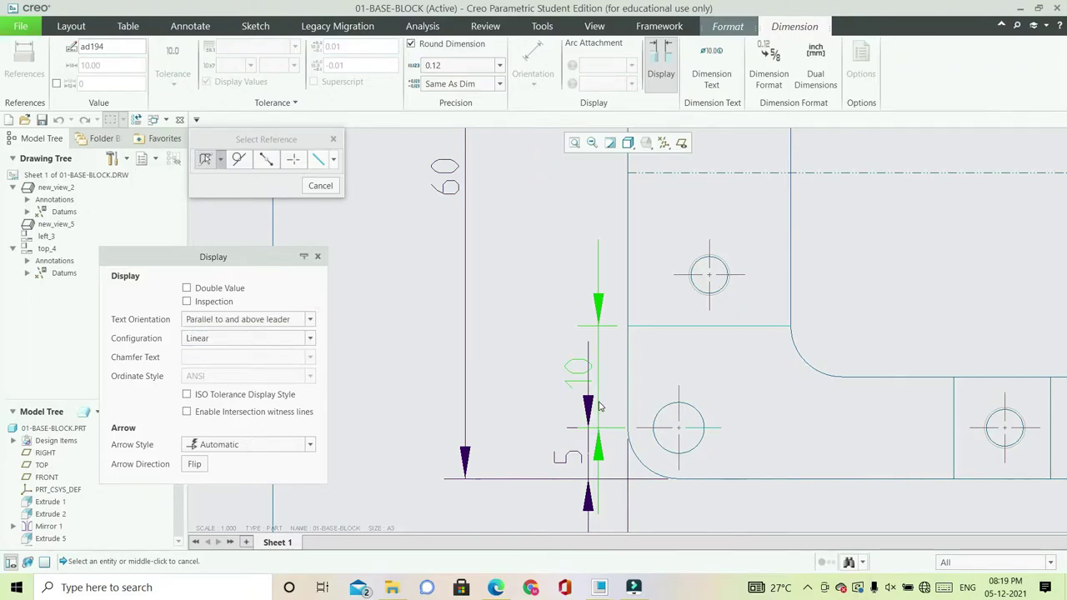
{"action": "left_click_drag", "start_coordinate": [575, 369], "coordinate": [564, 369]}
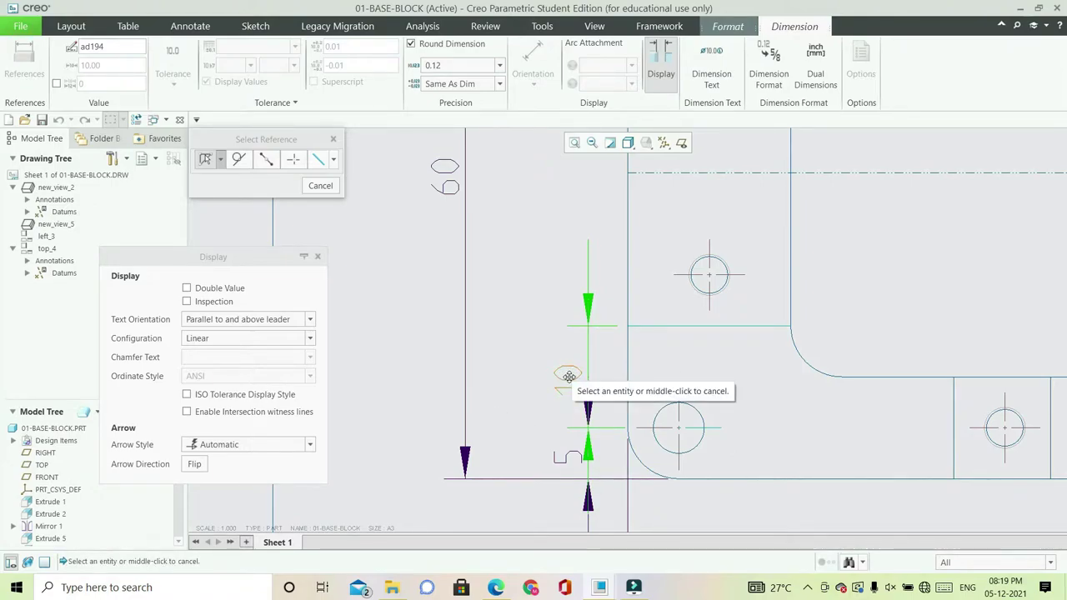
{"action": "middle_click", "coordinate": [518, 339]}
- Dimension vertically from the step line to the lower pad hole's center, Parallel to and above leader, in the same chain with the text above
{"action": "scroll", "coordinate": [597, 359], "scroll_direction": "up", "scroll_amount": 1}
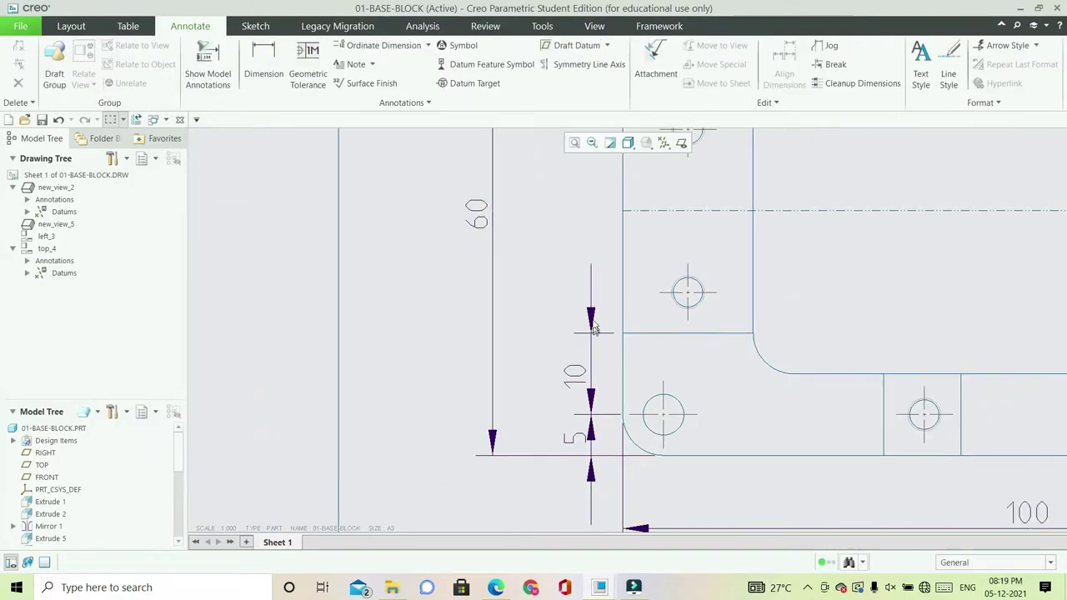
{"action": "scroll", "coordinate": [587, 291], "scroll_direction": "down", "scroll_amount": 1}
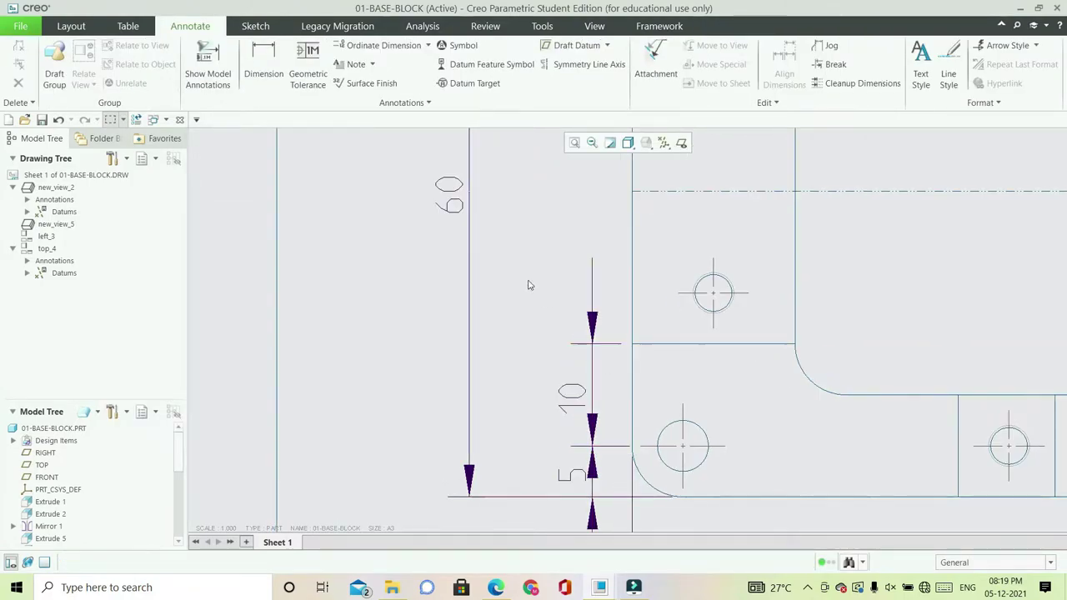
{"action": "left_click", "coordinate": [259, 75]}
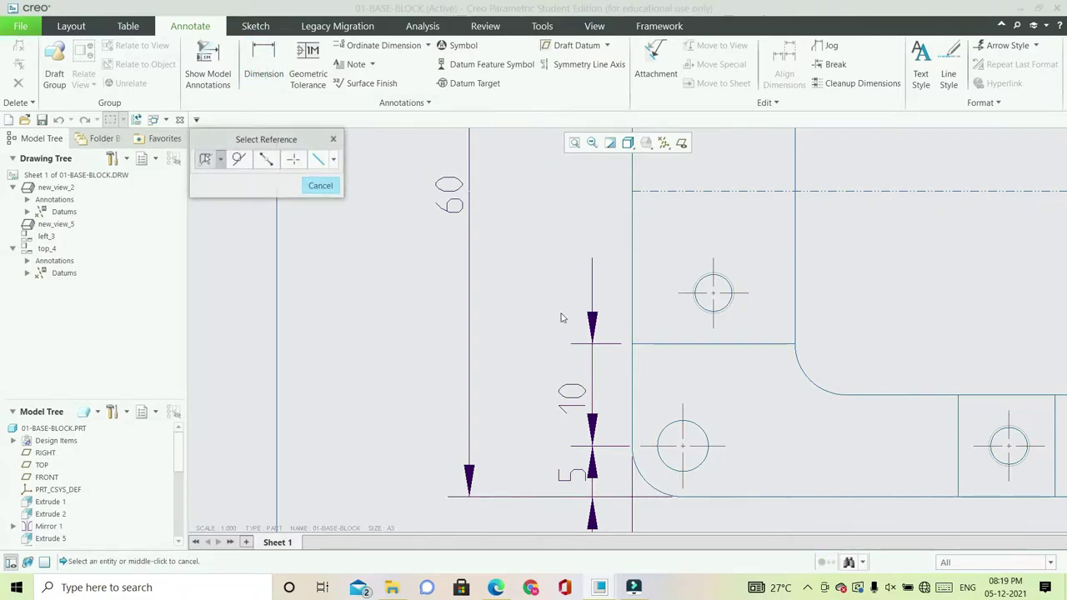
{"action": "left_click", "coordinate": [667, 344]}
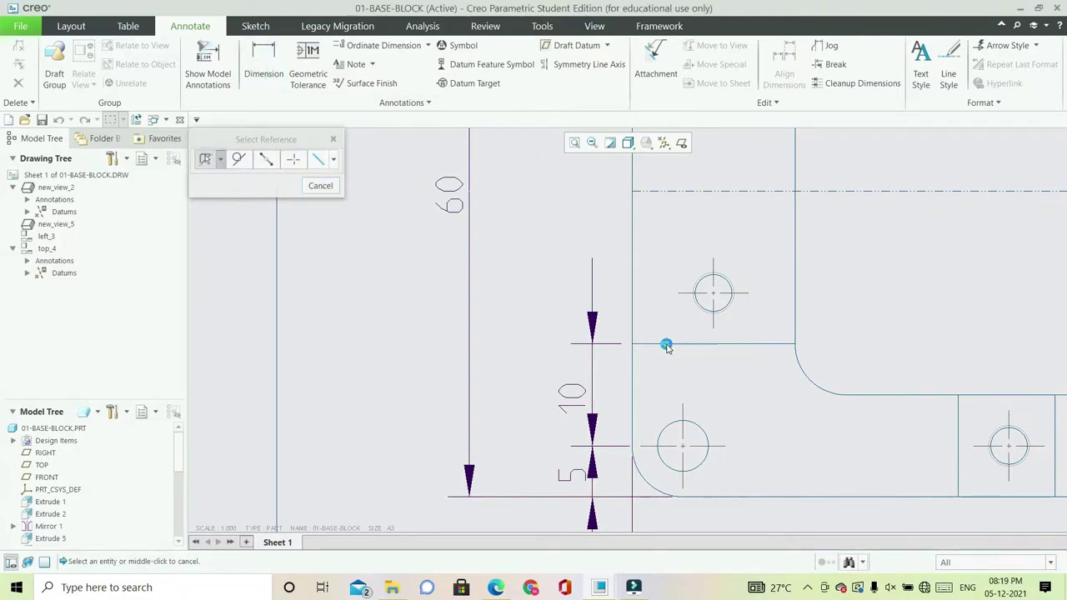
{"action": "left_click", "coordinate": [704, 299], "text": "ctrl"}
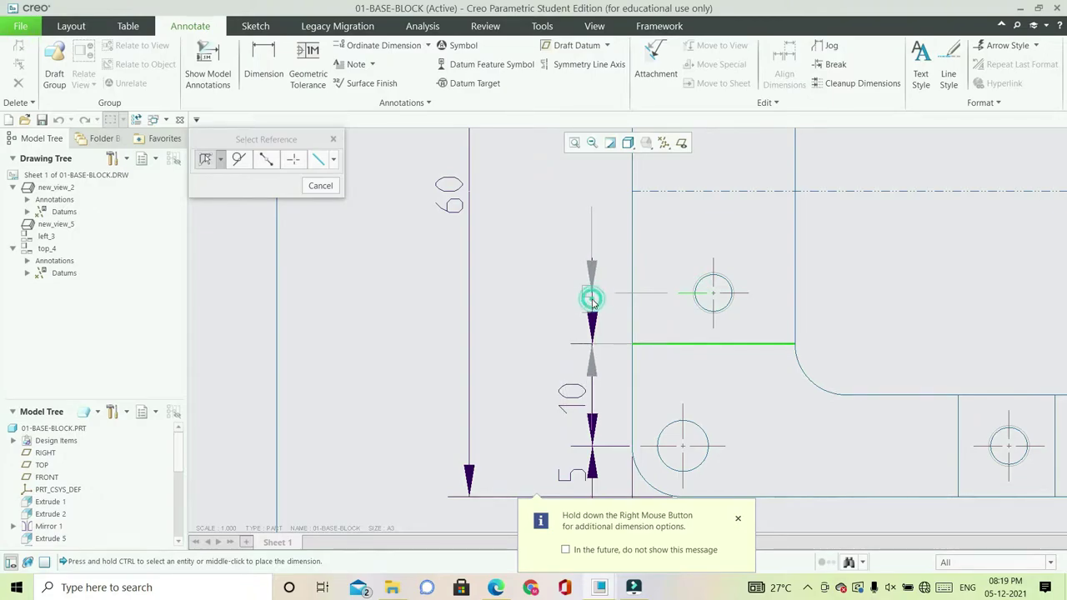
{"action": "middle_click", "coordinate": [590, 300]}
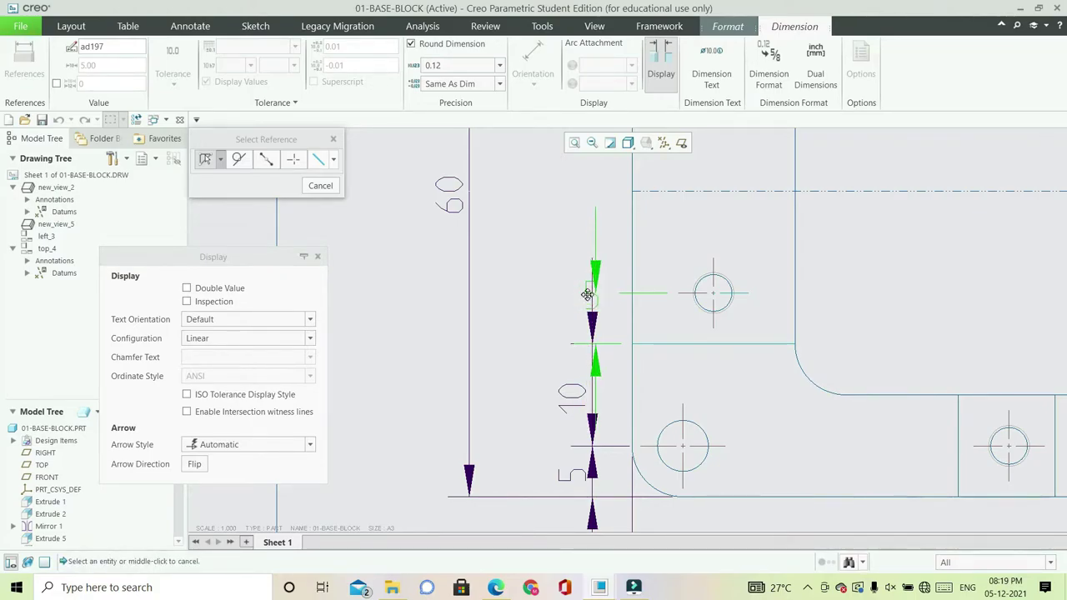
{"action": "left_click_drag", "start_coordinate": [587, 292], "coordinate": [587, 263]}
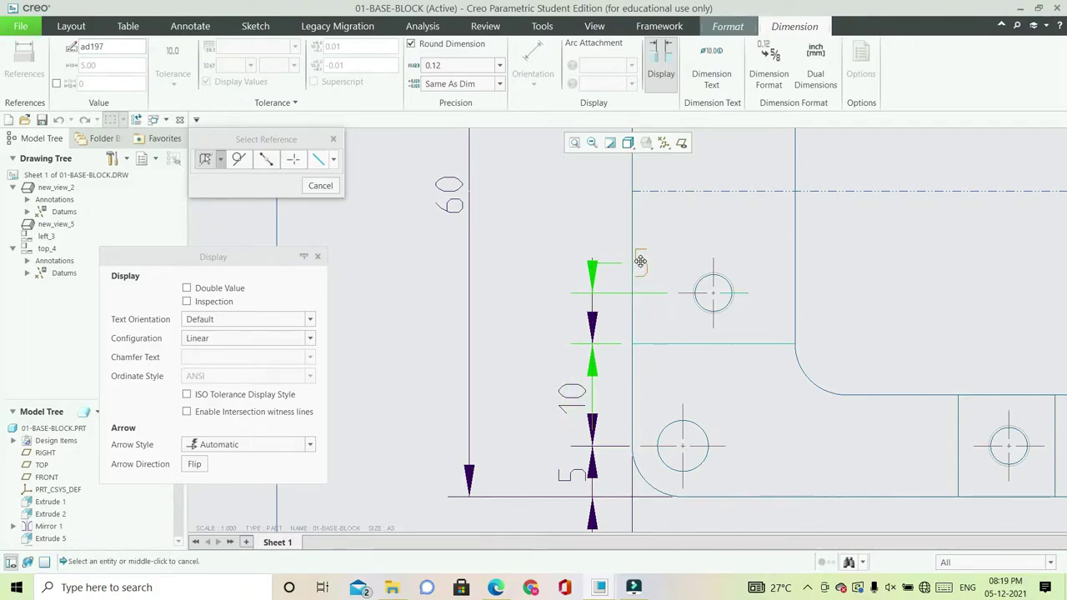
{"action": "left_click", "coordinate": [311, 319]}
{"action": "left_click", "coordinate": [282, 357]}
{"action": "left_click_drag", "start_coordinate": [566, 256], "coordinate": [566, 242]}
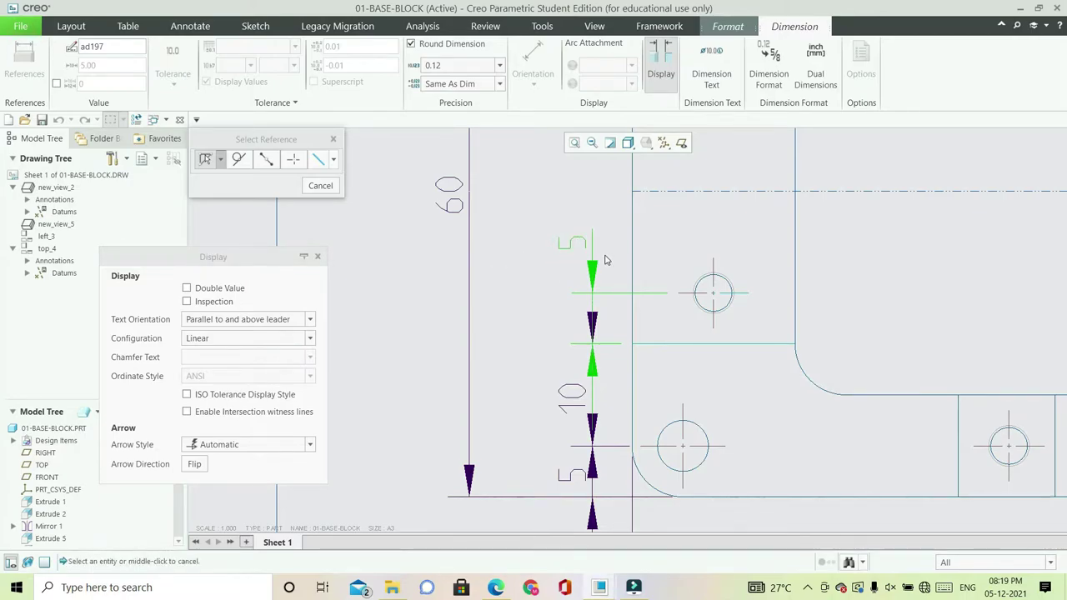
- Dimension the vertical distance from the lower pad hole's center to the phantom middle line and align it with the dimension chain
{"action": "scroll", "coordinate": [617, 293], "scroll_direction": "down", "scroll_amount": 2}
{"action": "scroll", "coordinate": [607, 208], "scroll_direction": "up", "scroll_amount": 1}
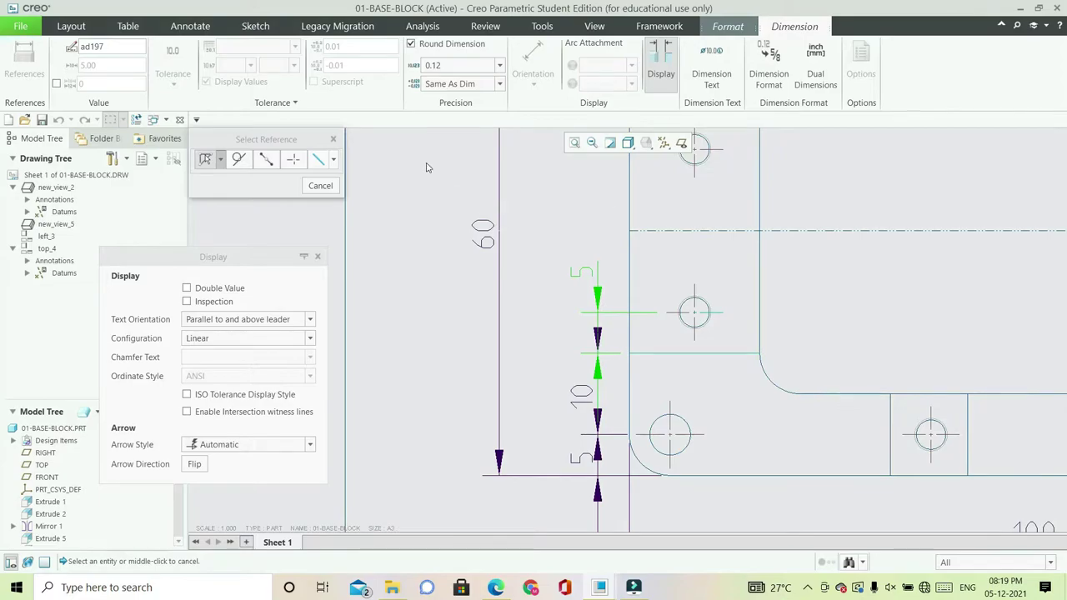
{"action": "left_click", "coordinate": [676, 315]}
{"action": "left_click", "coordinate": [666, 235]}
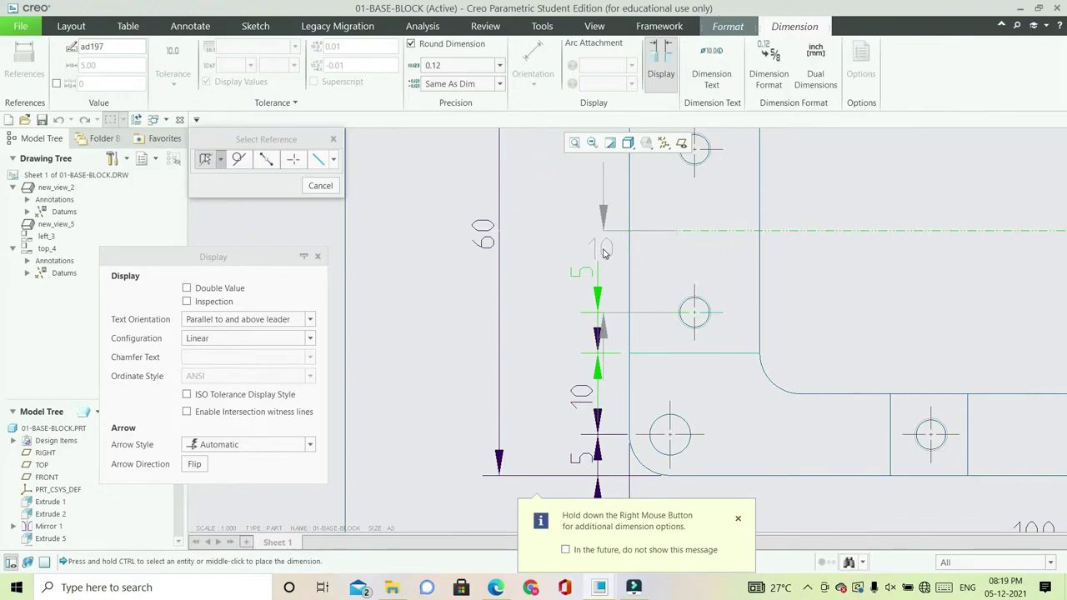
{"action": "middle_click", "coordinate": [611, 252]}
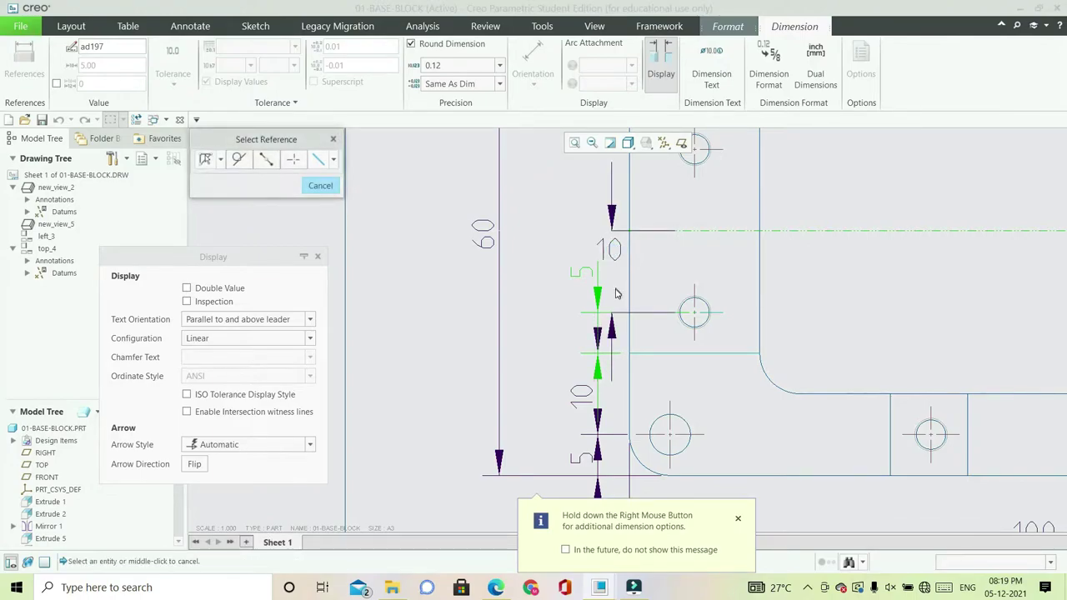
{"action": "left_click", "coordinate": [588, 251]}
{"action": "left_click_drag", "start_coordinate": [587, 253], "coordinate": [593, 255]}
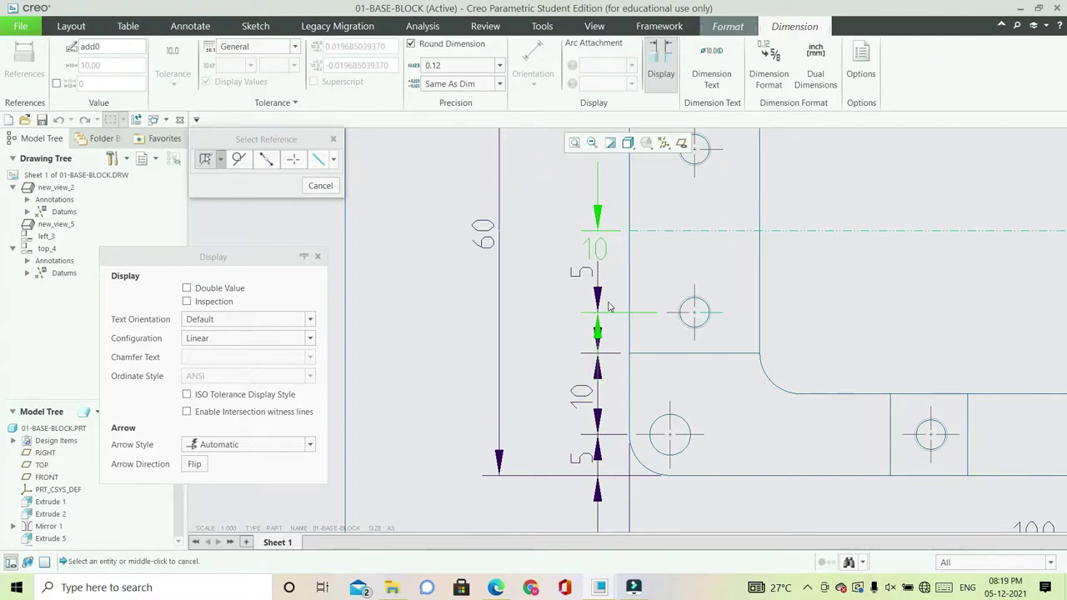
- Flip the hole-to-middle-line dimension's arrows inside and move the step-line-to-hole dimension's text down between its witness lines
{"action": "middle_click", "coordinate": [565, 244]}
{"action": "left_click", "coordinate": [618, 198]}
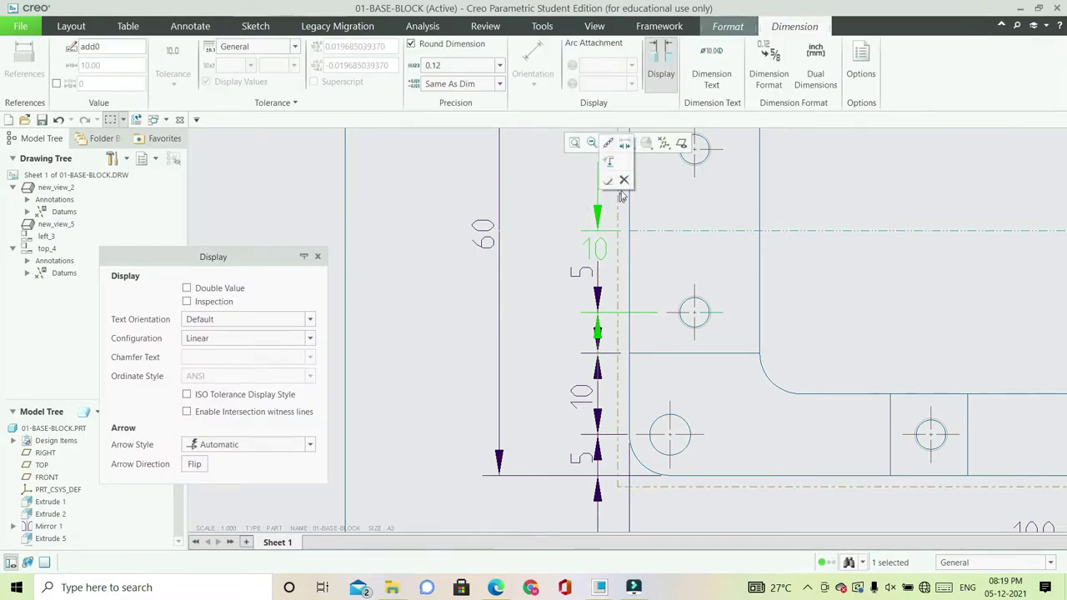
{"action": "left_click", "coordinate": [623, 145]}
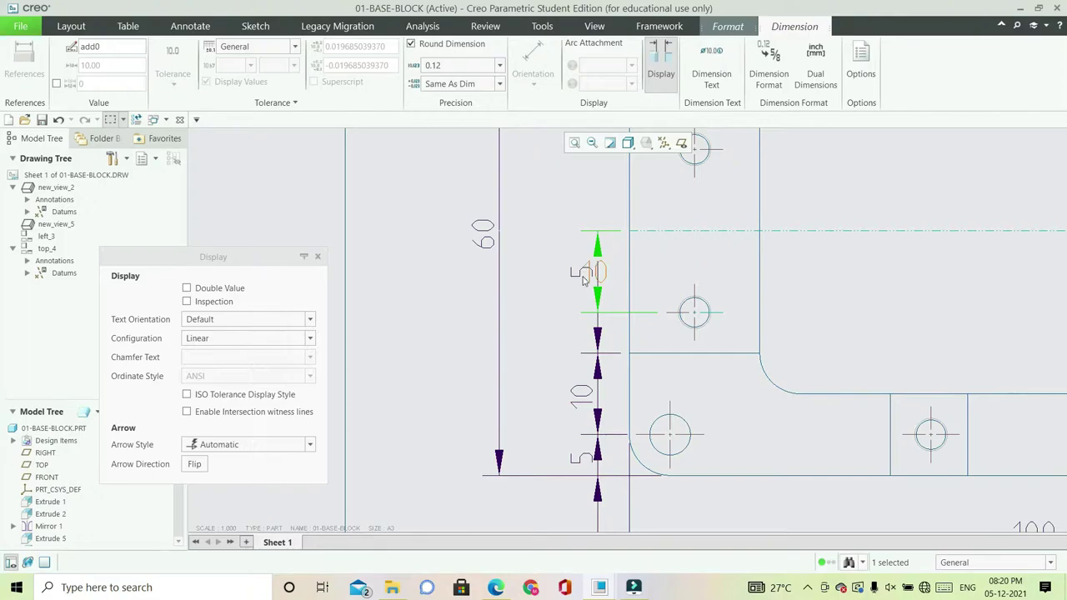
{"action": "left_click", "coordinate": [578, 272]}
{"action": "left_click_drag", "start_coordinate": [578, 271], "coordinate": [574, 322]}
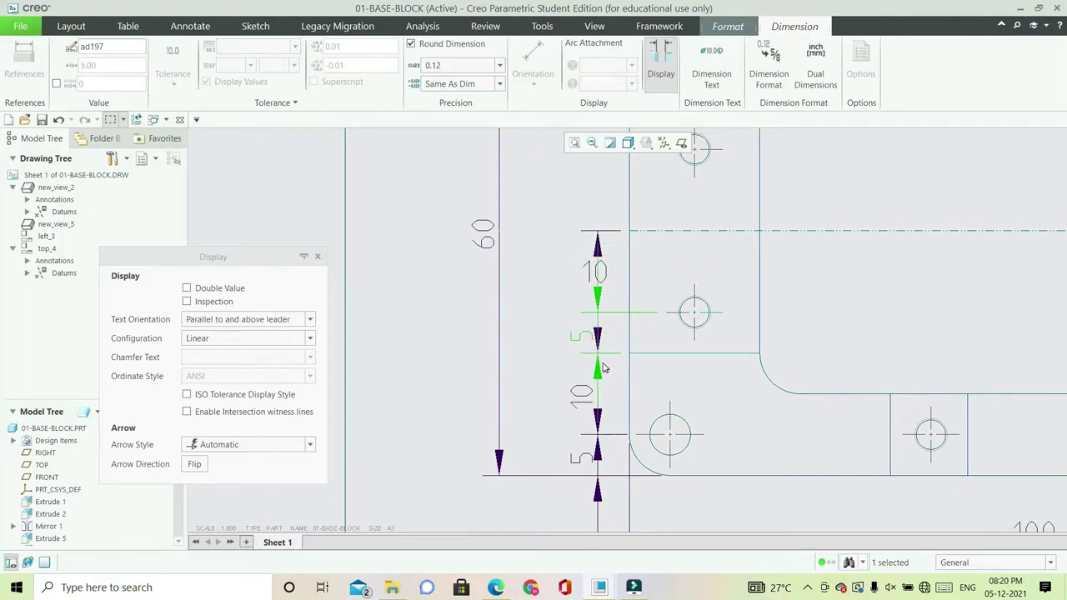
- Set the text orientation of the hole-to-middle-line dimension to Parallel to and above leader
{"action": "scroll", "coordinate": [618, 340], "scroll_direction": "up", "scroll_amount": 2}
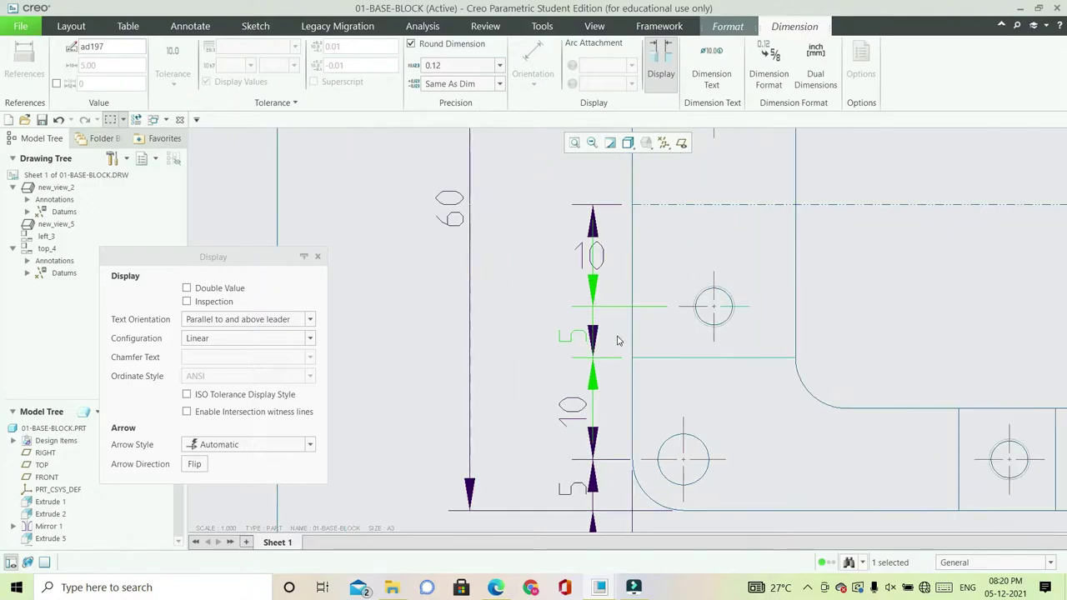
{"action": "left_click", "coordinate": [554, 254]}
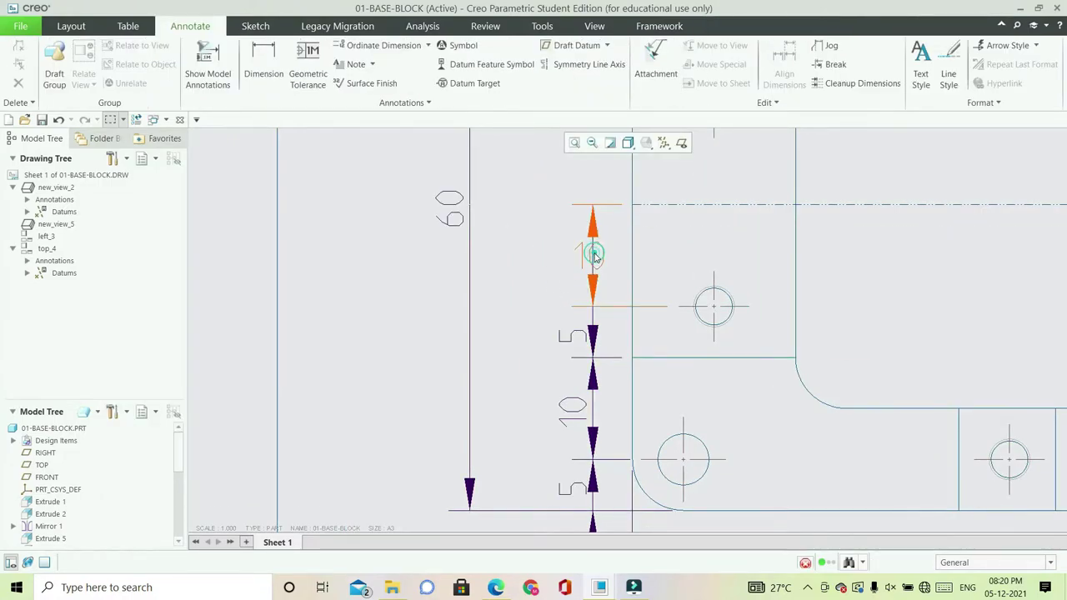
{"action": "left_click", "coordinate": [594, 257]}
{"action": "left_click", "coordinate": [309, 319]}
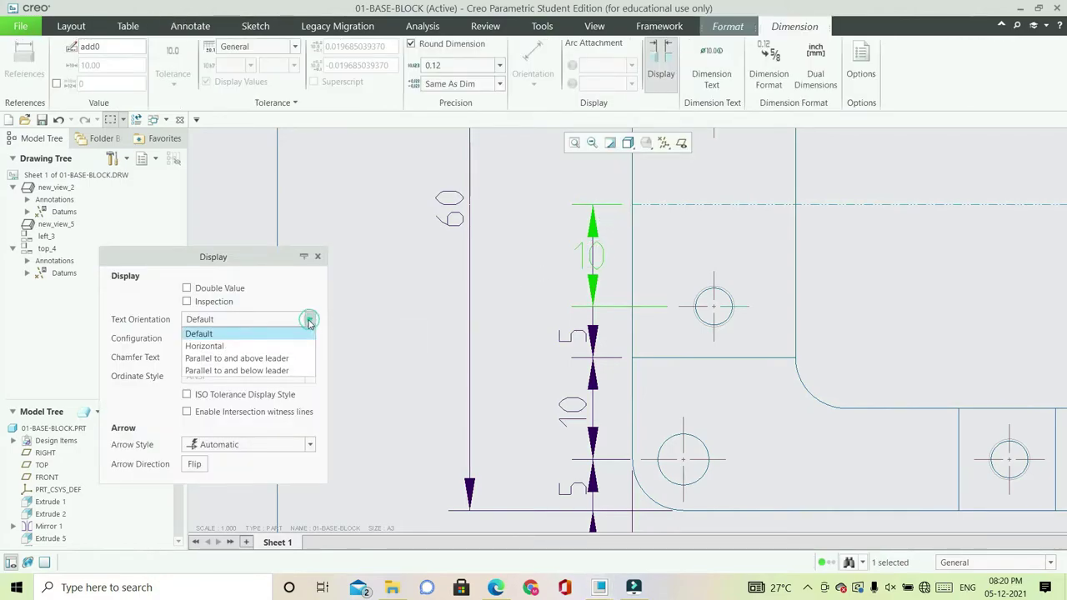
{"action": "left_click", "coordinate": [279, 358]}
{"action": "left_click", "coordinate": [545, 385]}
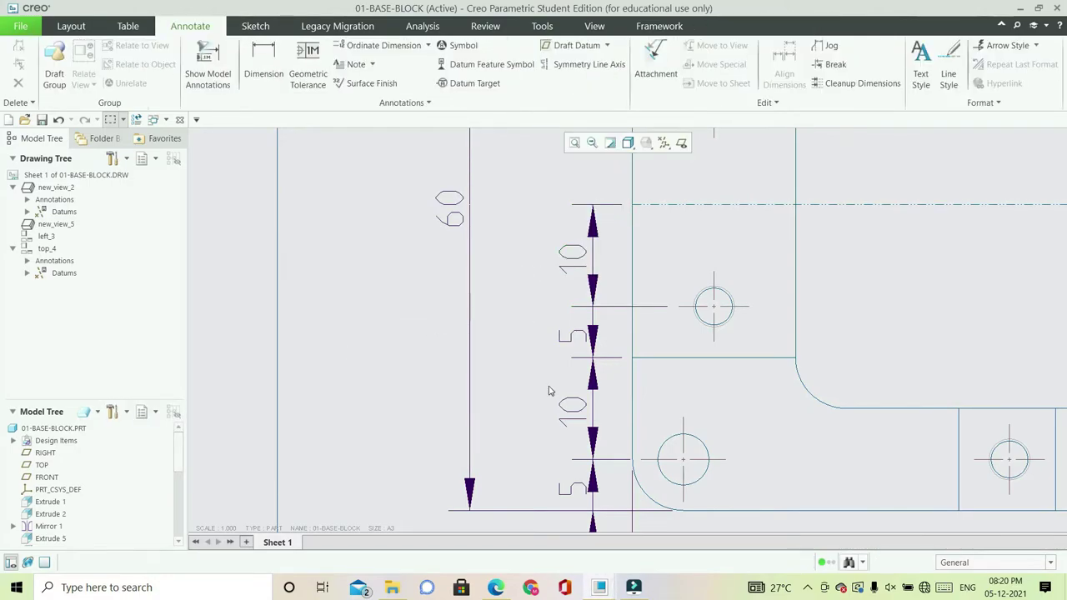
- Dimension vertically from the phantom middle line to the upper pad hole's center, in line with the chain, with text Parallel to and above leader
{"action": "scroll", "coordinate": [550, 391], "scroll_direction": "down", "scroll_amount": 2}
{"action": "scroll", "coordinate": [538, 240], "scroll_direction": "down", "scroll_amount": 2}
{"action": "scroll", "coordinate": [538, 241], "scroll_direction": "up", "scroll_amount": 3}
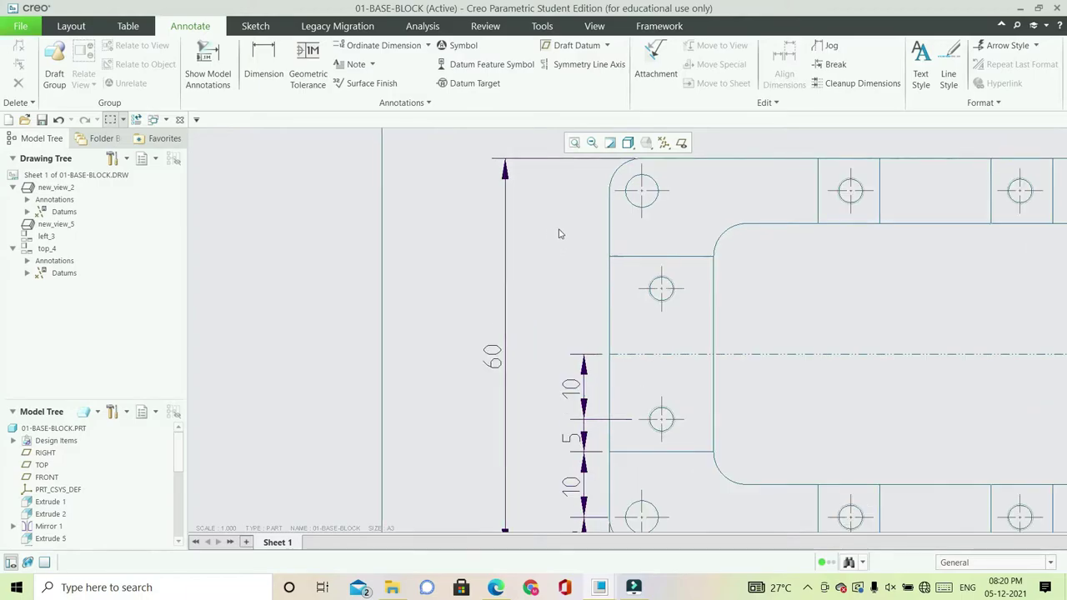
{"action": "left_click", "coordinate": [279, 77]}
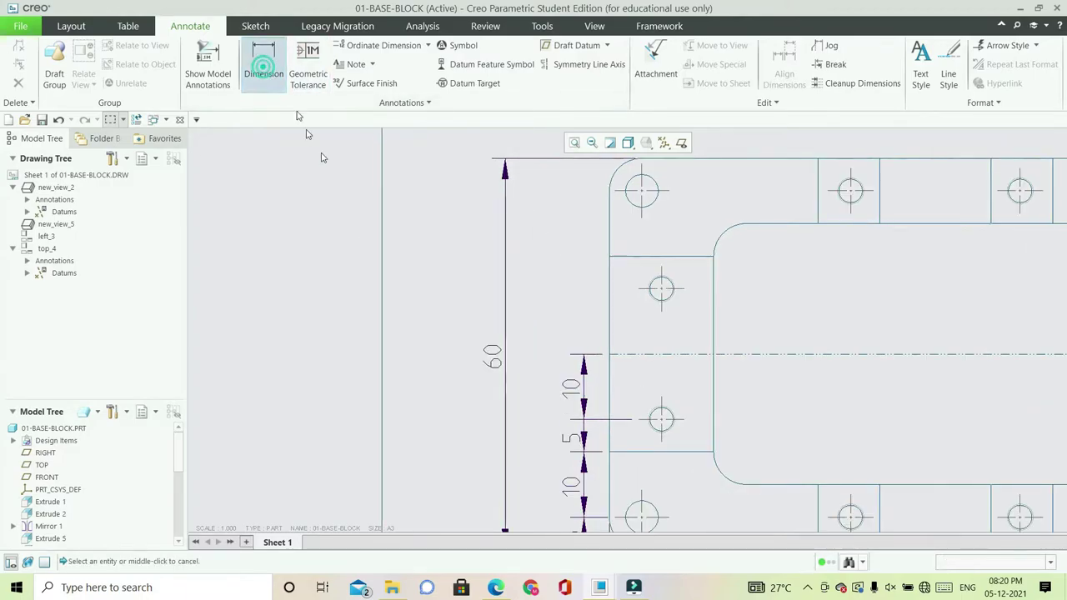
{"action": "left_click", "coordinate": [631, 358]}
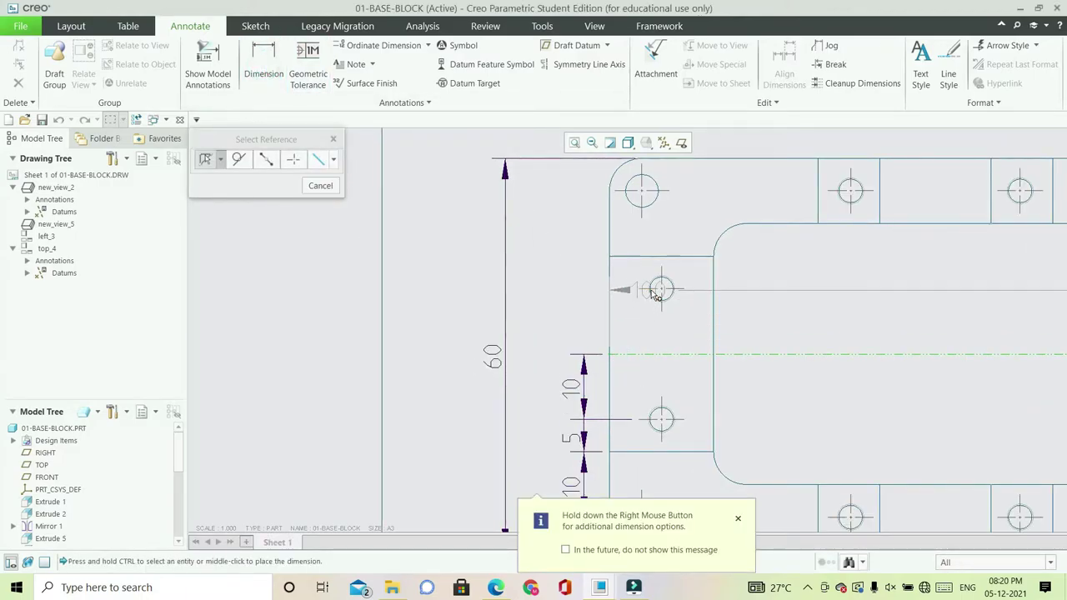
{"action": "left_click", "coordinate": [613, 298]}
{"action": "middle_click", "coordinate": [586, 296]}
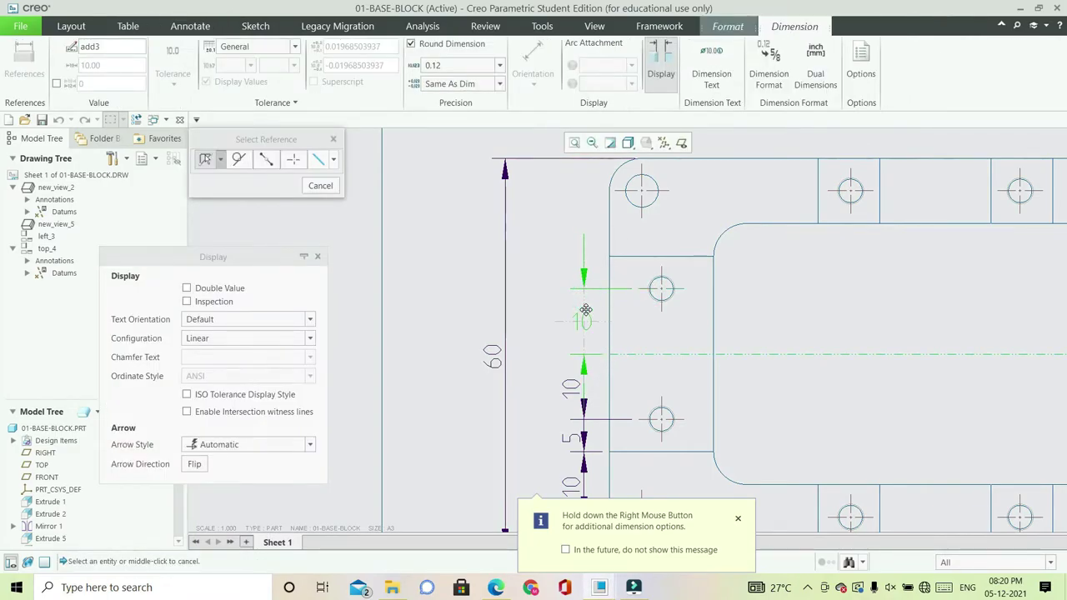
{"action": "left_click", "coordinate": [308, 320]}
{"action": "left_click", "coordinate": [277, 355]}
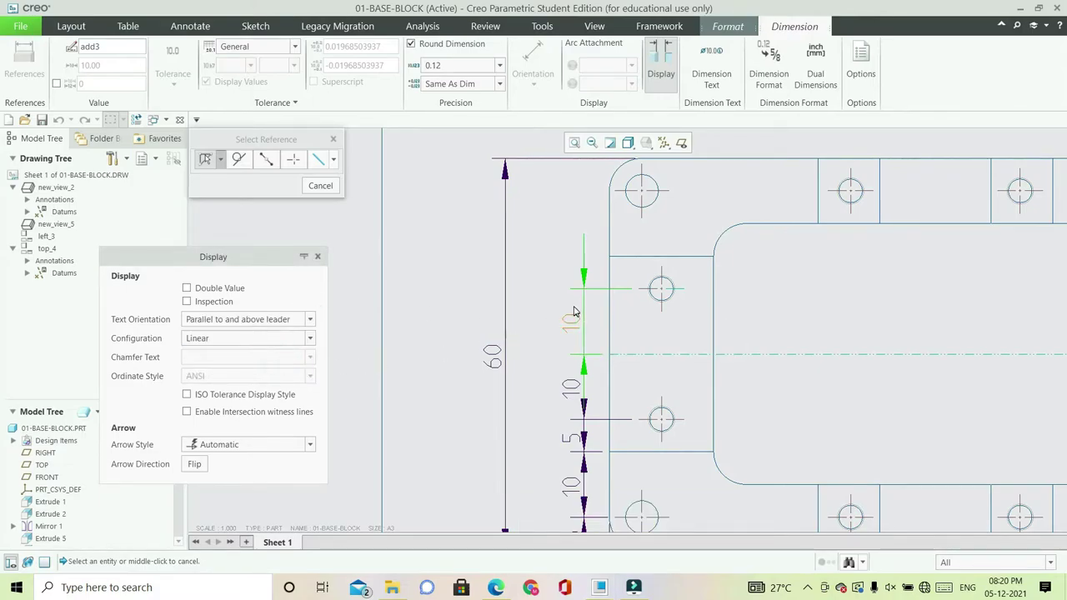
{"action": "scroll", "coordinate": [565, 305], "scroll_direction": "down", "scroll_amount": 2}
{"action": "scroll", "coordinate": [541, 221], "scroll_direction": "up", "scroll_amount": 2}
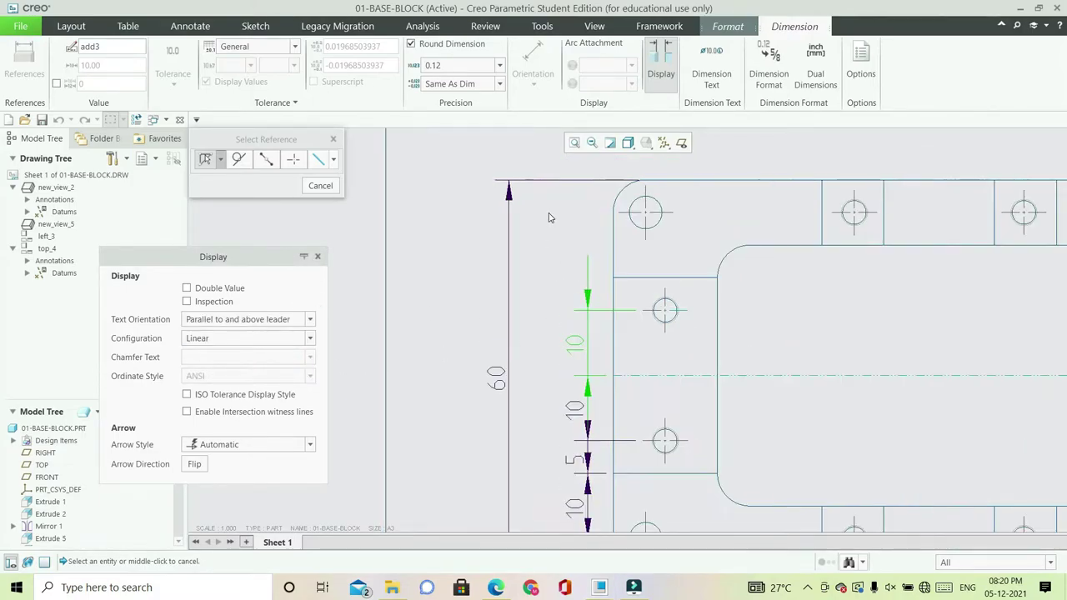
{"action": "left_click", "coordinate": [643, 294]}
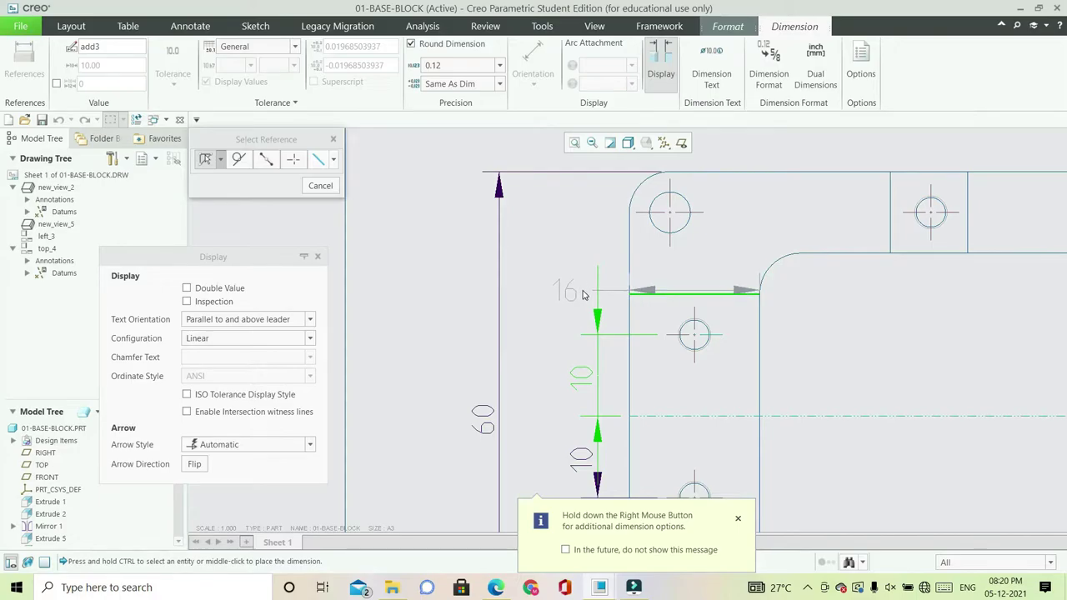
{"action": "key", "text": "Escape"}
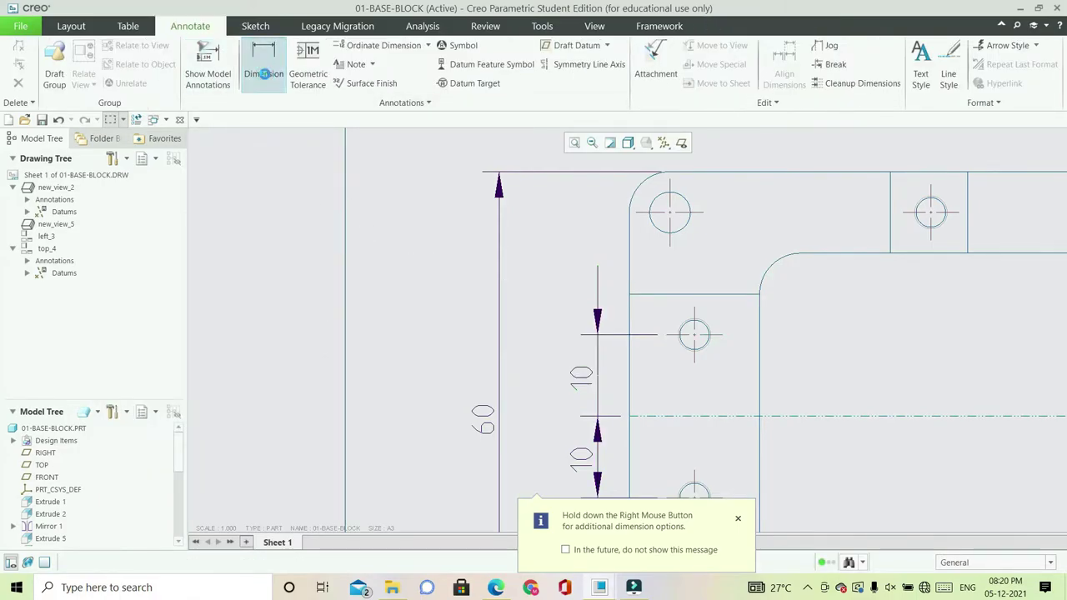
- Dimension vertically from the upper pad hole's center to the step line above it, in line with the chain, with text Parallel to and above leader
{"action": "left_click", "coordinate": [263, 63]}
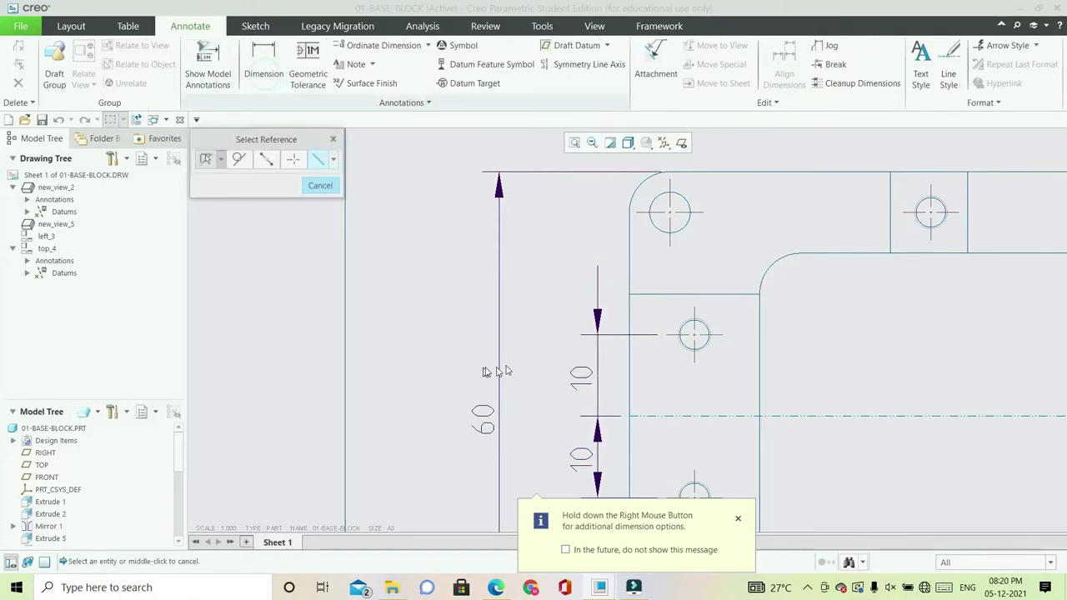
{"action": "left_click", "coordinate": [671, 338]}
{"action": "left_click", "coordinate": [657, 295]}
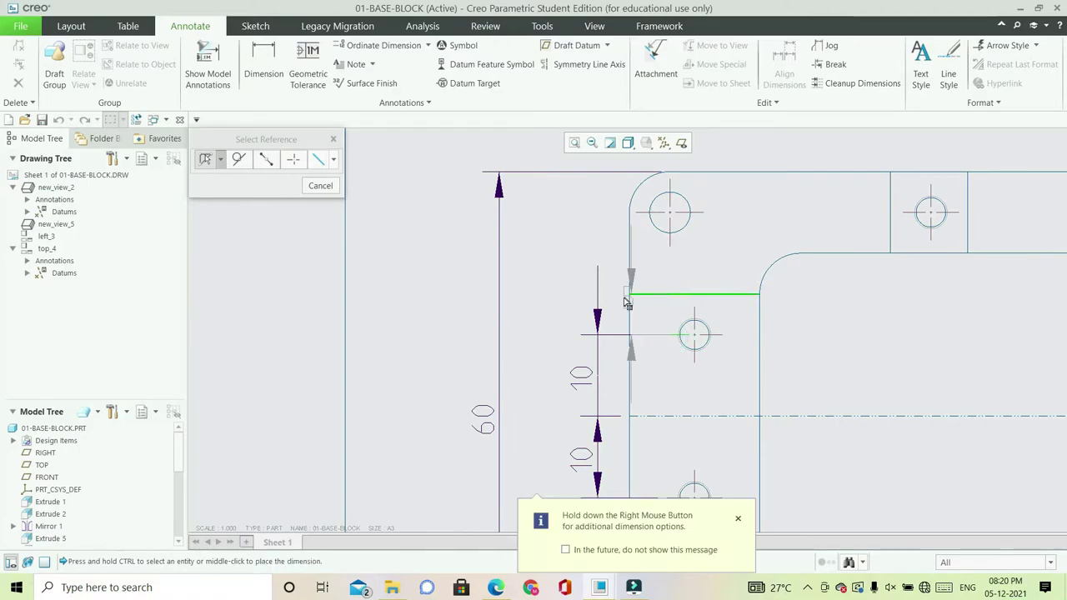
{"action": "middle_click", "coordinate": [581, 303]}
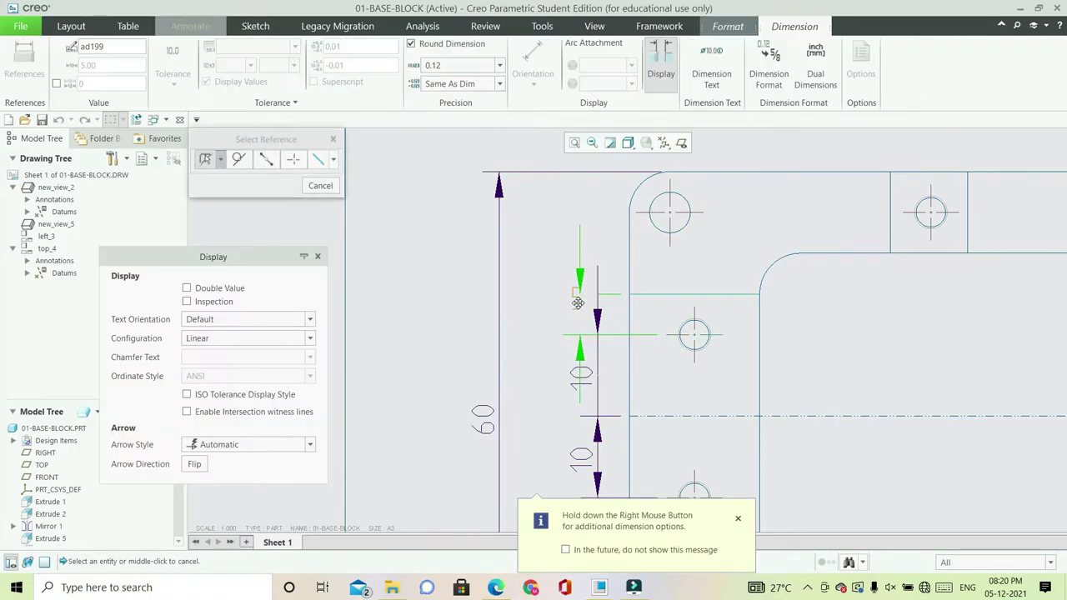
{"action": "left_click_drag", "start_coordinate": [581, 303], "coordinate": [592, 305]}
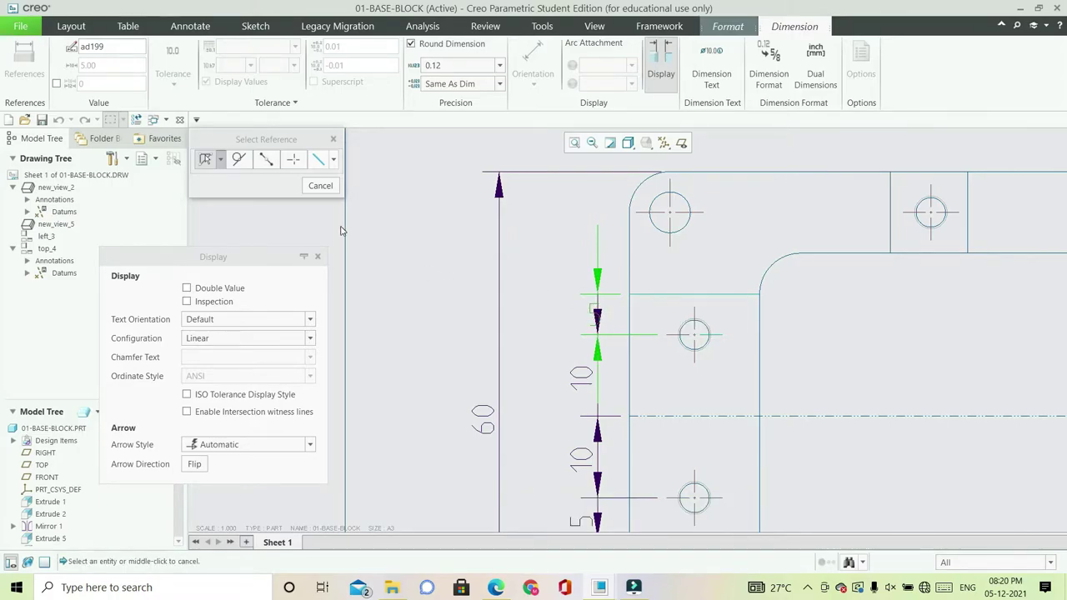
{"action": "left_click", "coordinate": [308, 319]}
{"action": "left_click", "coordinate": [282, 356]}
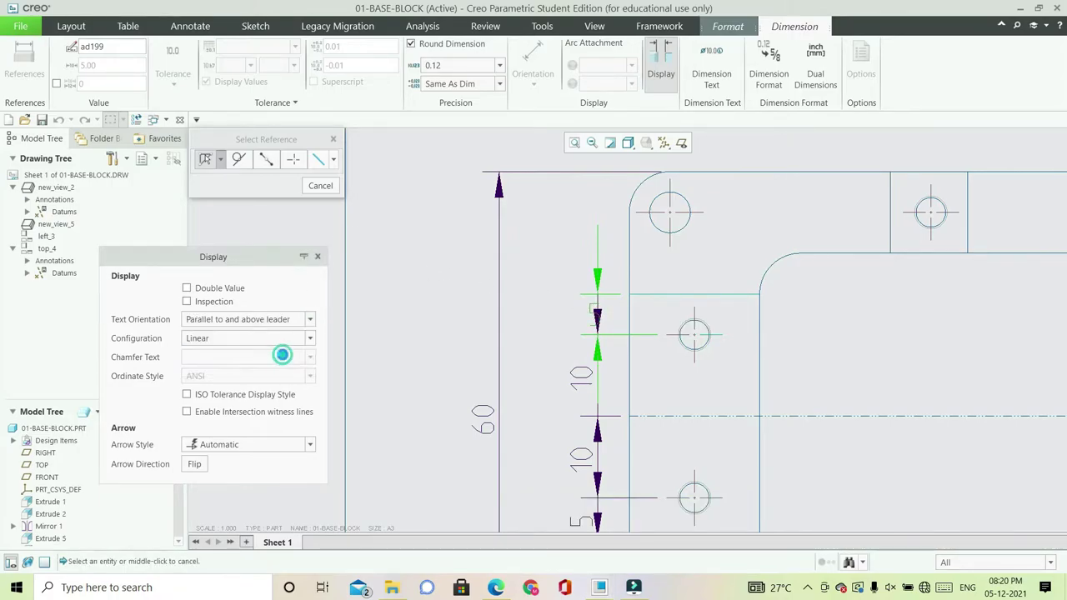
{"action": "left_click", "coordinate": [548, 303]}
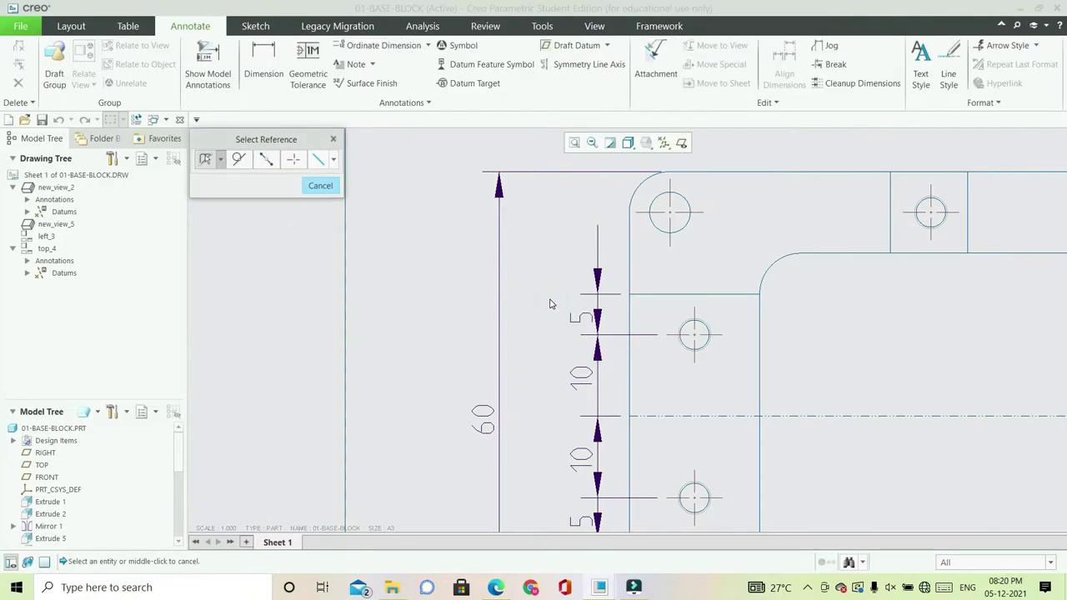
- Dimension vertically from the upper corner hole's center to the step line below it, in line with the chain, with text Parallel to and above leader
{"action": "scroll", "coordinate": [575, 250], "scroll_direction": "up", "scroll_amount": 2}
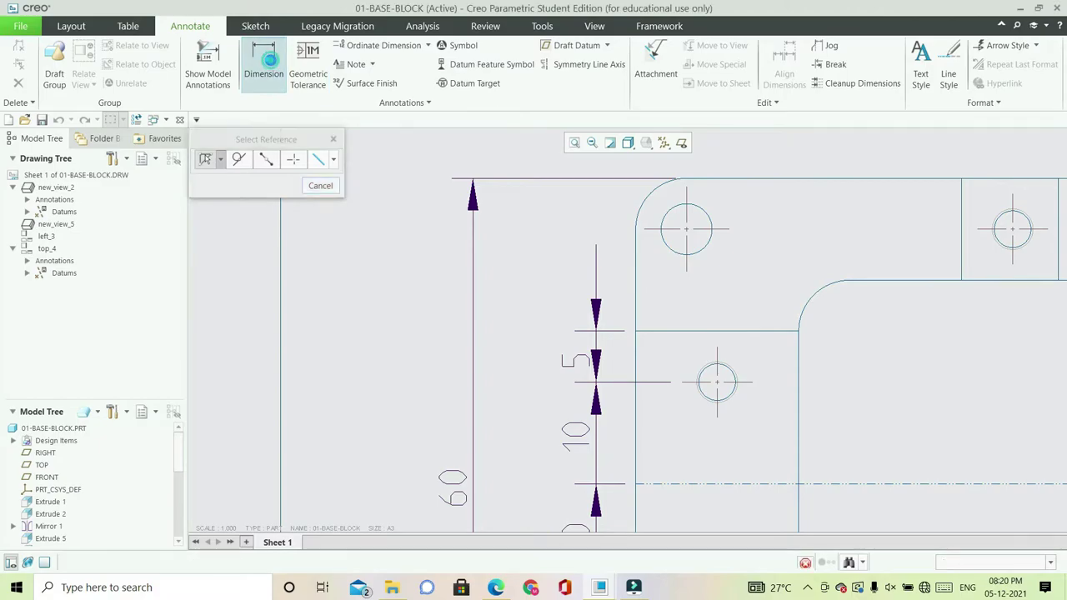
{"action": "left_click", "coordinate": [651, 228]}
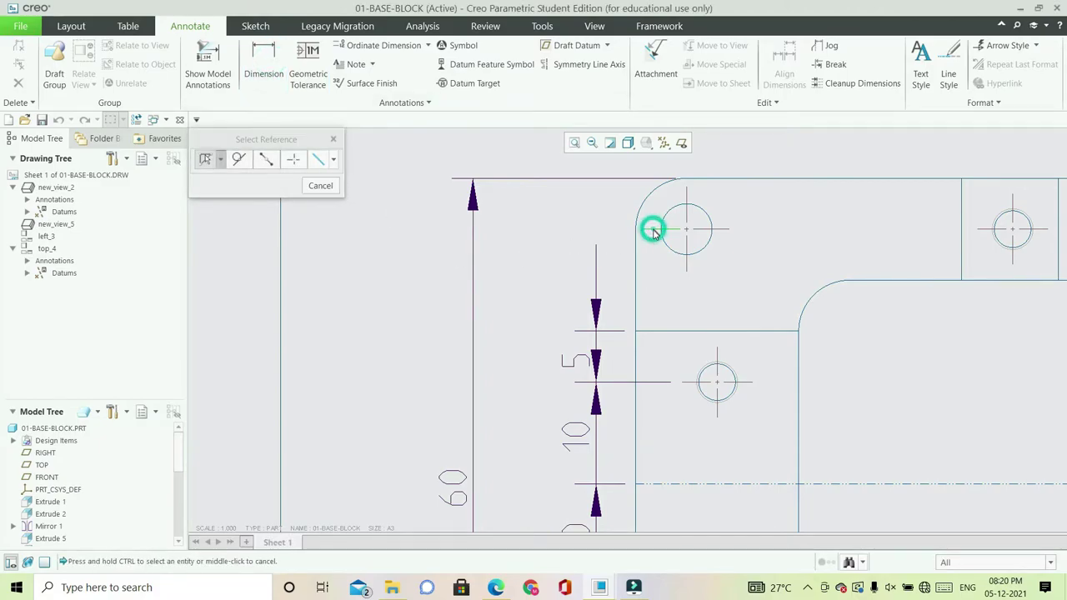
{"action": "left_click", "coordinate": [664, 336], "text": "ctrl"}
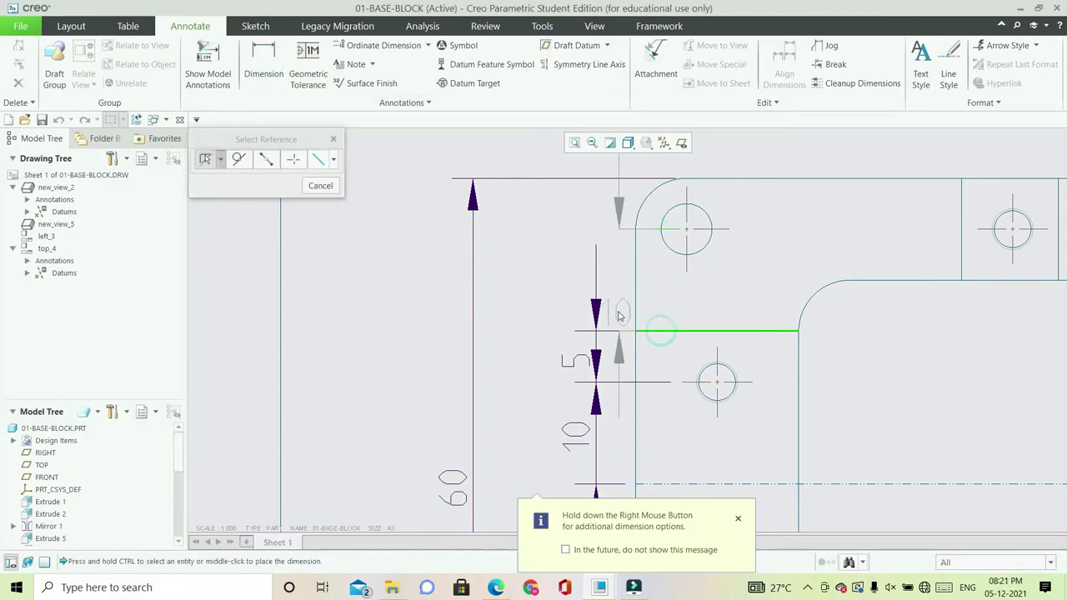
{"action": "middle_click", "coordinate": [605, 310]}
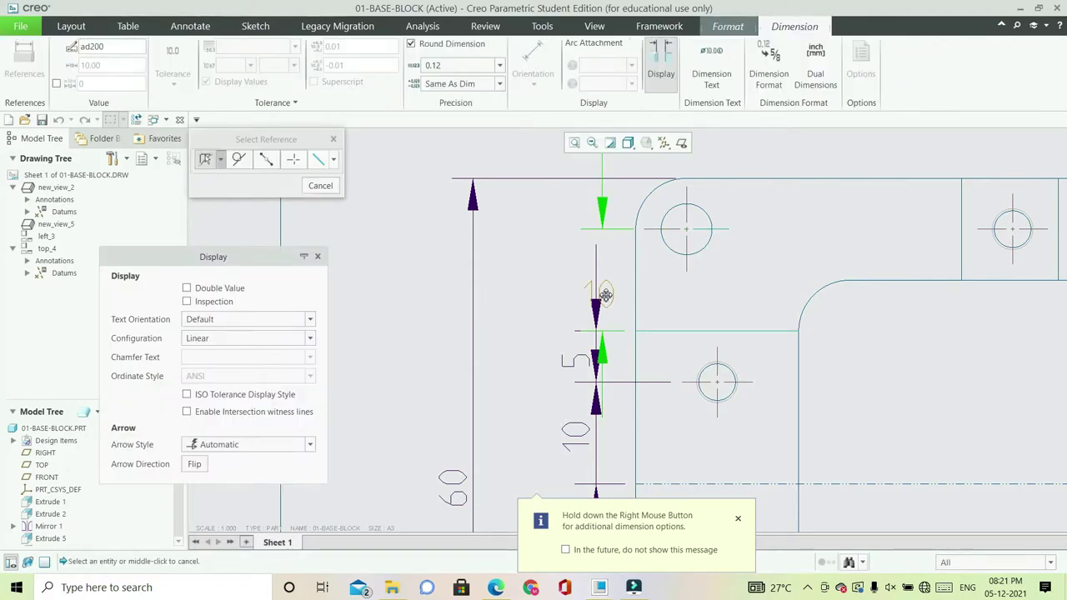
{"action": "left_click", "coordinate": [599, 294]}
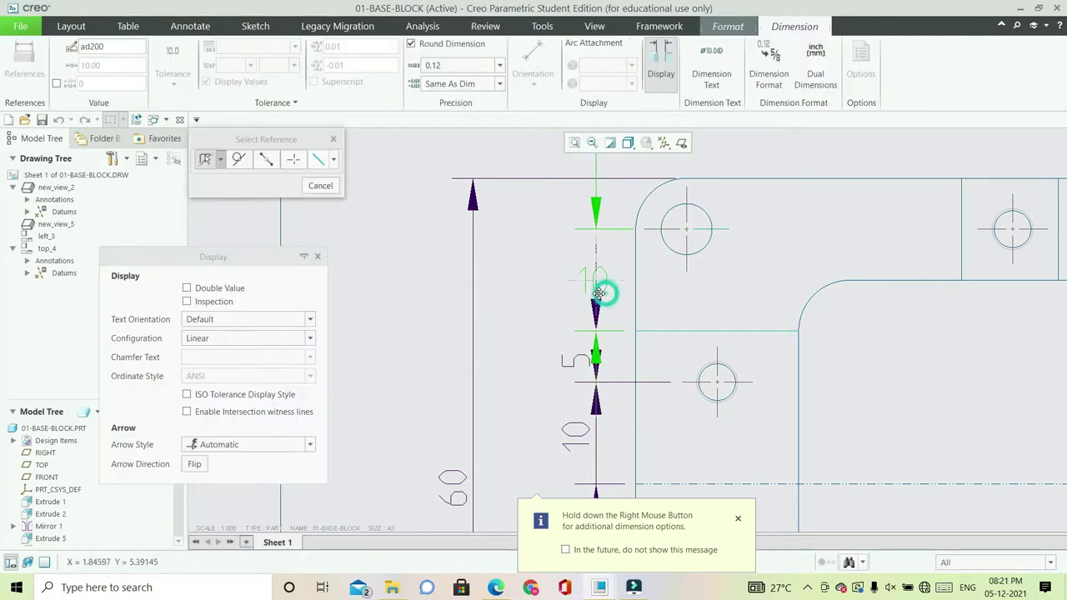
{"action": "left_click", "coordinate": [311, 323]}
{"action": "left_click", "coordinate": [285, 358]}
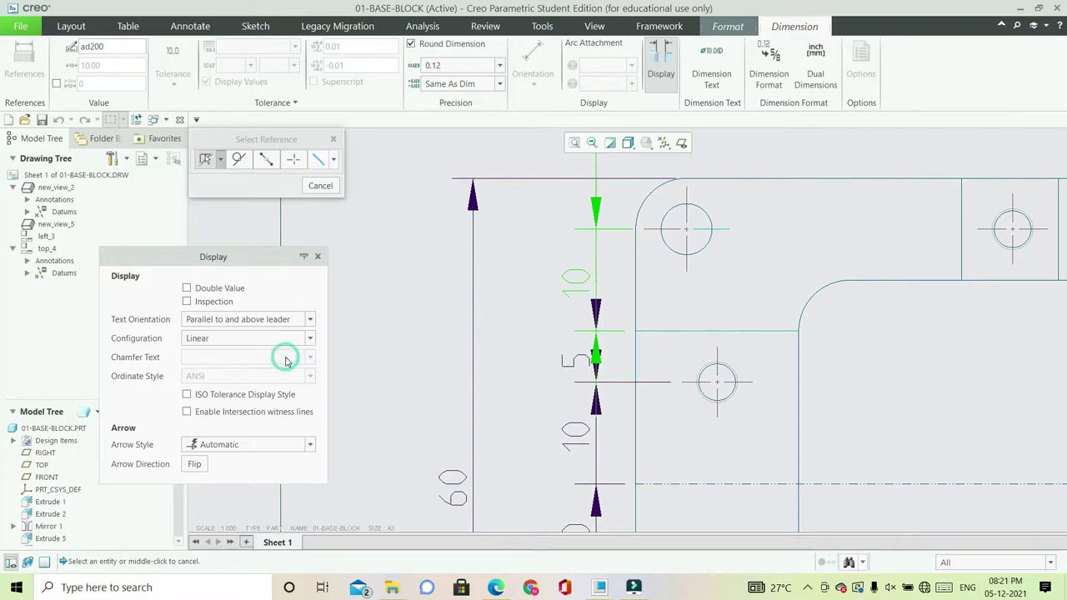
{"action": "middle_click", "coordinate": [561, 234]}
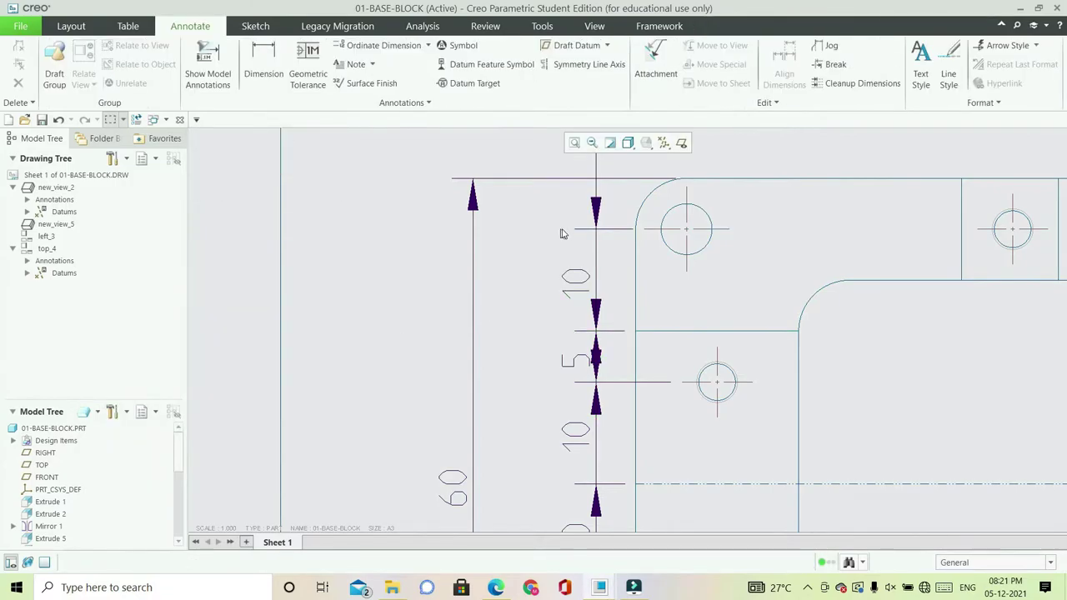
- Flip the arrows of the vertical 10 mm dimension beside the upper-left corner hole in the top view so they sit inside its witness lines
{"action": "left_click", "coordinate": [594, 208]}
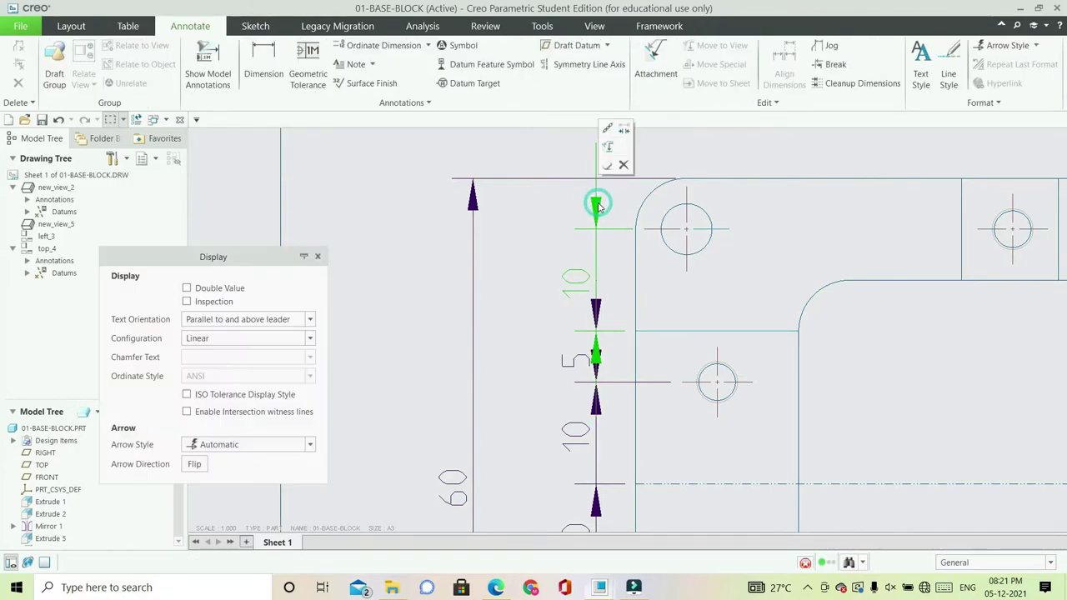
{"action": "left_click", "coordinate": [625, 130]}
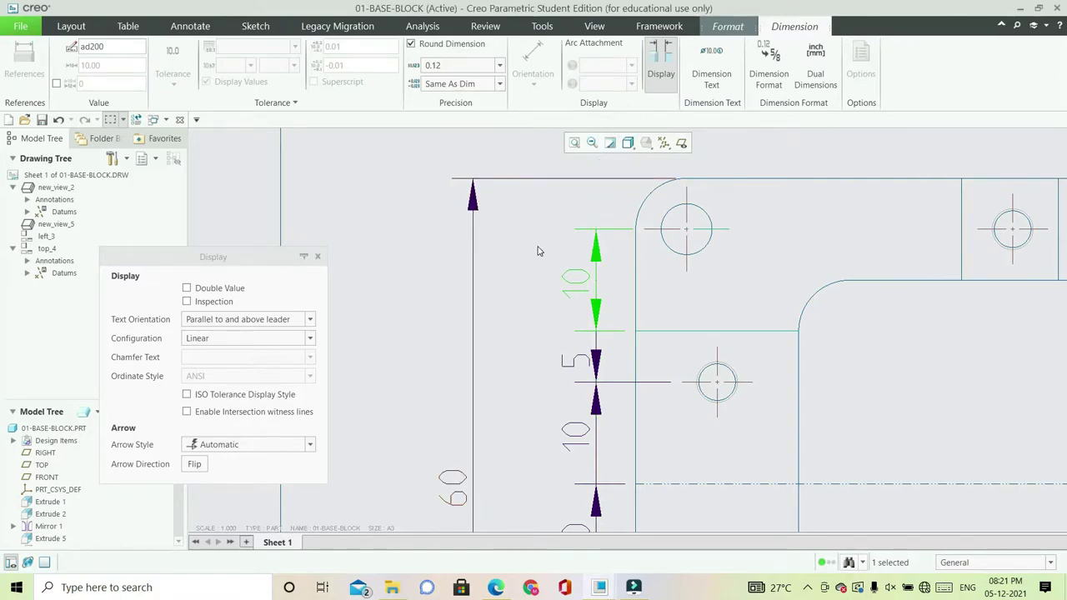
{"action": "left_click_drag", "start_coordinate": [568, 281], "coordinate": [567, 280]}
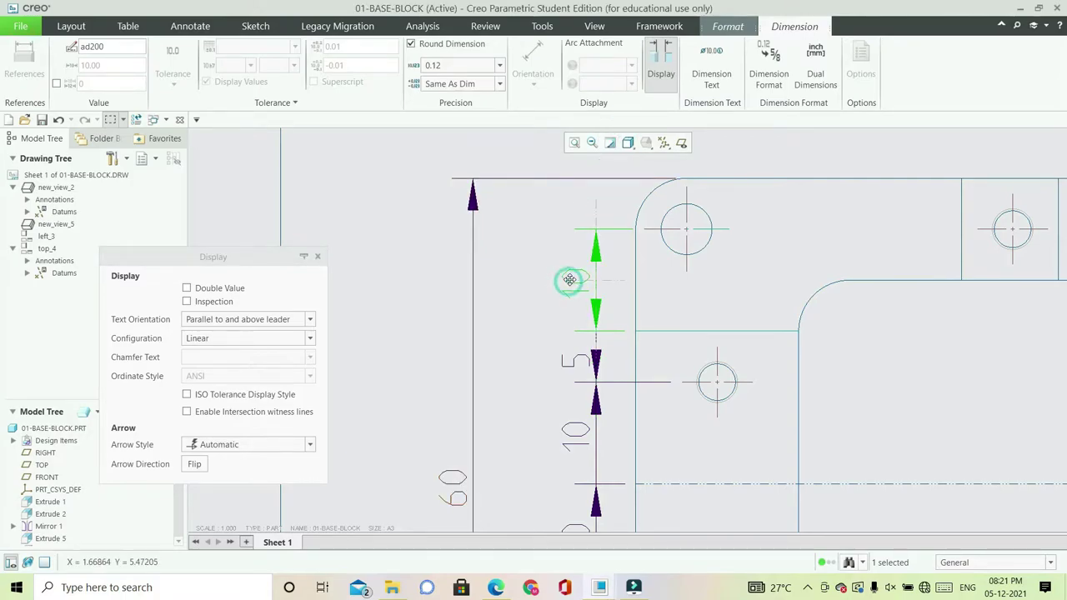
{"action": "left_click", "coordinate": [529, 309]}
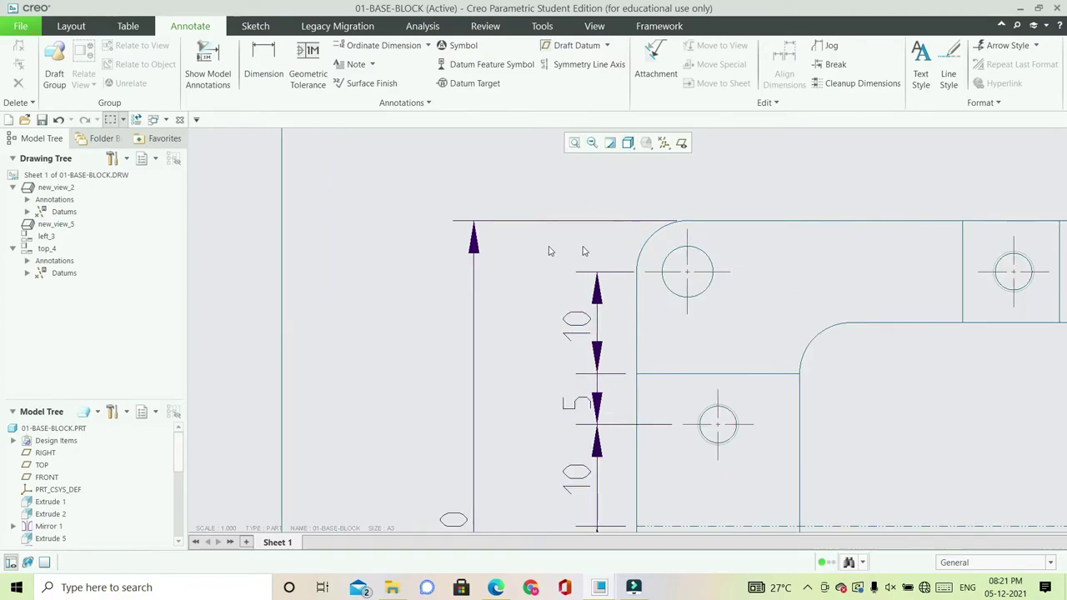
- Dimension the upper-left corner hole's centre from the block's upper edge, in line with the existing vertical dimensions, with text parallel to and above the leader
{"action": "left_click", "coordinate": [275, 83]}
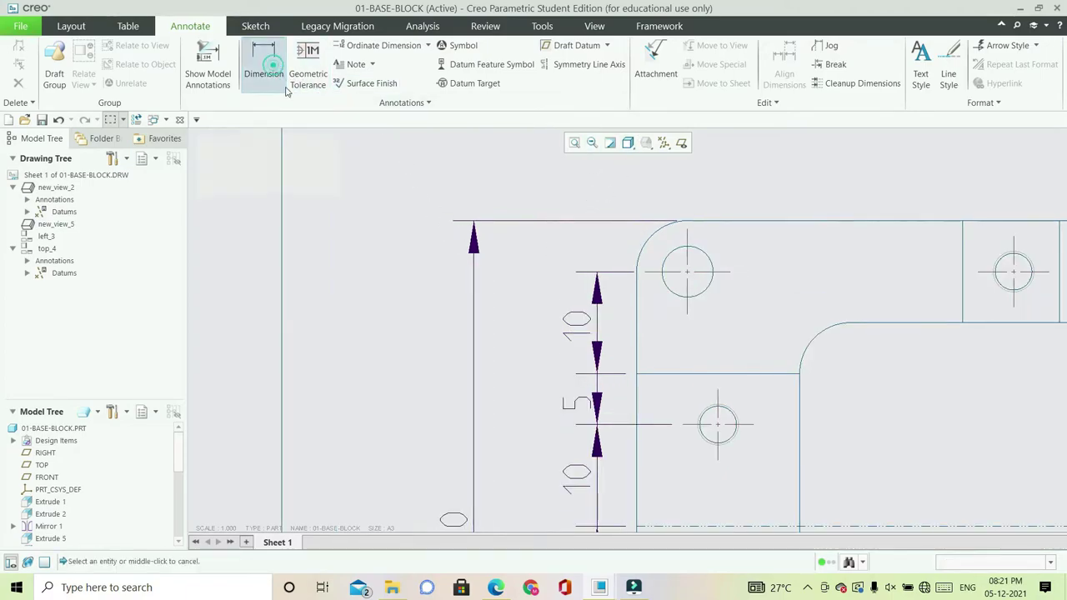
{"action": "left_click", "coordinate": [655, 272]}
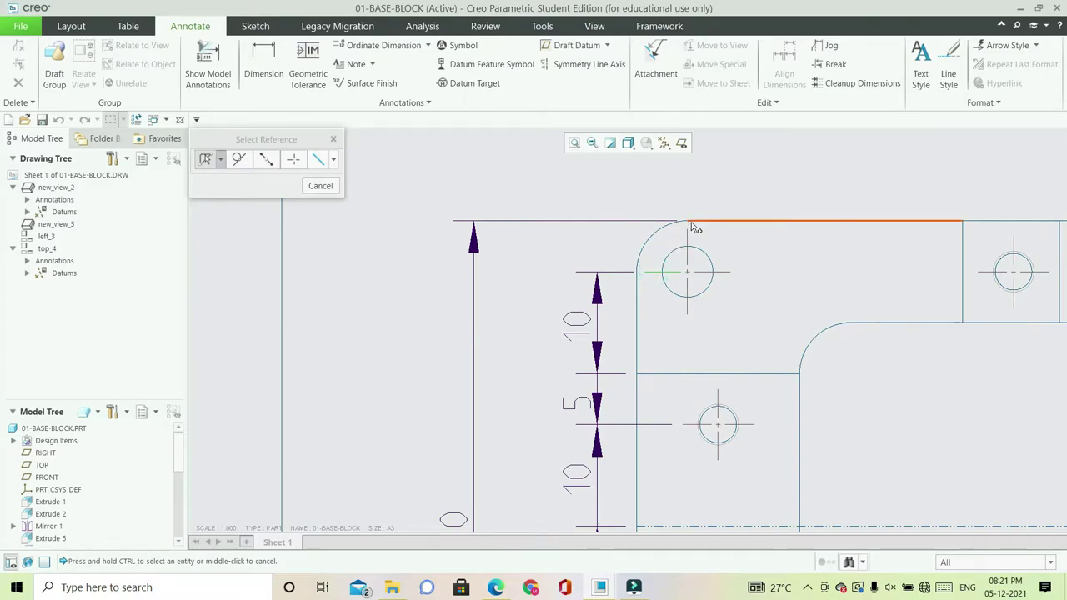
{"action": "left_click", "coordinate": [695, 222], "text": "ctrl"}
{"action": "middle_click", "coordinate": [588, 245]}
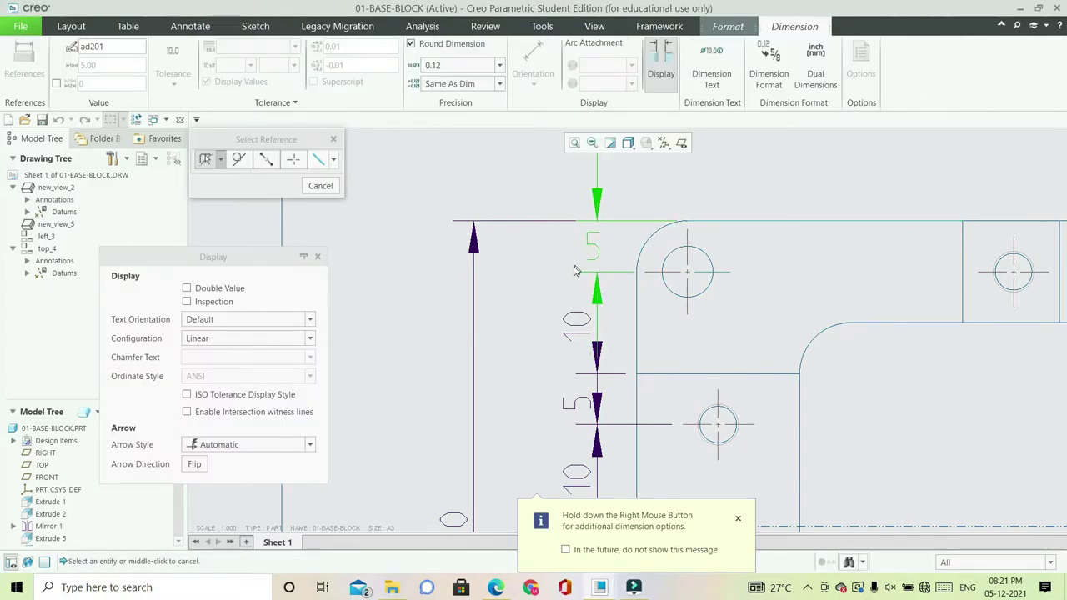
{"action": "left_click", "coordinate": [313, 323]}
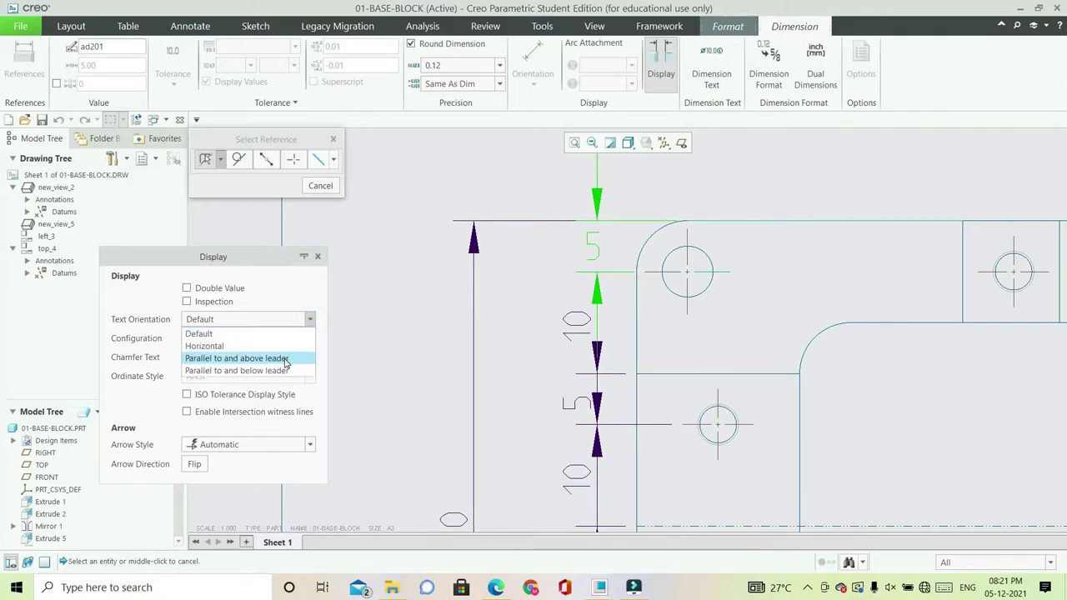
{"action": "left_click", "coordinate": [283, 357]}
{"action": "scroll", "coordinate": [481, 277], "scroll_direction": "down", "scroll_amount": 3}
{"action": "scroll", "coordinate": [482, 277], "scroll_direction": "down", "scroll_amount": 3}
{"action": "scroll", "coordinate": [474, 367], "scroll_direction": "up", "scroll_amount": 3}
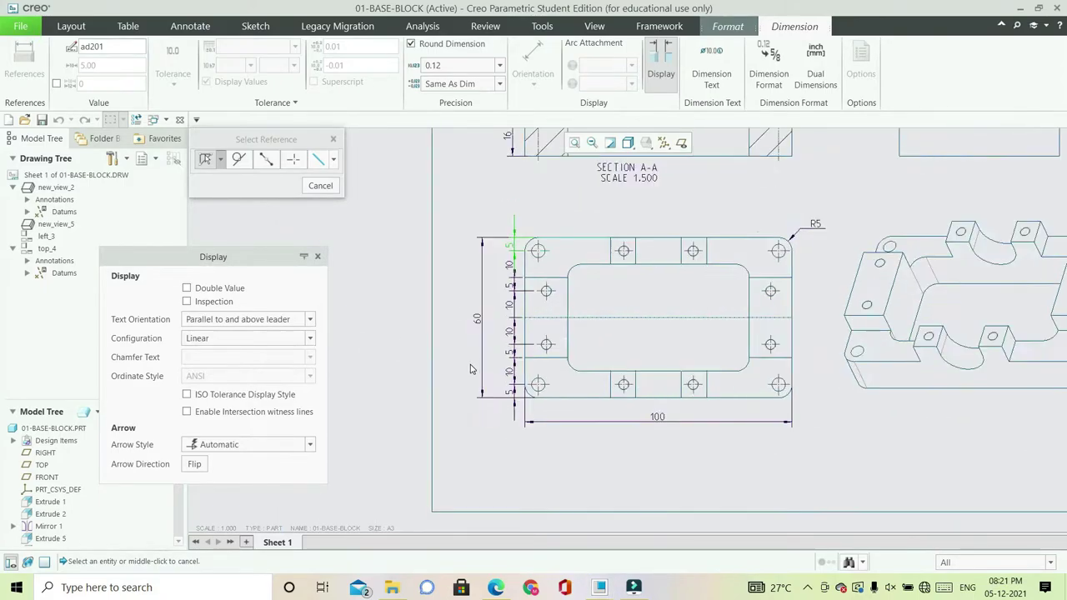
{"action": "middle_click", "coordinate": [410, 328]}
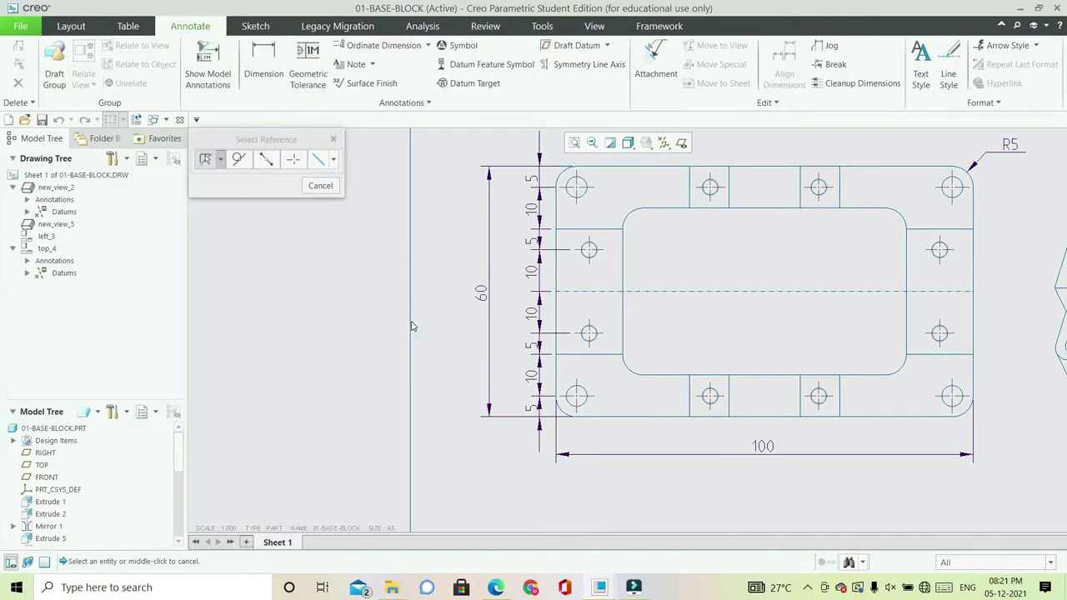
- Dimension the vertical offset between the opening's upper edge and the right-hand pad's upper edge outside the block, with text parallel to and above the leader
{"action": "key", "text": "ctrl+d"}
{"action": "scroll", "coordinate": [616, 392], "scroll_direction": "up", "scroll_amount": 5}
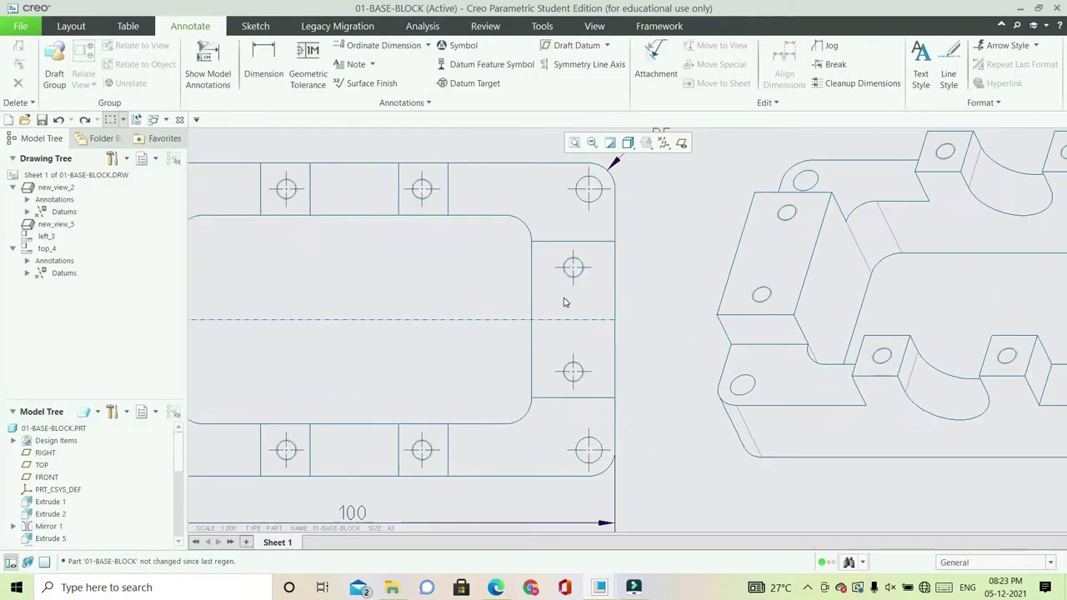
{"action": "left_click", "coordinate": [291, 85]}
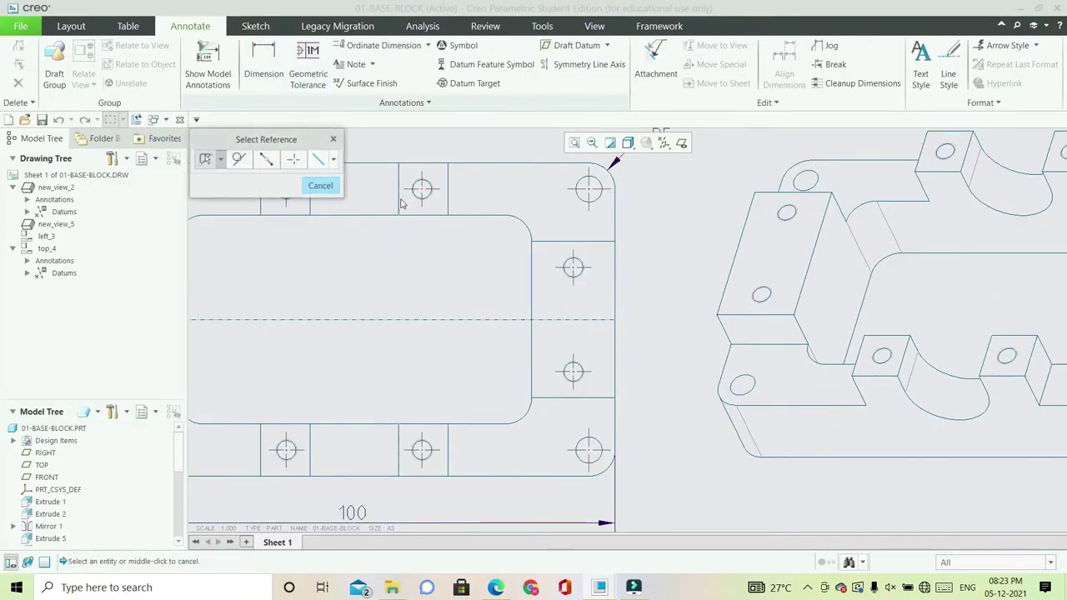
{"action": "left_click", "coordinate": [472, 218]}
{"action": "left_click", "coordinate": [574, 242], "text": "ctrl"}
{"action": "middle_click", "coordinate": [636, 231]}
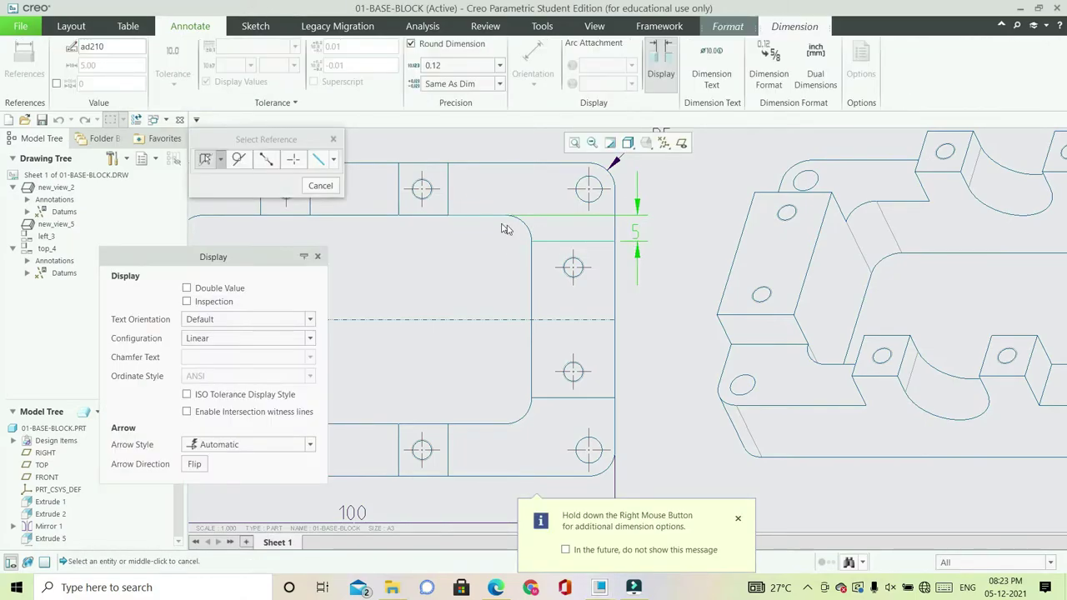
{"action": "left_click", "coordinate": [310, 319]}
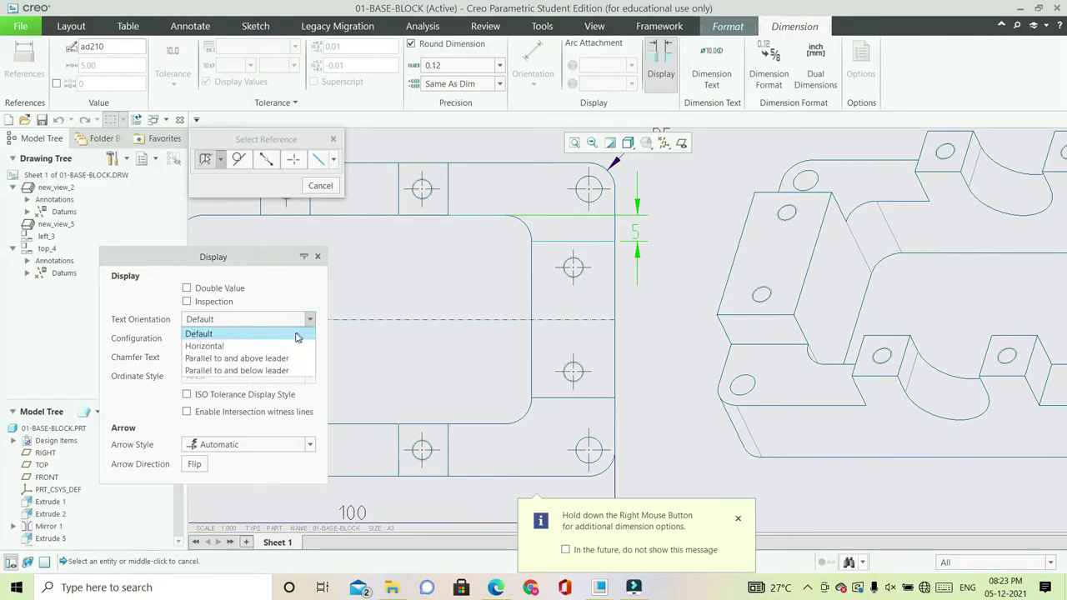
{"action": "left_click", "coordinate": [285, 361]}
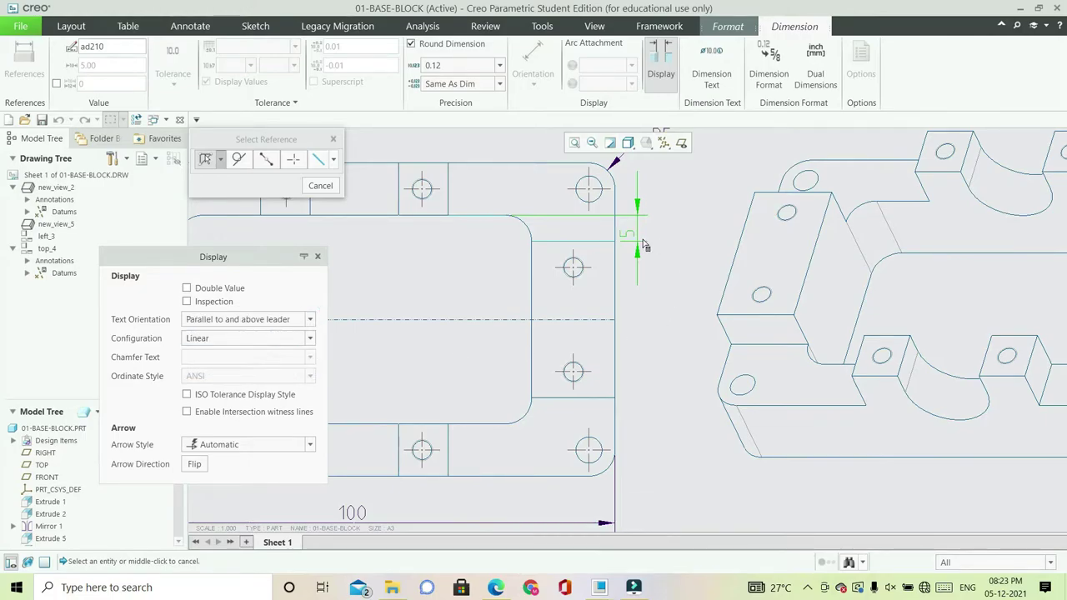
{"action": "left_click_drag", "start_coordinate": [629, 231], "coordinate": [649, 249]}
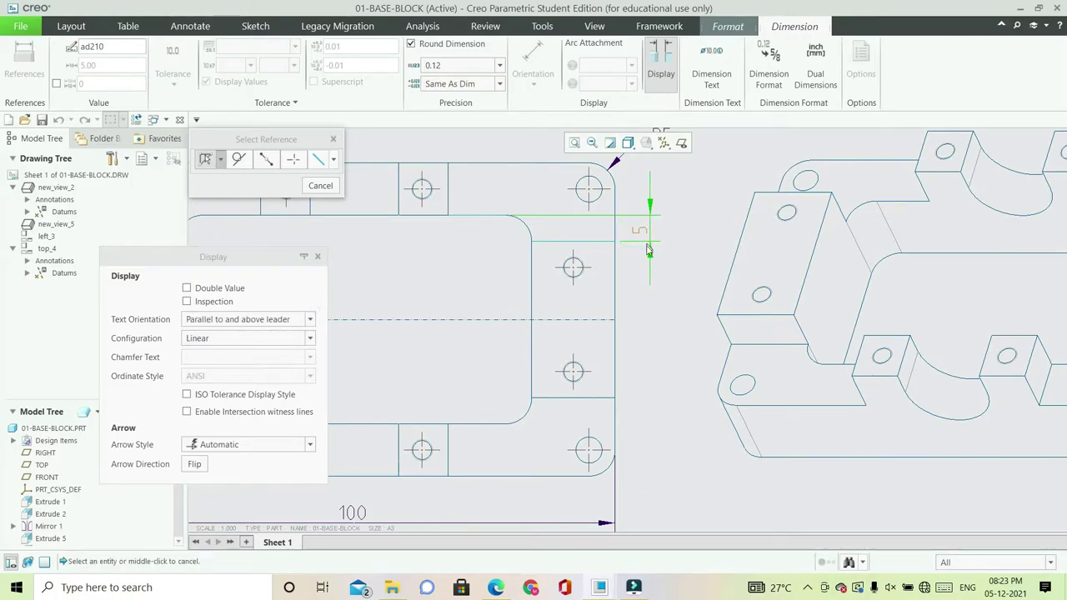
{"action": "left_click", "coordinate": [646, 309]}
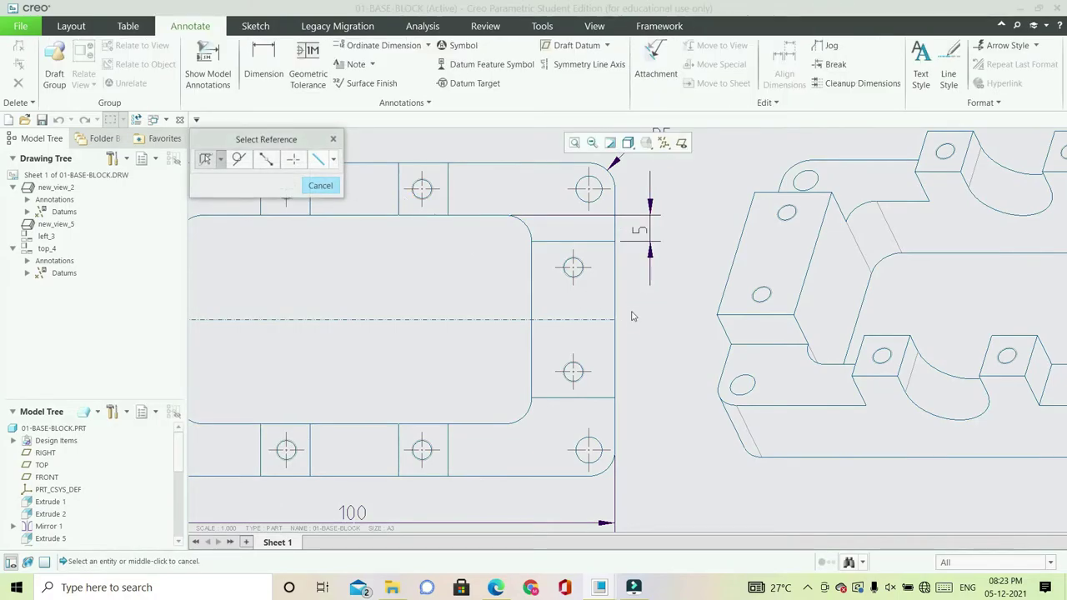
- Dimension the right-hand pad's upper edge to the horizontal centreline, with text parallel to and above the leader
{"action": "left_click", "coordinate": [601, 242]}
{"action": "left_click", "coordinate": [603, 321], "text": "ctrl"}
{"action": "middle_click", "coordinate": [657, 287]}
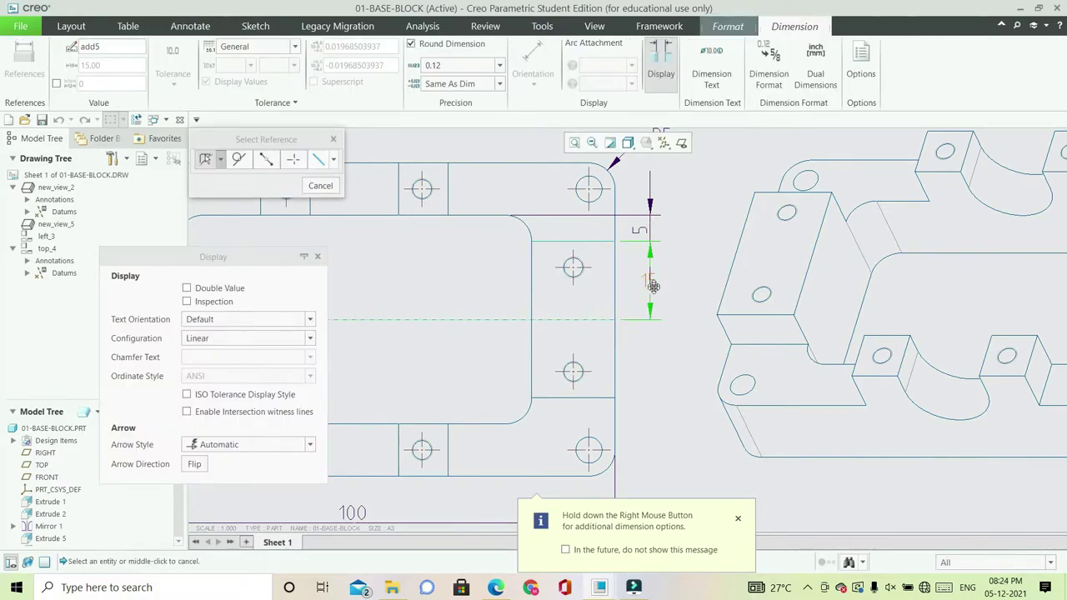
{"action": "left_click", "coordinate": [294, 319]}
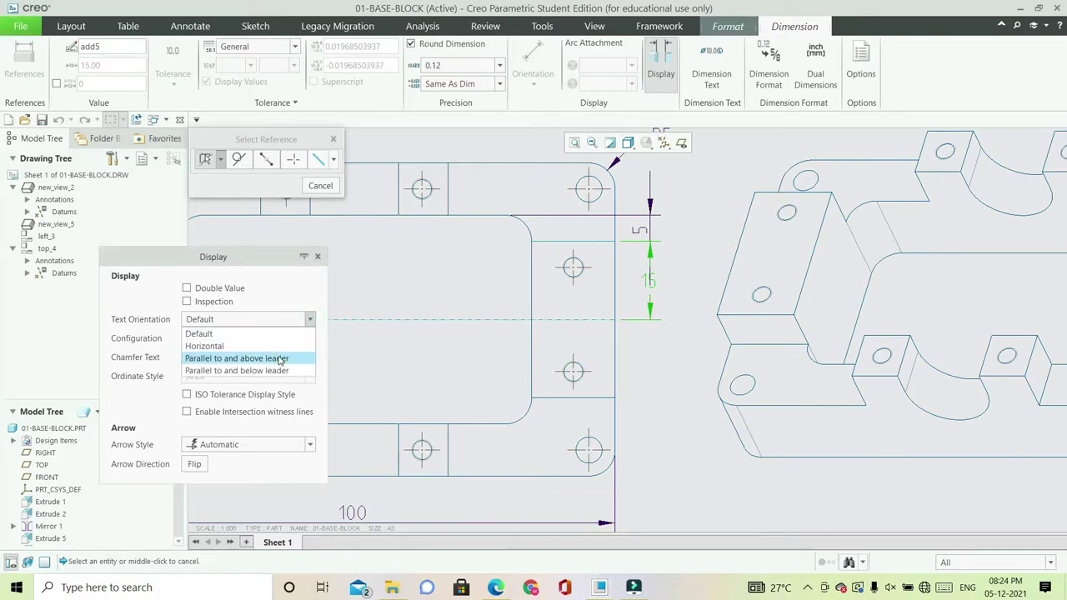
{"action": "left_click", "coordinate": [279, 359]}
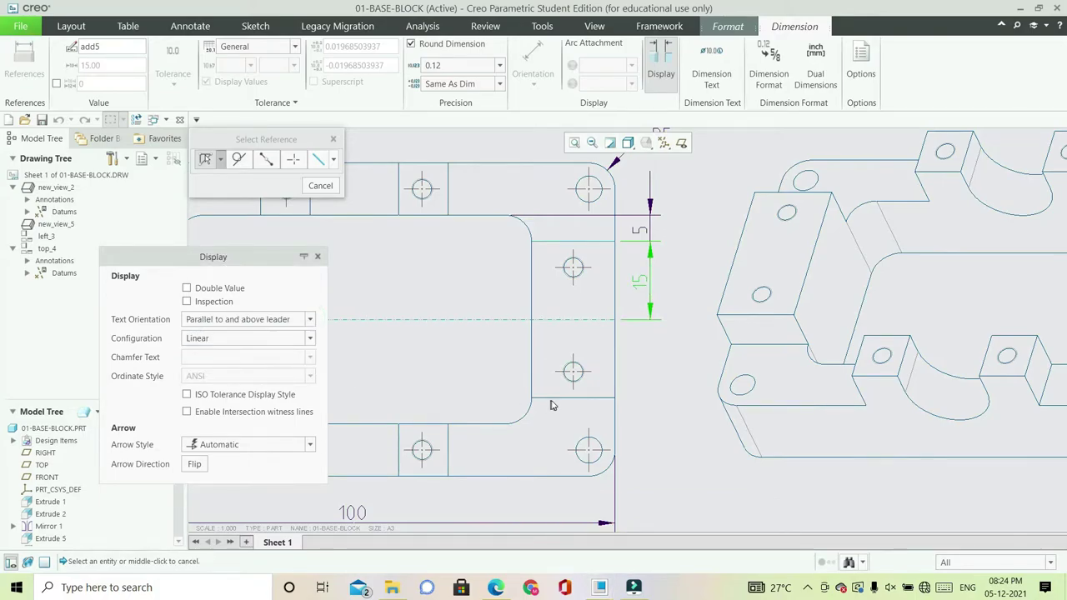
{"action": "left_click", "coordinate": [670, 373]}
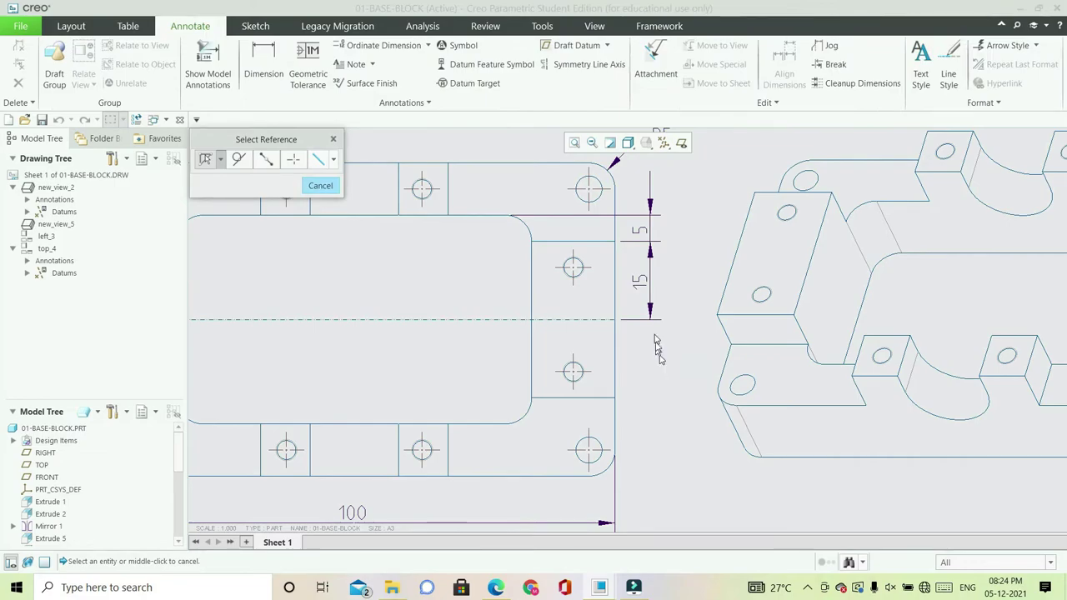
- Dimension the centreline to the right-hand pad's lower edge, aligned with the dimension above it, with text parallel to and above the leader
{"action": "scroll", "coordinate": [638, 364], "scroll_direction": "down", "scroll_amount": 2}
{"action": "scroll", "coordinate": [640, 372], "scroll_direction": "up", "scroll_amount": 3}
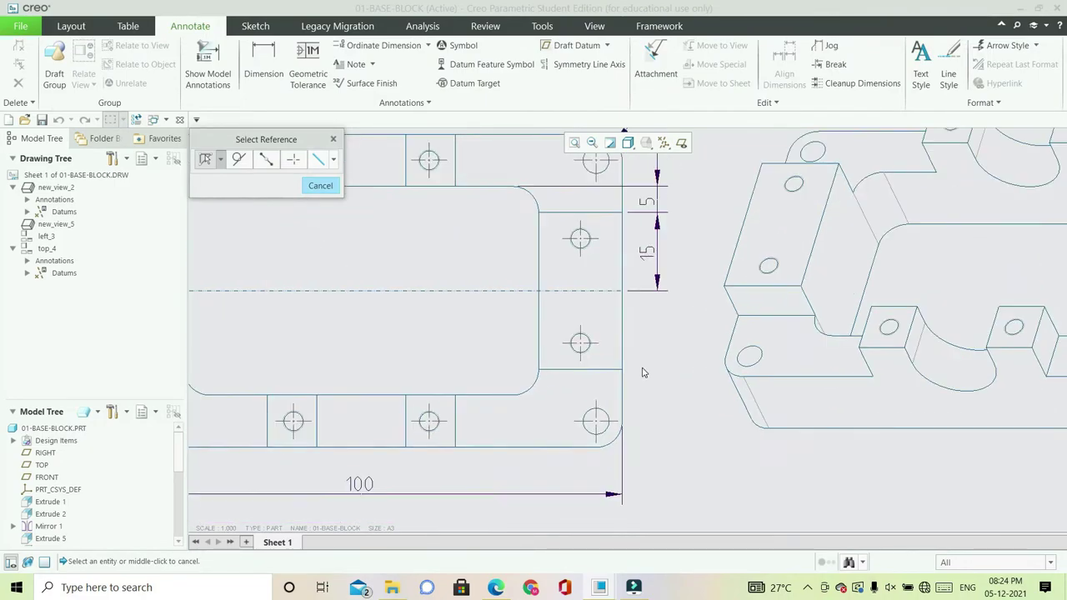
{"action": "left_click", "coordinate": [589, 274]}
{"action": "left_click", "coordinate": [593, 368], "text": "ctrl"}
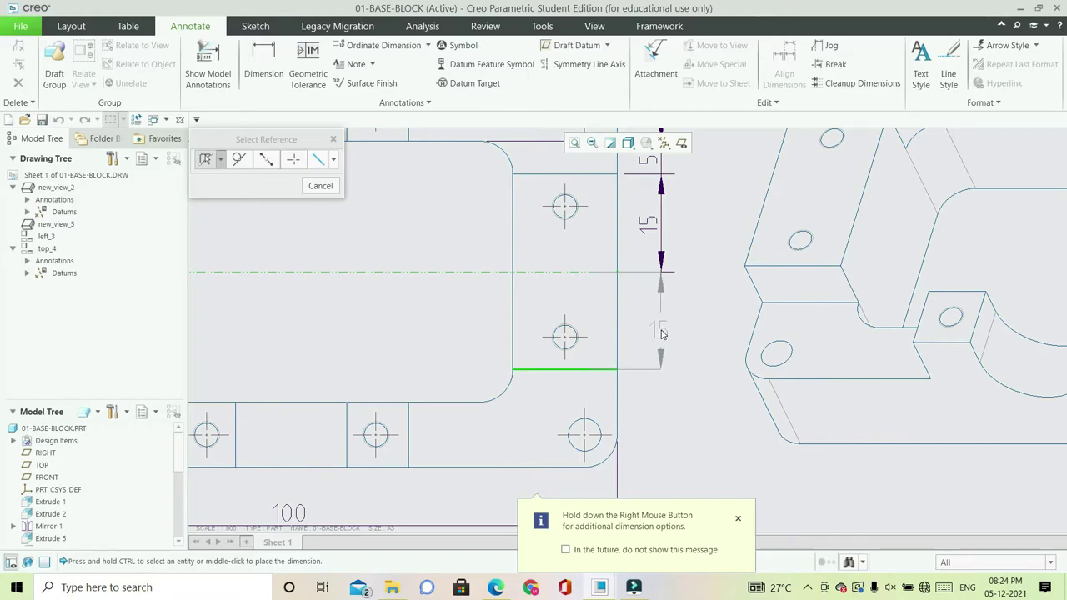
{"action": "middle_click", "coordinate": [688, 315]}
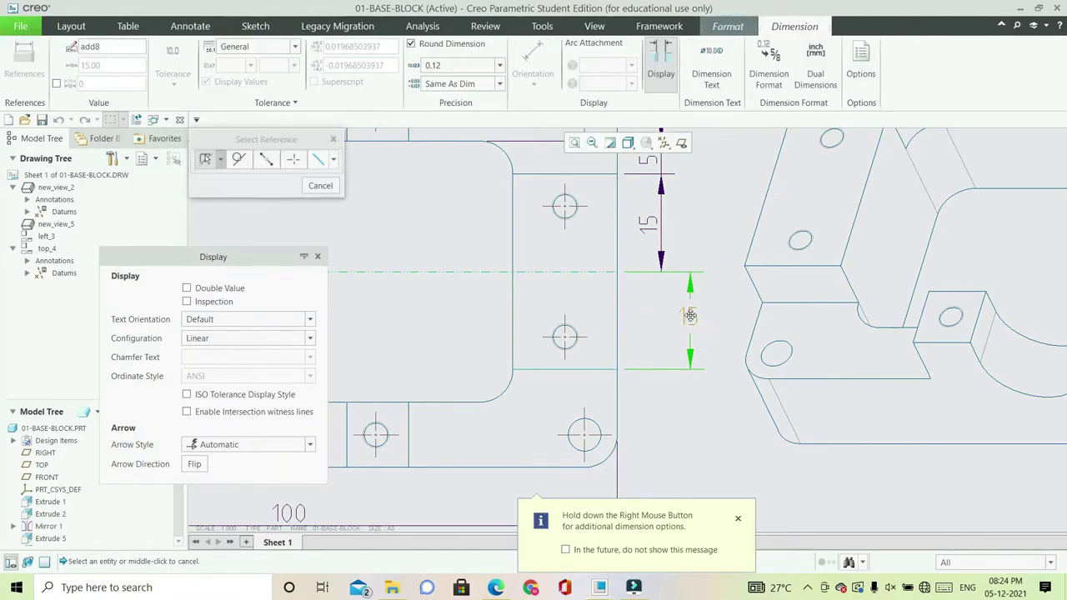
{"action": "left_click_drag", "start_coordinate": [687, 315], "coordinate": [661, 318]}
{"action": "left_click", "coordinate": [310, 321]}
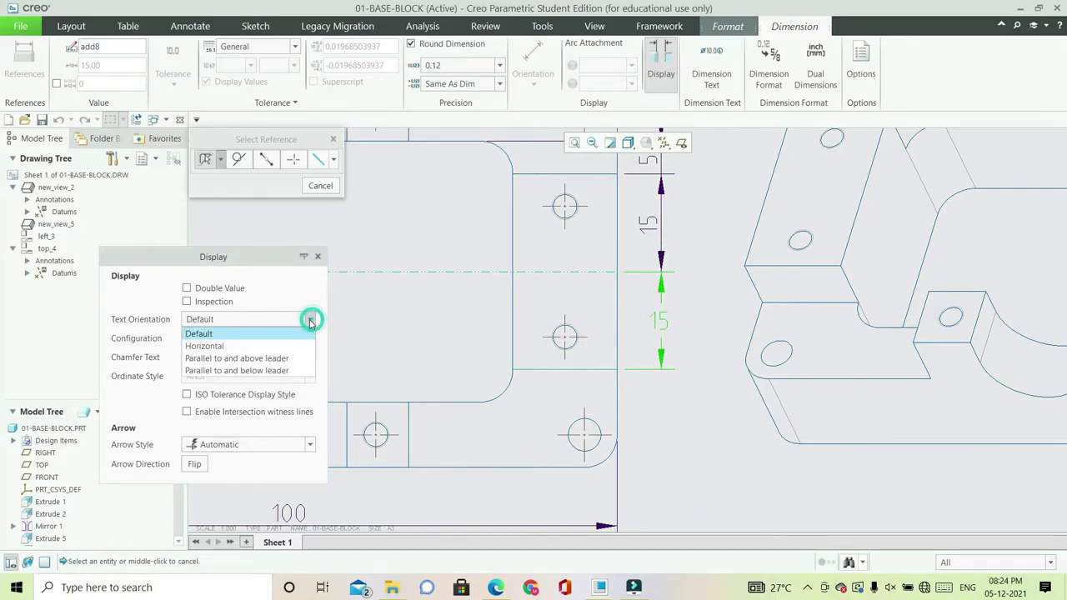
{"action": "left_click", "coordinate": [285, 353]}
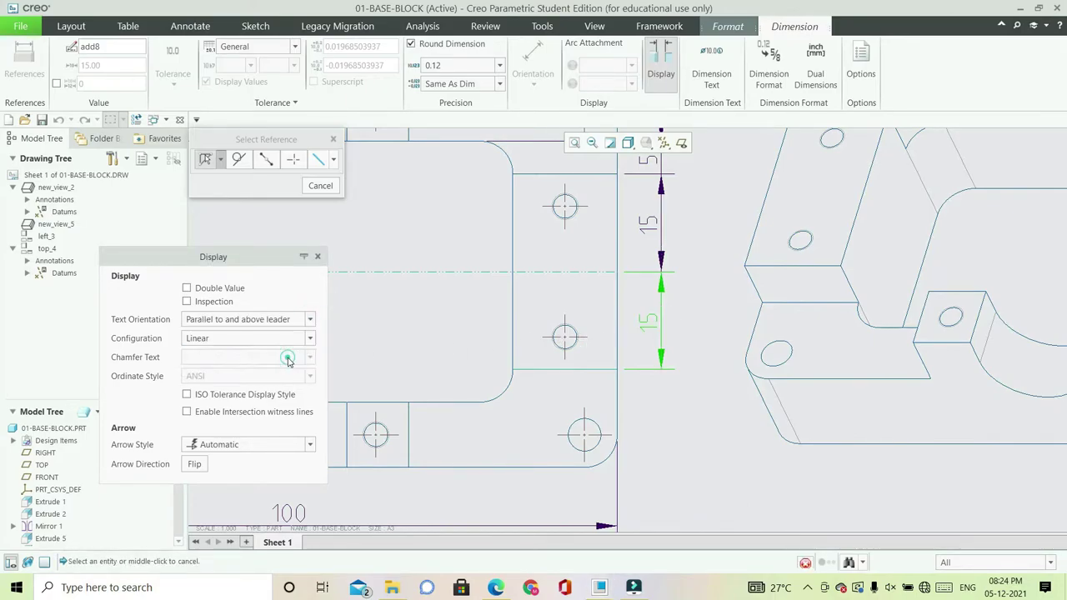
{"action": "left_click", "coordinate": [702, 337]}
- Add a radius dimension to the opening's upper-left inner corner, placed inside the opening with ISO-above-extended text orientation
{"action": "scroll", "coordinate": [593, 312], "scroll_direction": "down", "scroll_amount": 5}
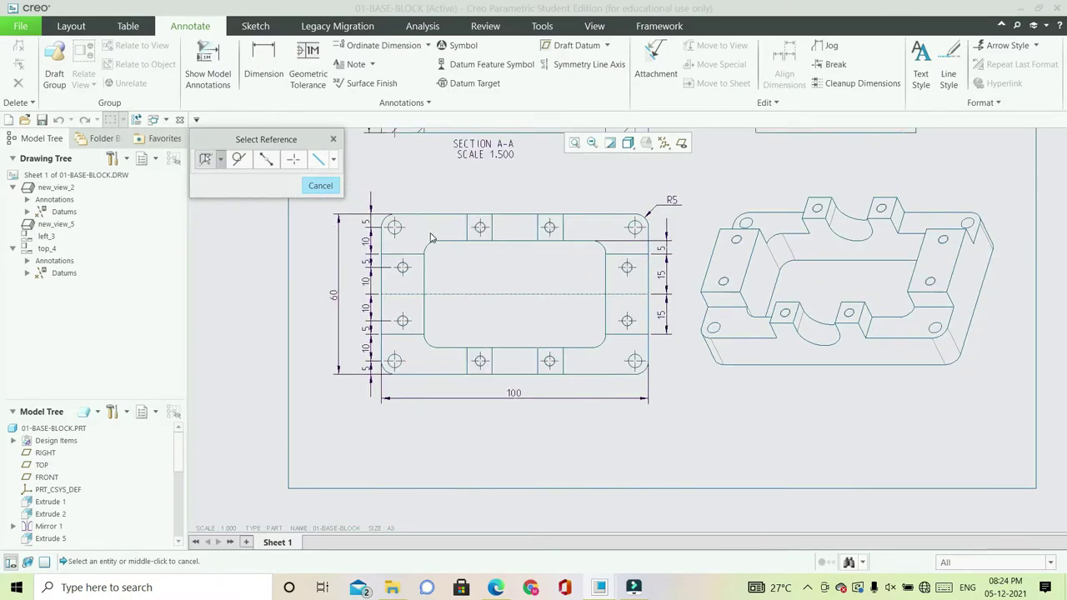
{"action": "scroll", "coordinate": [430, 234], "scroll_direction": "up", "scroll_amount": 3}
{"action": "left_click", "coordinate": [423, 260]}
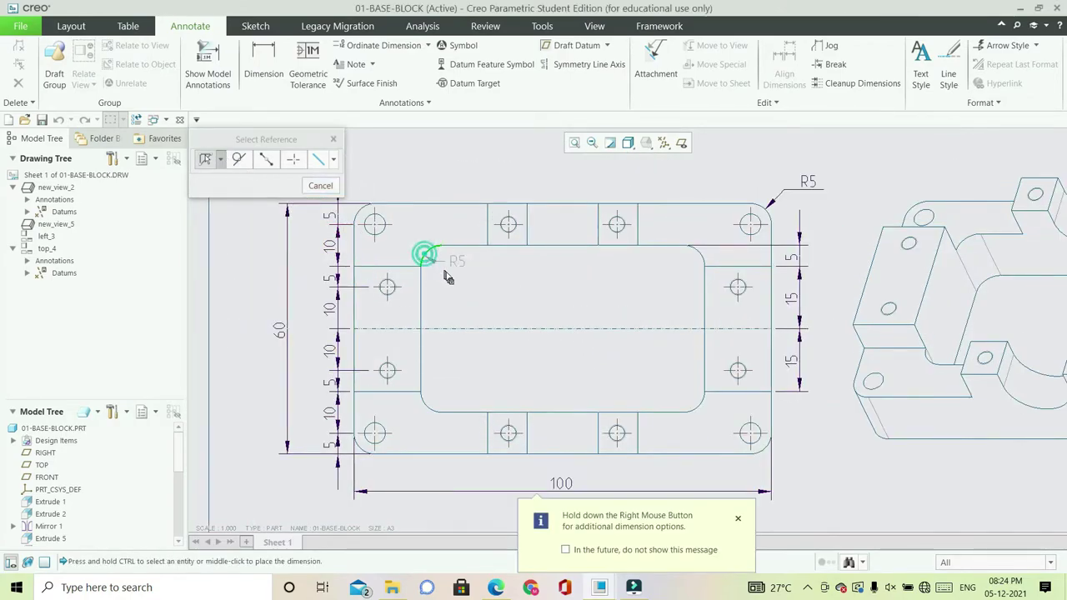
{"action": "middle_click", "coordinate": [474, 287]}
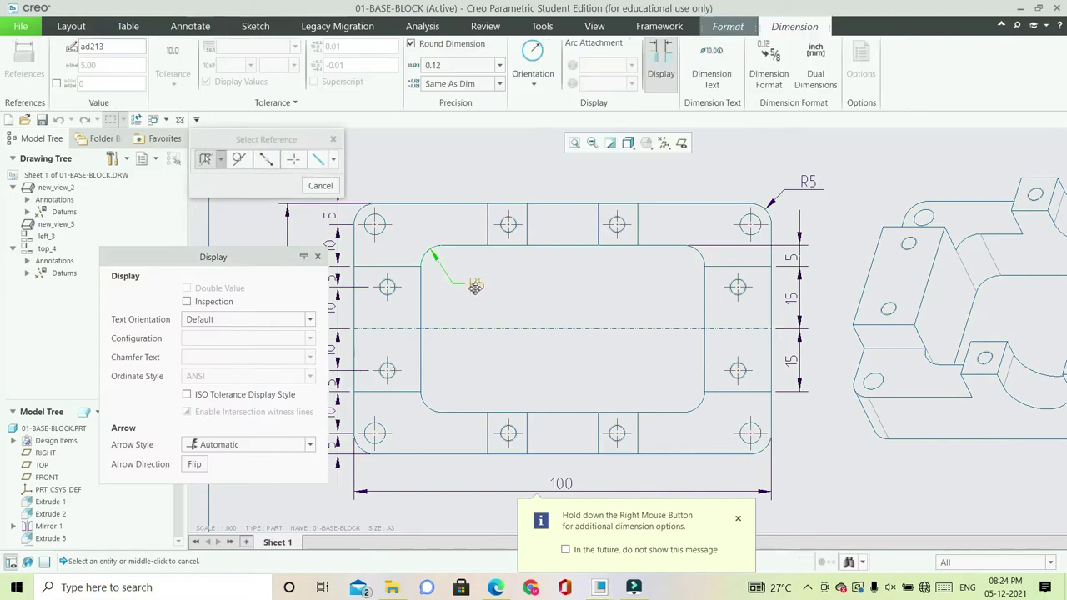
{"action": "left_click", "coordinate": [309, 321]}
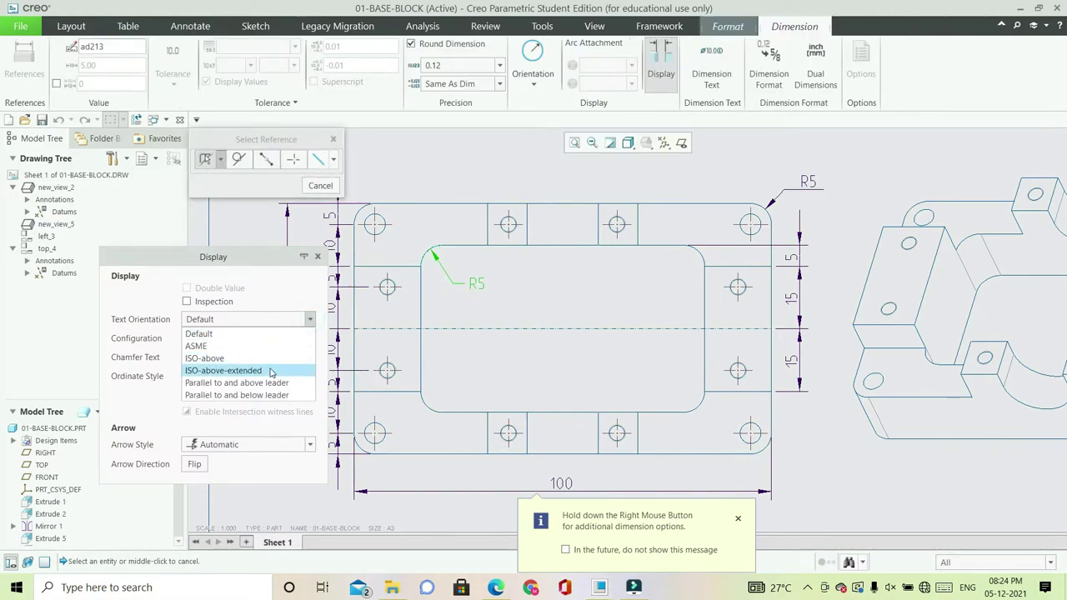
{"action": "left_click", "coordinate": [274, 369]}
{"action": "left_click_drag", "start_coordinate": [476, 276], "coordinate": [477, 269]}
{"action": "middle_click", "coordinate": [440, 173]}
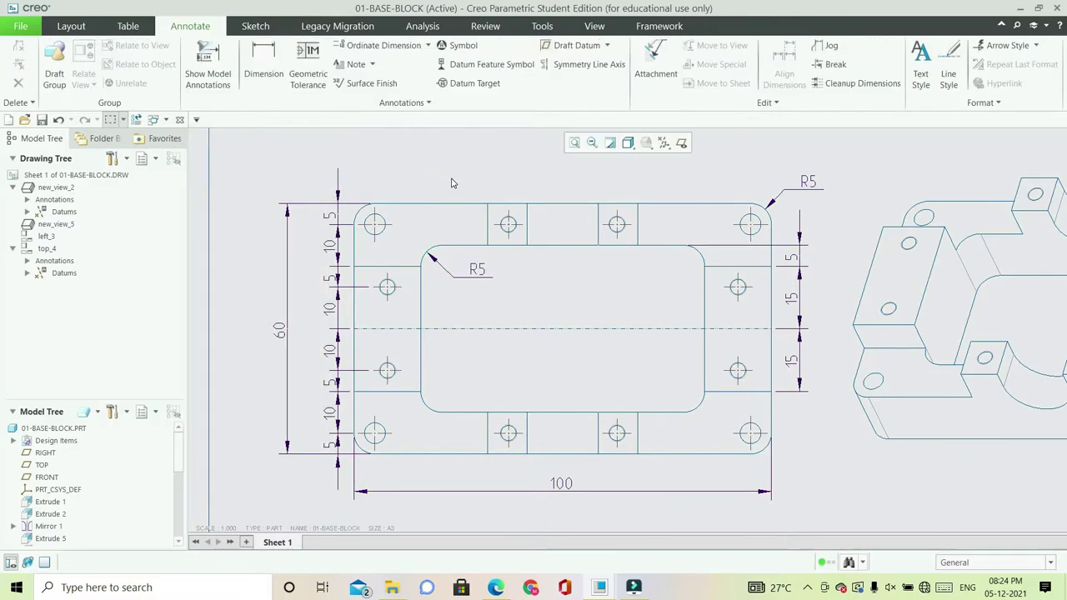
- Dimension the block's left edge to the lower-left corner hole's centre below the block, with text parallel to and above the leader
{"action": "scroll", "coordinate": [488, 447], "scroll_direction": "down", "scroll_amount": 3}
{"action": "scroll", "coordinate": [420, 434], "scroll_direction": "up", "scroll_amount": 8}
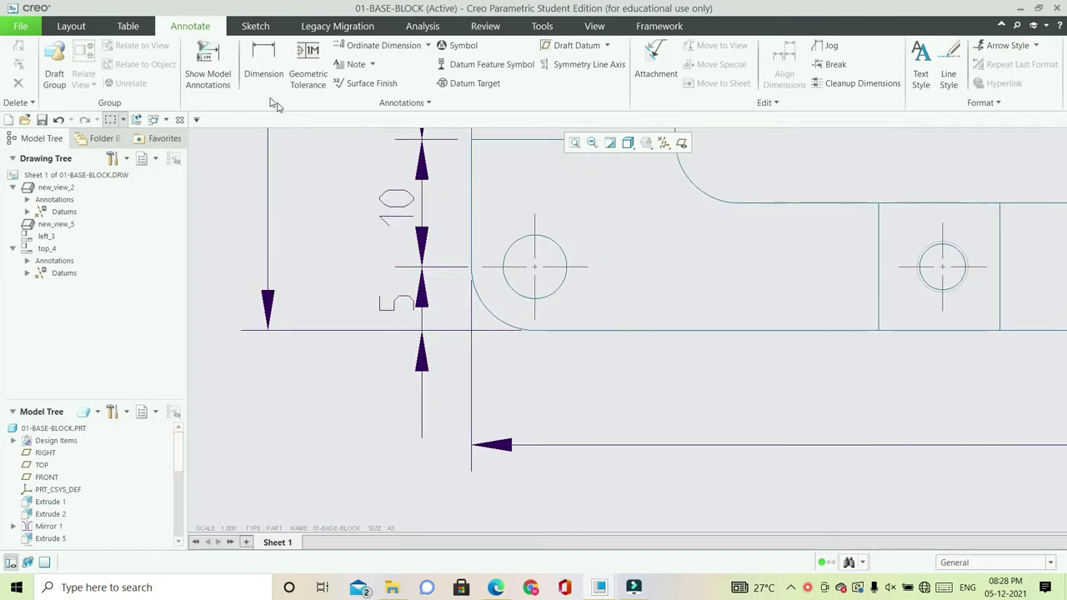
{"action": "left_click", "coordinate": [263, 66]}
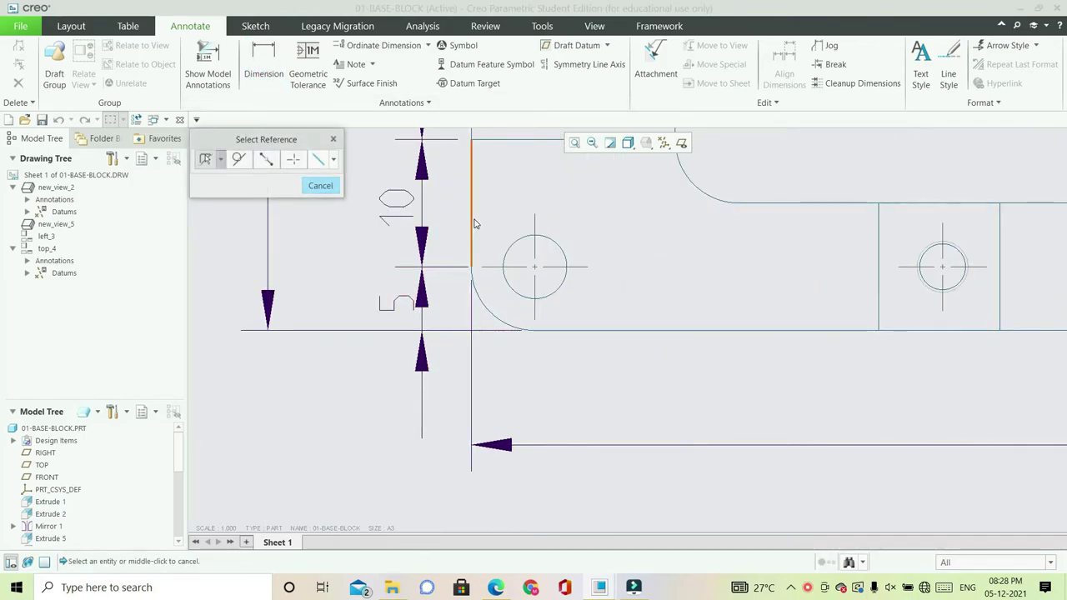
{"action": "left_click", "coordinate": [473, 221]}
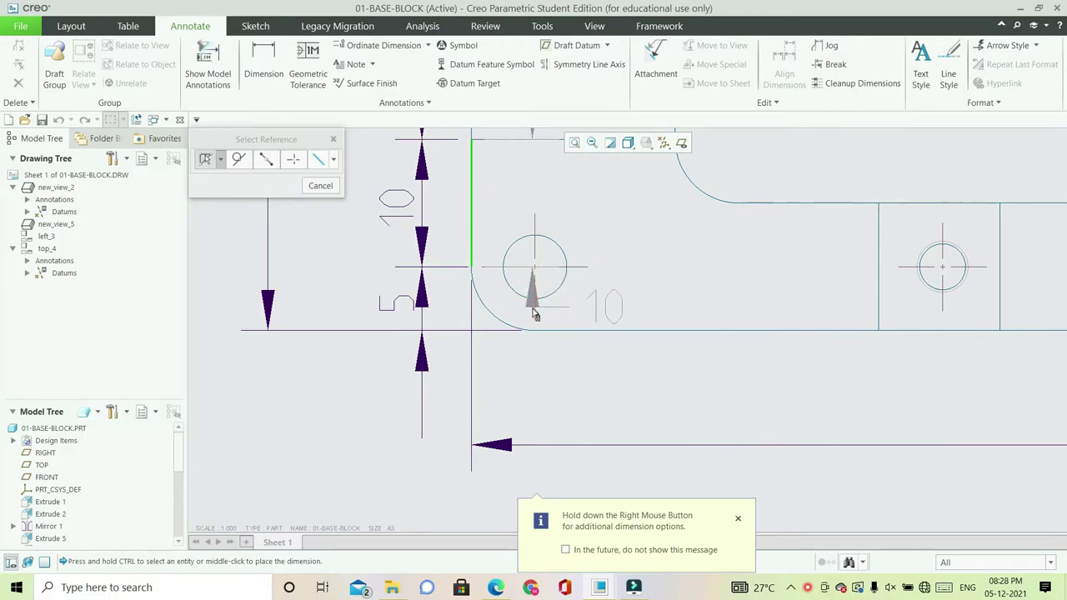
{"action": "left_click", "coordinate": [536, 310], "text": "ctrl"}
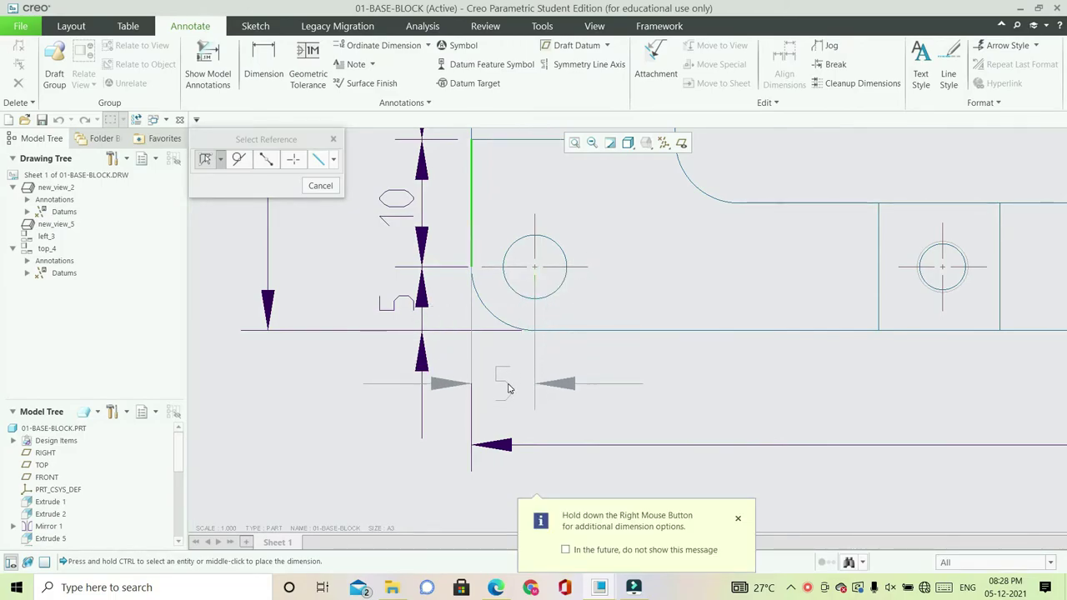
{"action": "middle_click", "coordinate": [503, 385]}
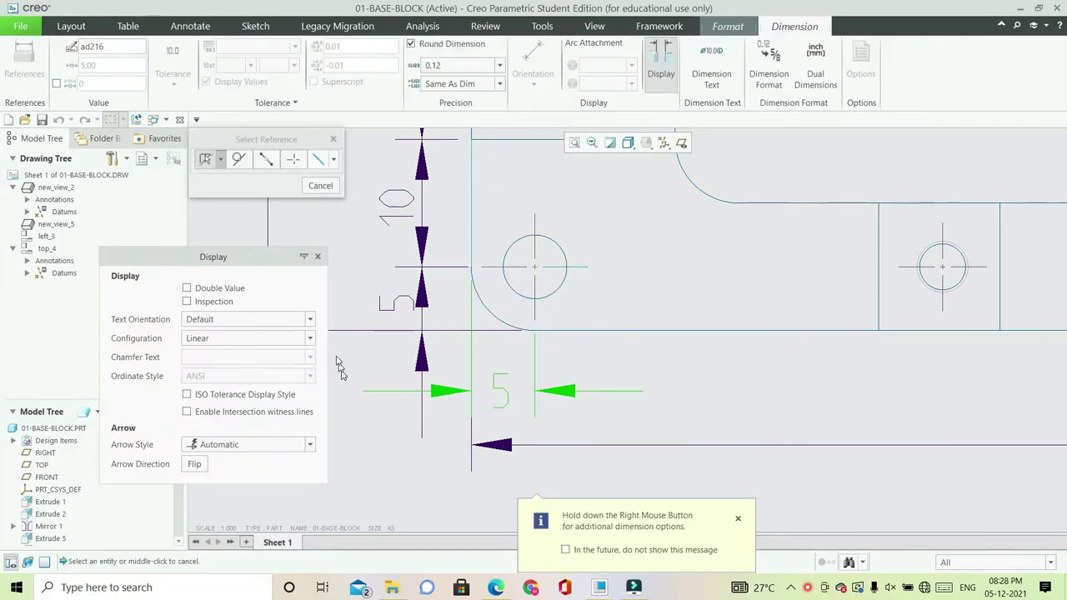
{"action": "left_click", "coordinate": [313, 322]}
{"action": "left_click", "coordinate": [281, 358]}
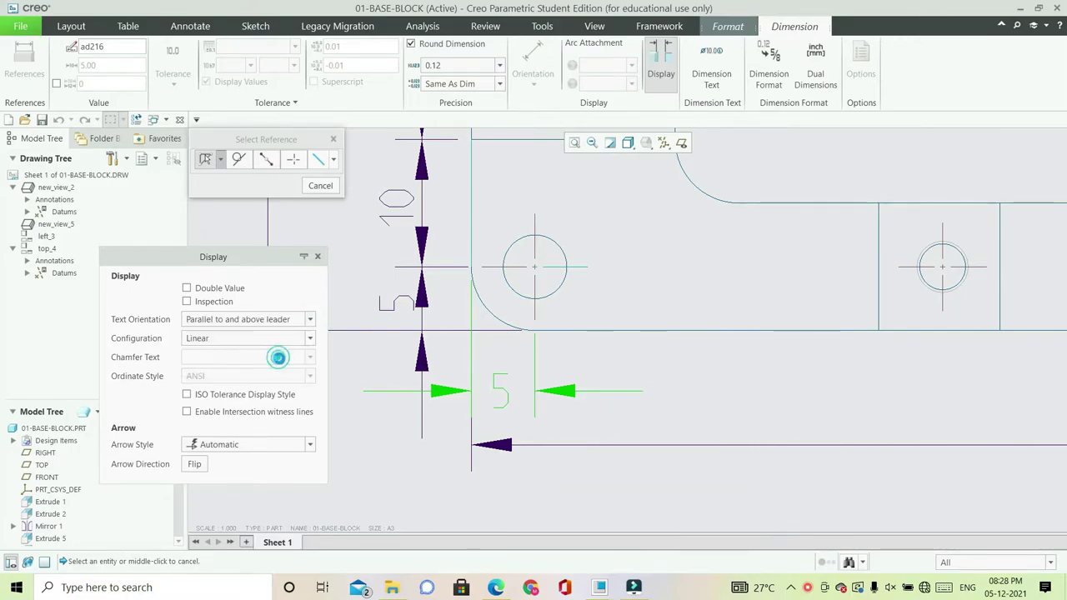
{"action": "left_click_drag", "start_coordinate": [500, 366], "coordinate": [501, 368]}
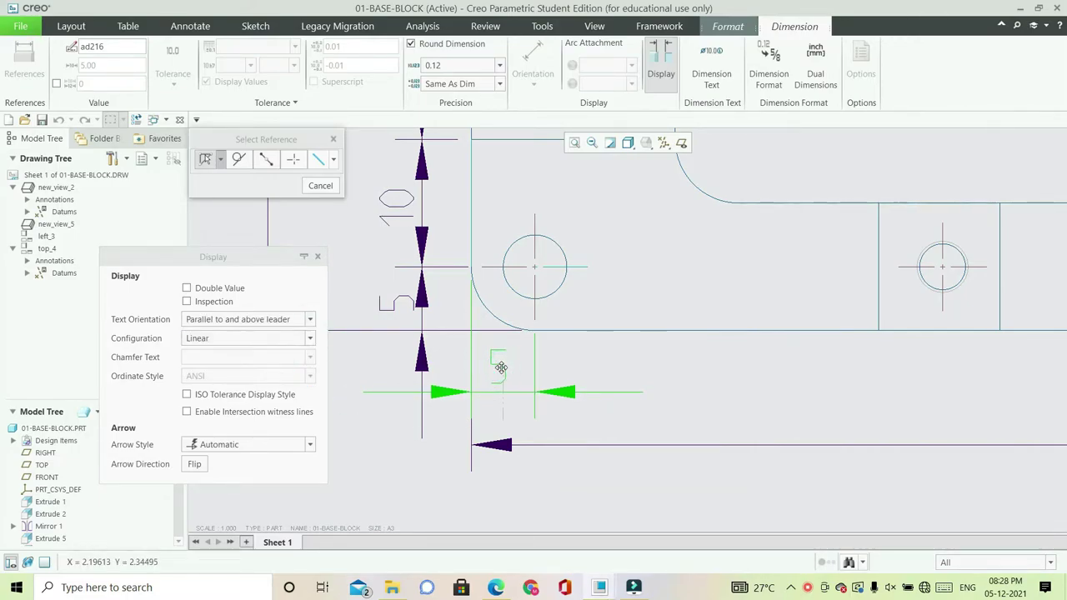
- Dimension the lower-left corner hole's centre to the opening's left edge, in line with the adjacent dimension, with text parallel to and above the leader
{"action": "scroll", "coordinate": [501, 367], "scroll_direction": "down", "scroll_amount": 3}
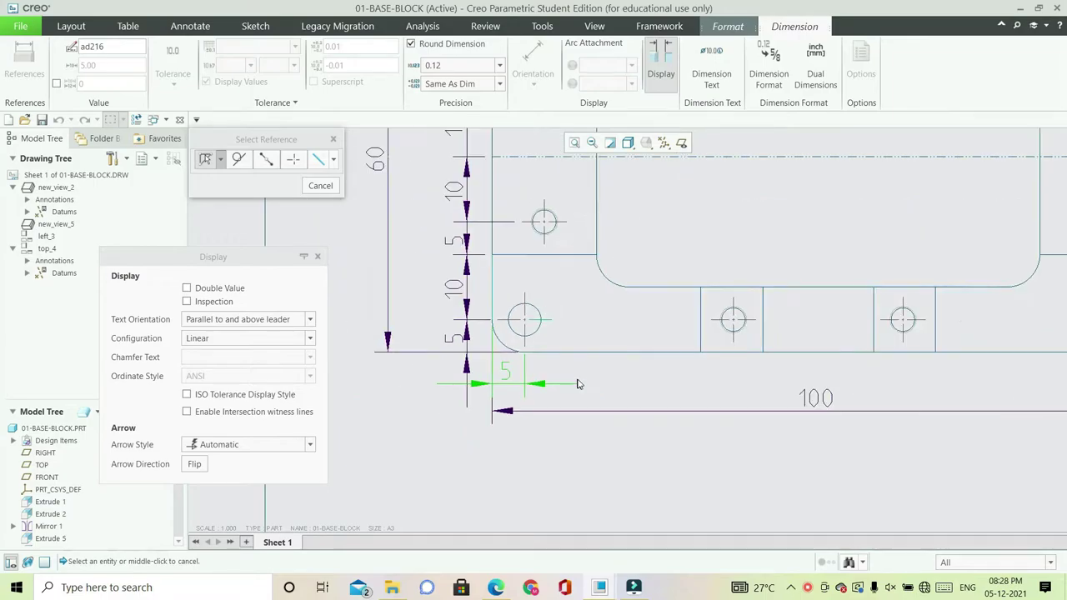
{"action": "left_click", "coordinate": [595, 216]}
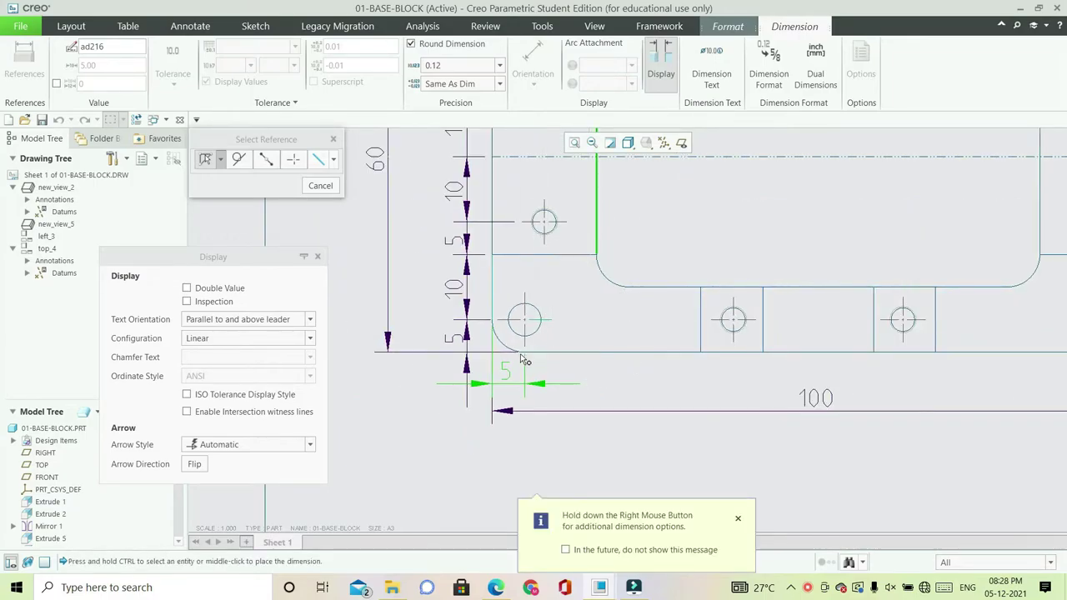
{"action": "middle_click", "coordinate": [566, 385]}
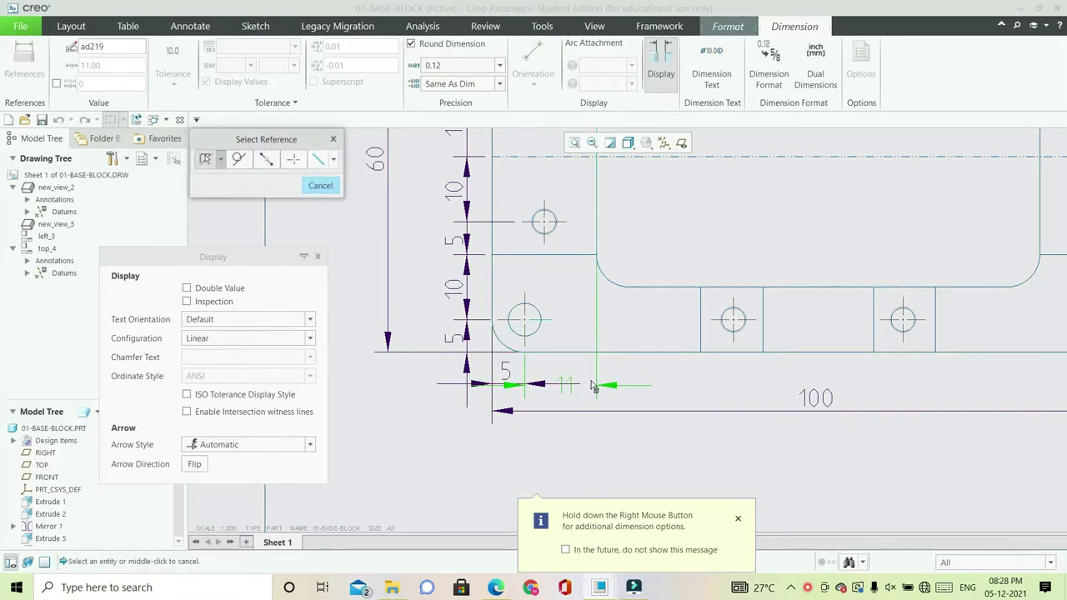
{"action": "middle_click", "coordinate": [567, 381]}
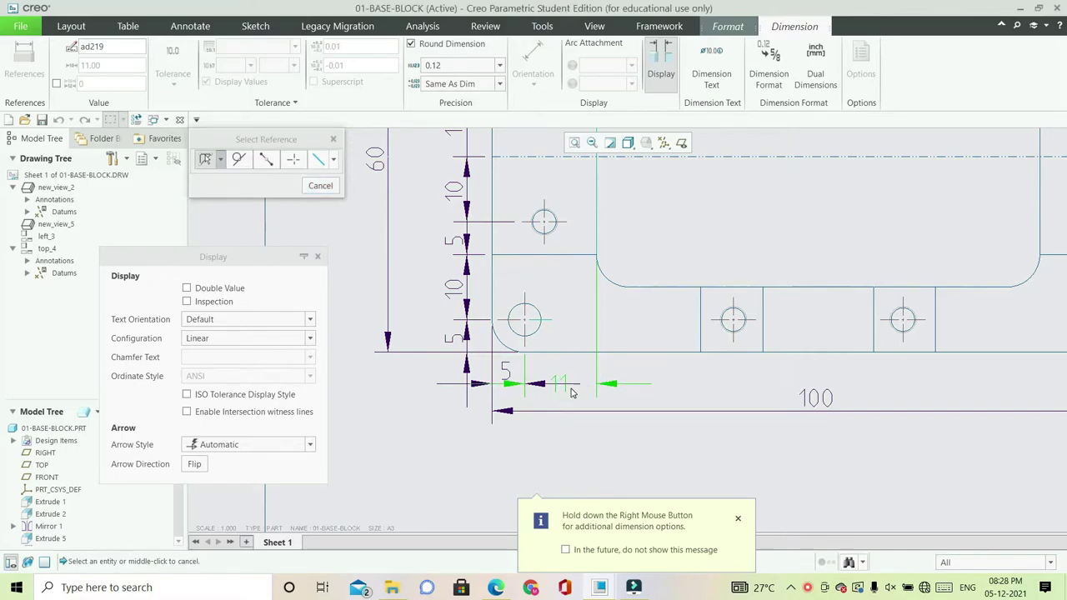
{"action": "left_click", "coordinate": [311, 325]}
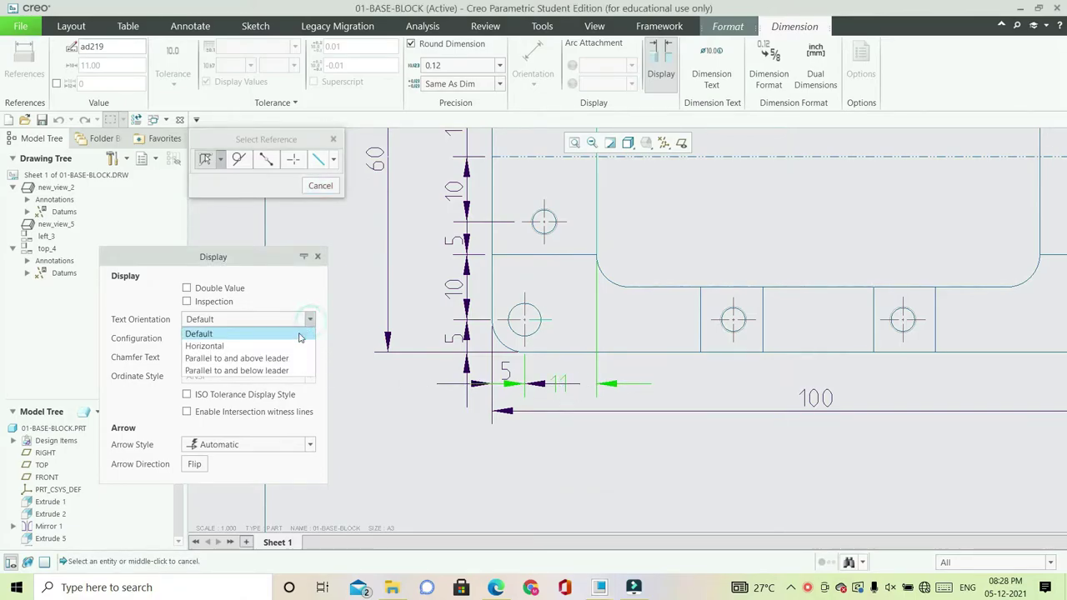
{"action": "left_click", "coordinate": [288, 360]}
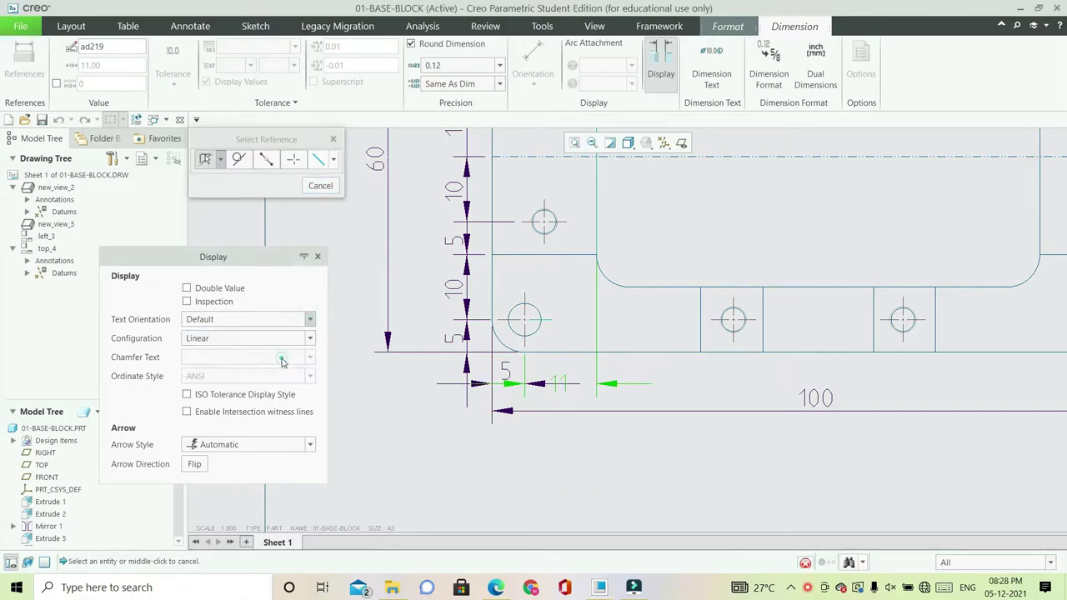
{"action": "middle_click", "coordinate": [532, 474]}
{"action": "middle_click", "coordinate": [532, 473]}
- Dimension the opening's left edge to the first bottom pad's left edge, aligned with the lower dimension row, with text parallel to and above the leader
{"action": "scroll", "coordinate": [517, 426], "scroll_direction": "up", "scroll_amount": 1}
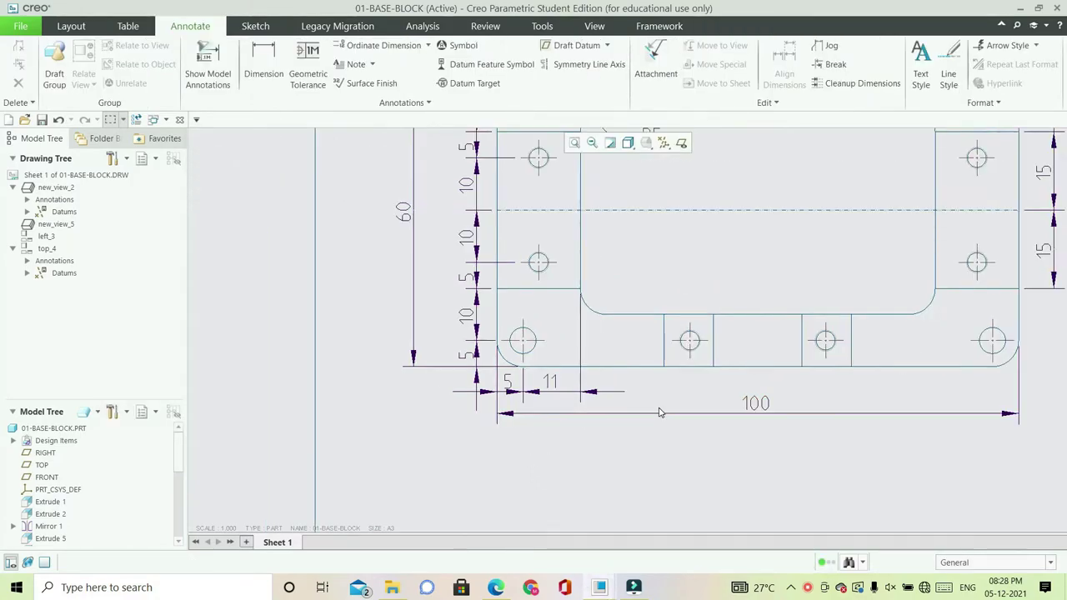
{"action": "scroll", "coordinate": [659, 412], "scroll_direction": "down", "scroll_amount": 1}
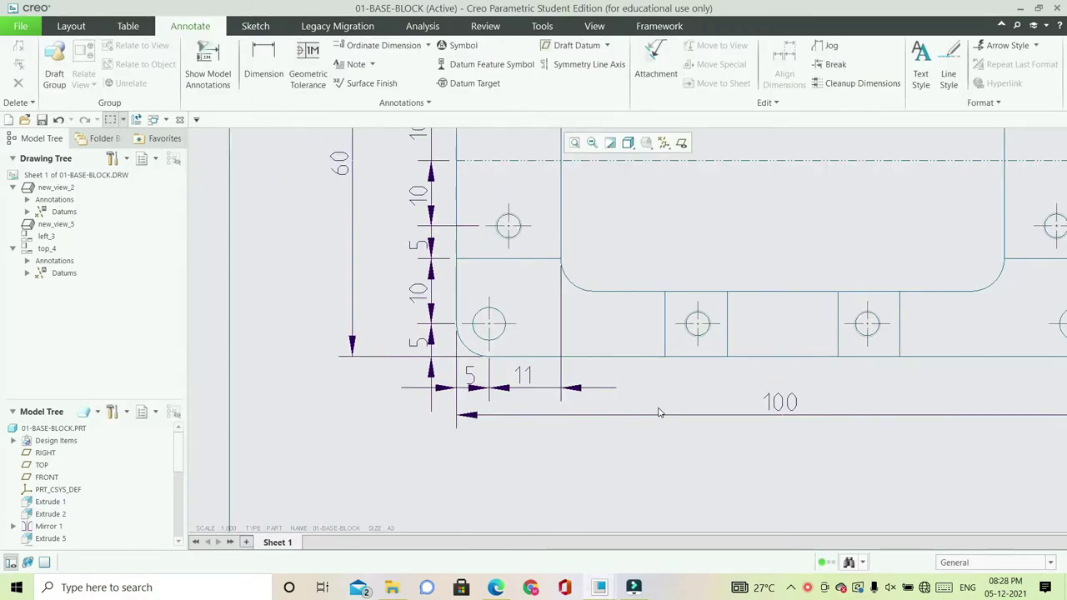
{"action": "left_click", "coordinate": [263, 63]}
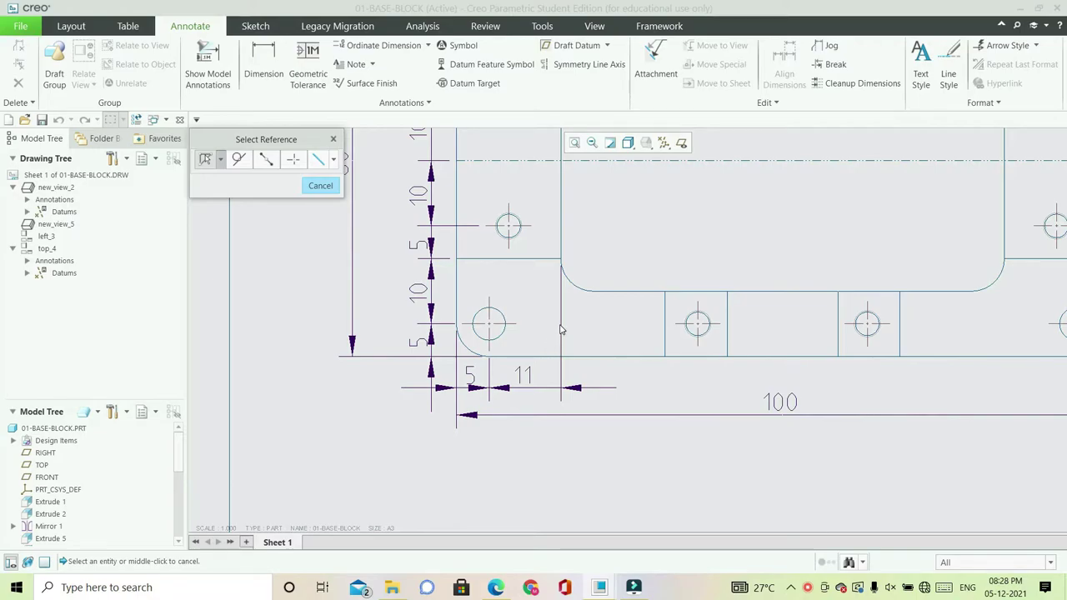
{"action": "left_click", "coordinate": [559, 240]}
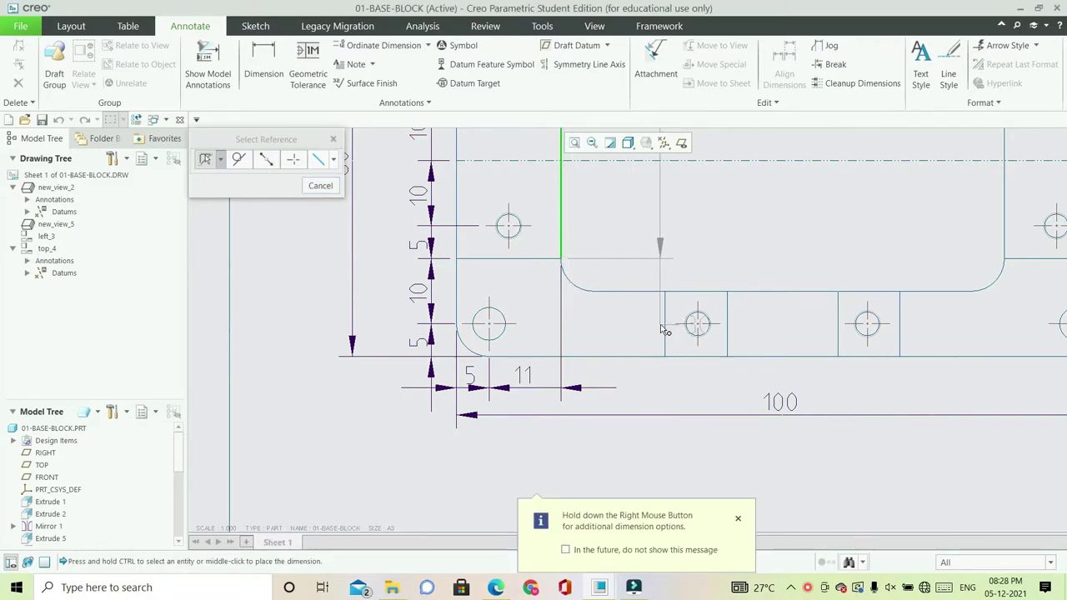
{"action": "left_click", "coordinate": [665, 329]}
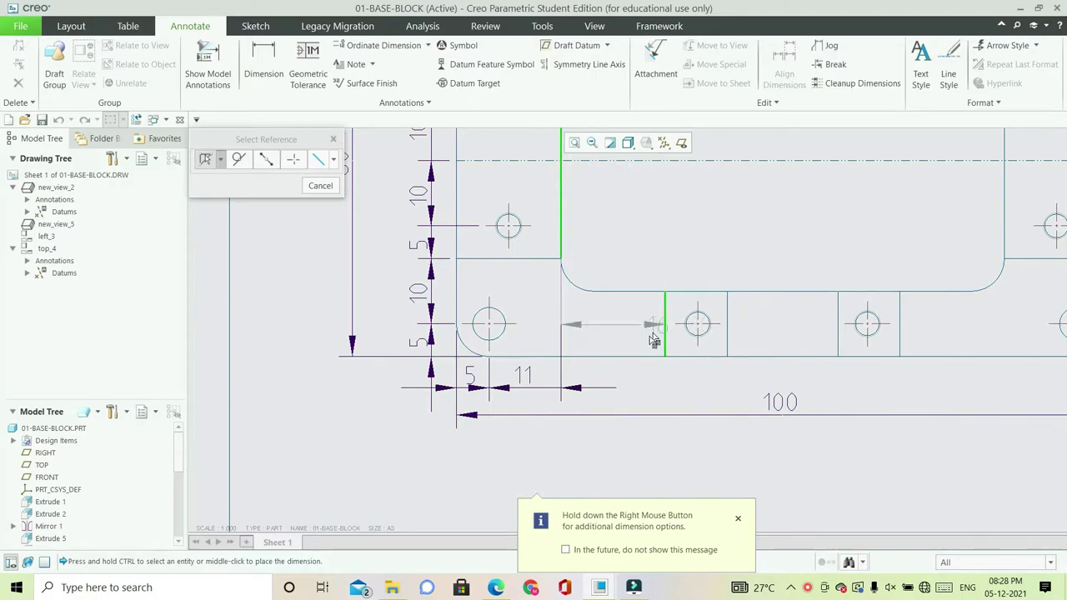
{"action": "middle_click", "coordinate": [618, 382]}
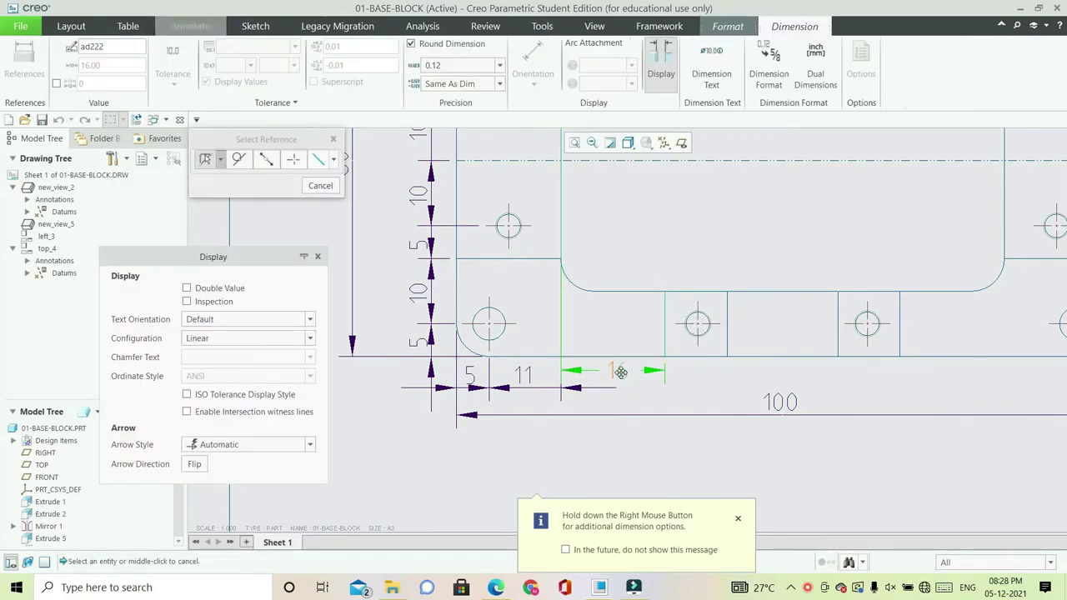
{"action": "left_click_drag", "start_coordinate": [620, 382], "coordinate": [619, 390]}
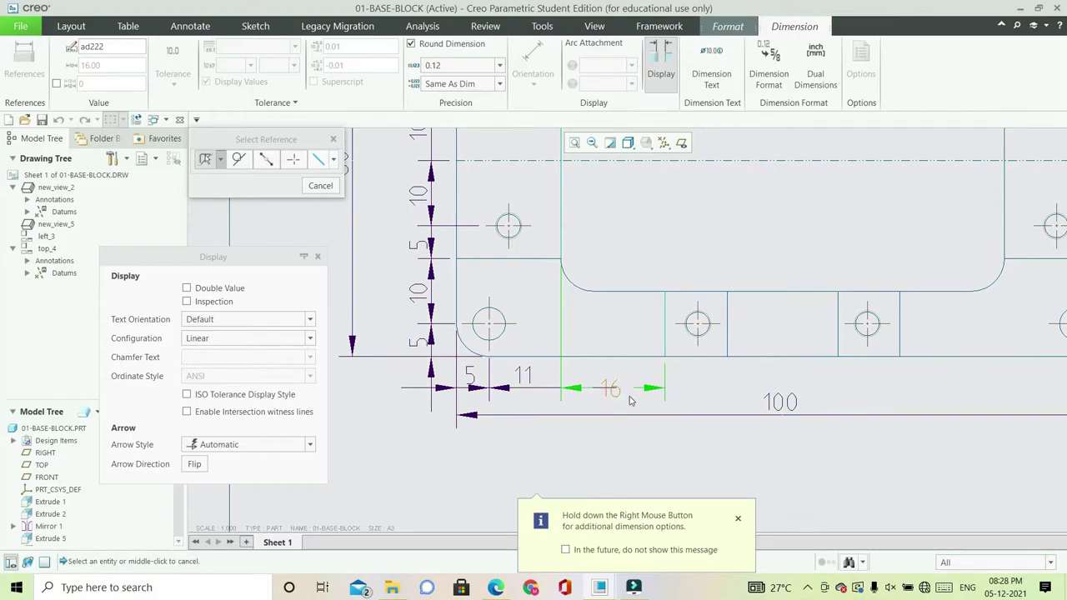
{"action": "left_click", "coordinate": [316, 324]}
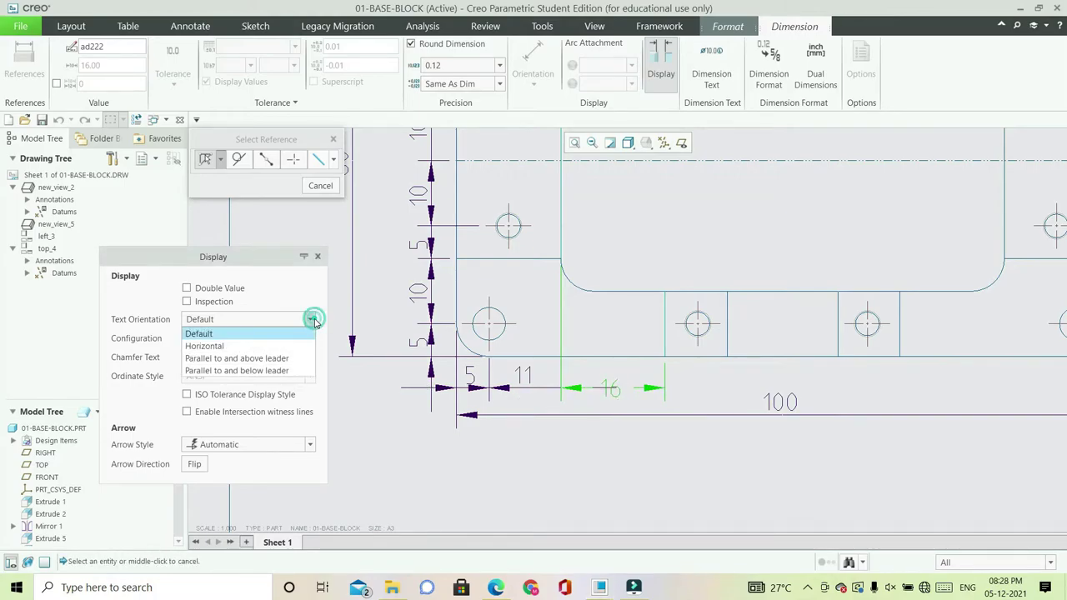
{"action": "left_click", "coordinate": [276, 360]}
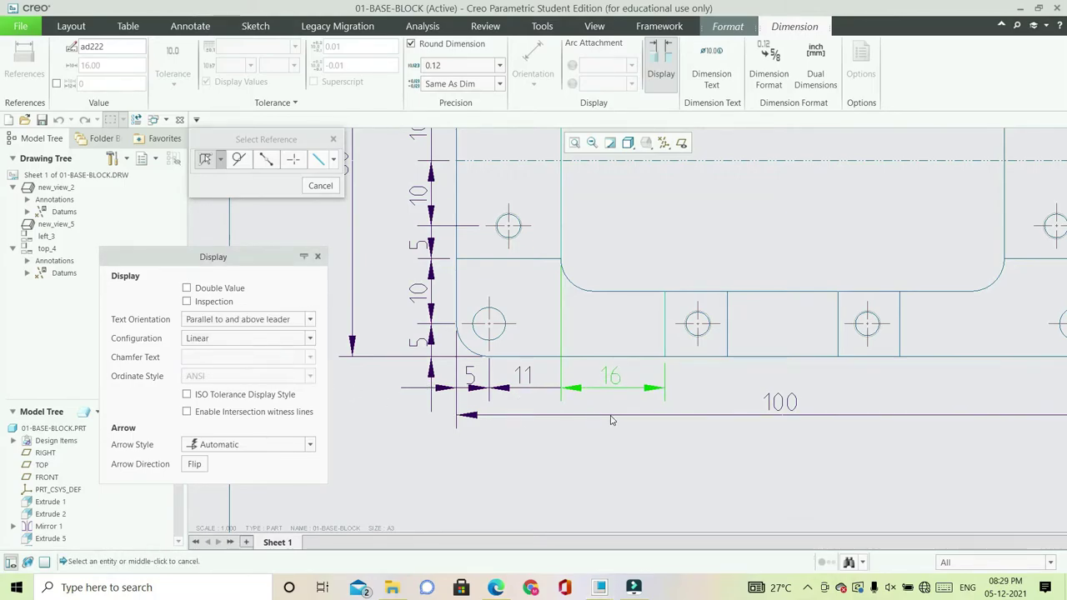
- Dimension the first bottom pad's left edge to its hole centre in the lower dimension row, with text parallel to and above the leader
{"action": "scroll", "coordinate": [609, 421], "scroll_direction": "up", "scroll_amount": 3}
{"action": "scroll", "coordinate": [610, 400], "scroll_direction": "down", "scroll_amount": 4}
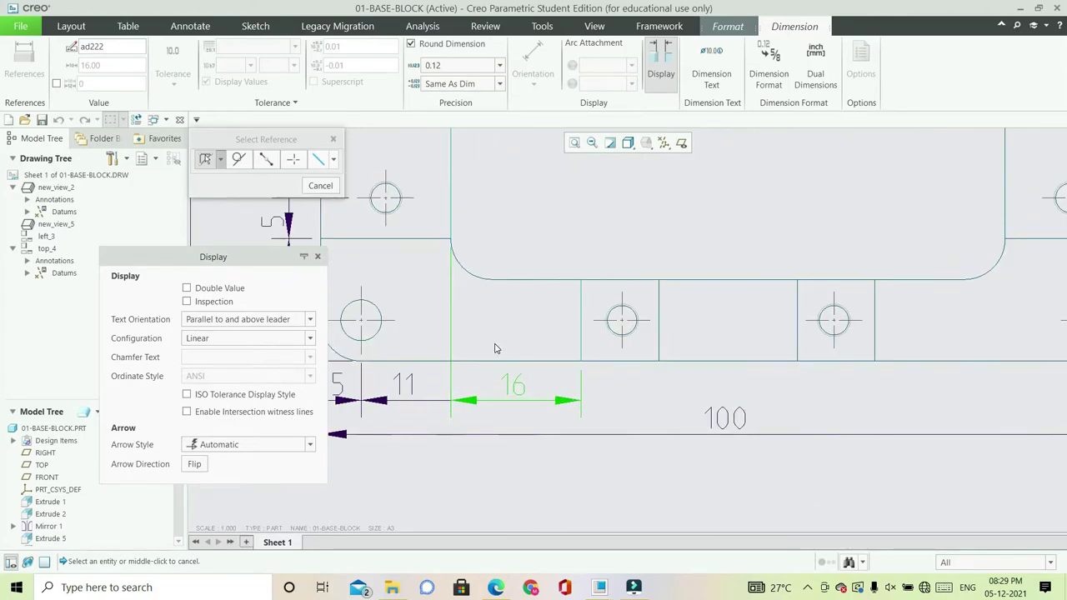
{"action": "left_click", "coordinate": [583, 321]}
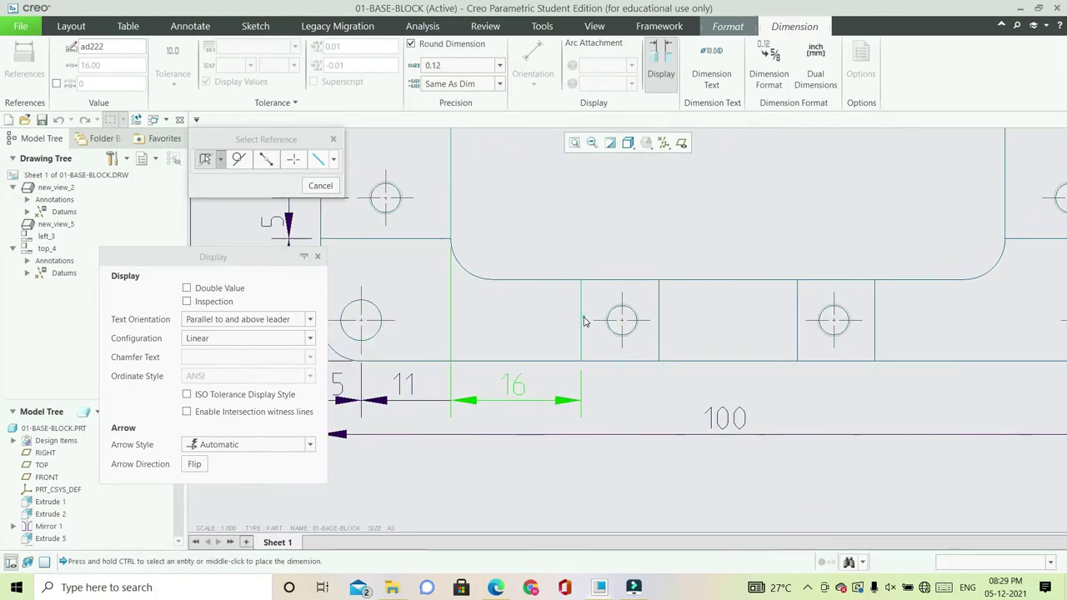
{"action": "left_click", "coordinate": [622, 310], "text": "ctrl"}
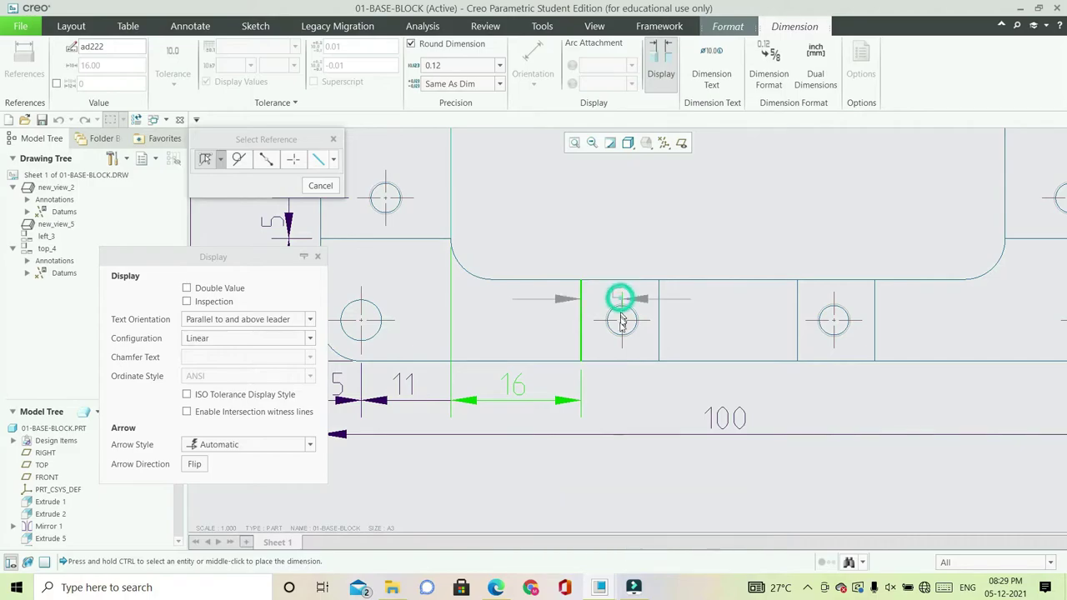
{"action": "middle_click", "coordinate": [599, 405]}
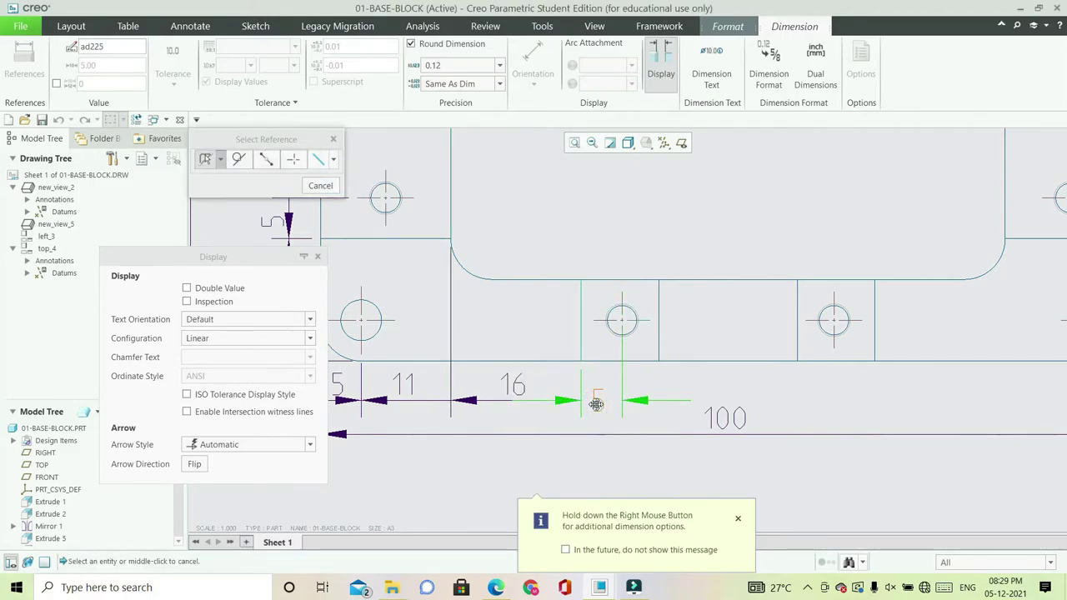
{"action": "left_click", "coordinate": [309, 320]}
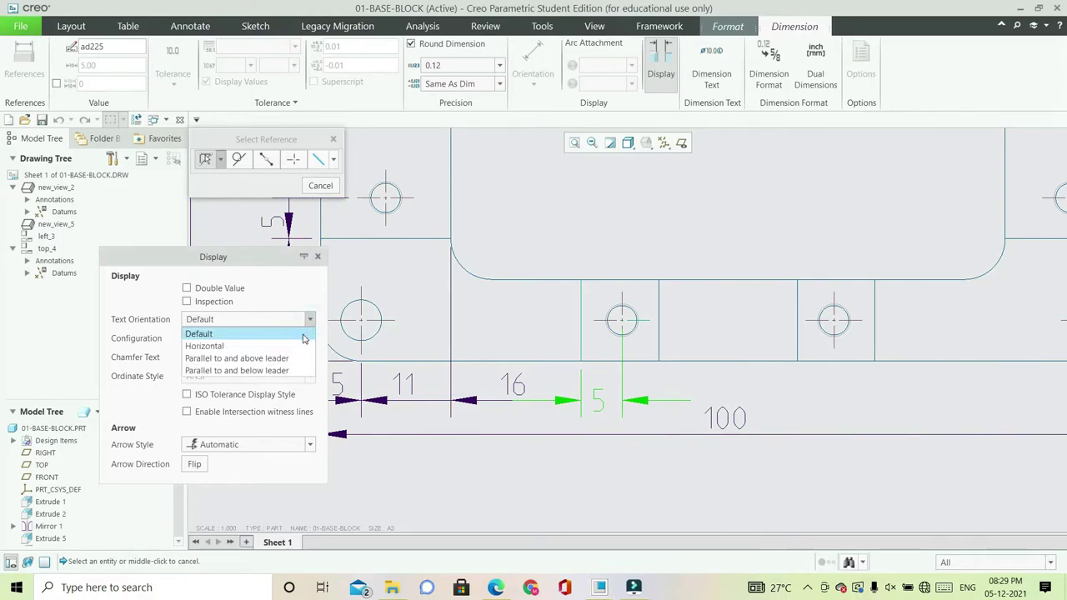
{"action": "left_click", "coordinate": [290, 358]}
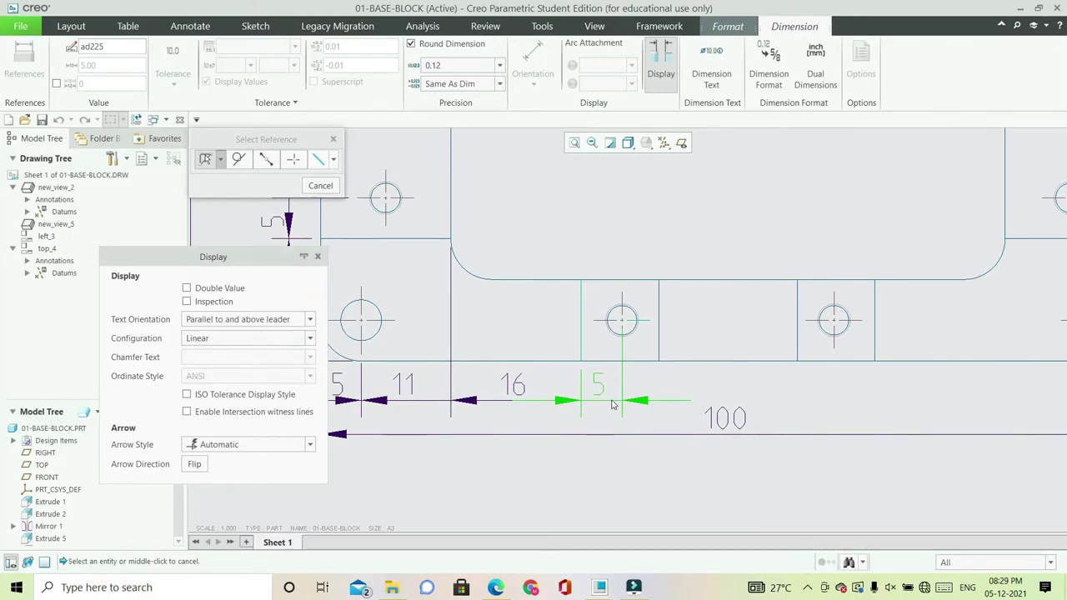
- Dimension the first bottom pad's hole centre to the pad's right edge in the same row, with text parallel to and above the leader
{"action": "left_click", "coordinate": [659, 343]}
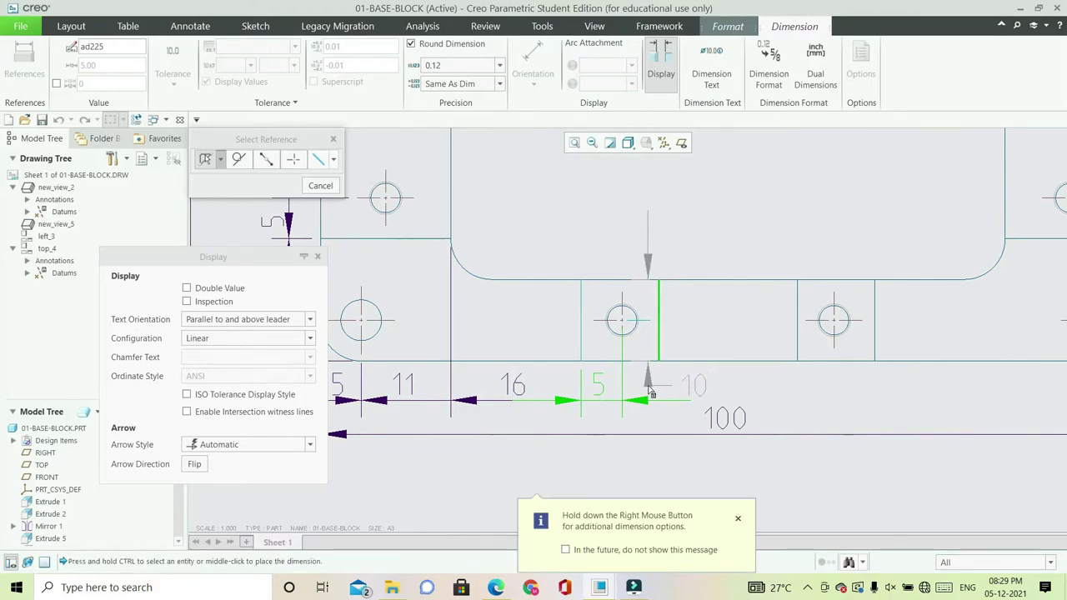
{"action": "left_click", "coordinate": [621, 333], "text": "ctrl"}
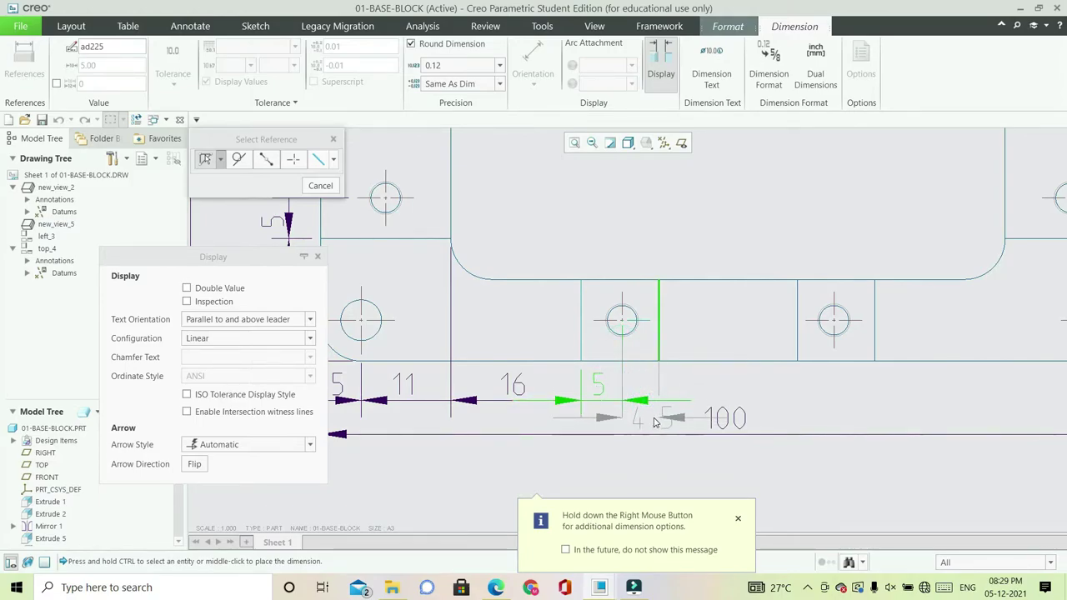
{"action": "middle_click", "coordinate": [648, 420]}
{"action": "left_click_drag", "start_coordinate": [646, 420], "coordinate": [650, 404]}
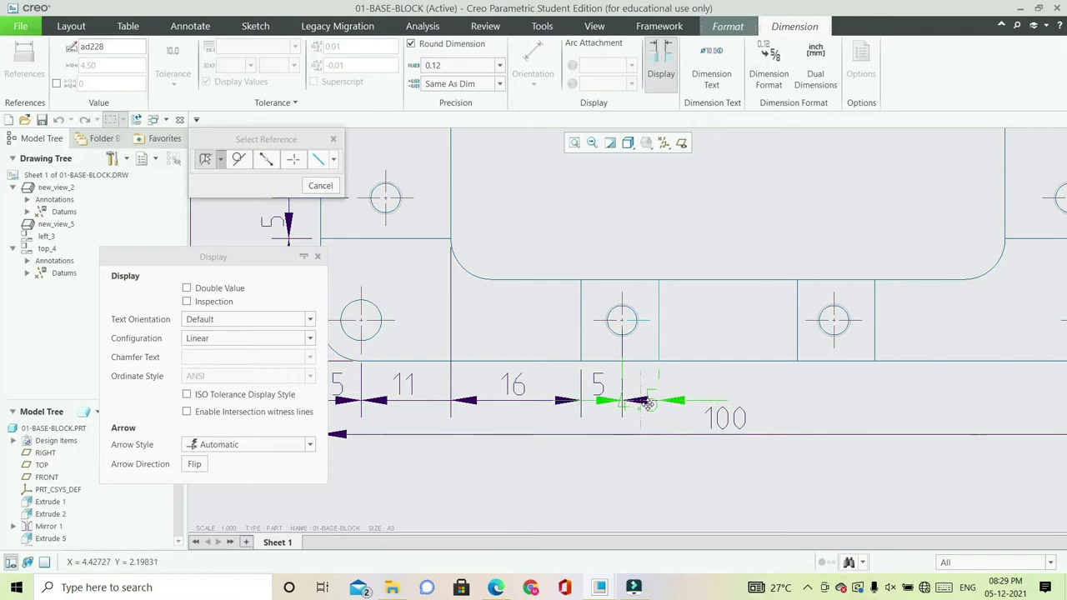
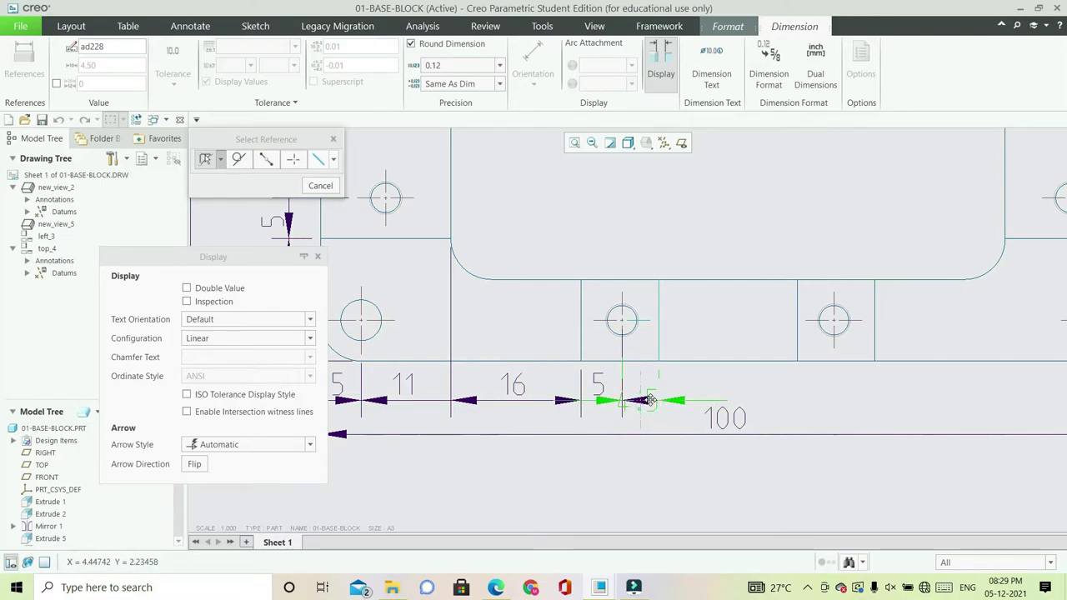
{"action": "left_click", "coordinate": [311, 320]}
{"action": "left_click", "coordinate": [306, 357]}
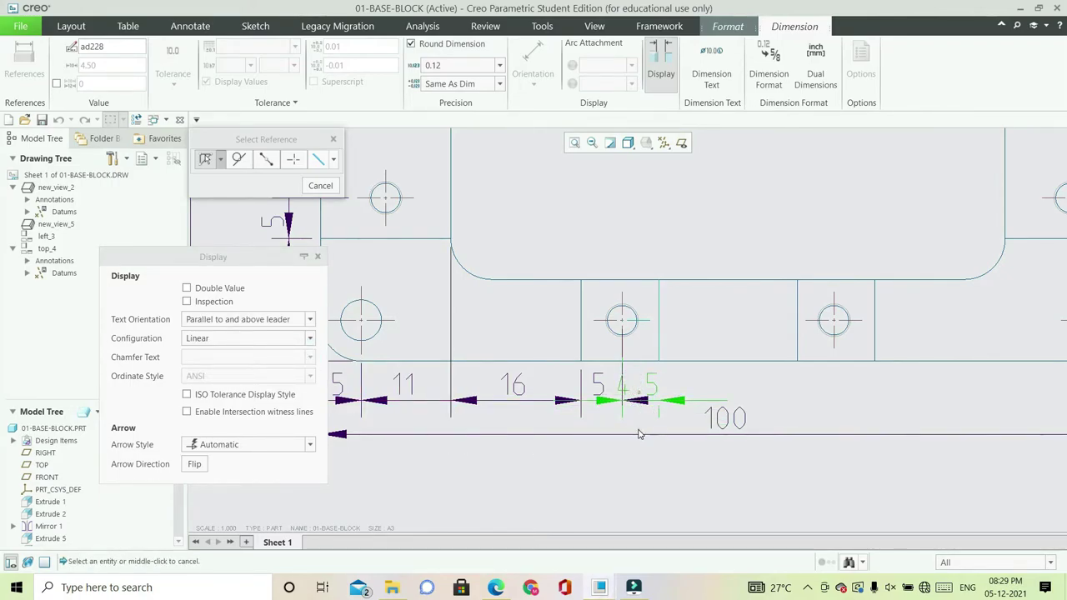
{"action": "left_click", "coordinate": [638, 432]}
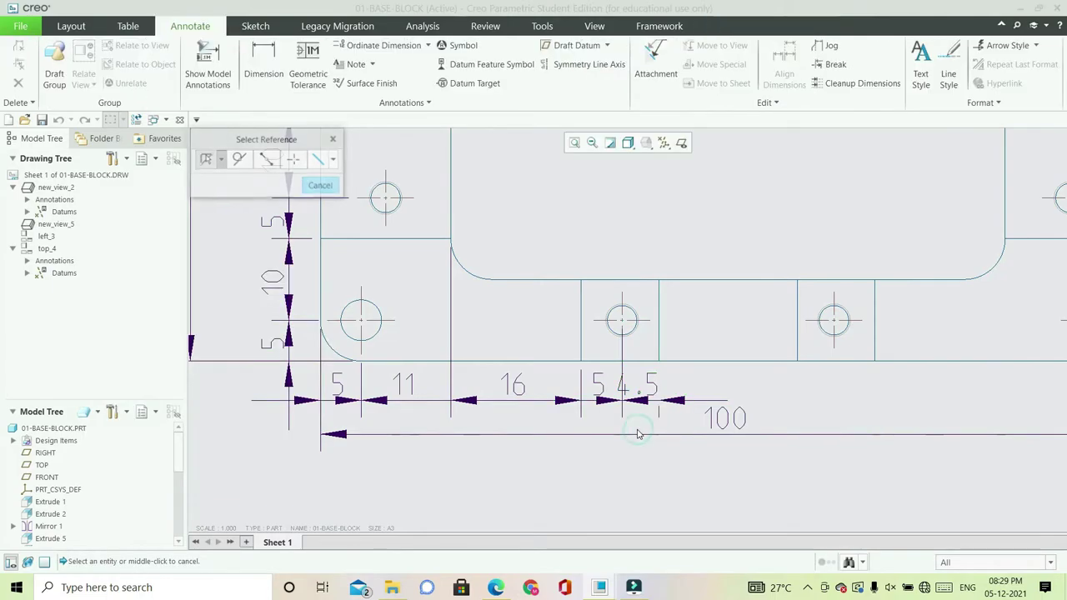
{"action": "left_click", "coordinate": [642, 385]}
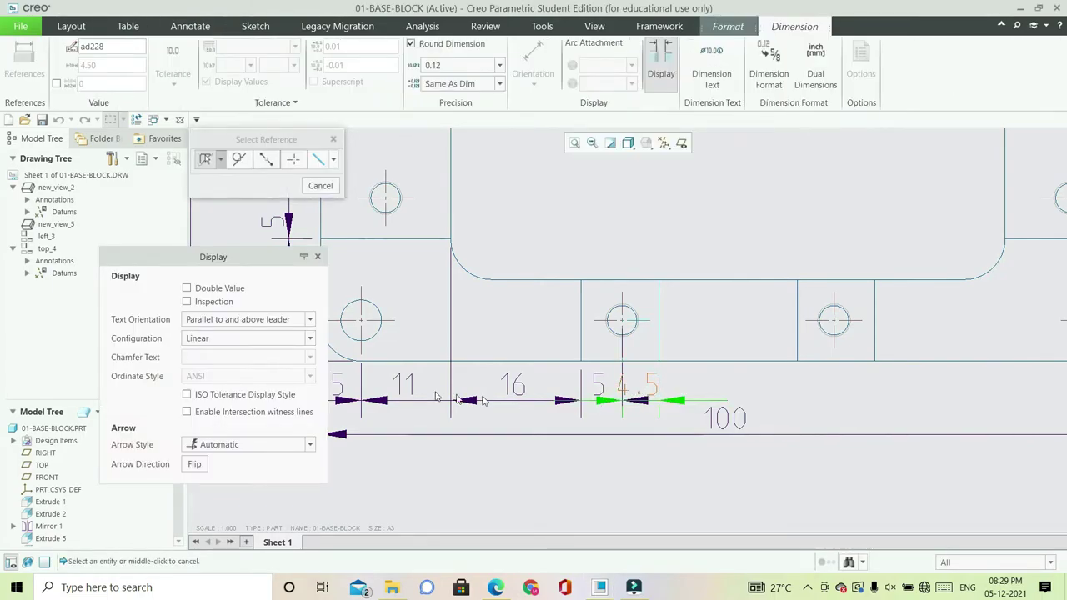
- Move the 4.5 dimension's text outside its witness lines, beyond the first bottom pad's right edge
{"action": "left_click_drag", "start_coordinate": [648, 386], "coordinate": [681, 387]}
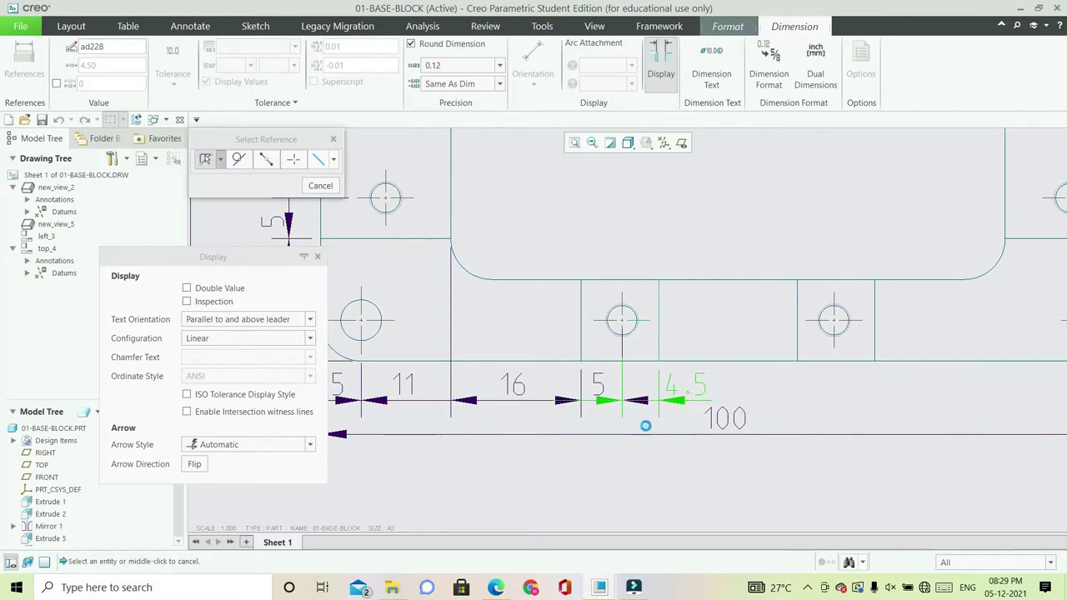
{"action": "left_click", "coordinate": [611, 423]}
- Dimension the first bottom pad's right edge to the second pad's left edge in the lower row, with text parallel to and above the leader
{"action": "scroll", "coordinate": [765, 427], "scroll_direction": "up", "scroll_amount": 3}
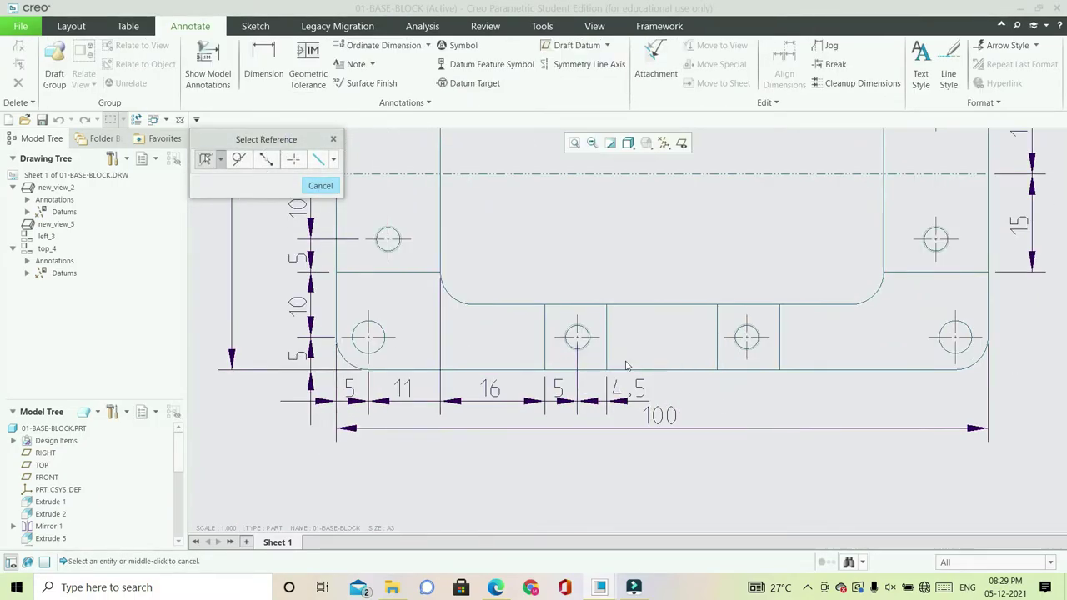
{"action": "left_click", "coordinate": [609, 350]}
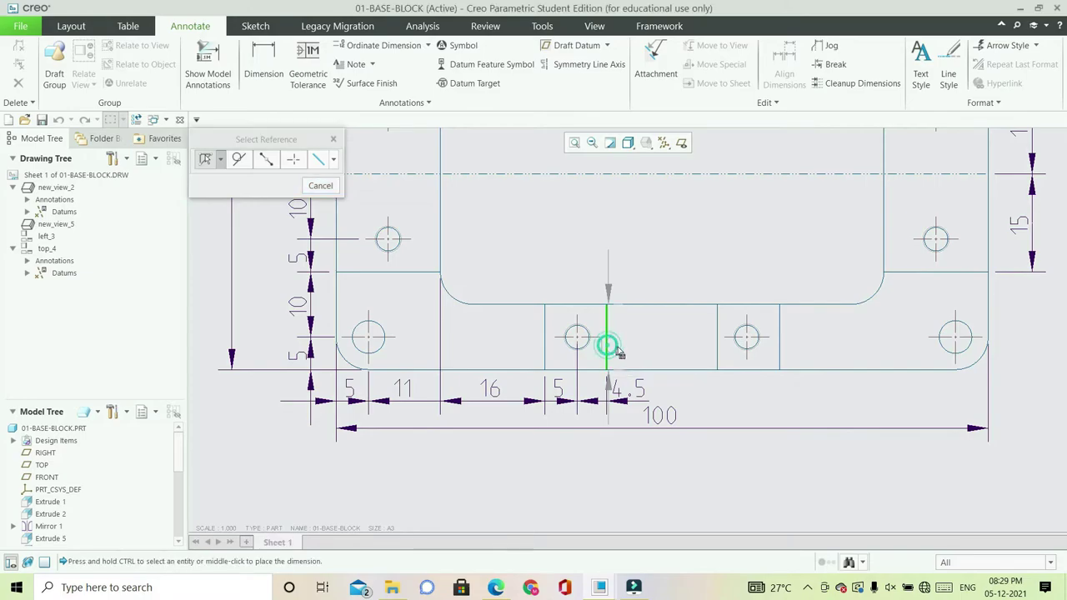
{"action": "left_click", "coordinate": [716, 349], "text": "ctrl"}
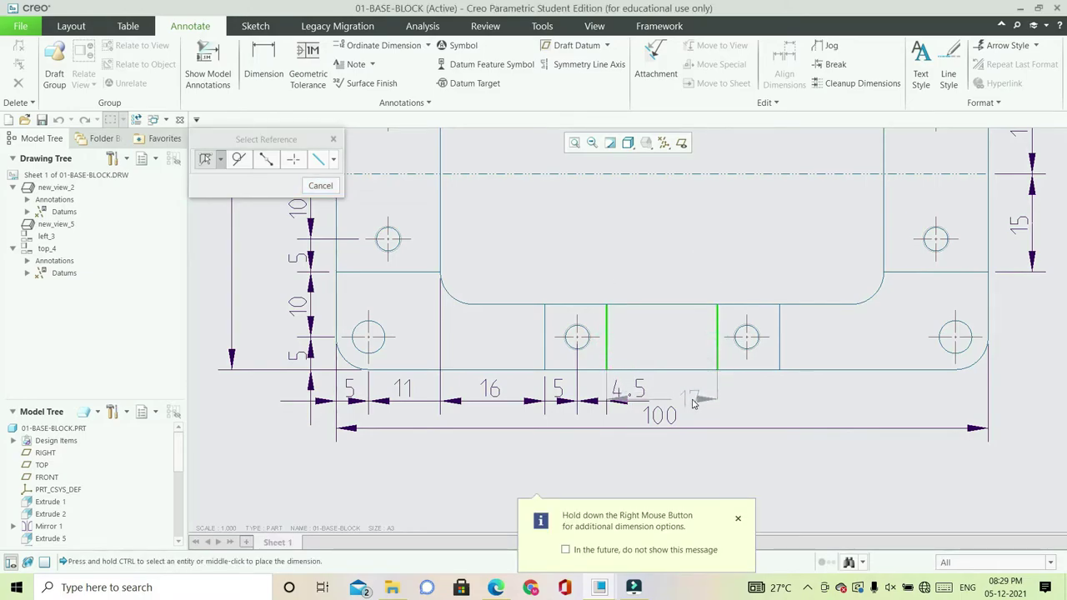
{"action": "middle_click", "coordinate": [687, 403]}
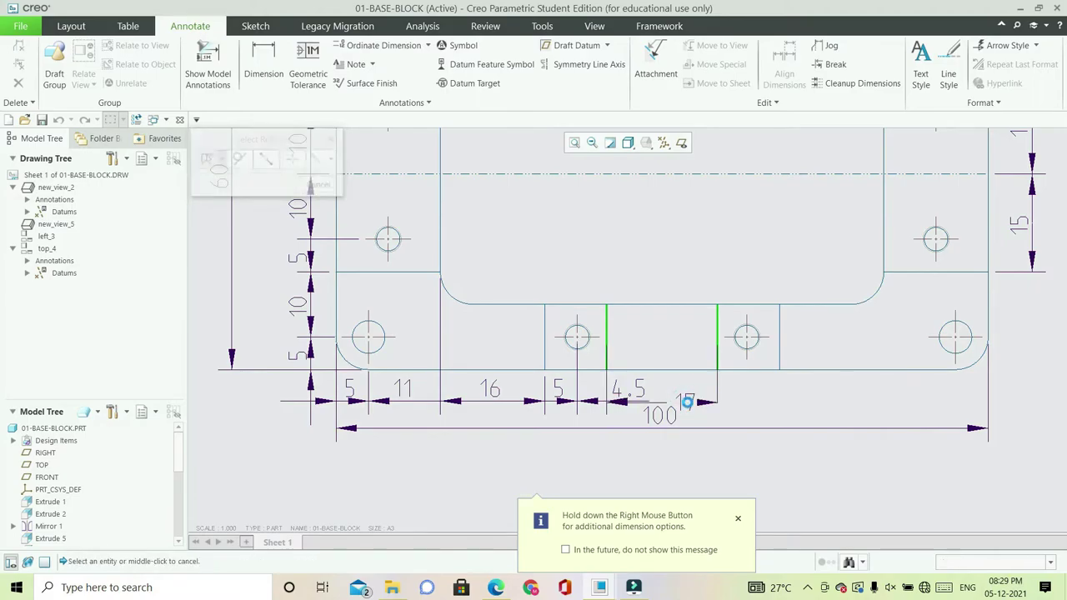
{"action": "left_click_drag", "start_coordinate": [679, 399], "coordinate": [681, 400]}
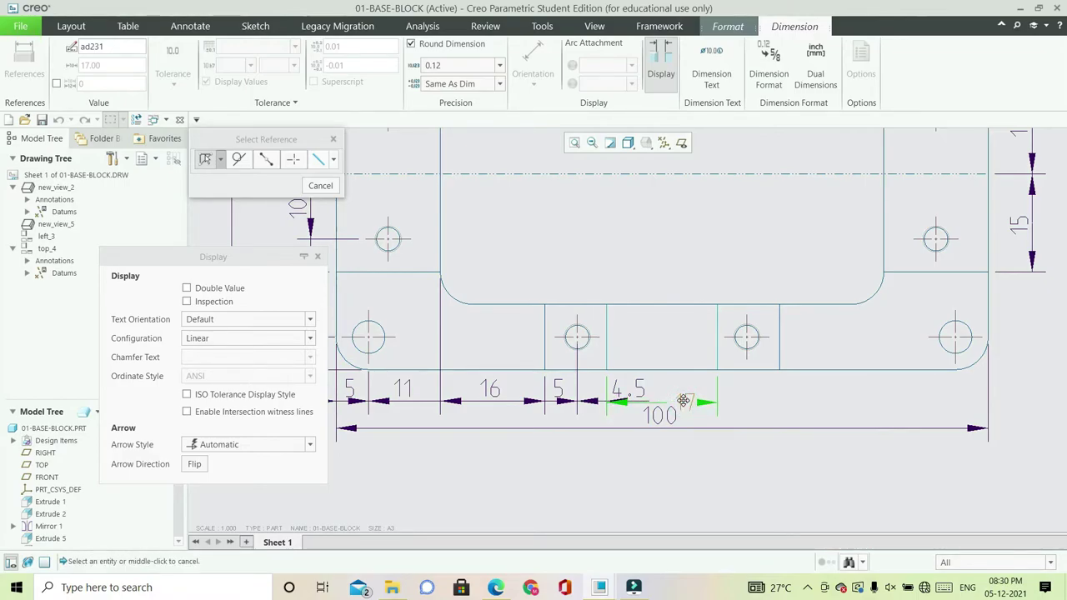
{"action": "left_click_drag", "start_coordinate": [682, 400], "coordinate": [681, 399]}
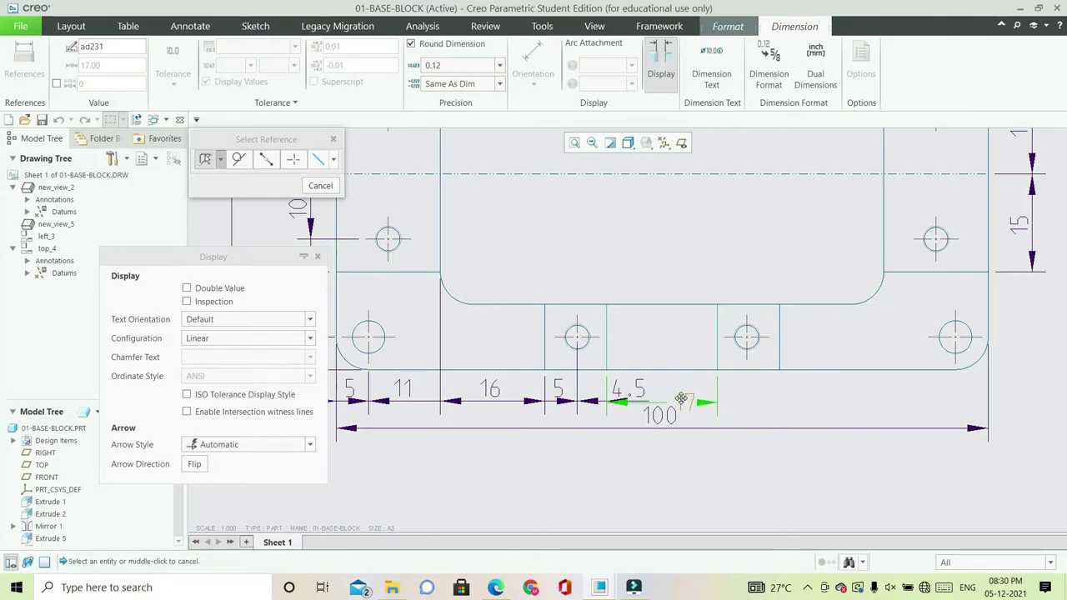
{"action": "left_click", "coordinate": [309, 318]}
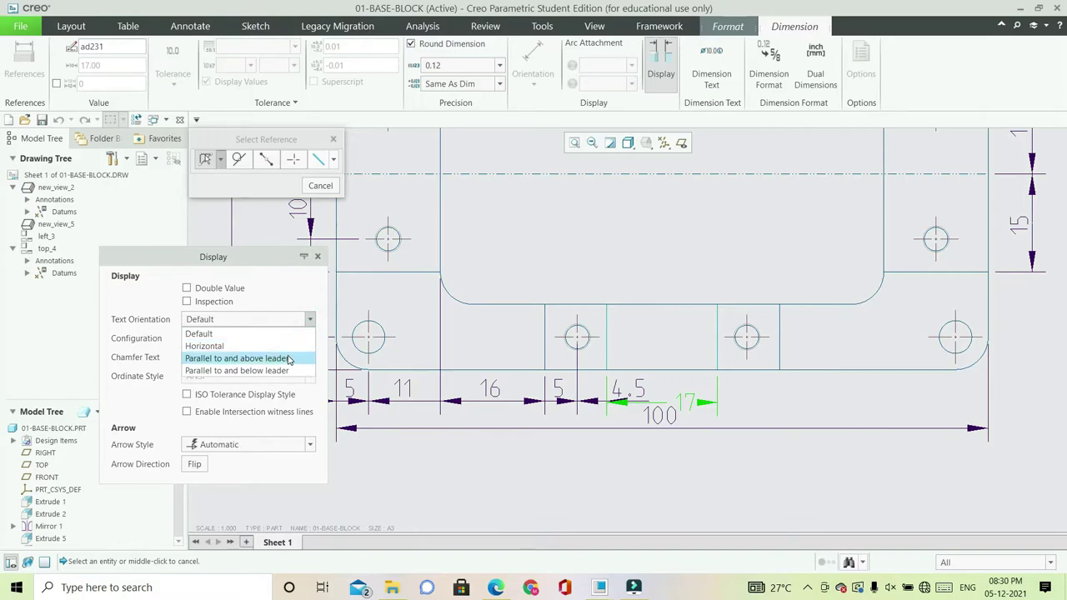
{"action": "left_click", "coordinate": [288, 359]}
- Move the 4.5 text between its witness lines, and align the 17 dimension with the lower row, centring its text
{"action": "left_click", "coordinate": [625, 388]}
{"action": "left_click_drag", "start_coordinate": [624, 387], "coordinate": [623, 386]}
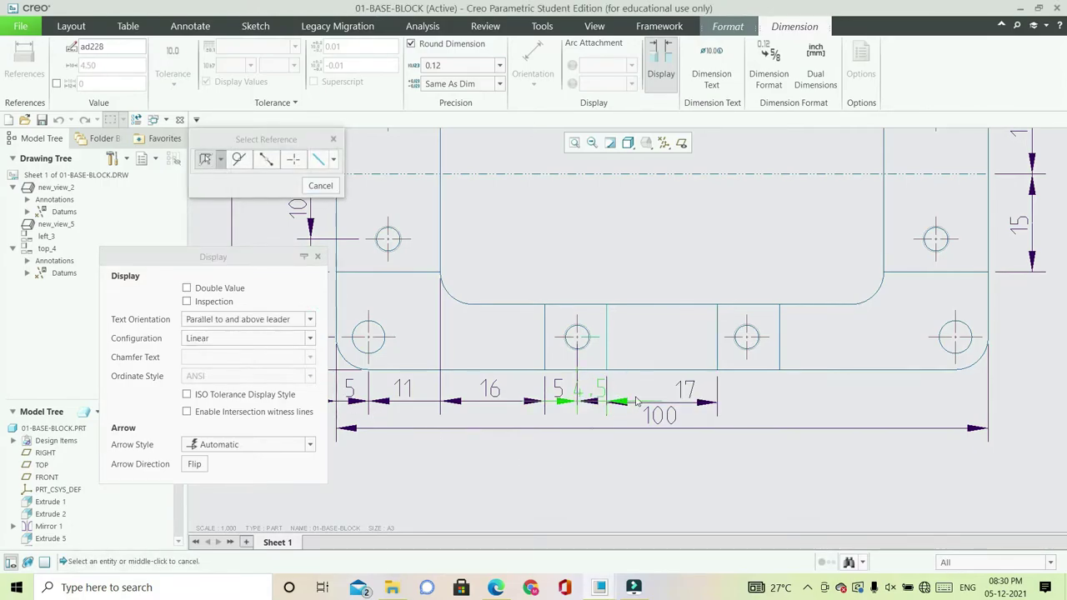
{"action": "left_click", "coordinate": [683, 389]}
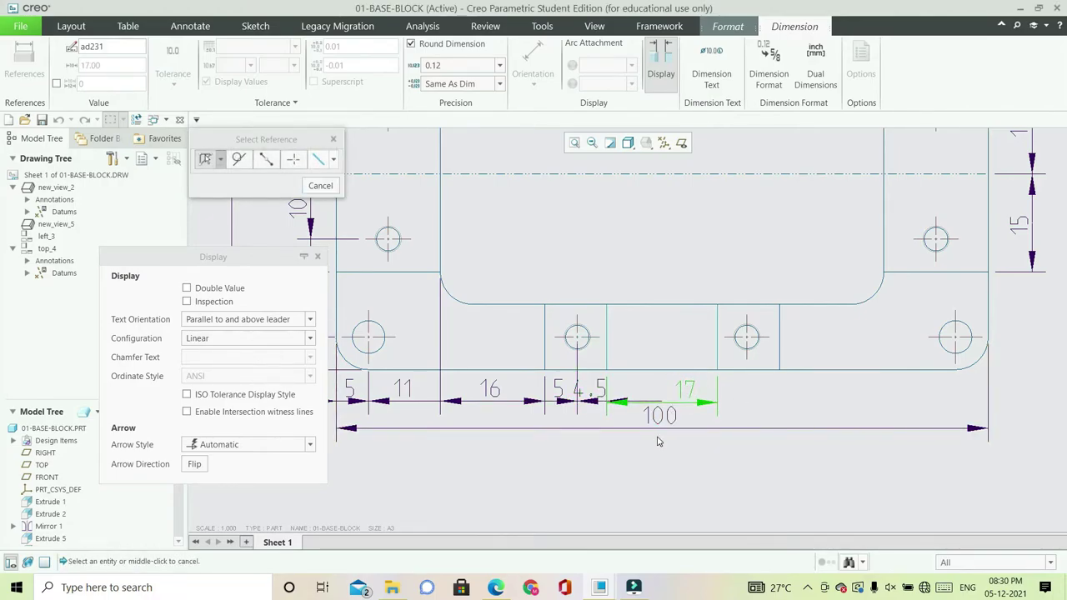
{"action": "left_click_drag", "start_coordinate": [685, 389], "coordinate": [665, 387]}
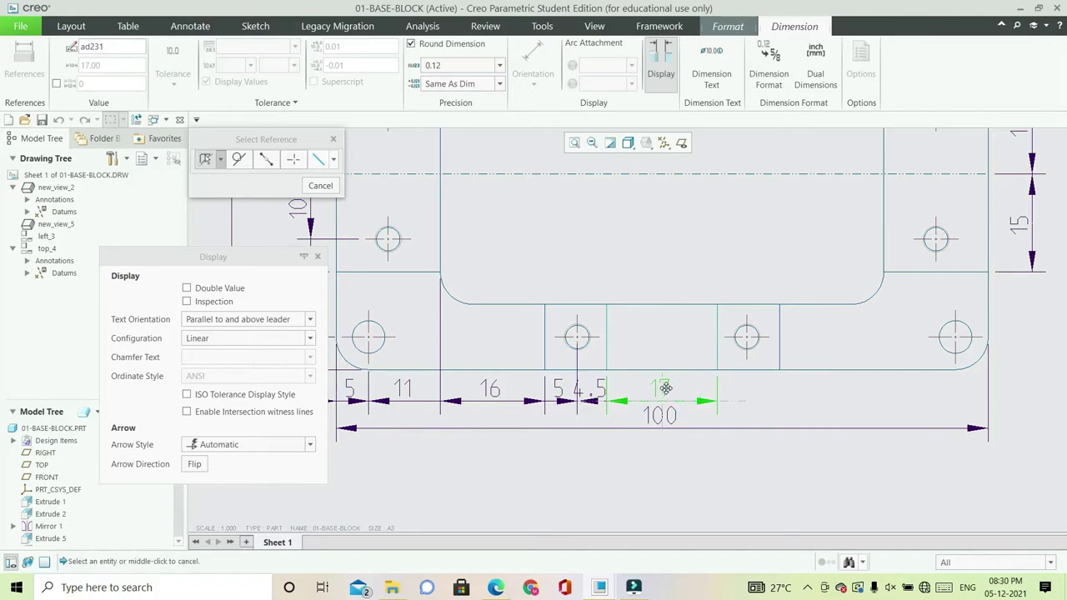
{"action": "left_click", "coordinate": [652, 444]}
- Try placing the 4.5 dimension's text just beyond the first pad's right edge, beside the 17 text
{"action": "left_click", "coordinate": [595, 387]}
{"action": "left_click_drag", "start_coordinate": [595, 384], "coordinate": [614, 385]}
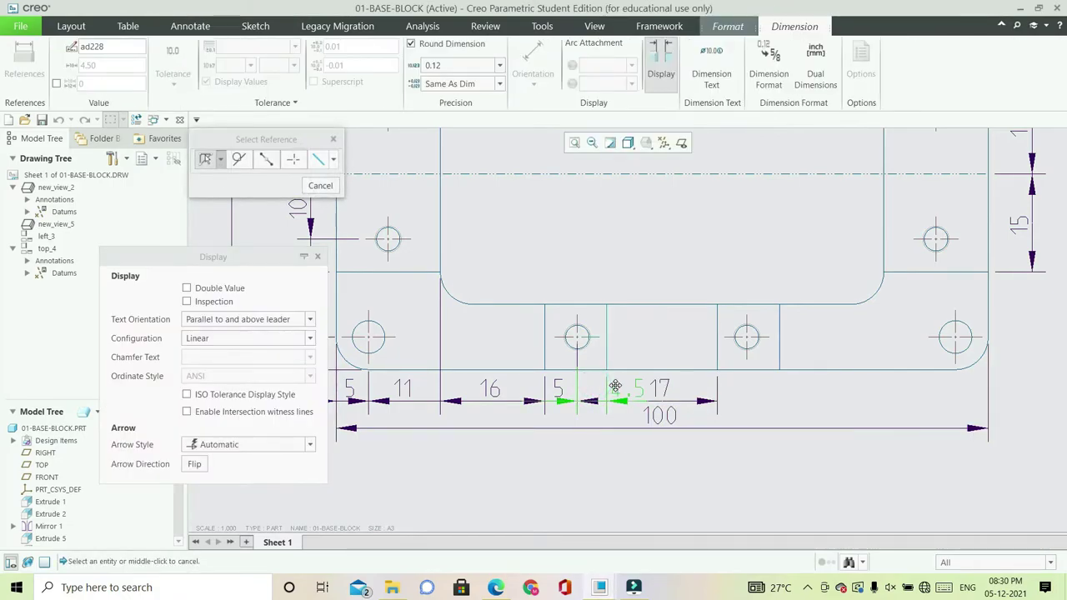
{"action": "left_click", "coordinate": [628, 492]}
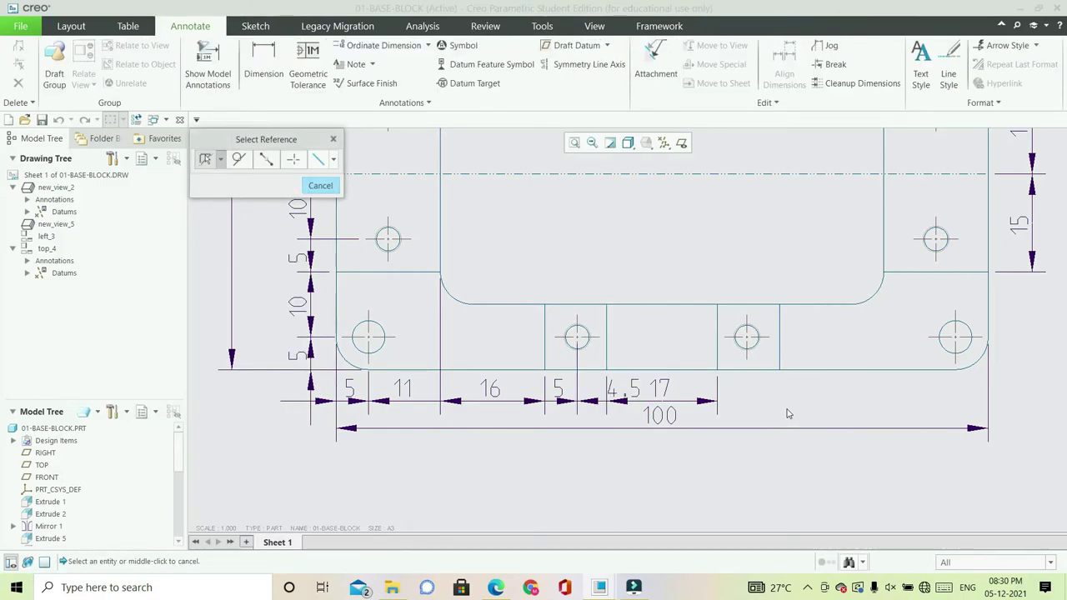
- Move the 4.5 dimension's text back between the first pad's hole centre and right edge
{"action": "scroll", "coordinate": [786, 415], "scroll_direction": "down", "scroll_amount": 1}
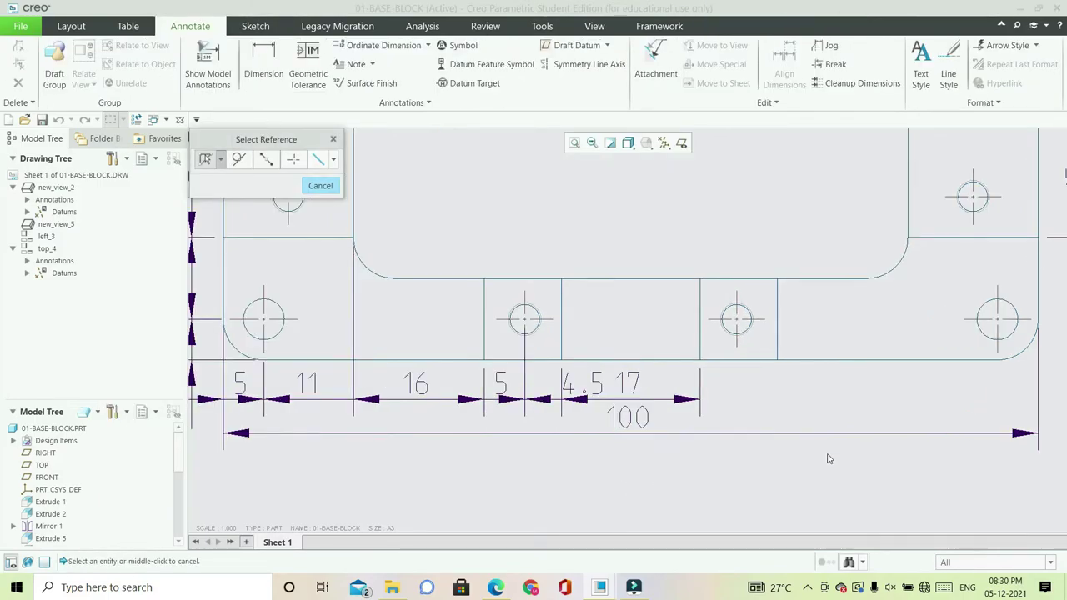
{"action": "left_click", "coordinate": [592, 382]}
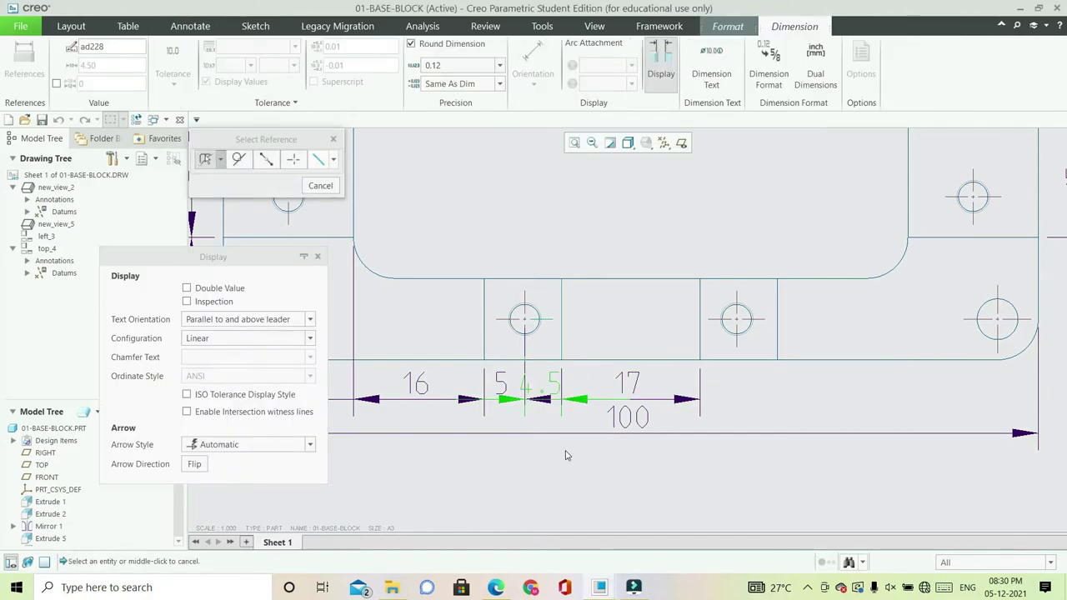
{"action": "left_click", "coordinate": [564, 450]}
- Dimension the second bottom pad's left edge to its hole centre in the lower row, with text parallel to and above the leader
{"action": "scroll", "coordinate": [607, 442], "scroll_direction": "up", "scroll_amount": 1}
{"action": "scroll", "coordinate": [770, 406], "scroll_direction": "down", "scroll_amount": 1}
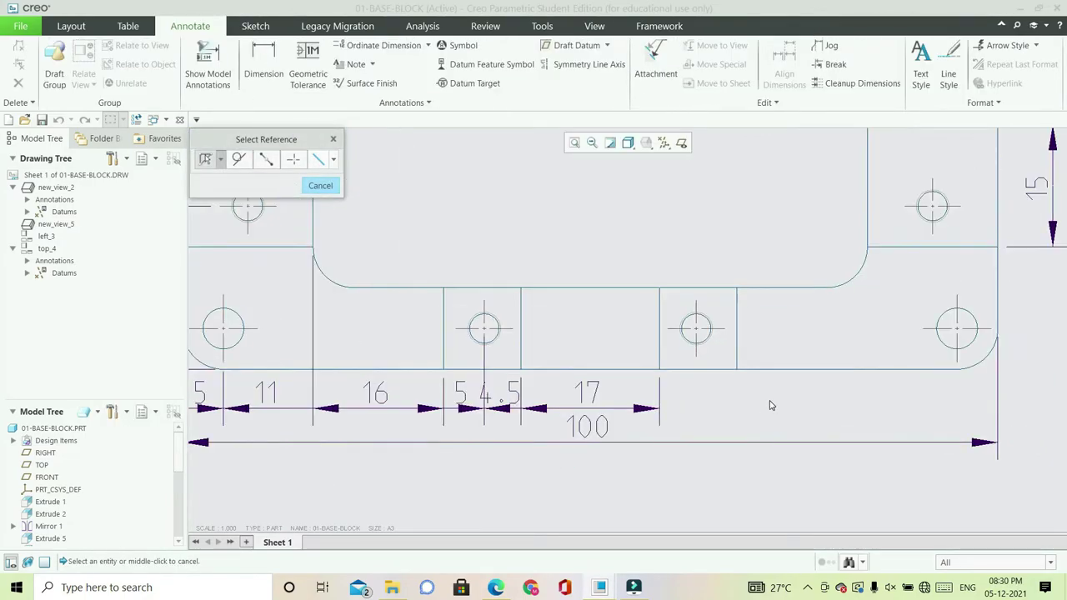
{"action": "left_click", "coordinate": [659, 344]}
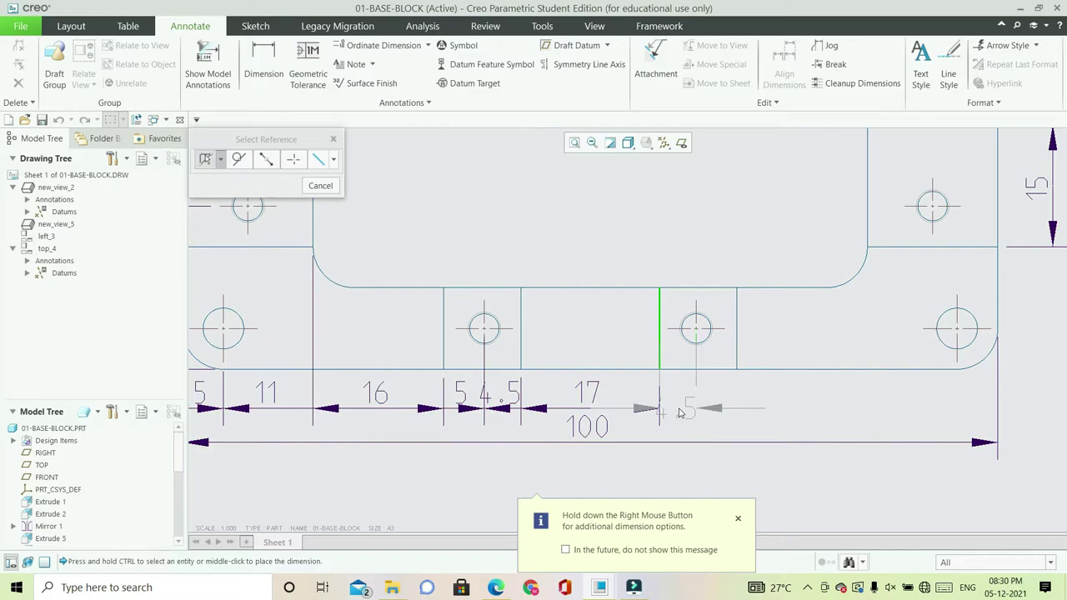
{"action": "middle_click", "coordinate": [679, 413]}
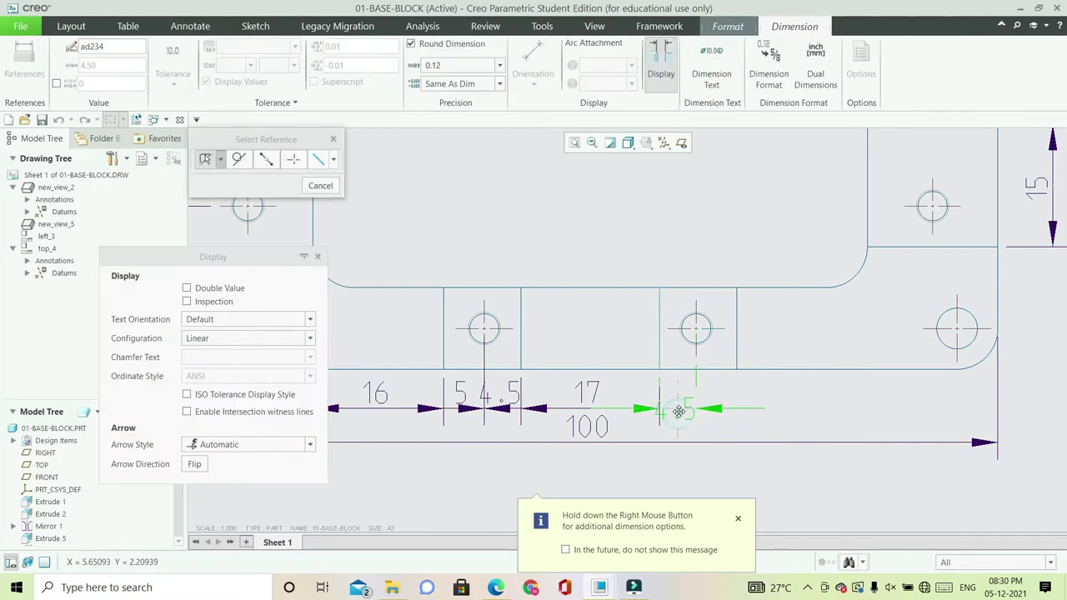
{"action": "left_click", "coordinate": [309, 319]}
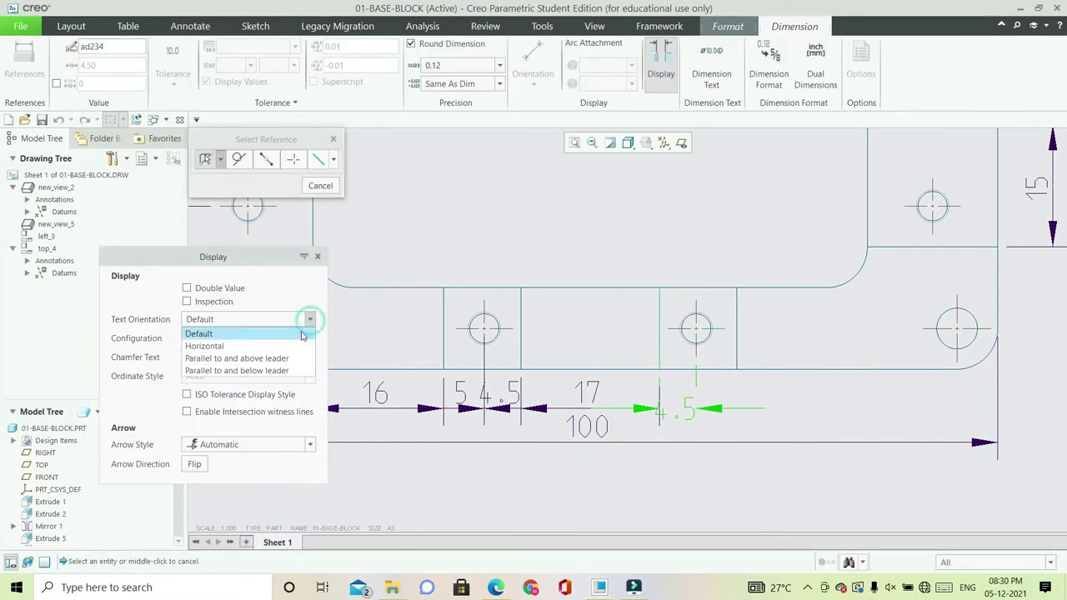
{"action": "left_click", "coordinate": [288, 358]}
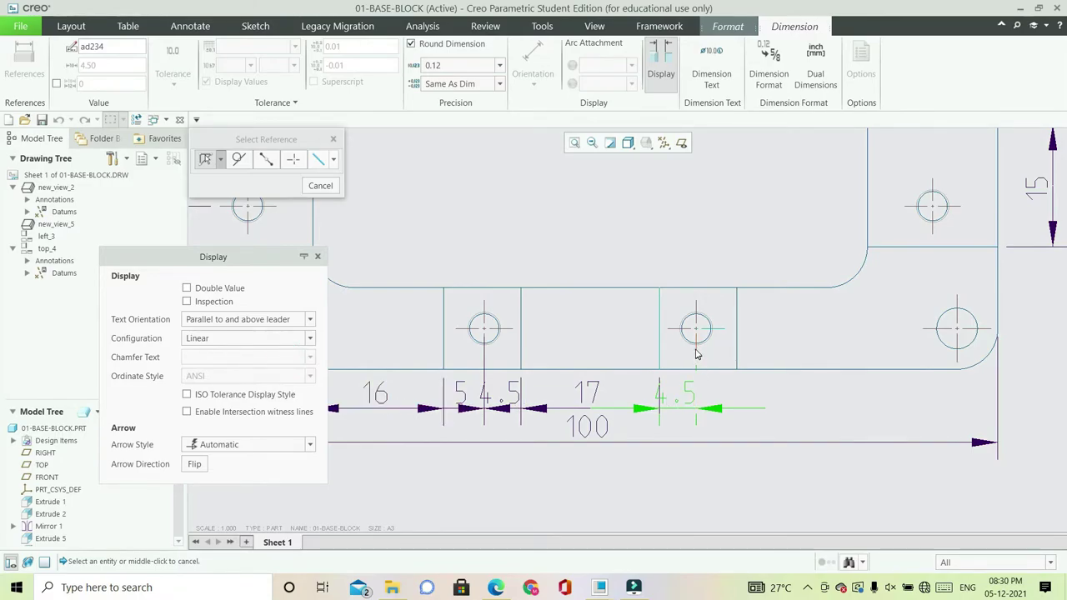
- Dimension the second bottom pad's hole centre to the pad's right edge, aligned with the row, with text parallel to and above the leader
{"action": "left_click", "coordinate": [737, 350]}
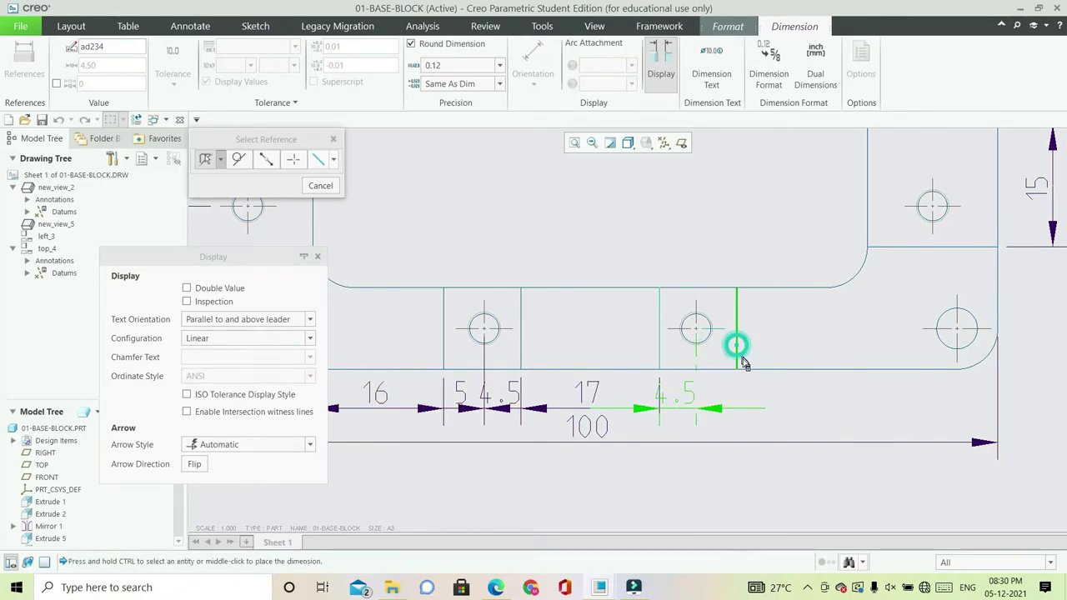
{"action": "middle_click", "coordinate": [738, 405]}
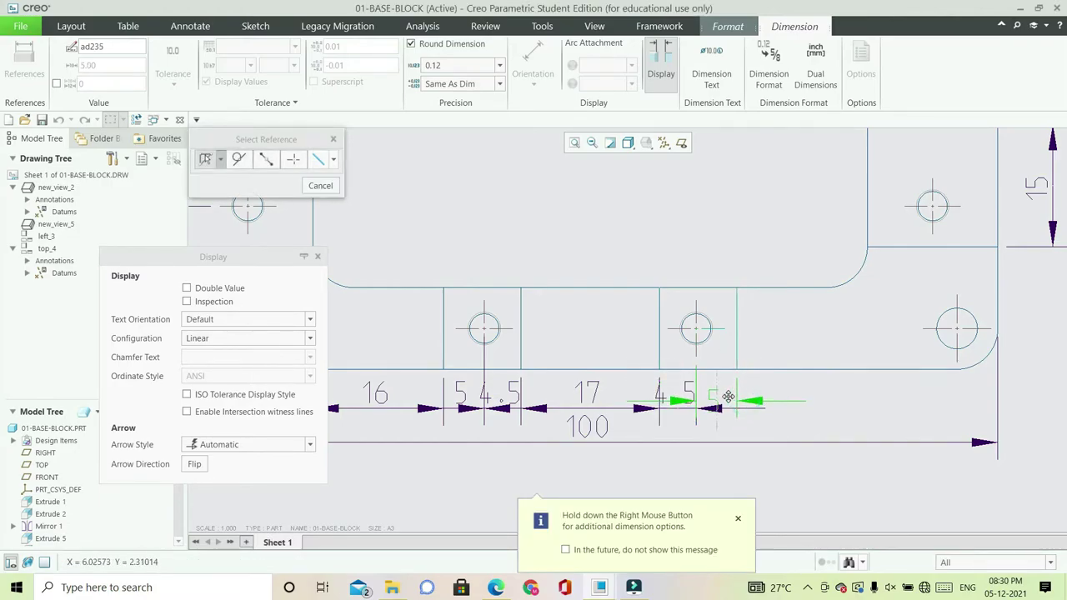
{"action": "left_click", "coordinate": [311, 322]}
{"action": "left_click", "coordinate": [282, 359]}
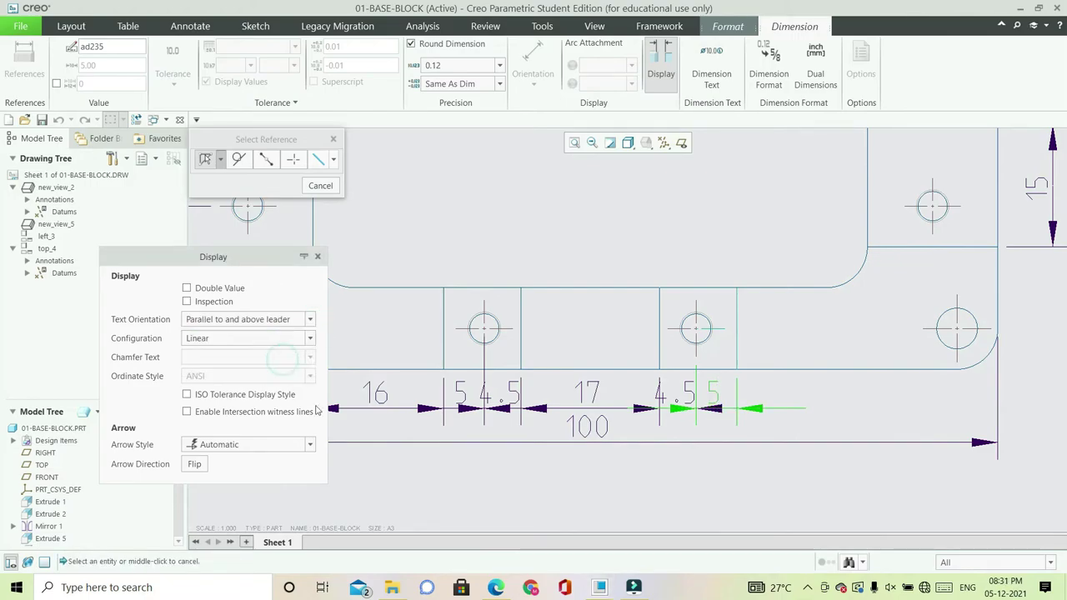
{"action": "middle_click", "coordinate": [571, 439]}
- Dimension the second bottom pad's right edge to the opening's right edge in the lower row, with text parallel to and above the leader
{"action": "scroll", "coordinate": [570, 436], "scroll_direction": "up", "scroll_amount": 2}
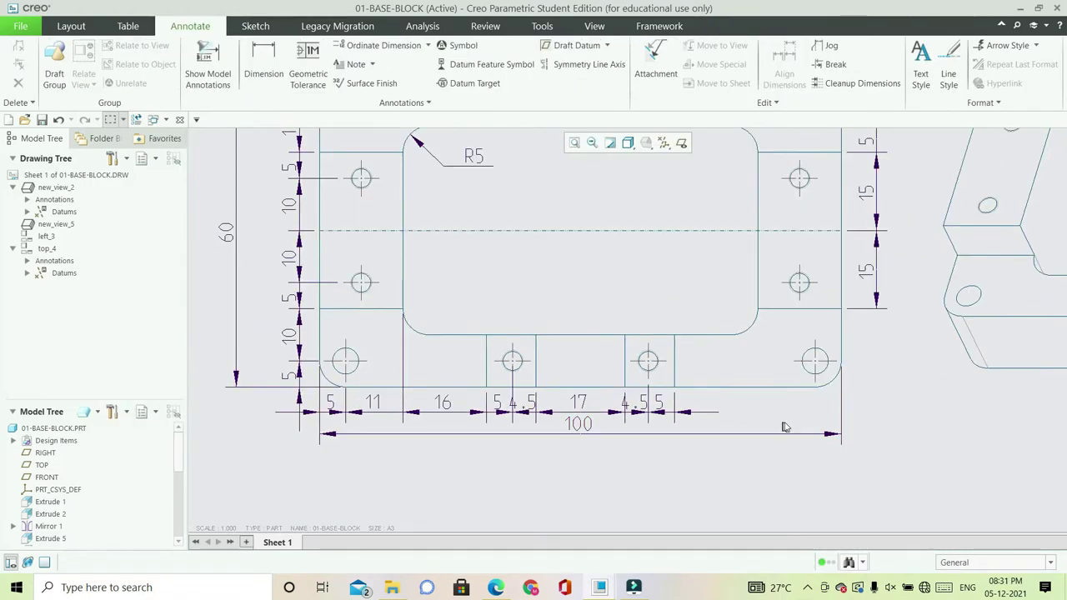
{"action": "scroll", "coordinate": [816, 422], "scroll_direction": "down", "scroll_amount": 1}
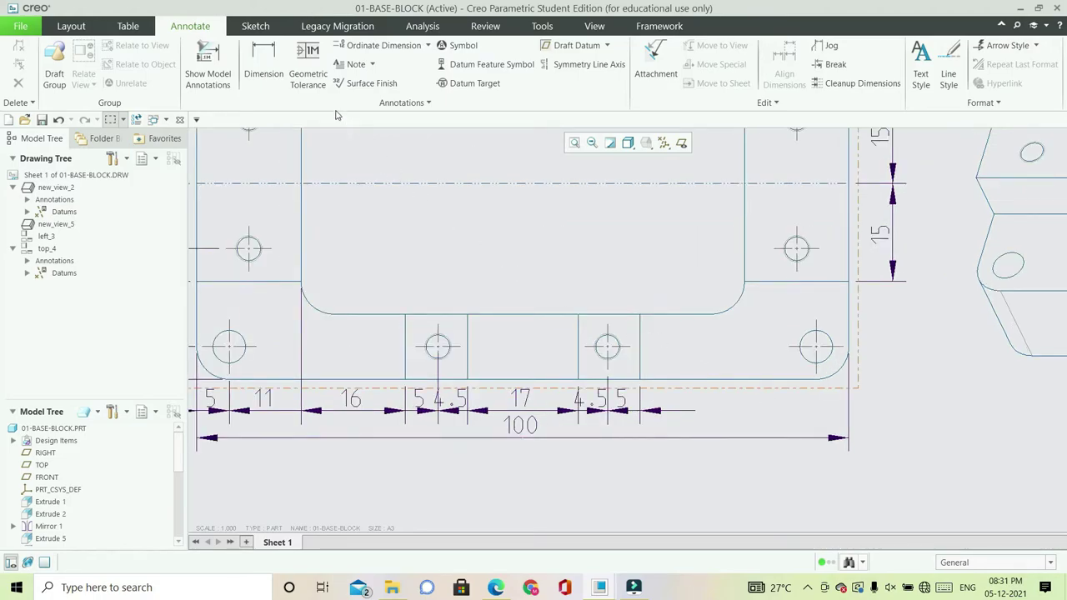
{"action": "left_click", "coordinate": [263, 60]}
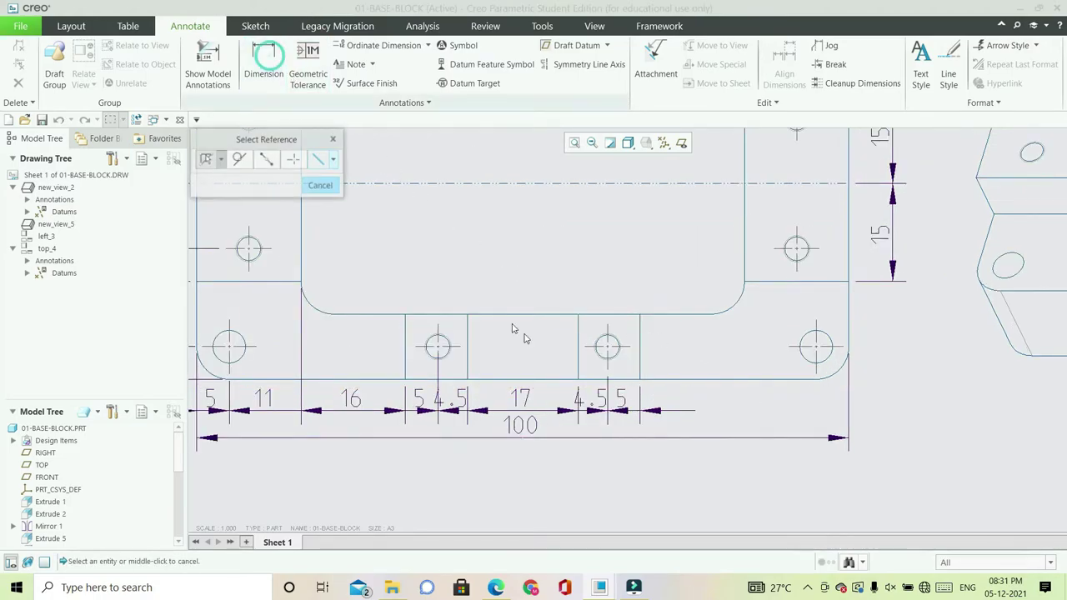
{"action": "left_click", "coordinate": [640, 367]}
{"action": "left_click", "coordinate": [743, 244]}
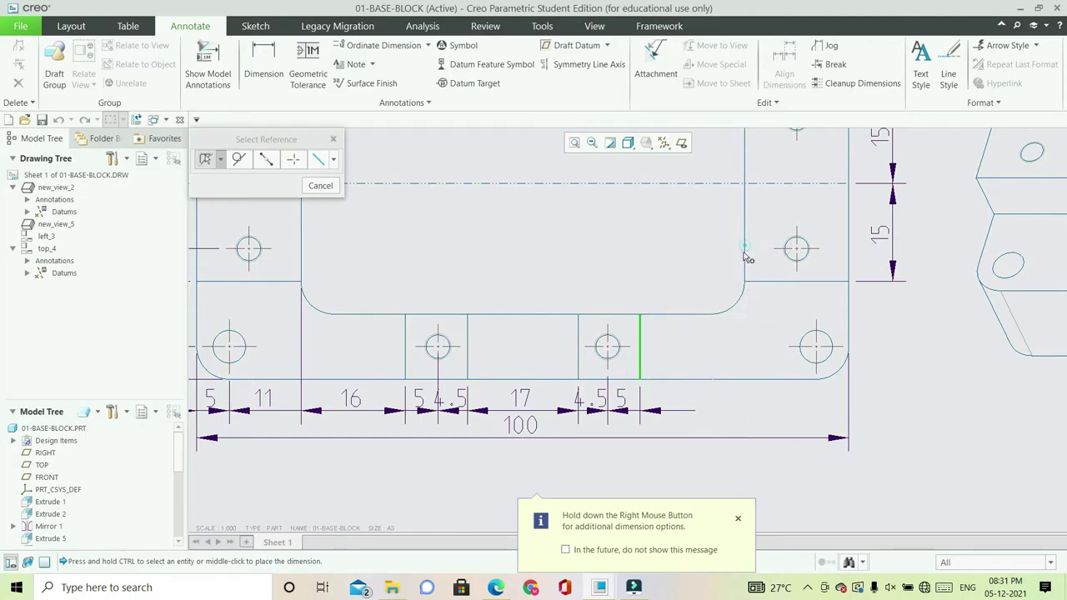
{"action": "middle_click", "coordinate": [700, 414]}
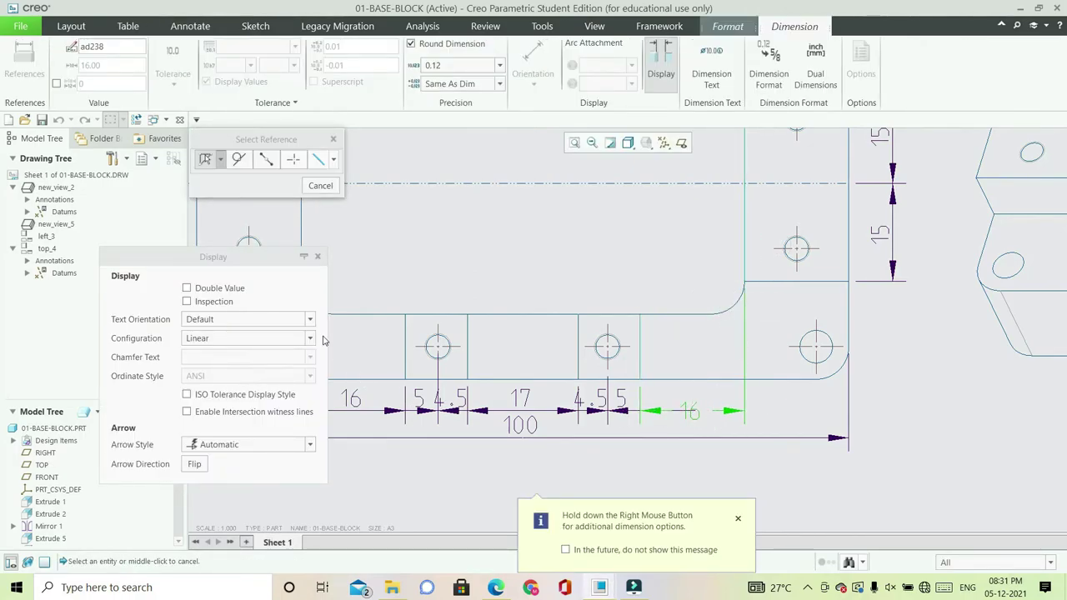
{"action": "left_click", "coordinate": [308, 320]}
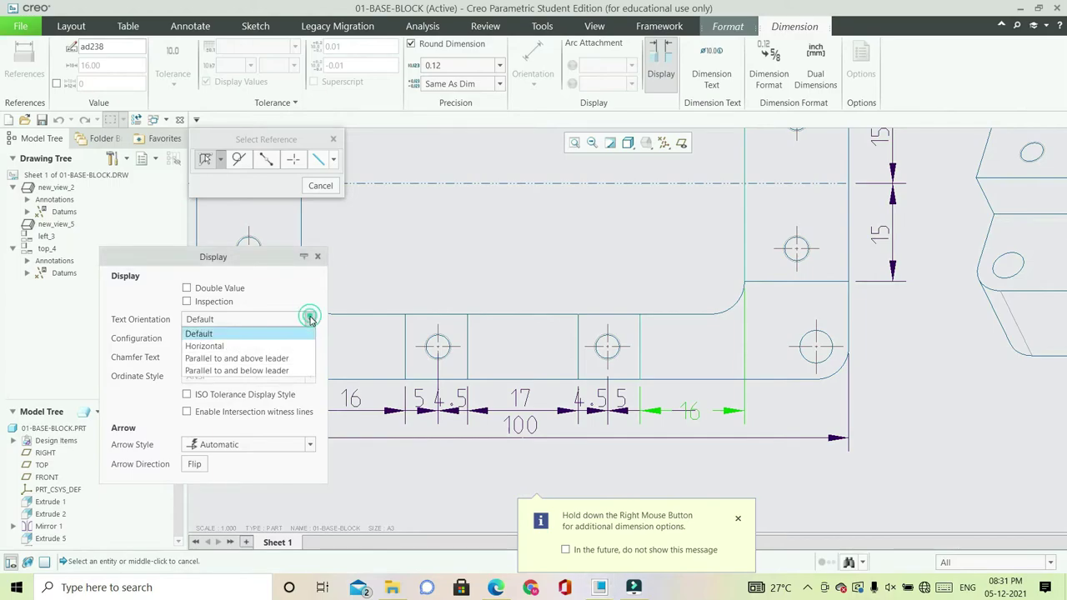
{"action": "left_click", "coordinate": [287, 359]}
{"action": "middle_click", "coordinate": [524, 443]}
- Dimension the opening's right edge to the bottom-right corner hole's centre, aligned with the lower row of dimensions
{"action": "scroll", "coordinate": [523, 442], "scroll_direction": "up", "scroll_amount": 2}
{"action": "scroll", "coordinate": [763, 425], "scroll_direction": "down", "scroll_amount": 1}
{"action": "scroll", "coordinate": [763, 425], "scroll_direction": "down", "scroll_amount": 1}
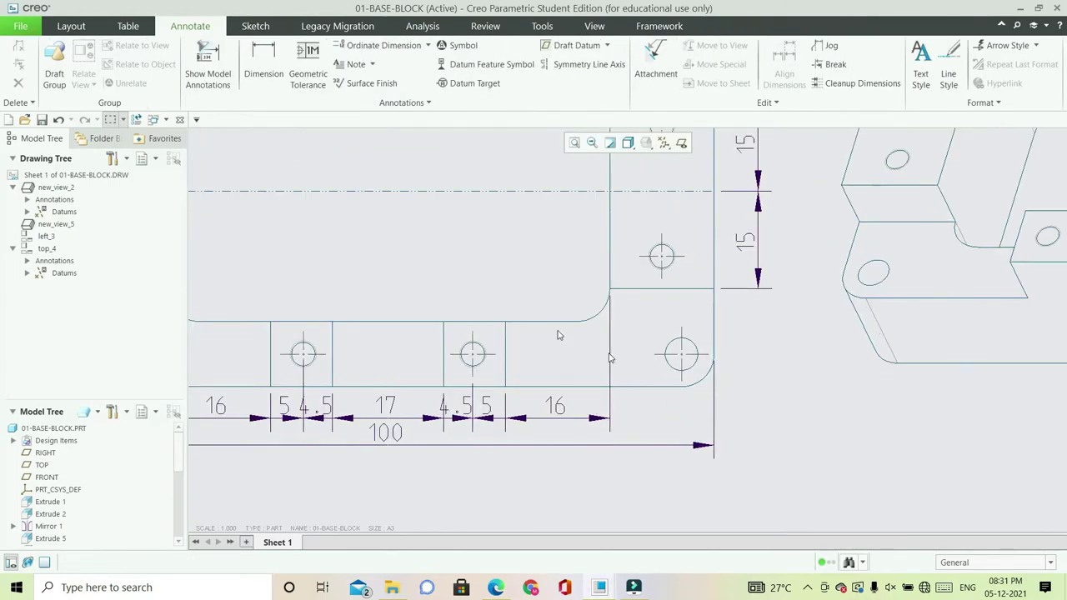
{"action": "left_click", "coordinate": [264, 63]}
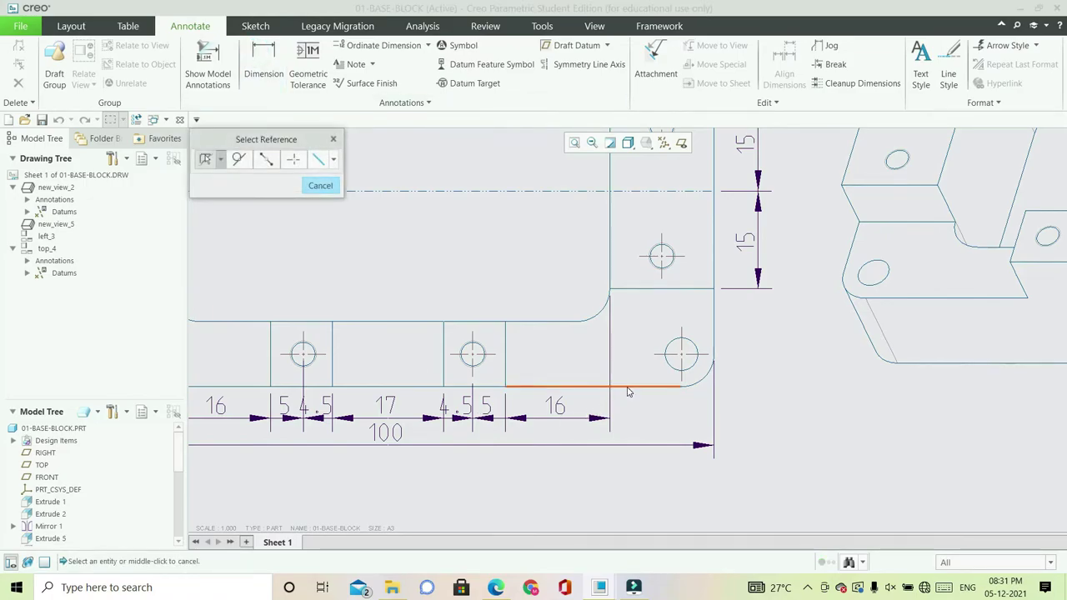
{"action": "left_click", "coordinate": [611, 276]}
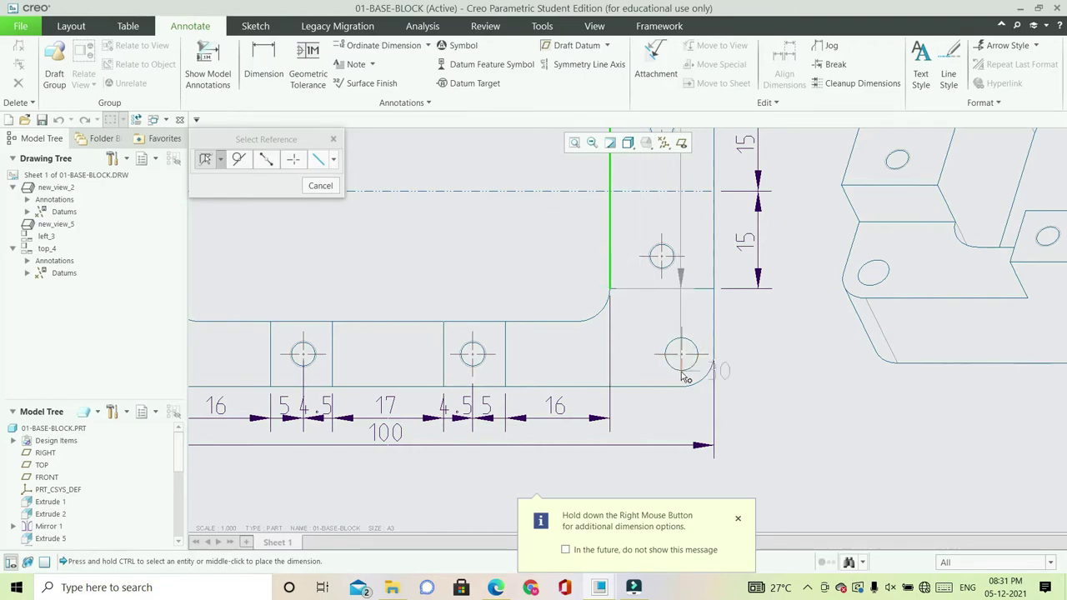
{"action": "left_click", "coordinate": [681, 377], "text": "ctrl"}
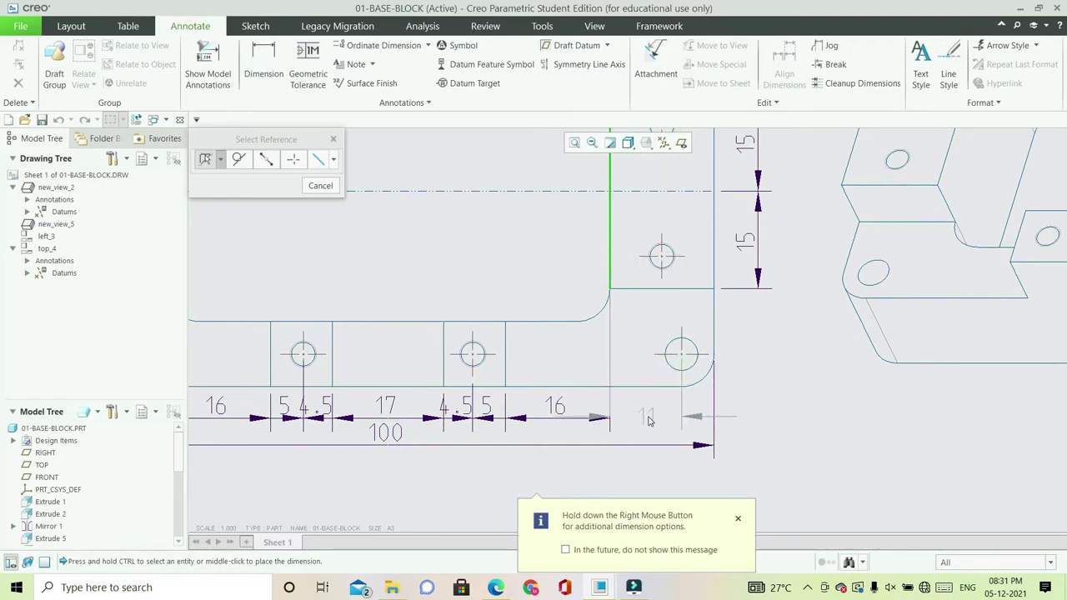
{"action": "middle_click", "coordinate": [643, 418]}
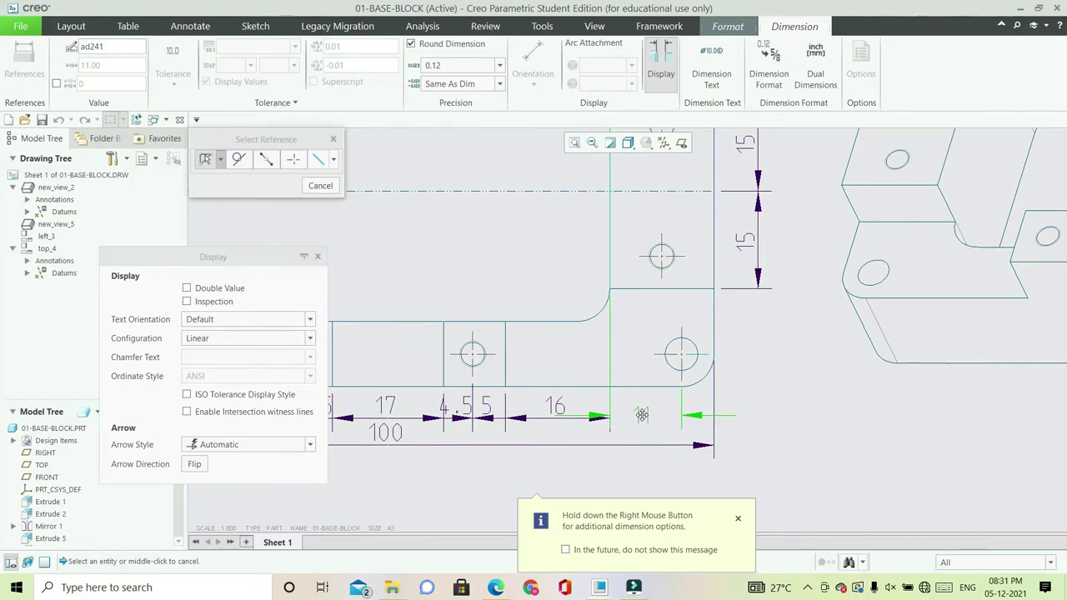
{"action": "left_click_drag", "start_coordinate": [643, 411], "coordinate": [644, 417]}
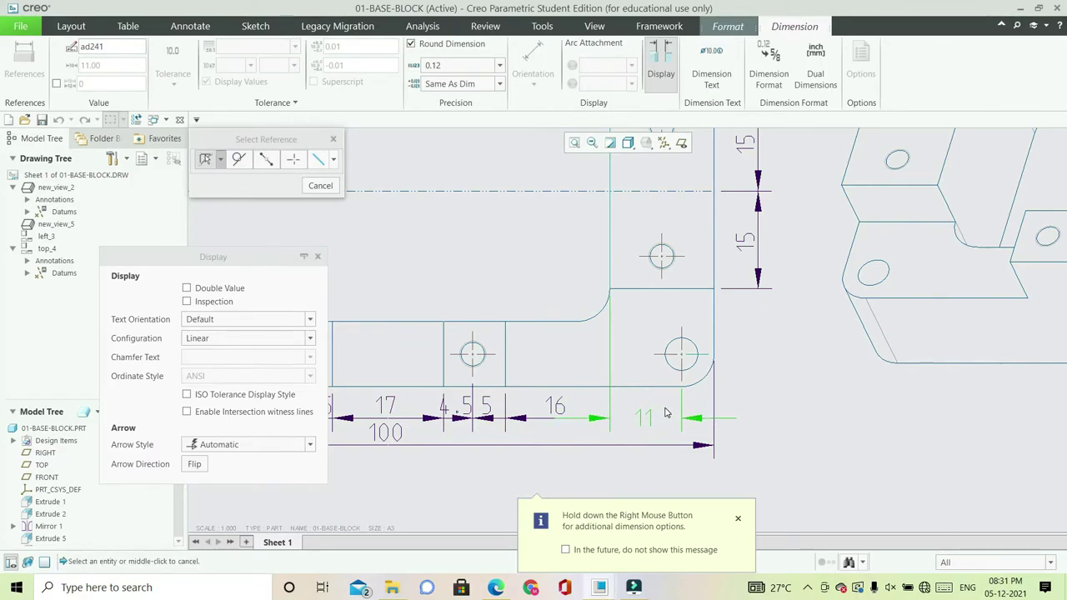
{"action": "middle_click", "coordinate": [666, 413]}
{"action": "scroll", "coordinate": [666, 410], "scroll_direction": "down", "scroll_amount": 3}
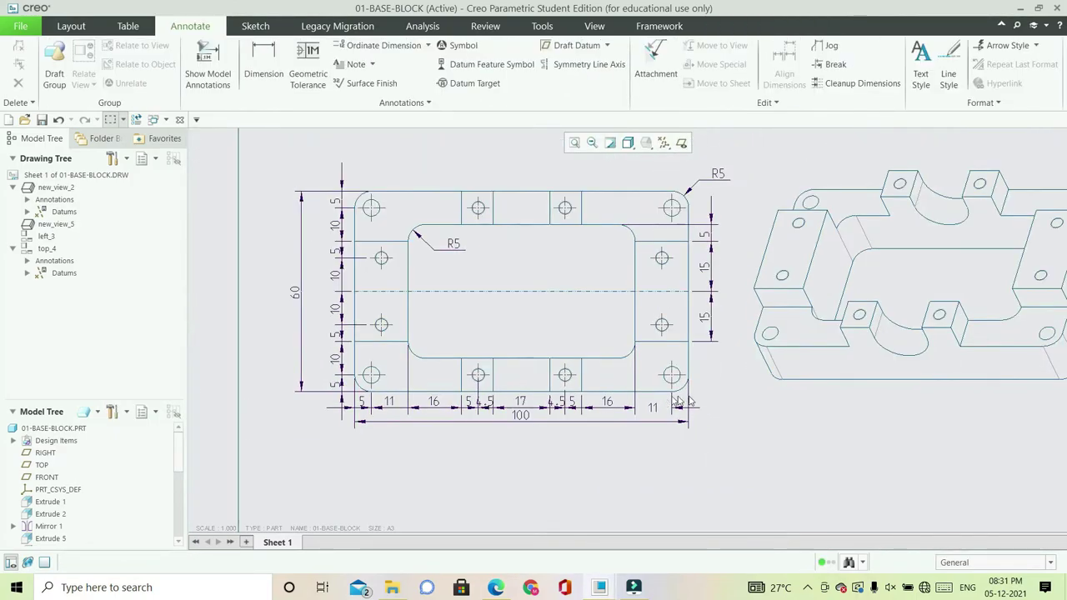
- Dimension the bottom-right corner hole's centre to the block's right edge, aligned with the lower row
{"action": "scroll", "coordinate": [715, 402], "scroll_direction": "up", "scroll_amount": 3}
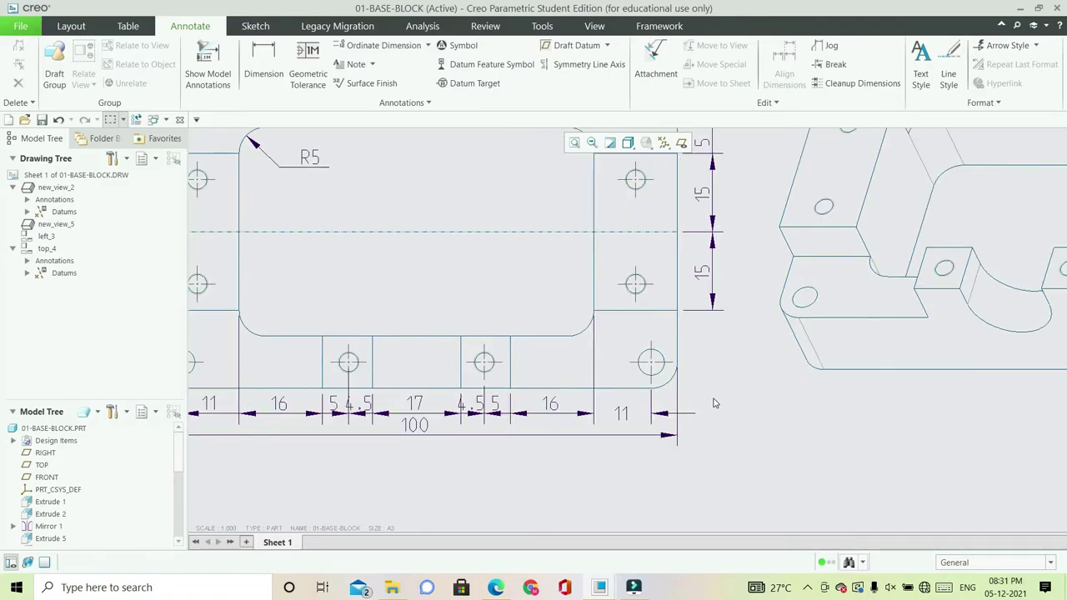
{"action": "scroll", "coordinate": [713, 402], "scroll_direction": "up", "scroll_amount": 2}
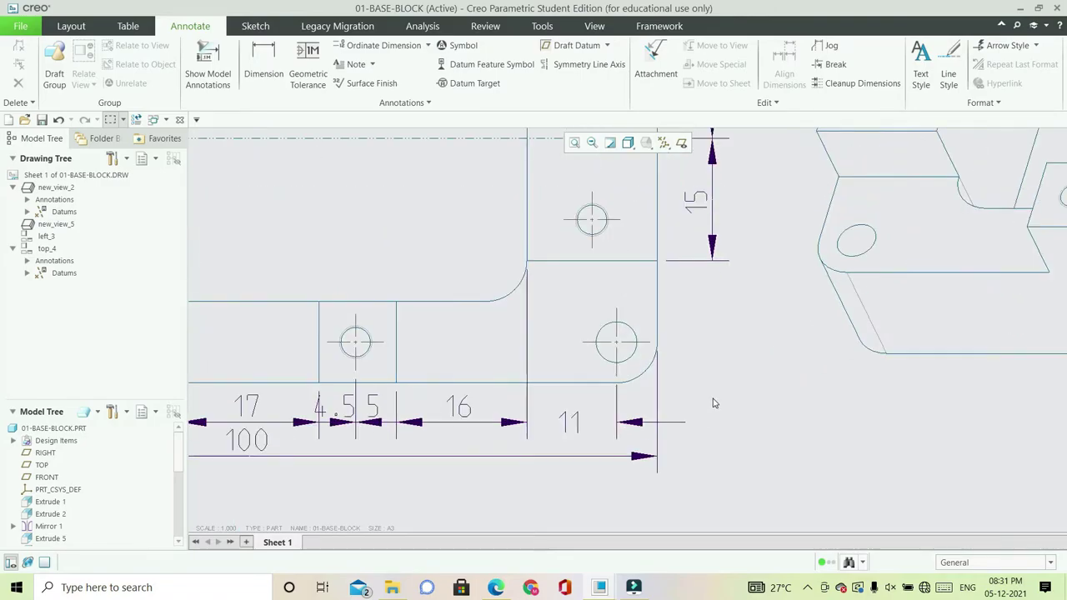
{"action": "left_click", "coordinate": [616, 355]}
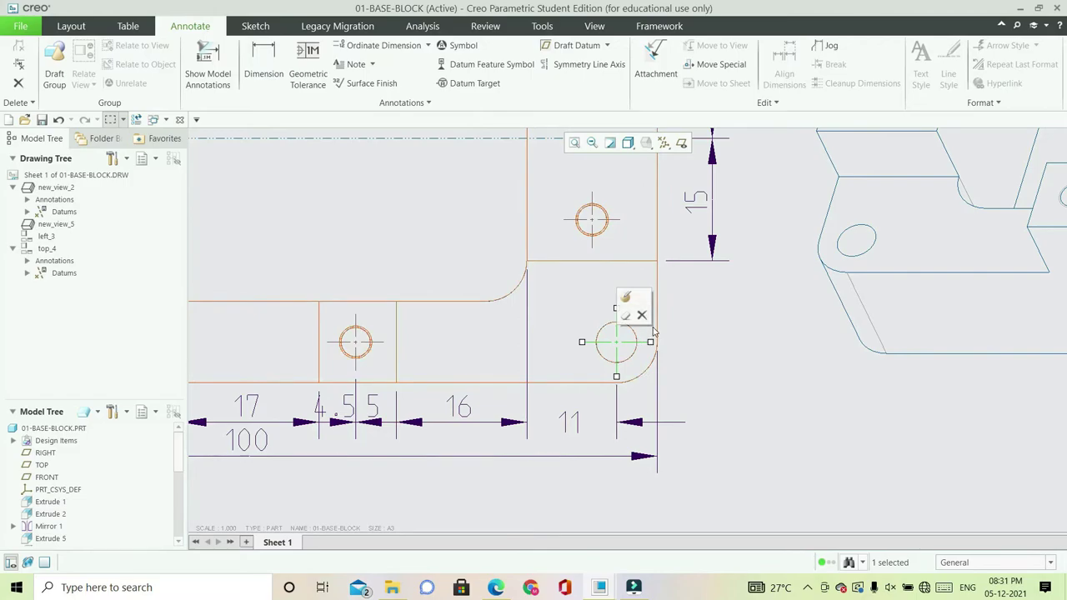
{"action": "left_click", "coordinate": [263, 62]}
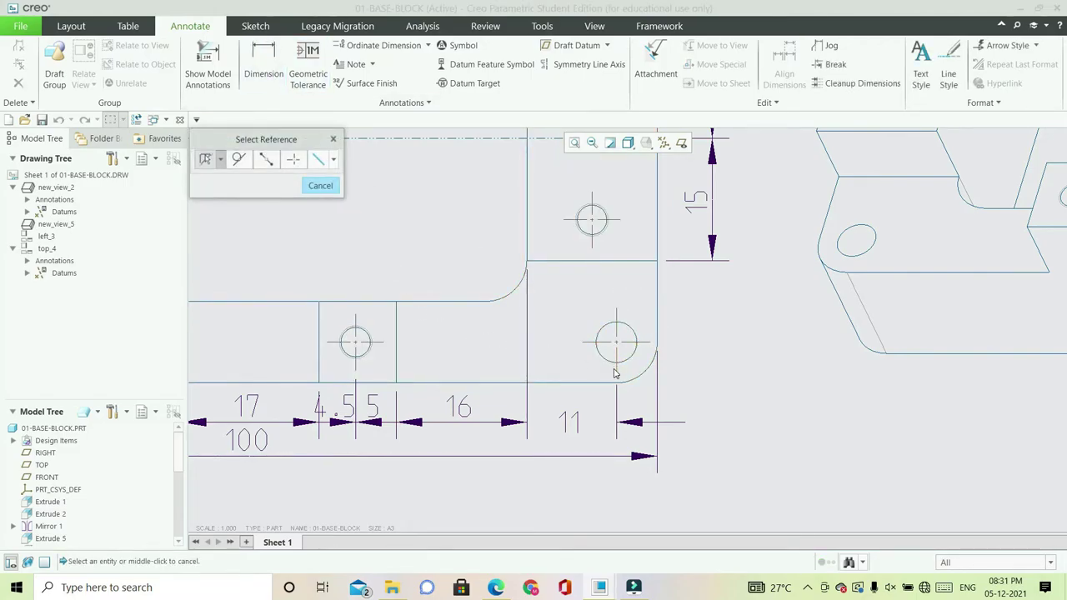
{"action": "left_click", "coordinate": [658, 337]}
{"action": "middle_click", "coordinate": [633, 414]}
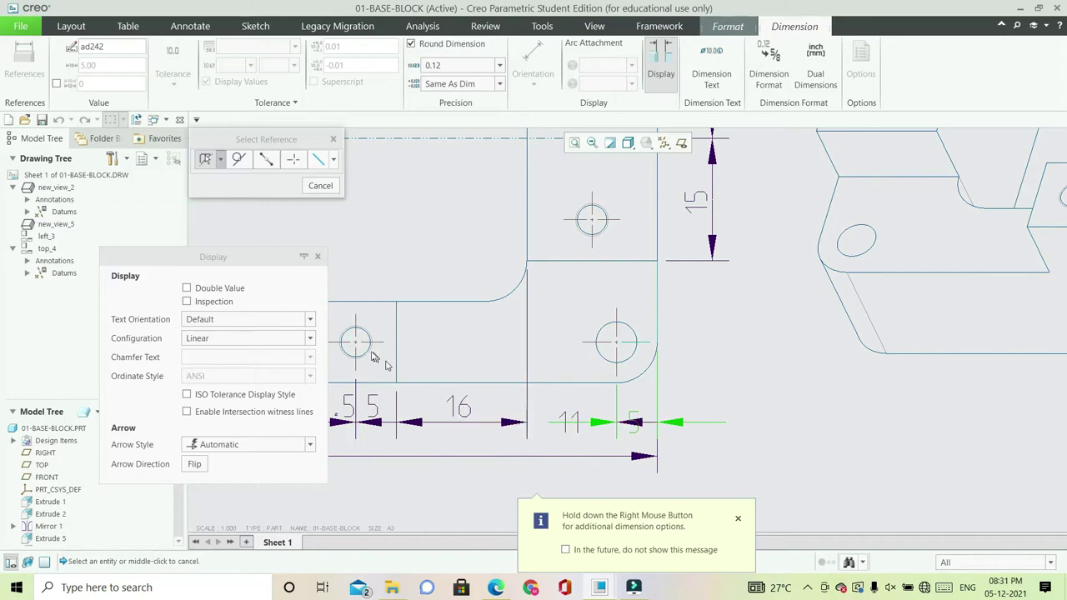
- Set both dimensions at the bottom-right corner hole to text parallel to and above the leader
{"action": "left_click", "coordinate": [314, 321]}
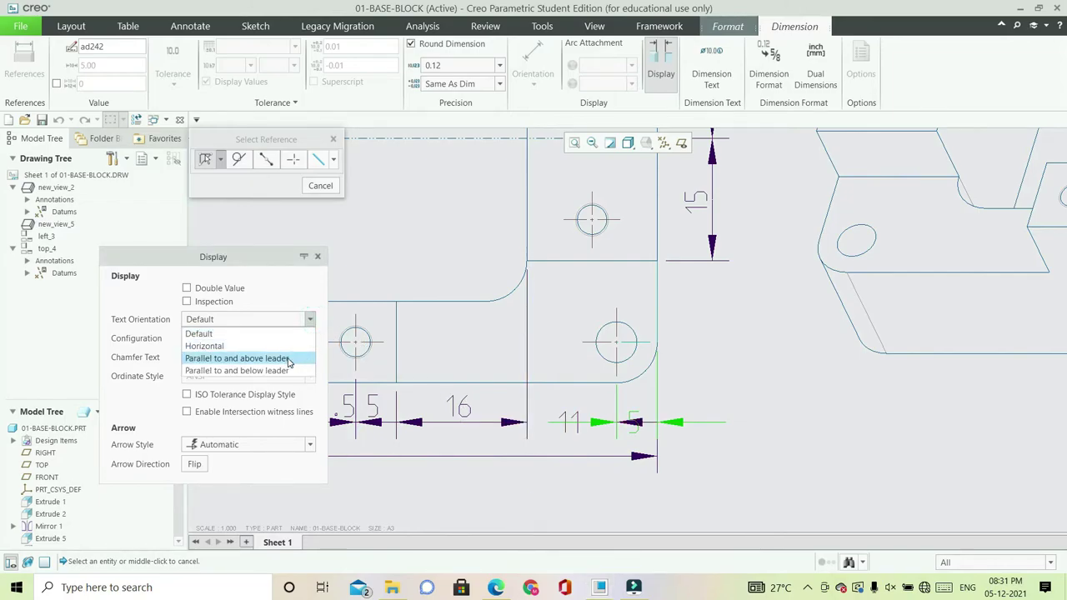
{"action": "left_click", "coordinate": [287, 356]}
{"action": "left_click", "coordinate": [570, 414]}
{"action": "left_click", "coordinate": [310, 319]}
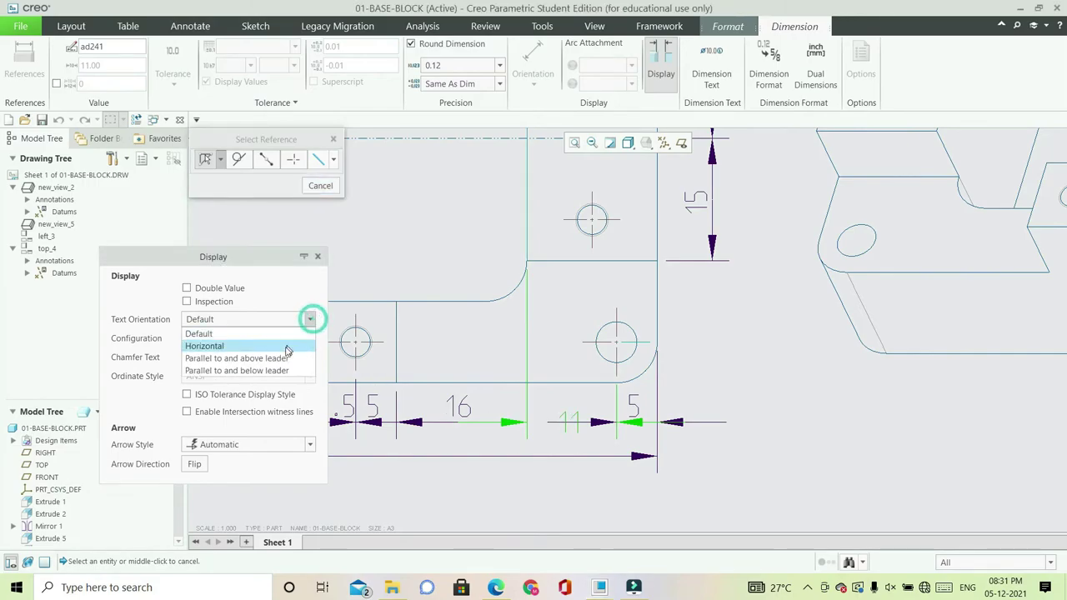
{"action": "left_click", "coordinate": [283, 359]}
{"action": "left_click", "coordinate": [705, 475]}
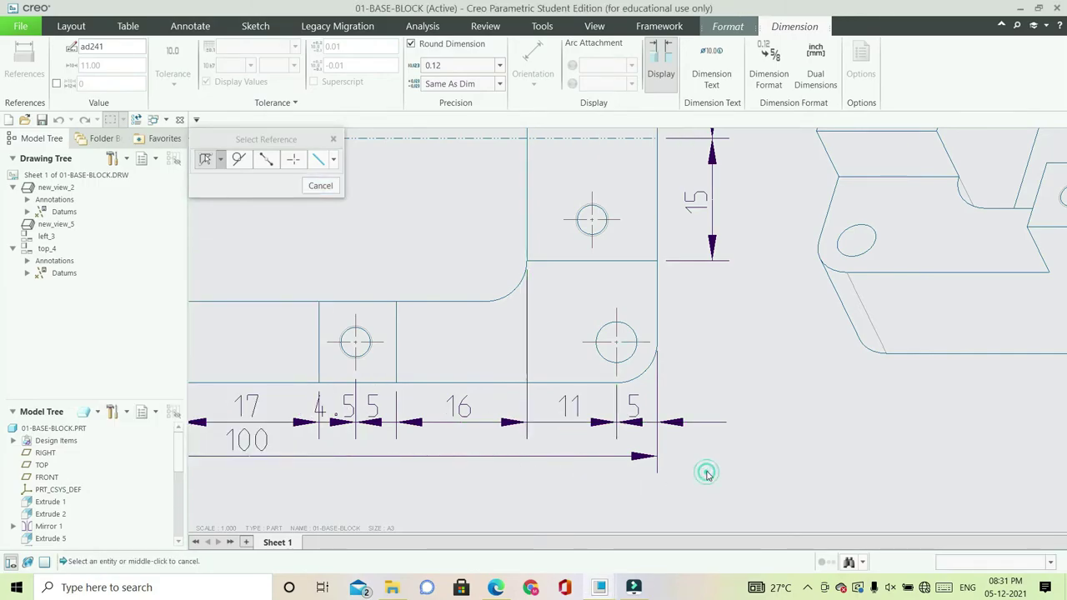
{"action": "middle_click", "coordinate": [704, 461]}
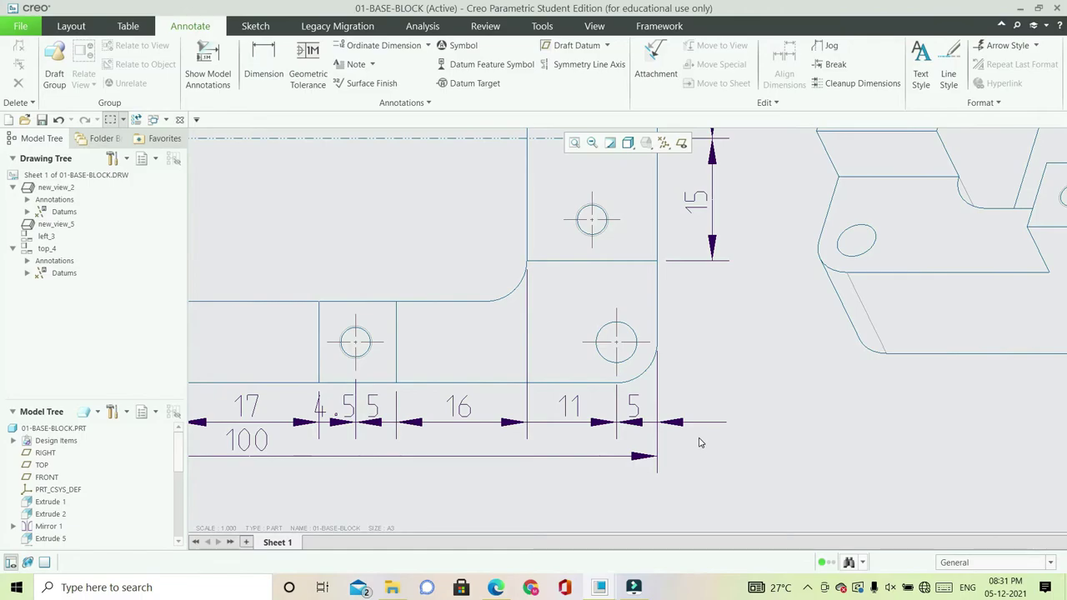
{"action": "scroll", "coordinate": [700, 443], "scroll_direction": "down", "scroll_amount": 2}
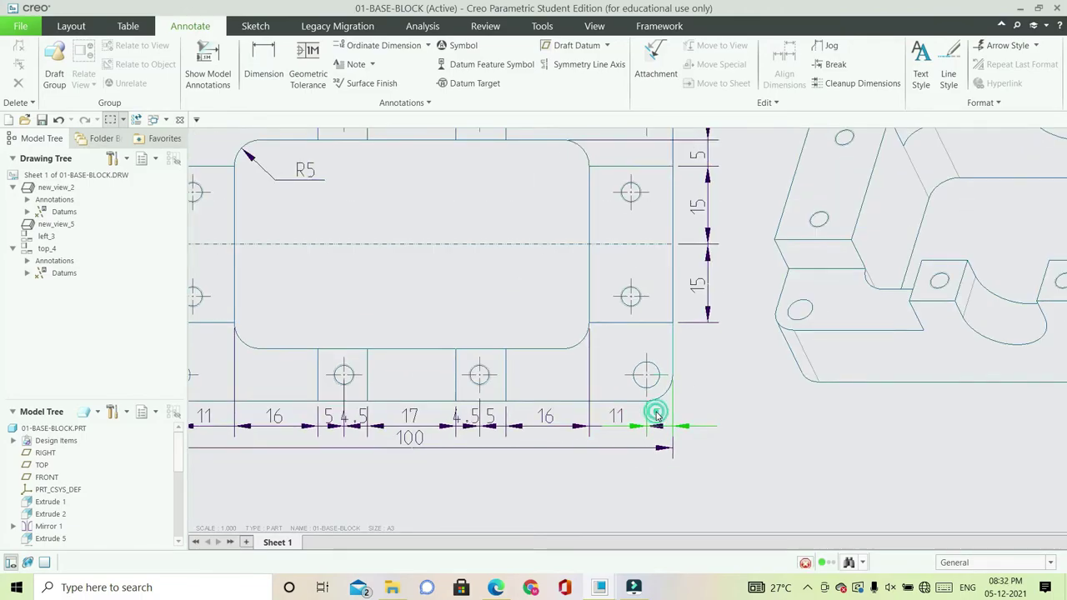
{"action": "left_click", "coordinate": [658, 416]}
{"action": "left_click", "coordinate": [686, 453]}
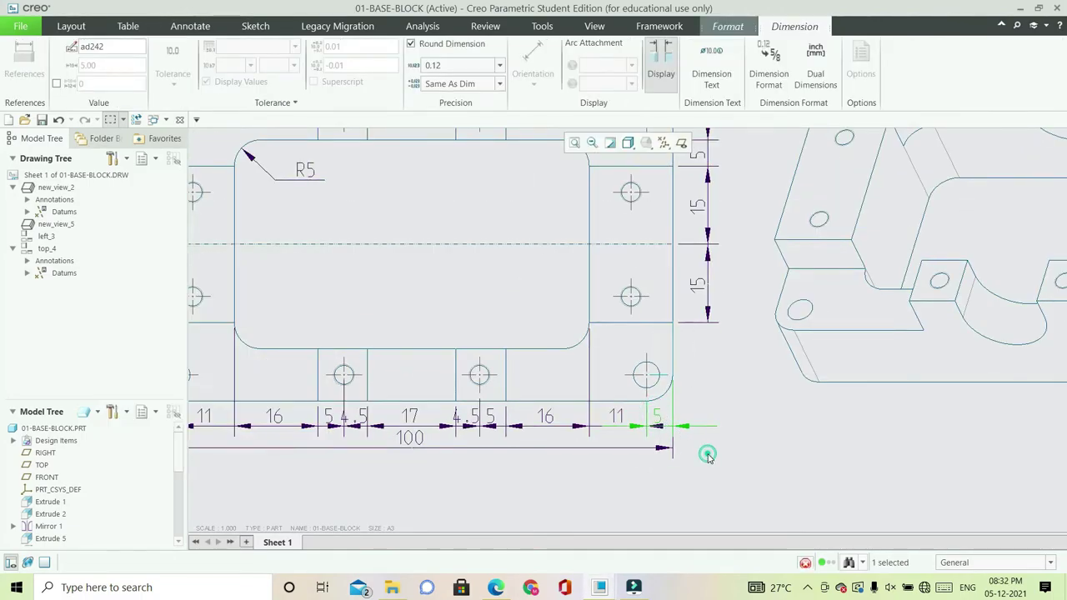
{"action": "scroll", "coordinate": [709, 448], "scroll_direction": "down", "scroll_amount": 2}
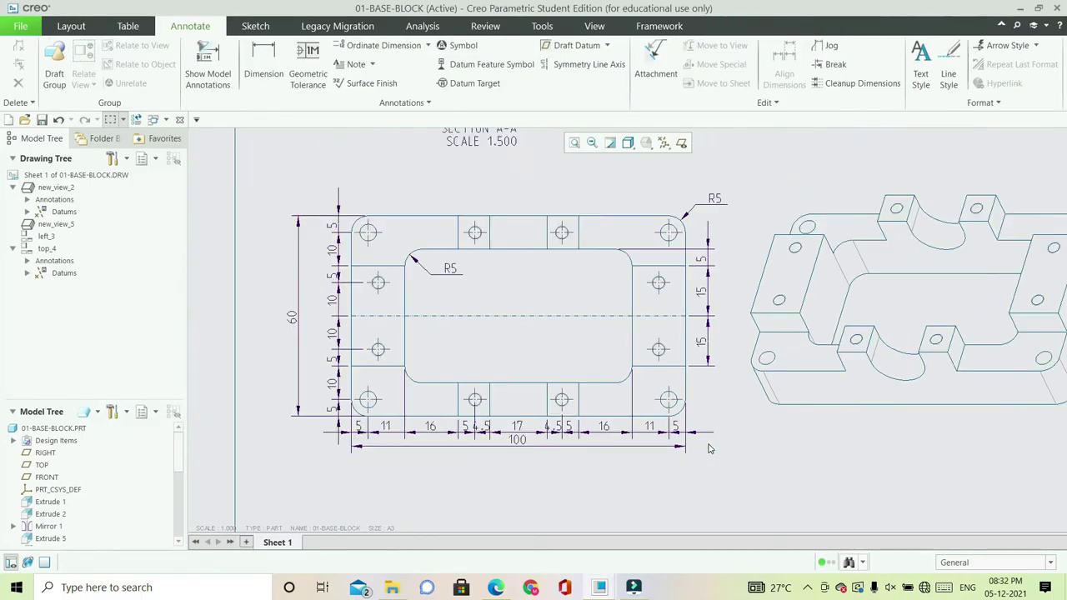
- Add a diameter dimension to the first bottom pad's threaded hole, with its text inside the opening
{"action": "left_click", "coordinate": [574, 142]}
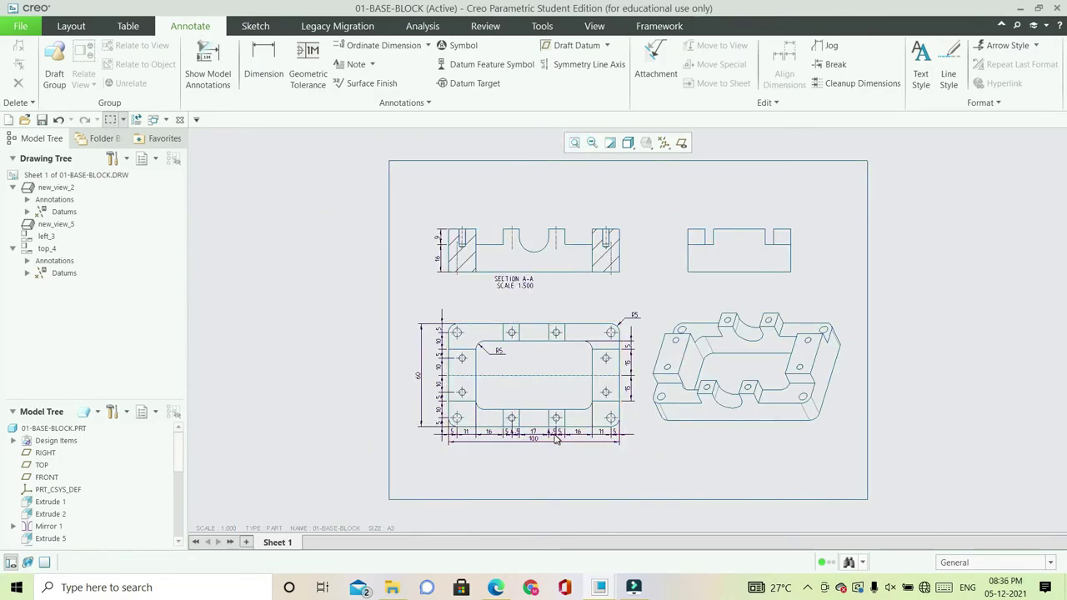
{"action": "scroll", "coordinate": [556, 439], "scroll_direction": "up", "scroll_amount": 5}
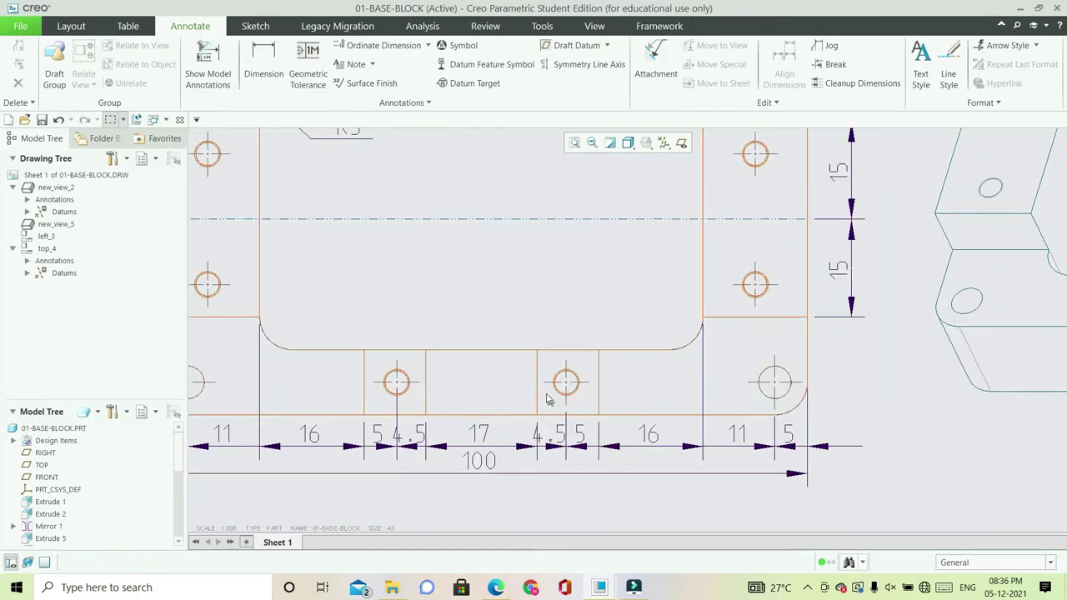
{"action": "scroll", "coordinate": [376, 385], "scroll_direction": "up", "scroll_amount": 1}
{"action": "scroll", "coordinate": [376, 385], "scroll_direction": "up", "scroll_amount": 2}
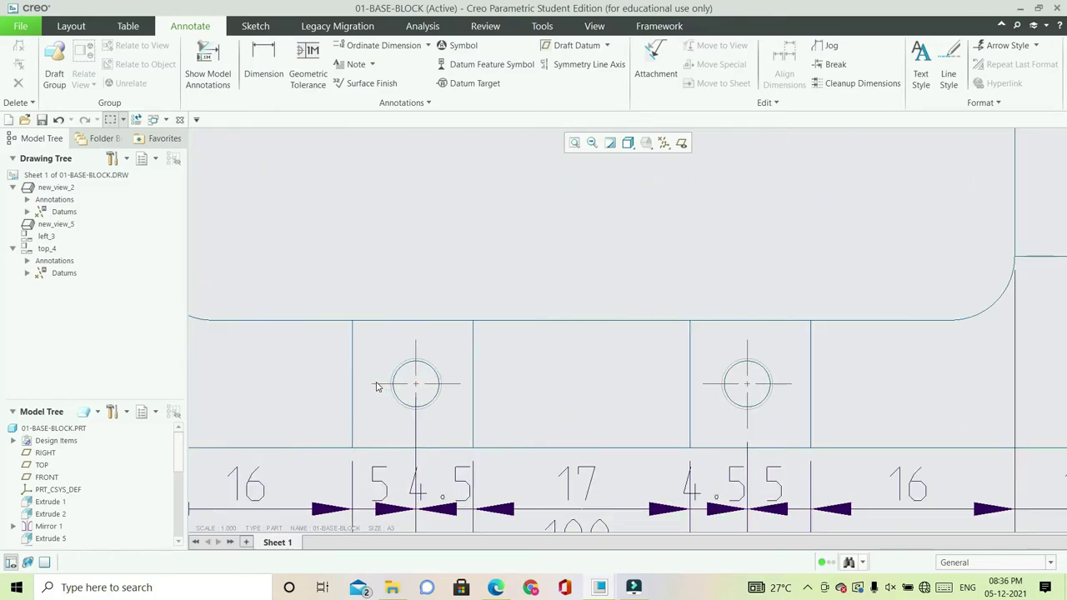
{"action": "left_click", "coordinate": [263, 67]}
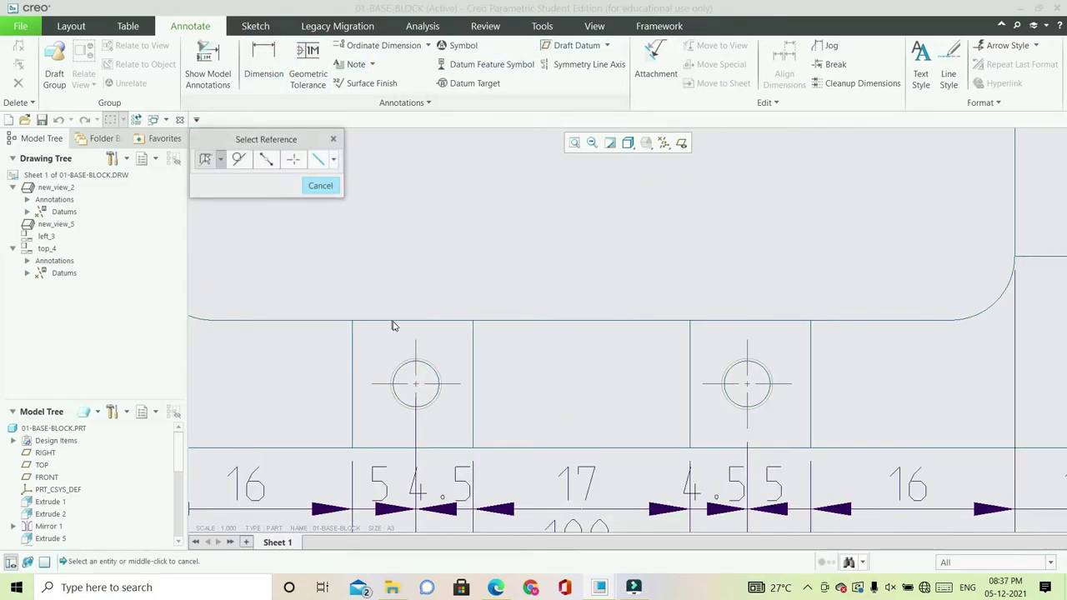
{"action": "left_click", "coordinate": [437, 369]}
{"action": "middle_click", "coordinate": [493, 263]}
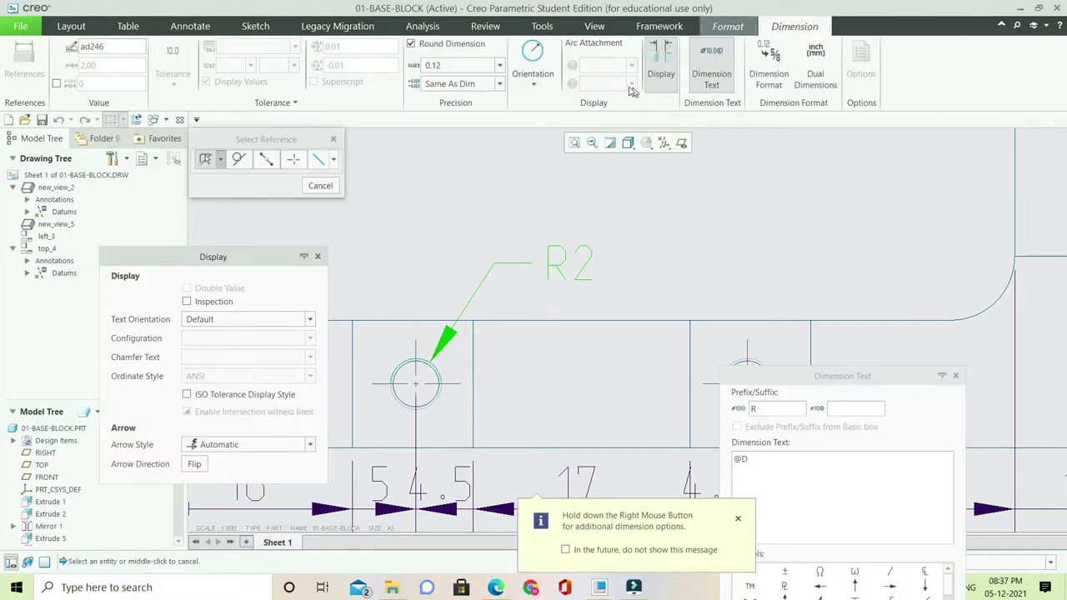
{"action": "left_click", "coordinate": [532, 67]}
{"action": "left_click", "coordinate": [550, 117]}
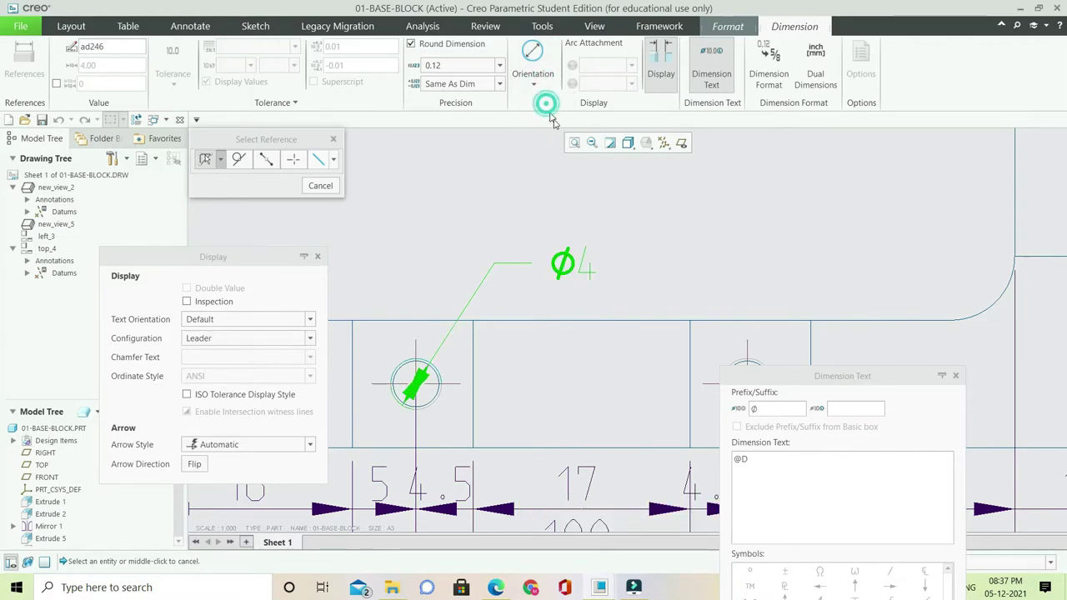
- Flip the hole diameter's arrows to point inward from outside, set ISO-above-extended text orientation, and move the text closer to the pad
{"action": "left_click", "coordinate": [195, 465]}
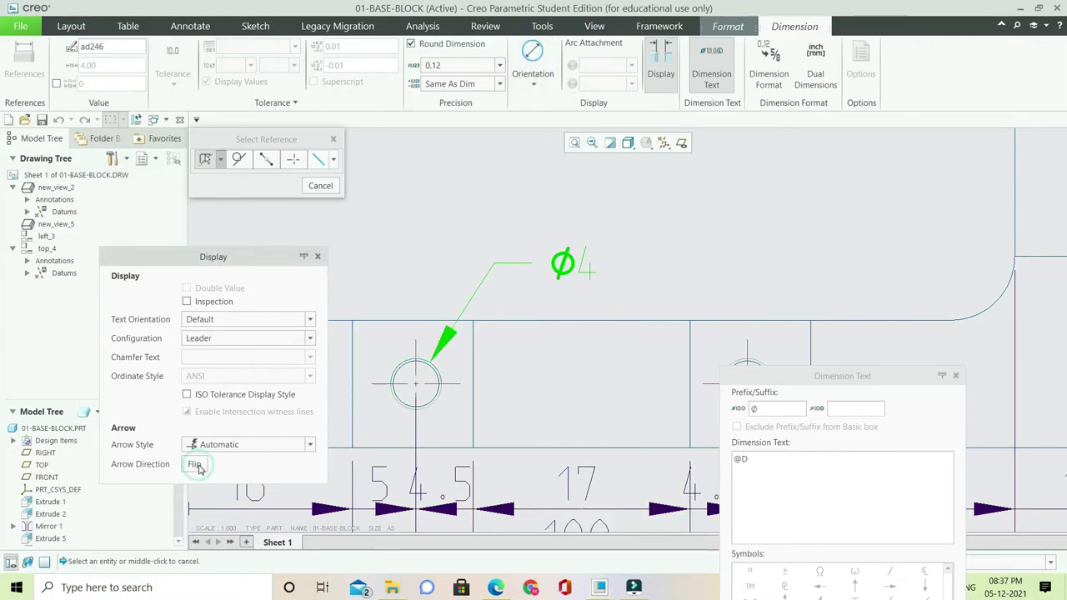
{"action": "left_click", "coordinate": [197, 465]}
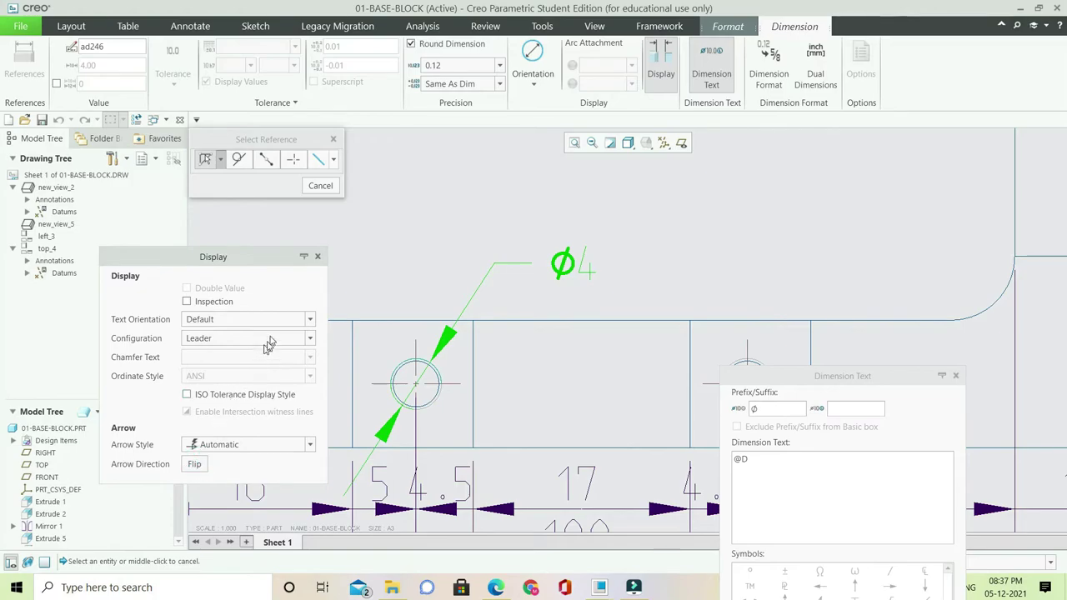
{"action": "left_click", "coordinate": [311, 323]}
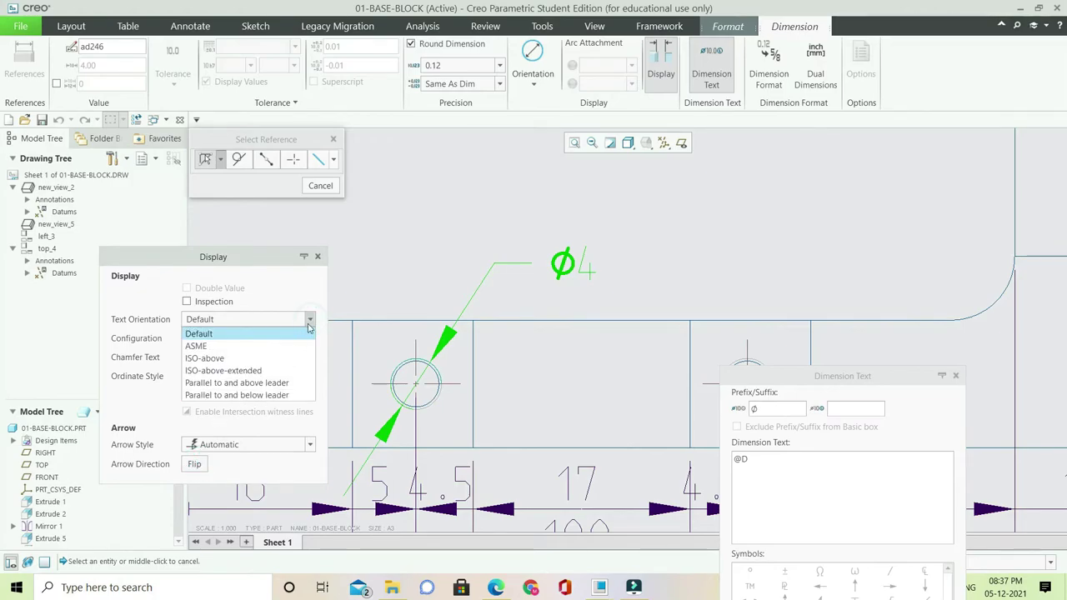
{"action": "left_click", "coordinate": [273, 368]}
{"action": "left_click_drag", "start_coordinate": [562, 239], "coordinate": [565, 284]}
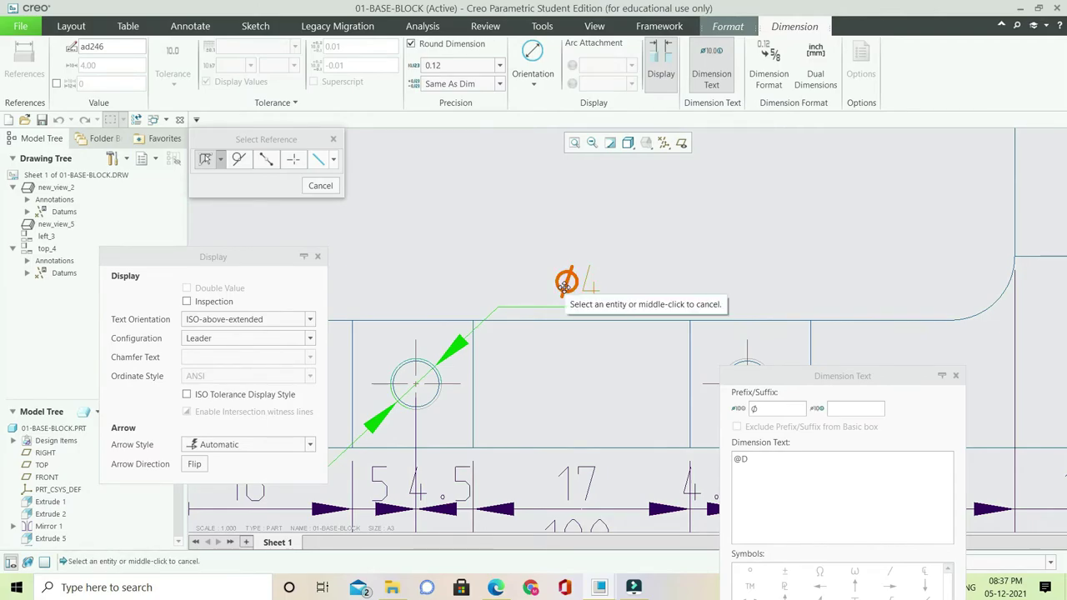
{"action": "left_click", "coordinate": [955, 376]}
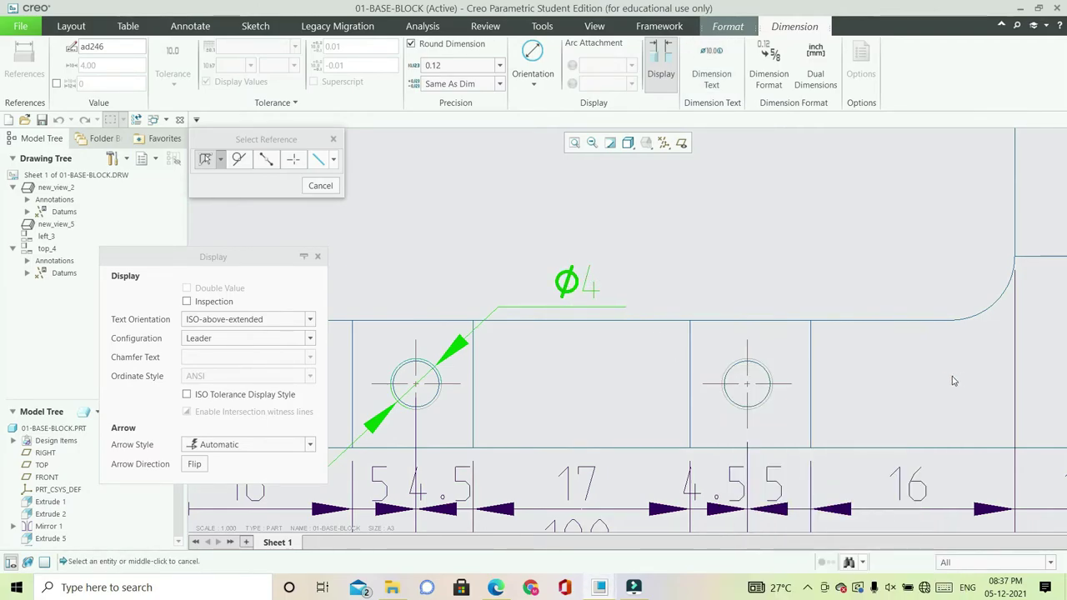
- Replace the diameter symbol in the pad hole dimension's prefix with M
{"action": "left_click", "coordinate": [711, 67]}
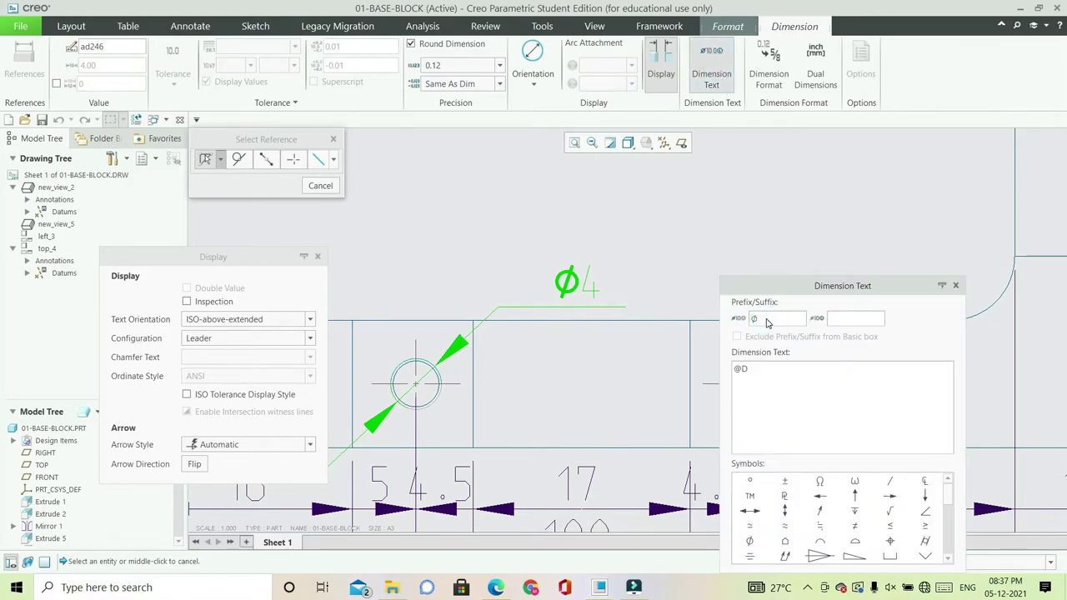
{"action": "key", "text": "BackSpace"}
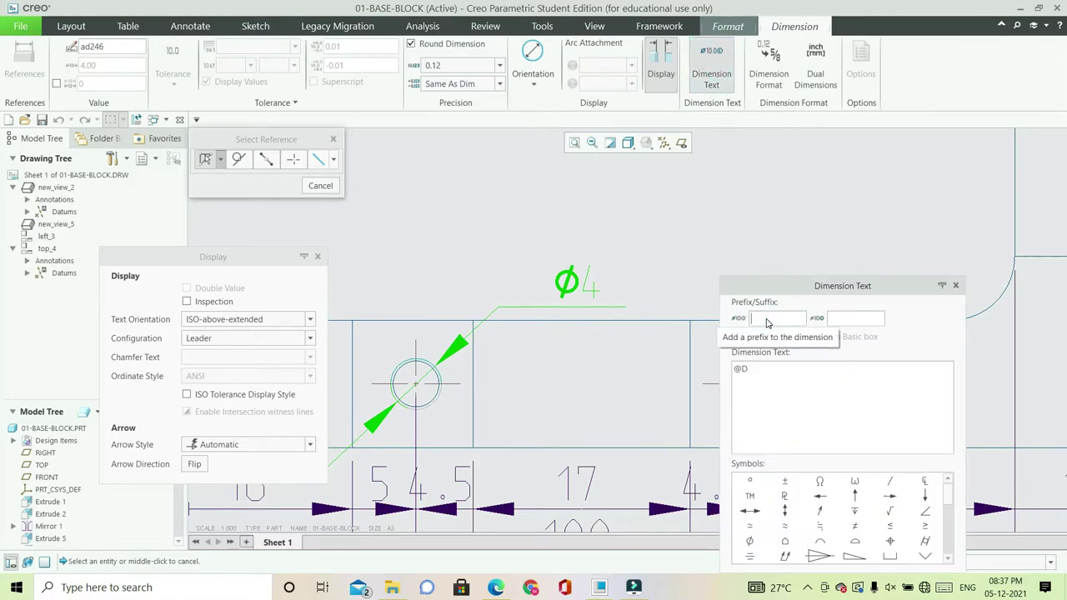
{"action": "type", "text": "M"}
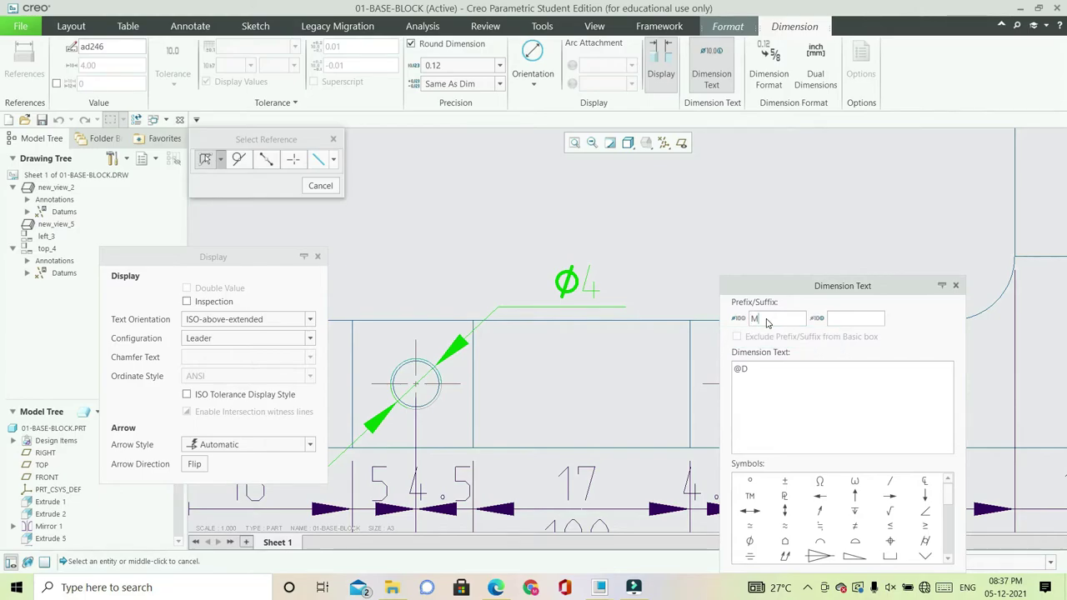
- Add a suffix with the depth symbol followed by 10-8PL to the M4 pad hole callout
{"action": "left_click", "coordinate": [844, 319]}
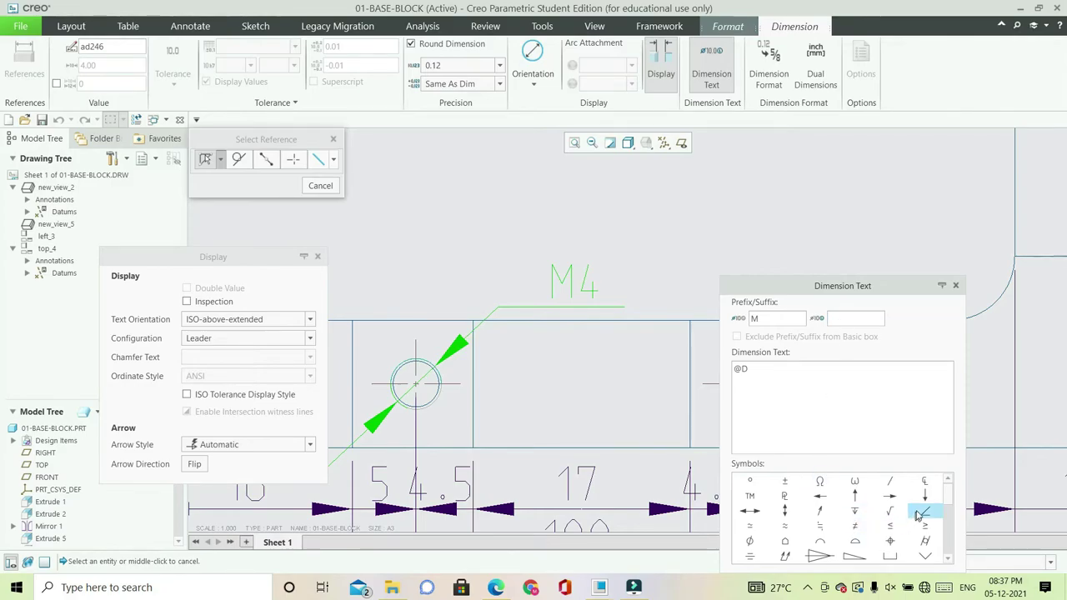
{"action": "scroll", "coordinate": [919, 512], "scroll_direction": "down", "scroll_amount": 1}
{"action": "scroll", "coordinate": [919, 513], "scroll_direction": "up", "scroll_amount": 1}
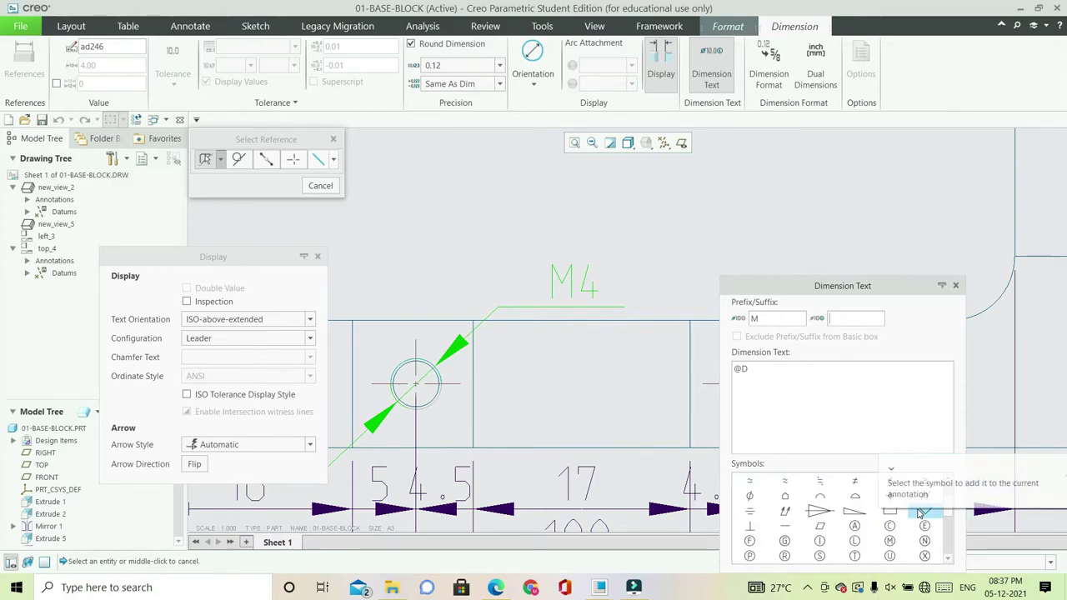
{"action": "left_click", "coordinate": [853, 511]}
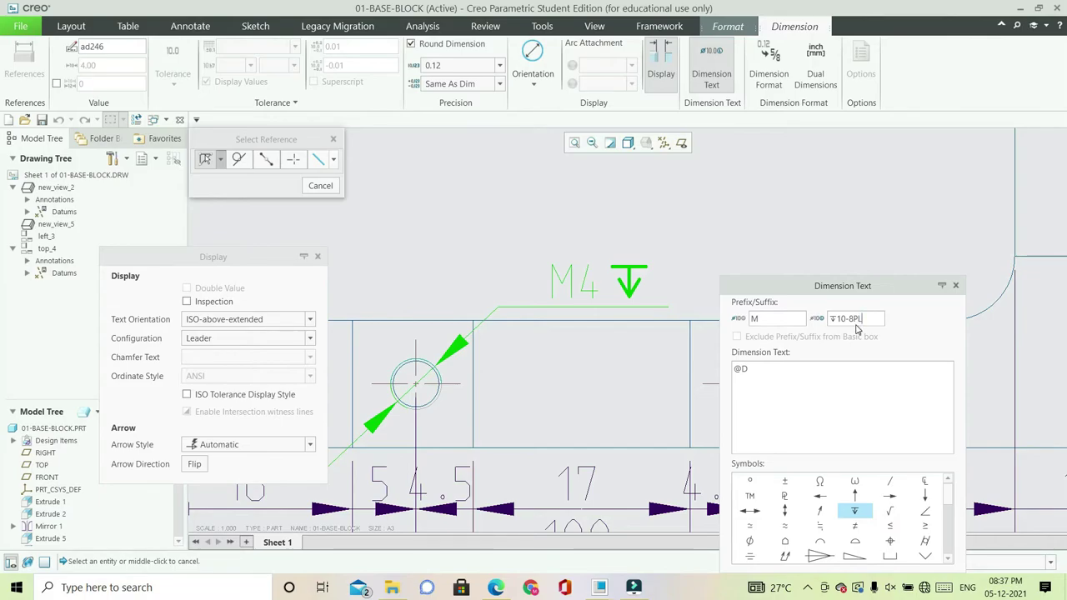
{"action": "left_click", "coordinate": [818, 242]}
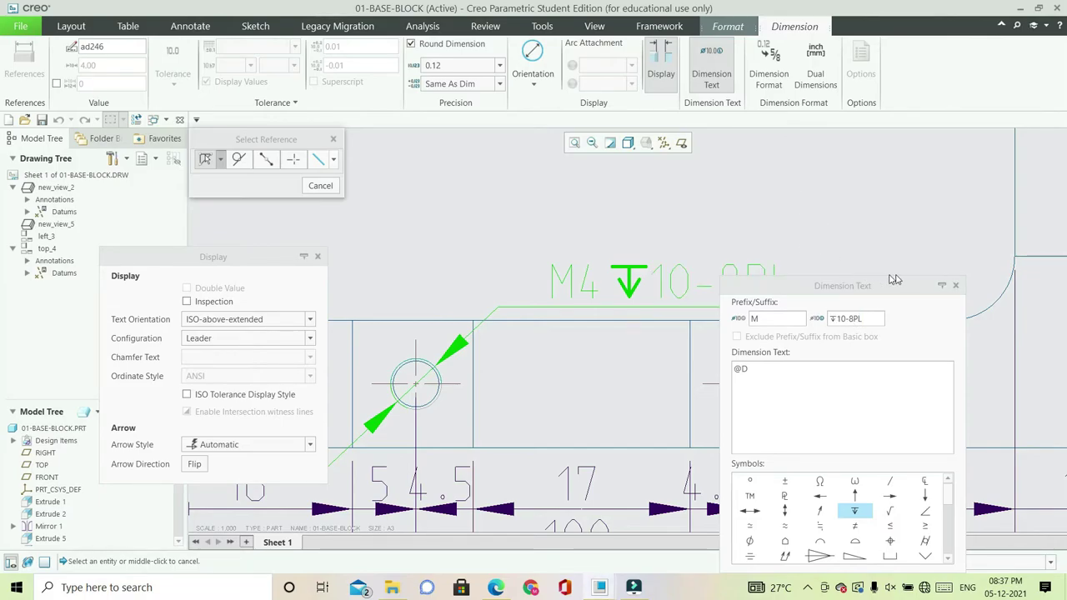
{"action": "left_click", "coordinate": [955, 286]}
{"action": "left_click", "coordinate": [825, 192]}
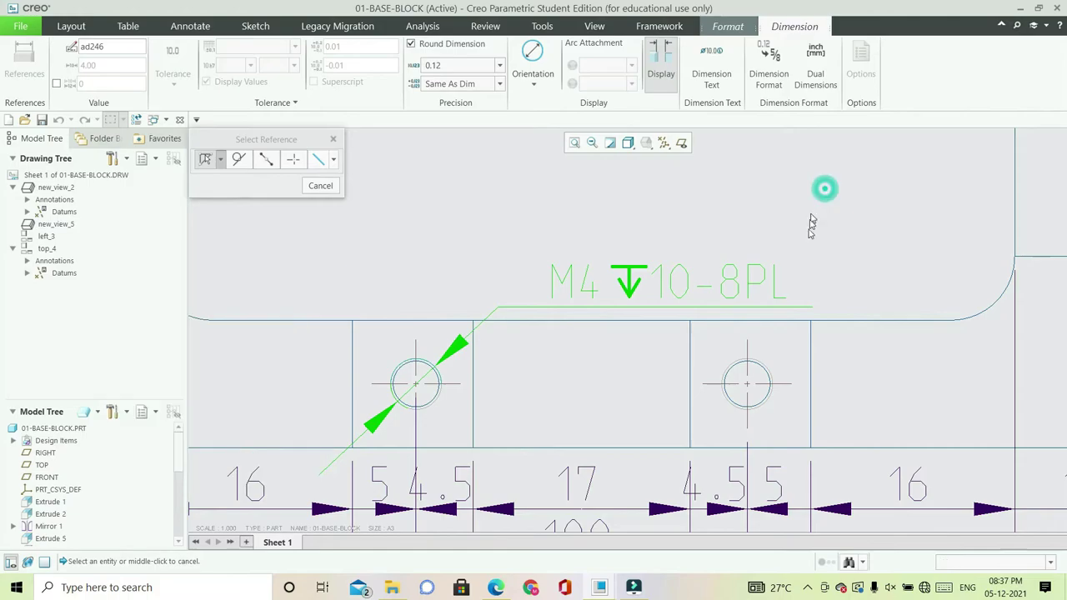
- Dimension the top view's upper-left corner hole as a diameter, placed above the plate, with ISO-above-extended text orientation
{"action": "scroll", "coordinate": [746, 333], "scroll_direction": "up", "scroll_amount": 5}
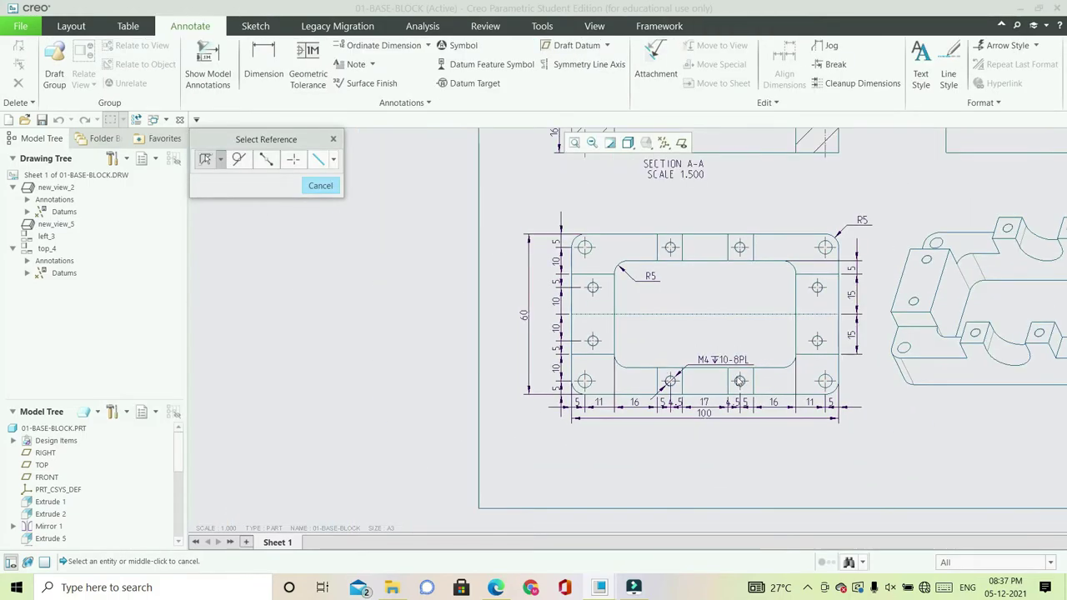
{"action": "scroll", "coordinate": [577, 218], "scroll_direction": "down", "scroll_amount": 5}
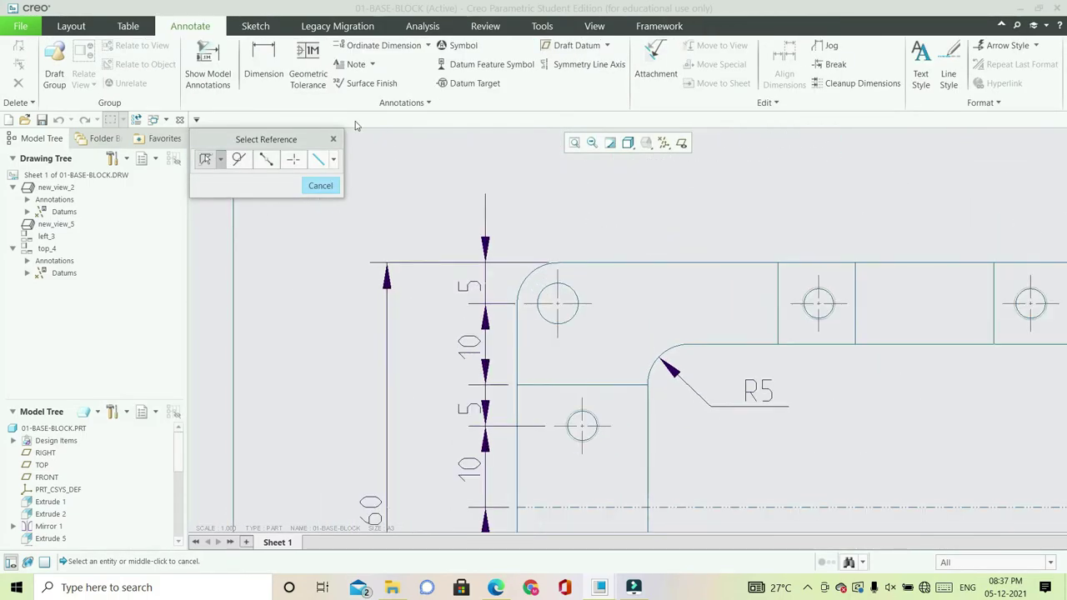
{"action": "left_click", "coordinate": [264, 64]}
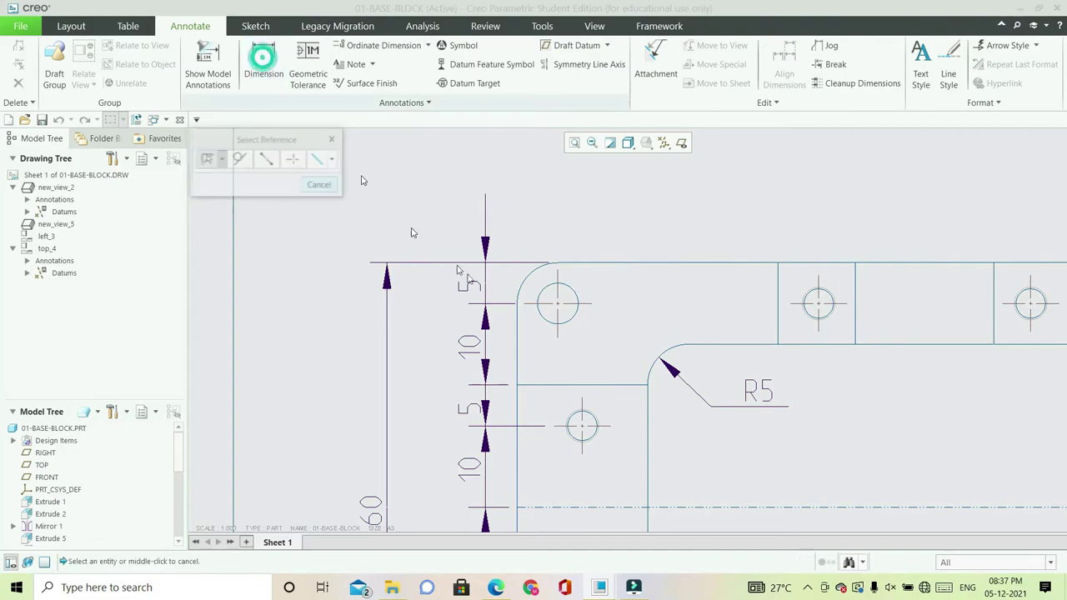
{"action": "left_click", "coordinate": [575, 294]}
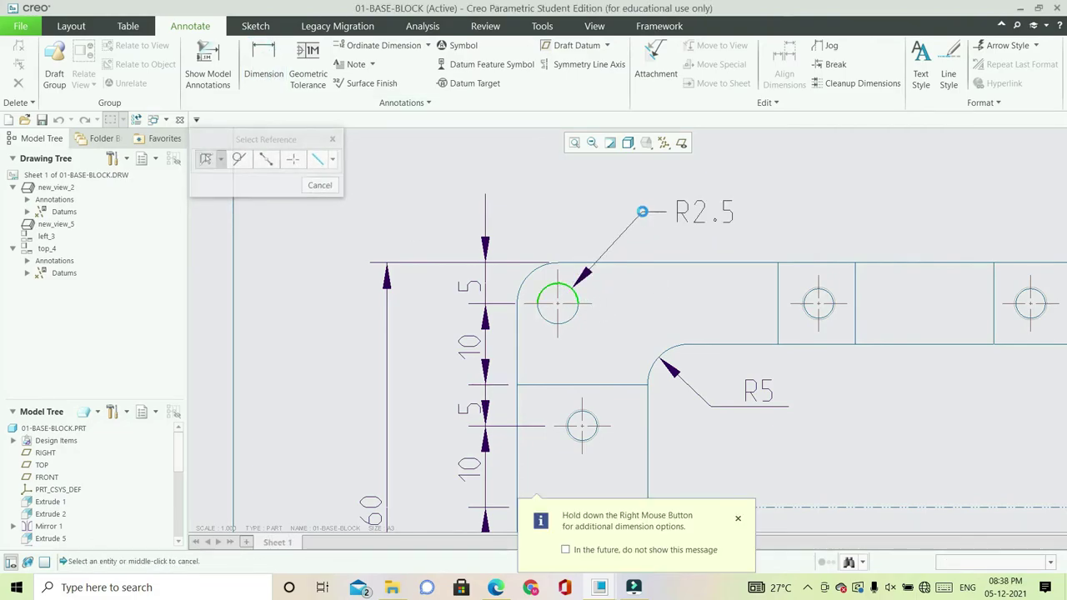
{"action": "middle_click", "coordinate": [643, 214]}
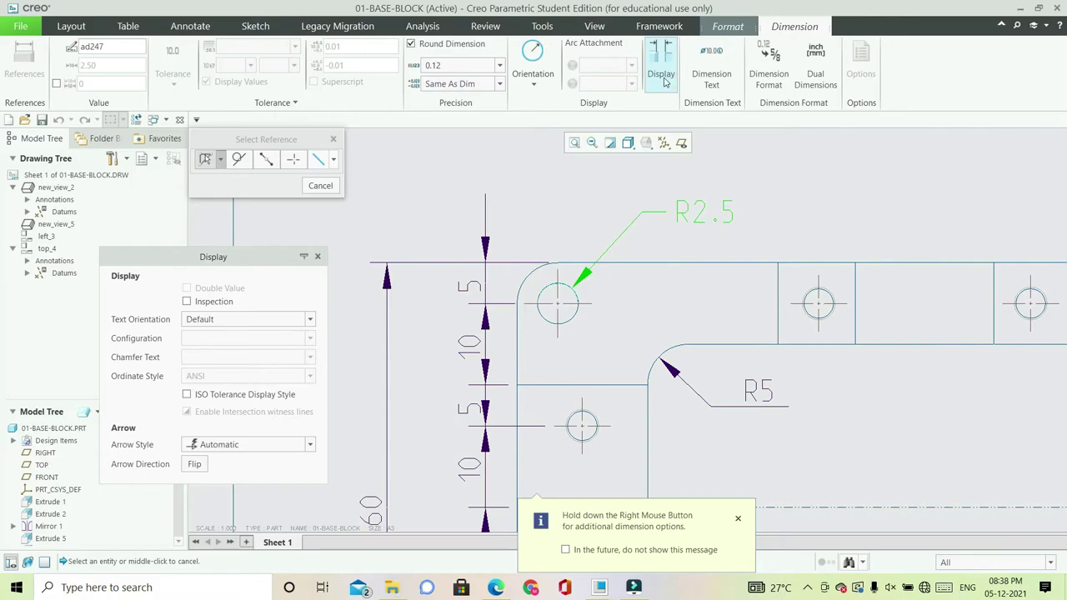
{"action": "left_click", "coordinate": [526, 86]}
{"action": "left_click", "coordinate": [538, 114]}
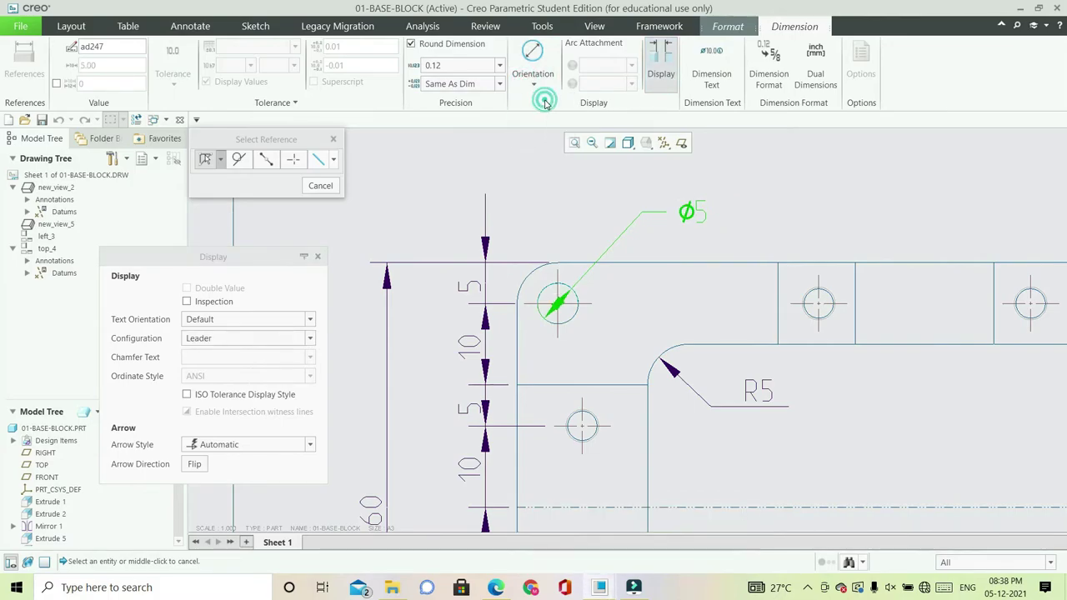
{"action": "left_click", "coordinate": [310, 320]}
{"action": "left_click", "coordinate": [261, 374]}
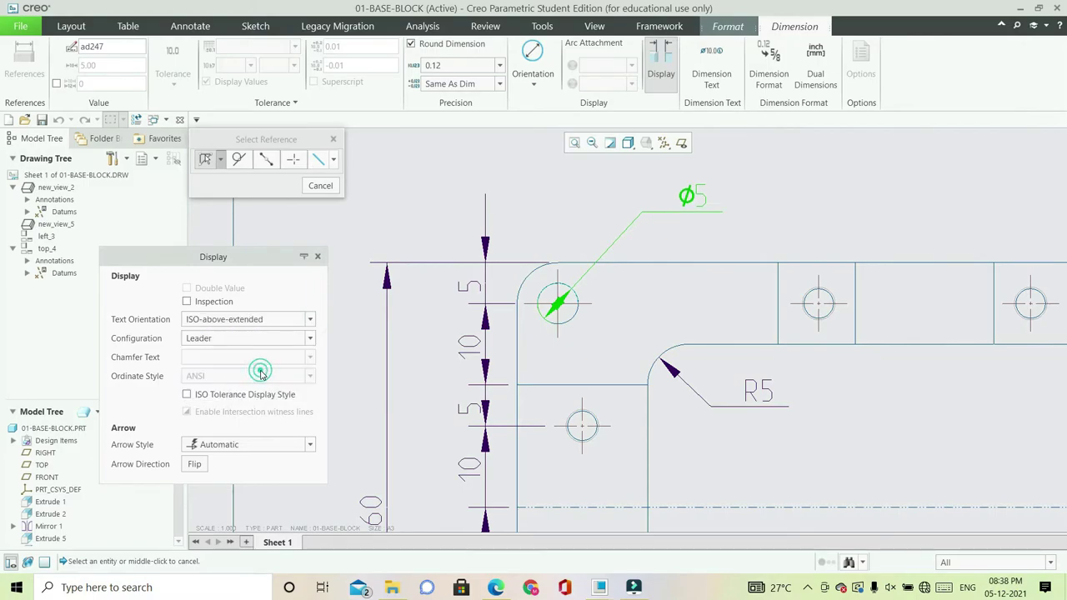
{"action": "left_click", "coordinate": [792, 198]}
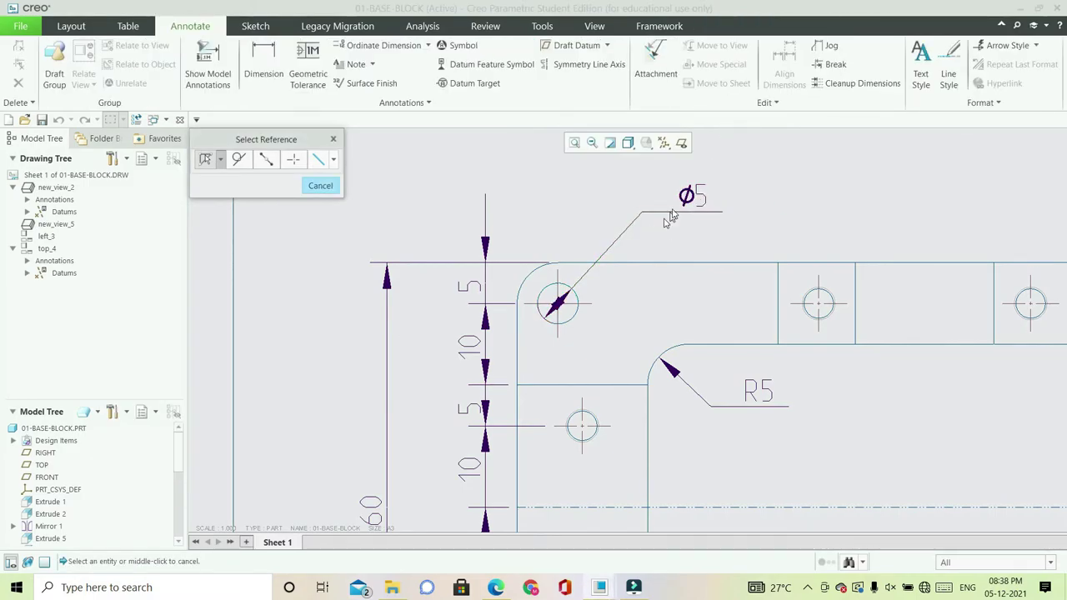
- Add the suffix -4PL to the corner hole's diameter dimension and end dimensioning of the top view
{"action": "left_click", "coordinate": [688, 195]}
{"action": "left_click", "coordinate": [706, 76]}
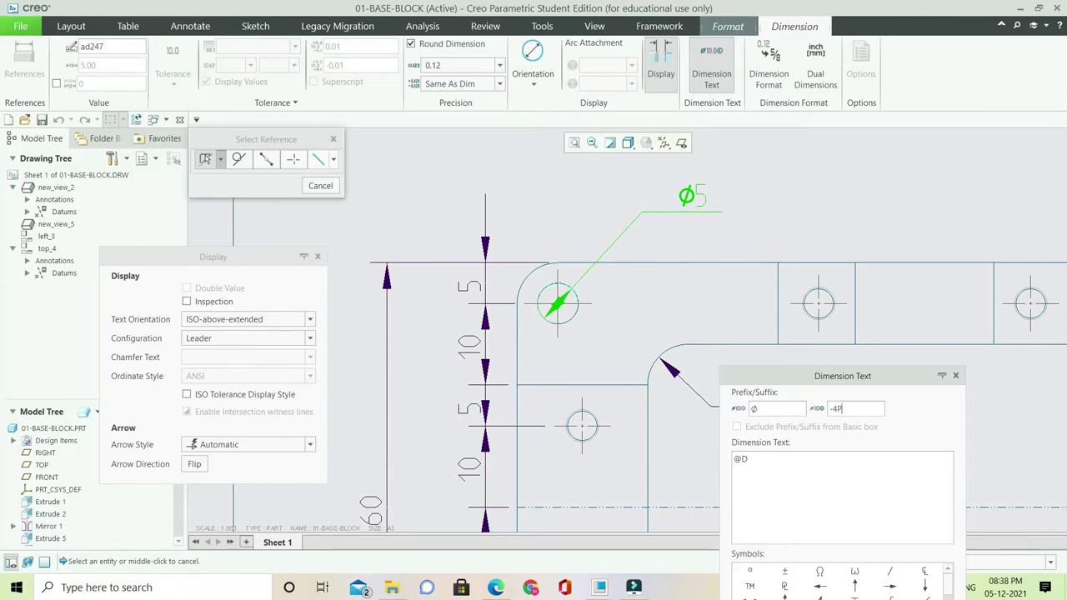
{"action": "left_click", "coordinate": [854, 189]}
{"action": "scroll", "coordinate": [790, 197], "scroll_direction": "up", "scroll_amount": 4}
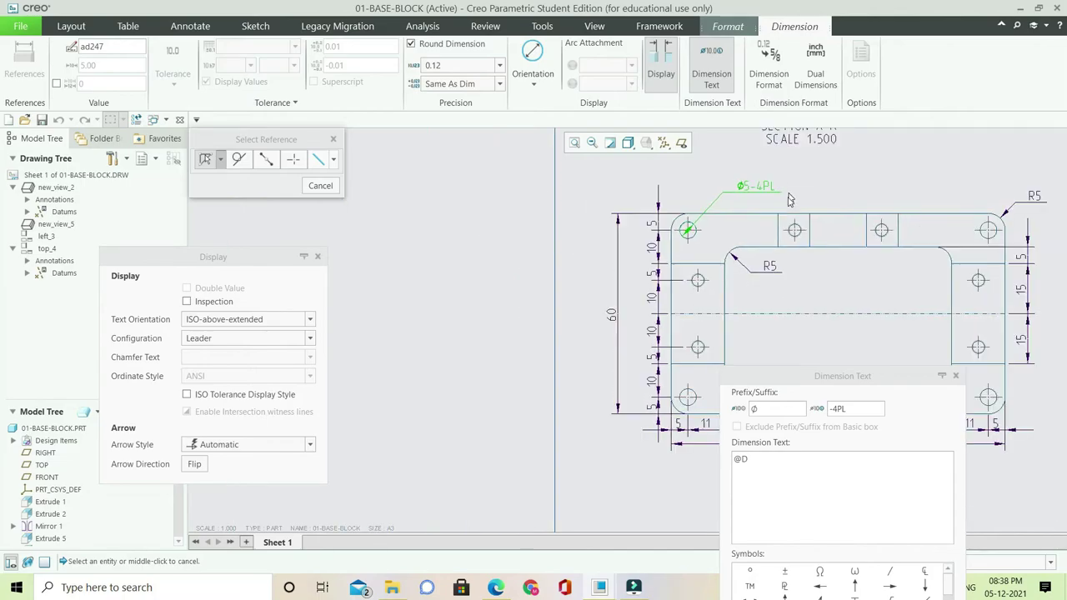
{"action": "left_click", "coordinate": [955, 377]}
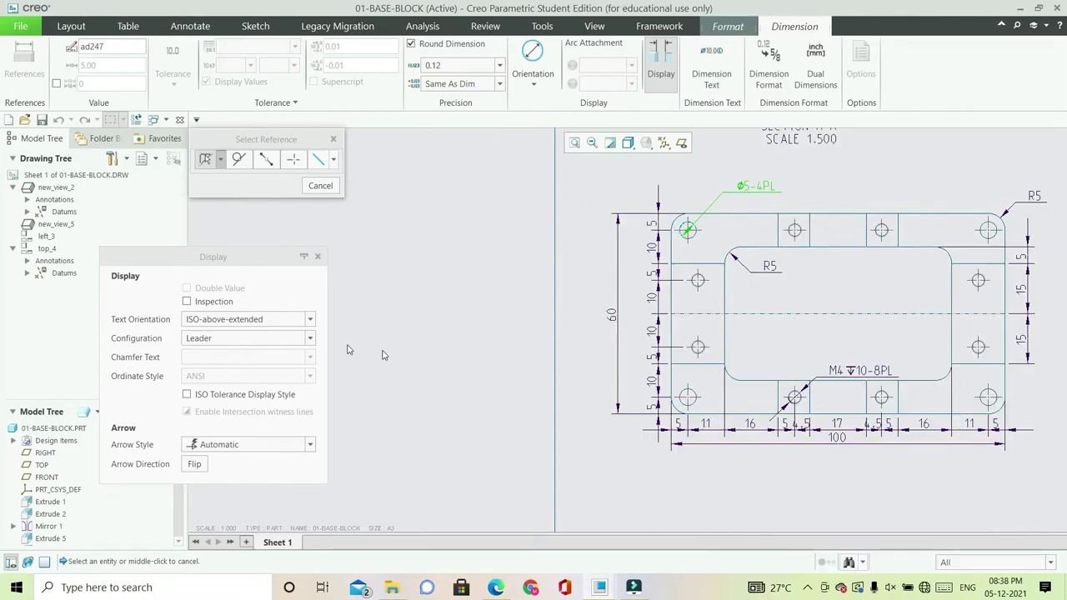
{"action": "left_click", "coordinate": [317, 256]}
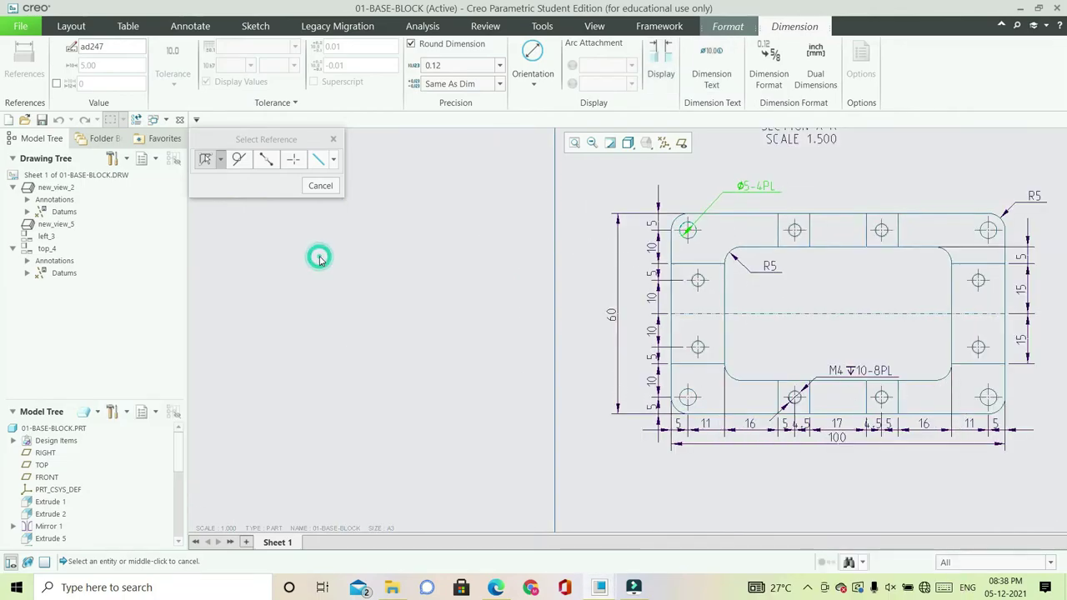
{"action": "left_click", "coordinate": [333, 139]}
- Dimension the width of the left hatched block above section A-A, with text parallel to and above the leader
{"action": "scroll", "coordinate": [519, 320], "scroll_direction": "down", "scroll_amount": 3}
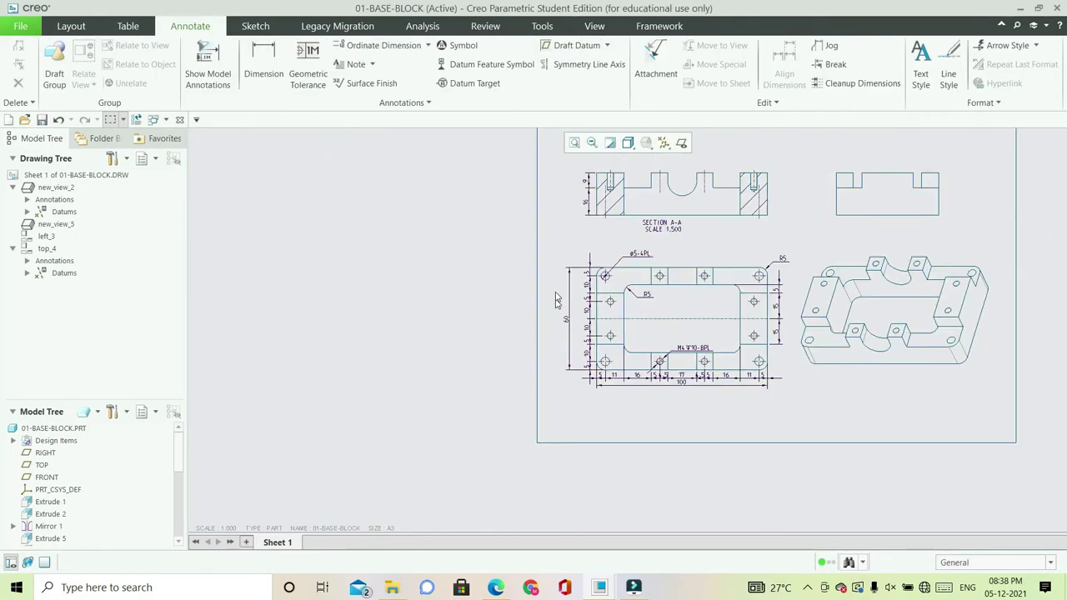
{"action": "left_click", "coordinate": [567, 145]}
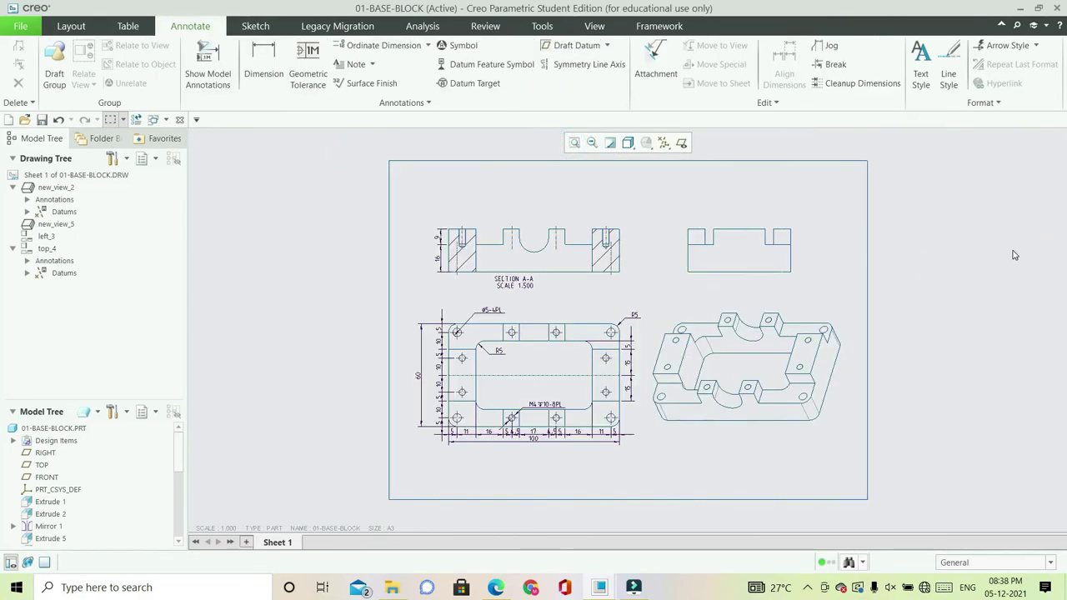
{"action": "scroll", "coordinate": [492, 209], "scroll_direction": "up", "scroll_amount": 3}
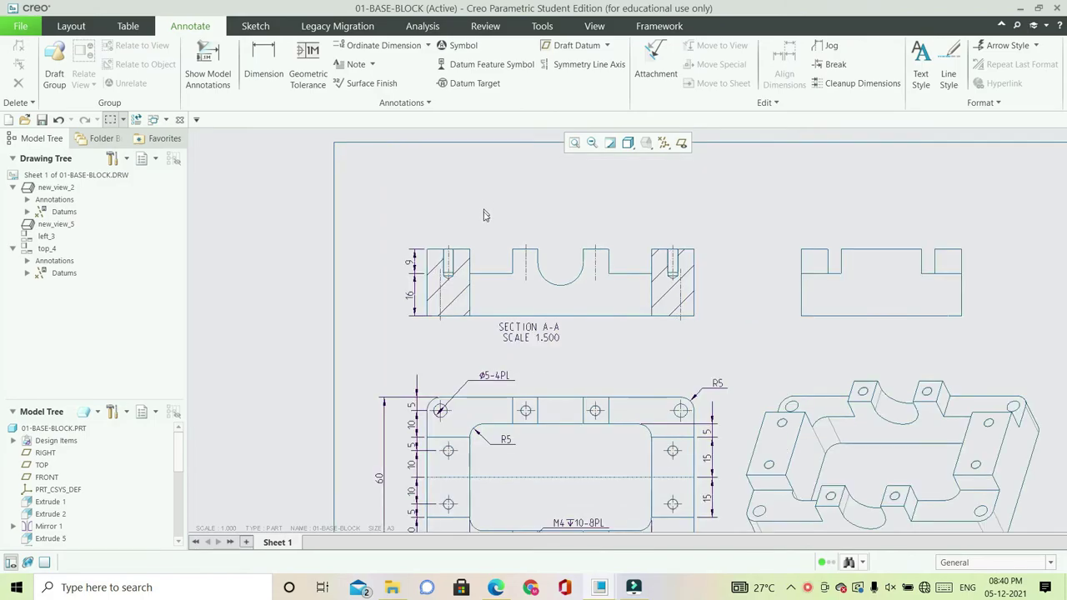
{"action": "left_click", "coordinate": [264, 60]}
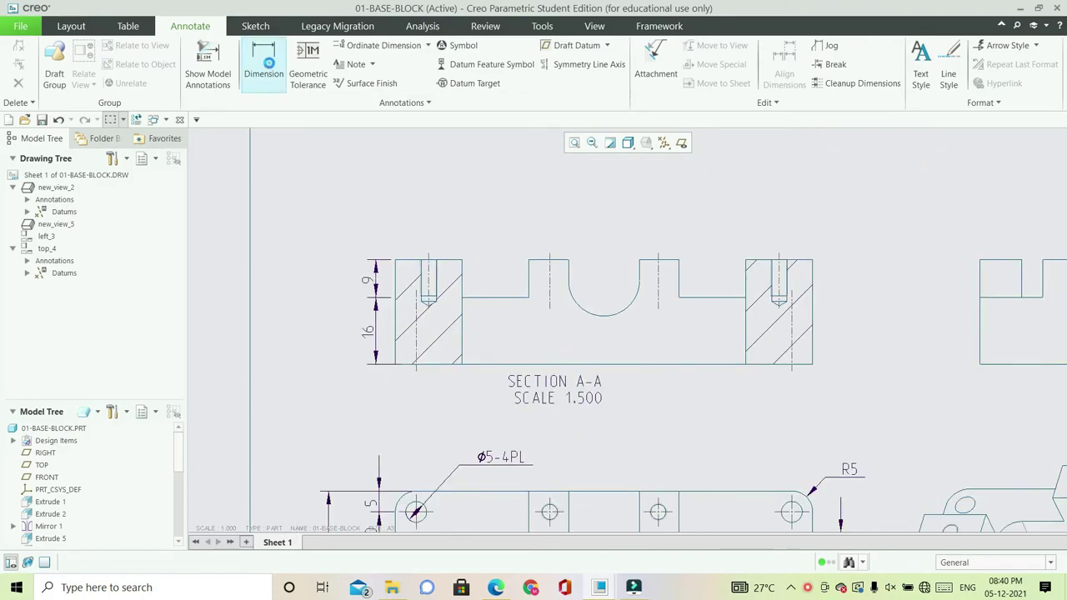
{"action": "left_click", "coordinate": [397, 282]}
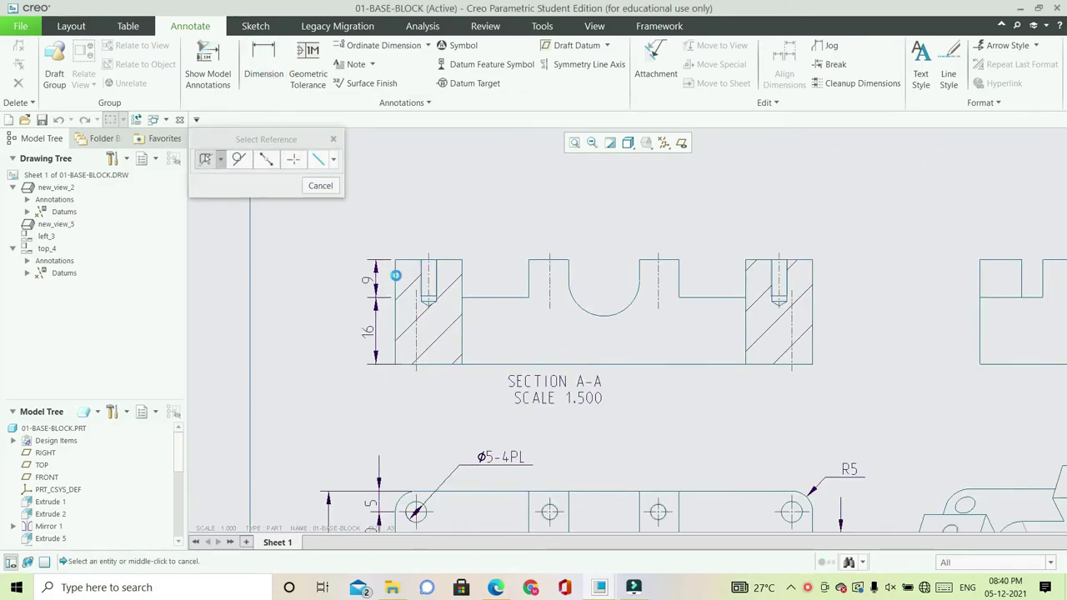
{"action": "left_click", "coordinate": [463, 276], "text": "ctrl"}
{"action": "middle_click", "coordinate": [431, 229]}
{"action": "left_click_drag", "start_coordinate": [431, 229], "coordinate": [429, 241]}
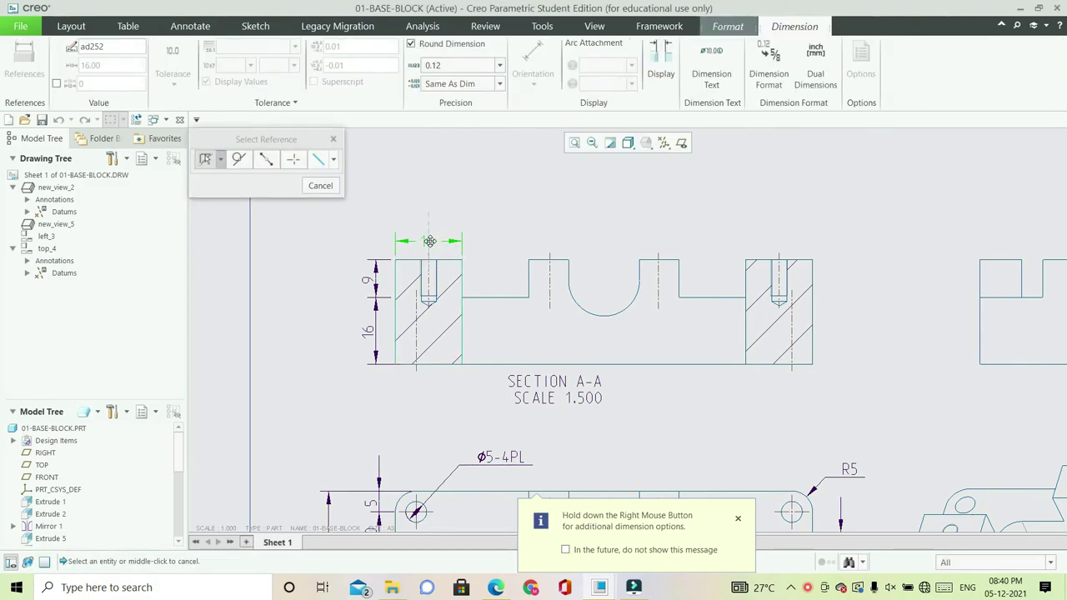
{"action": "left_click", "coordinate": [660, 66]}
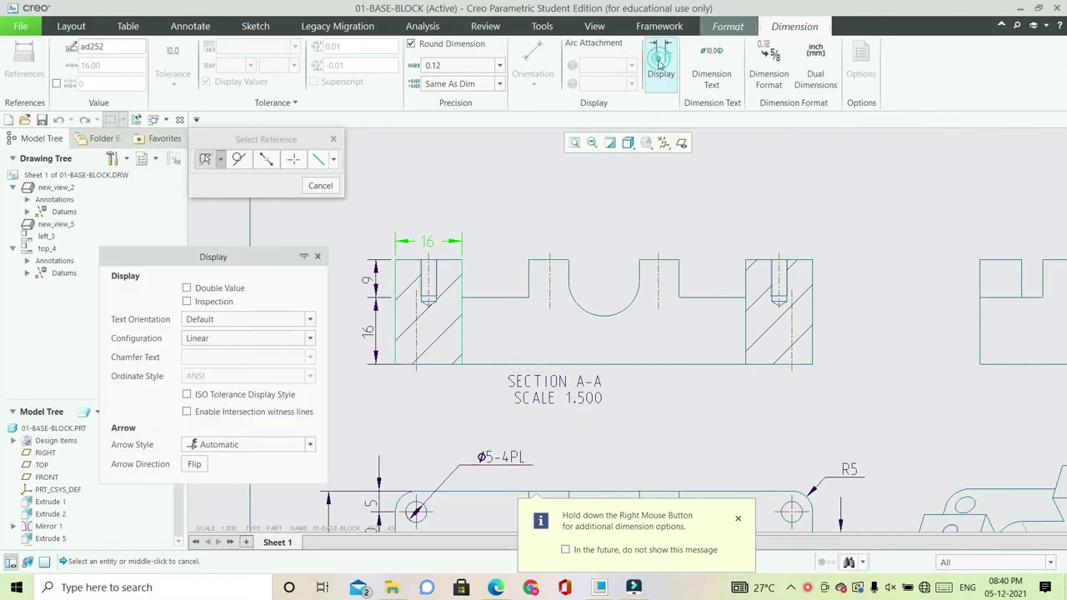
{"action": "left_click", "coordinate": [310, 320]}
{"action": "left_click", "coordinate": [266, 359]}
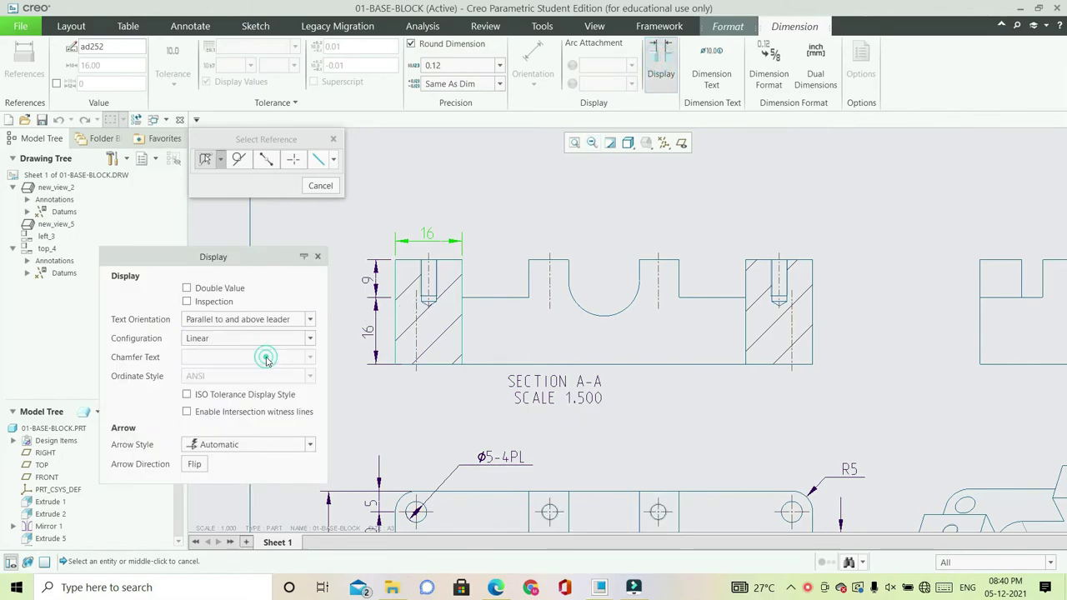
{"action": "middle_click", "coordinate": [488, 192]}
- Dimension the gap between the left hatched block and the first raised pad in section A-A, with text parallel to and above the leader
{"action": "left_click", "coordinate": [270, 63]}
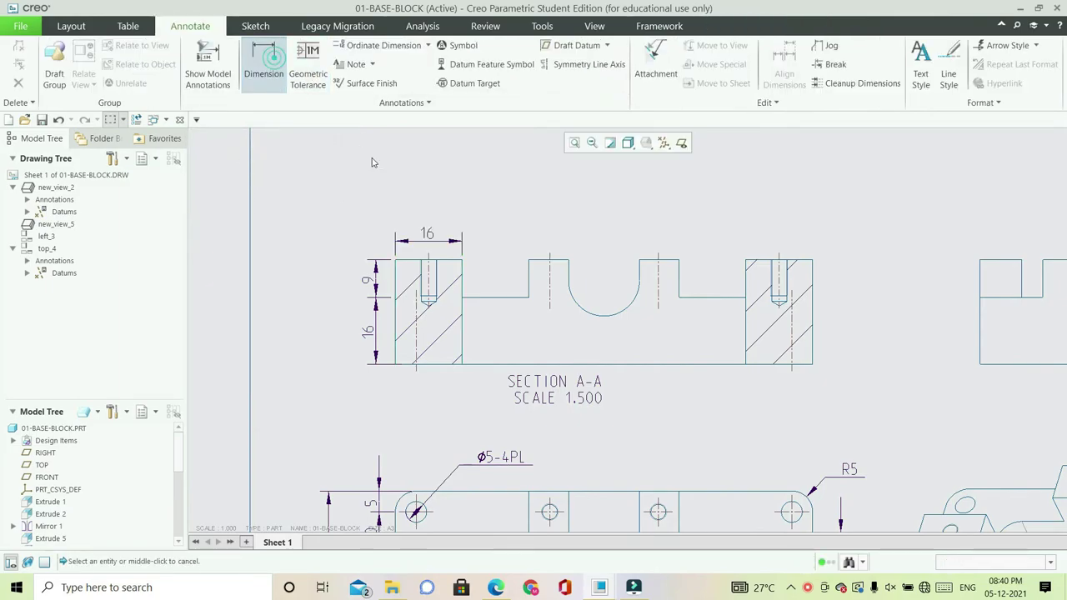
{"action": "scroll", "coordinate": [500, 245], "scroll_direction": "up", "scroll_amount": 3}
{"action": "left_click", "coordinate": [443, 303]}
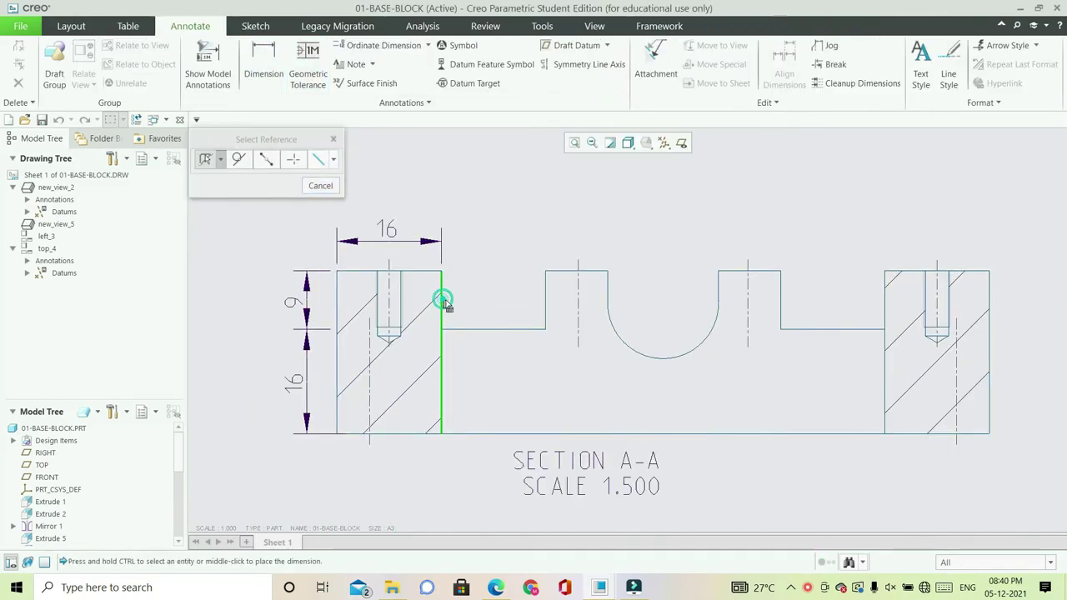
{"action": "left_click", "coordinate": [544, 288], "text": "ctrl"}
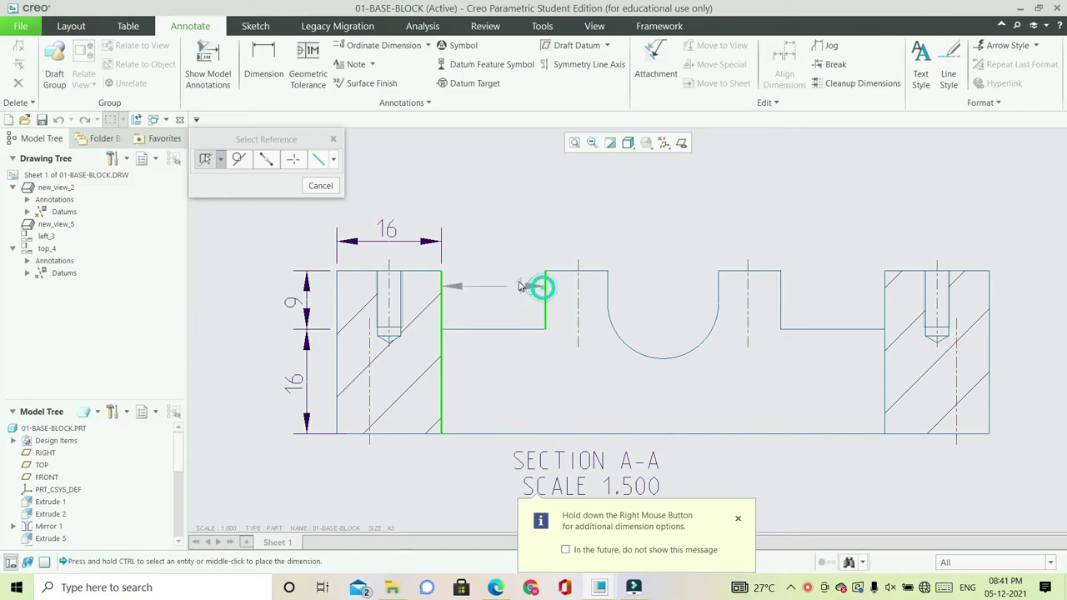
{"action": "middle_click", "coordinate": [498, 255]}
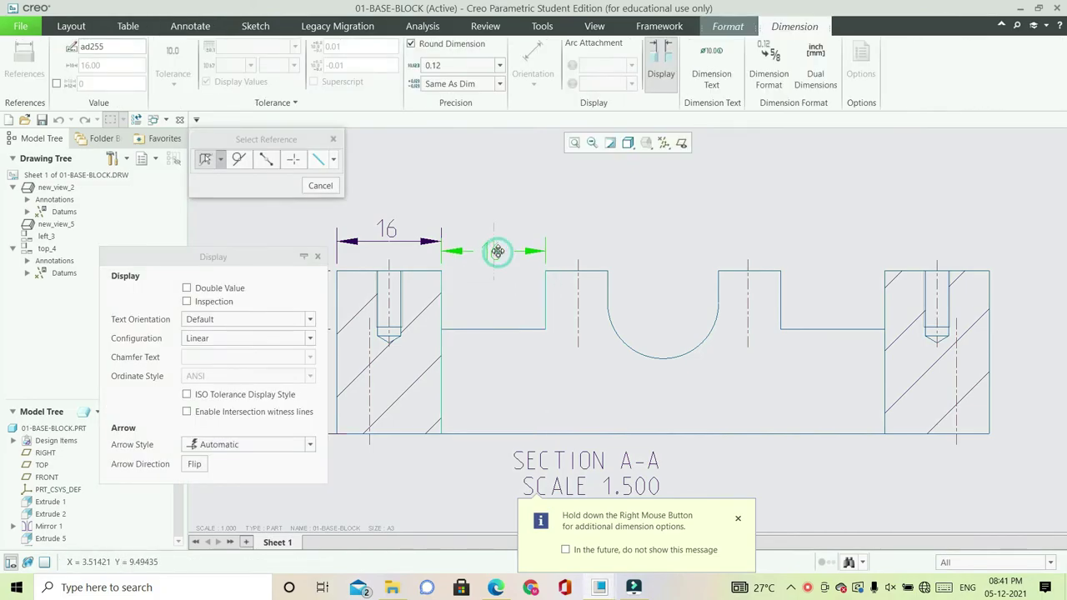
{"action": "left_click", "coordinate": [310, 319]}
{"action": "left_click", "coordinate": [275, 360]}
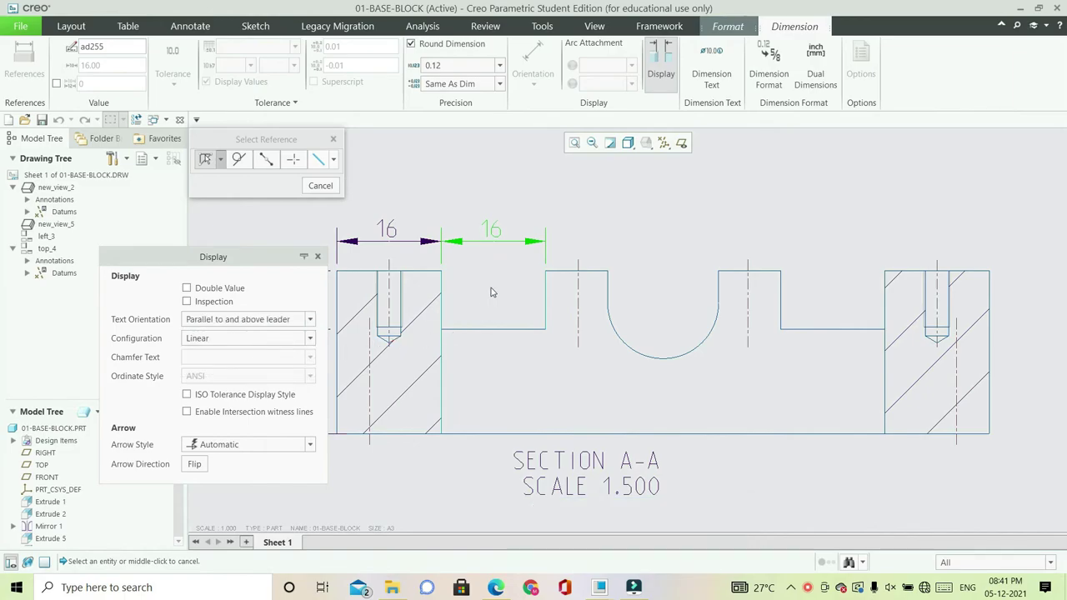
{"action": "middle_click", "coordinate": [664, 309]}
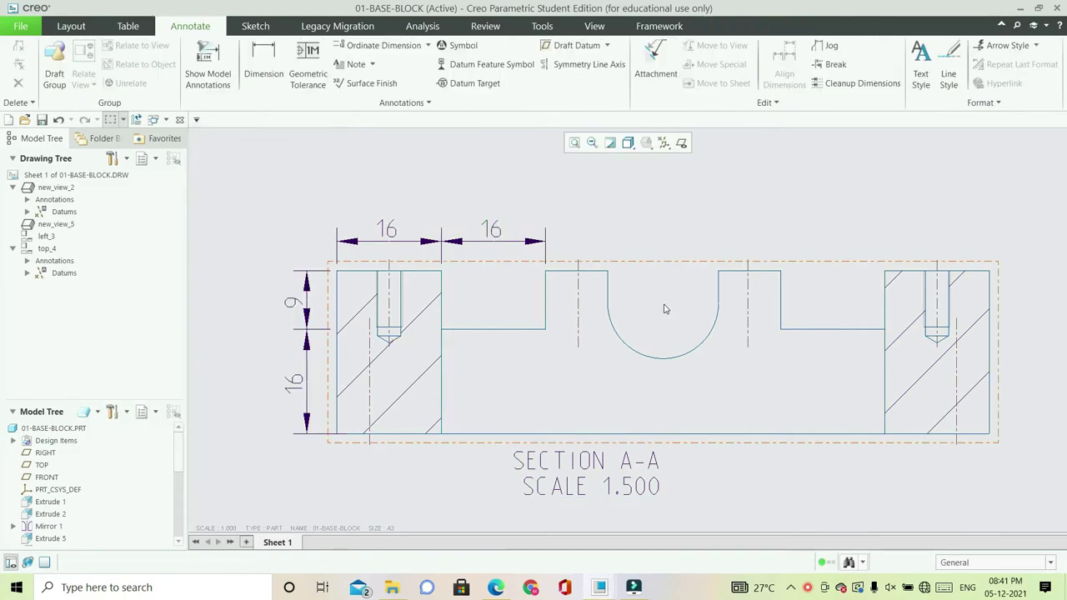
- Dimension the width of the first raised pad above section A-A, with text parallel to and above the leader
{"action": "left_click", "coordinate": [264, 67]}
{"action": "left_click", "coordinate": [548, 292]}
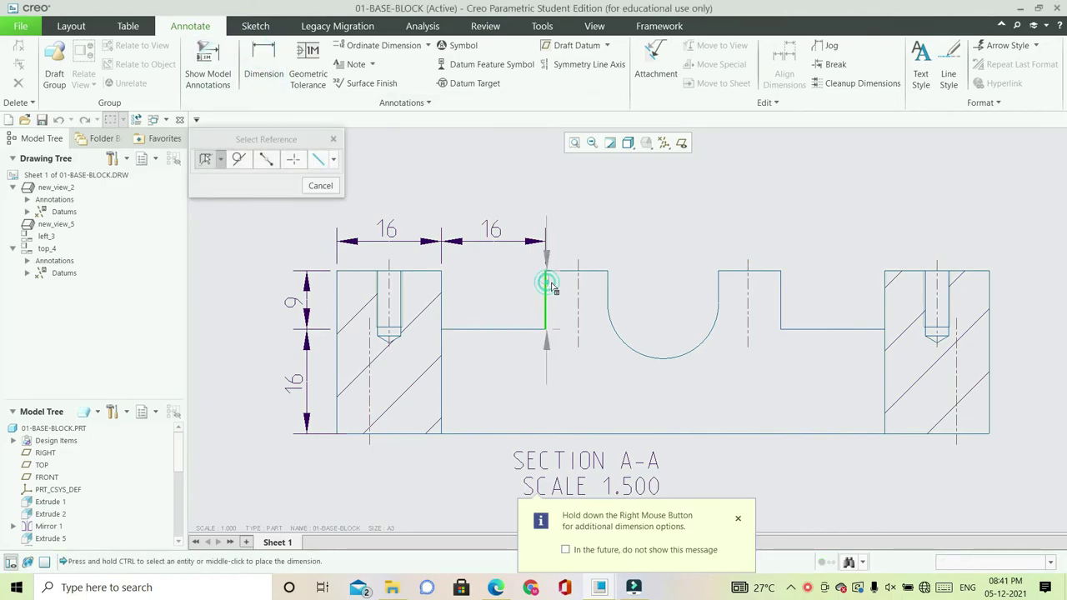
{"action": "left_click", "coordinate": [607, 286], "text": "ctrl"}
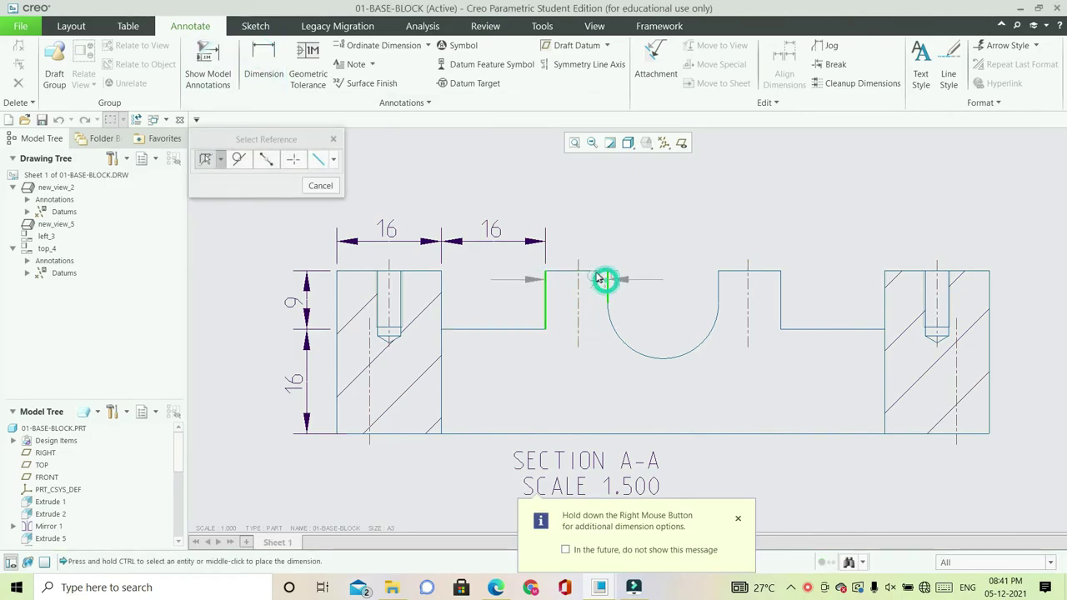
{"action": "middle_click", "coordinate": [580, 242]}
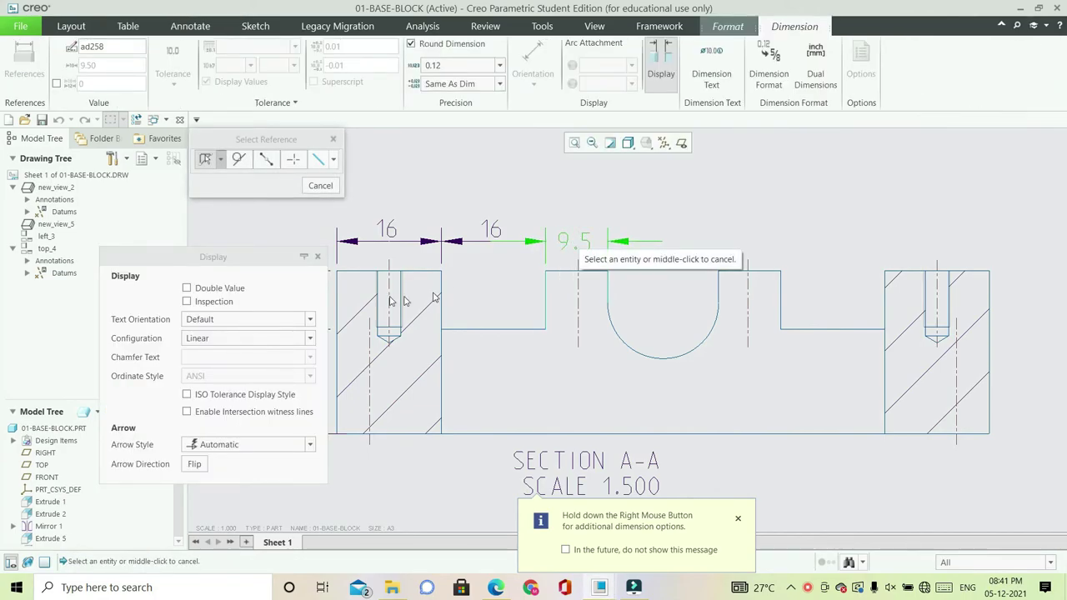
{"action": "left_click", "coordinate": [310, 324]}
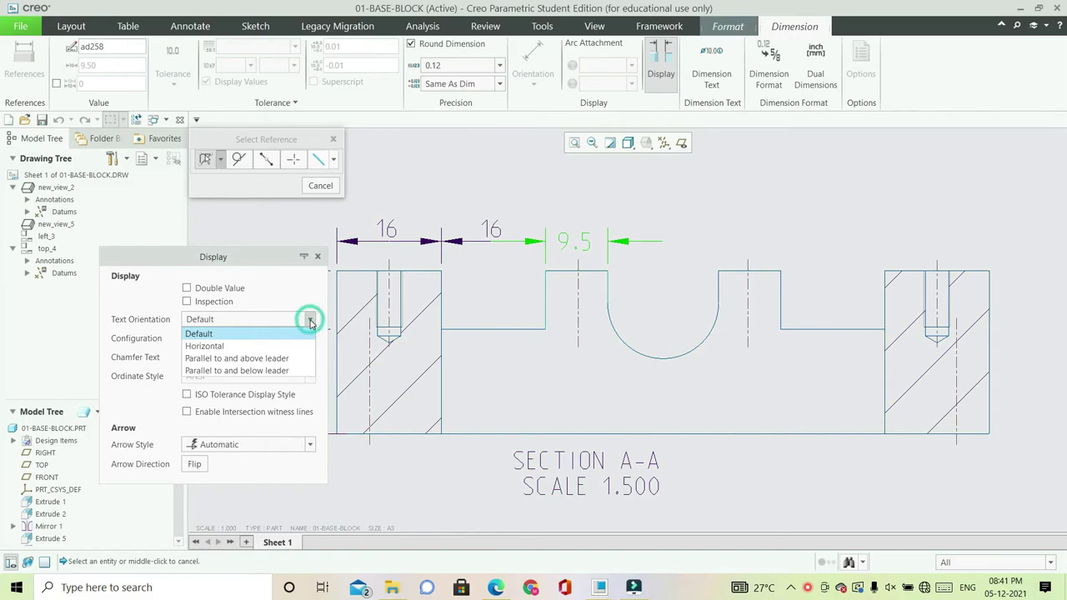
{"action": "left_click", "coordinate": [219, 359]}
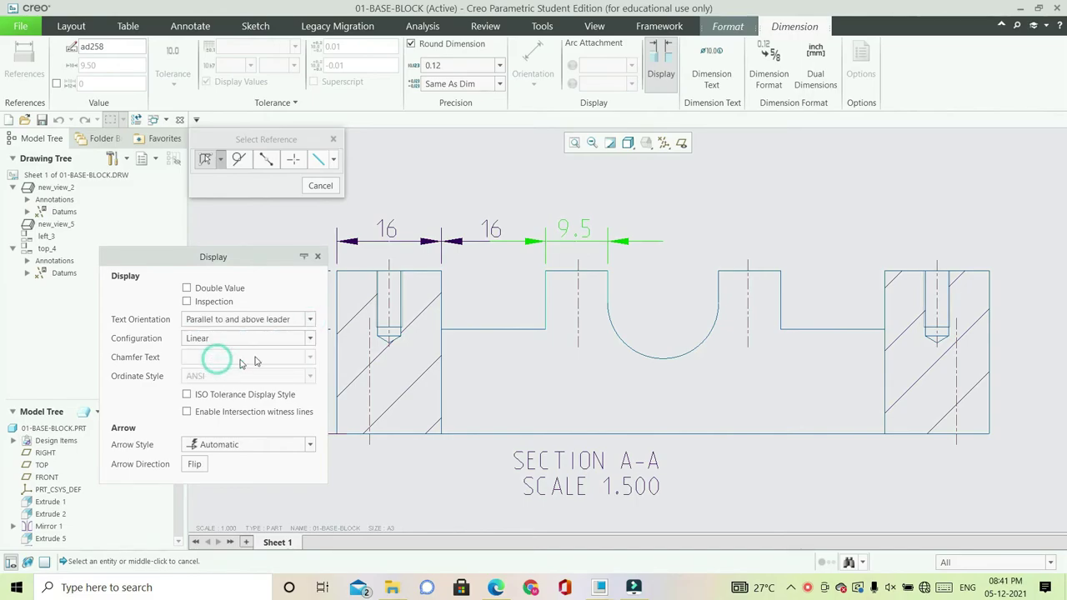
{"action": "middle_click", "coordinate": [524, 177]}
- Dimension from the round slot's left wall to its arc centre above section A-A, with text parallel to and above the leader
{"action": "scroll", "coordinate": [592, 241], "scroll_direction": "down", "scroll_amount": 1}
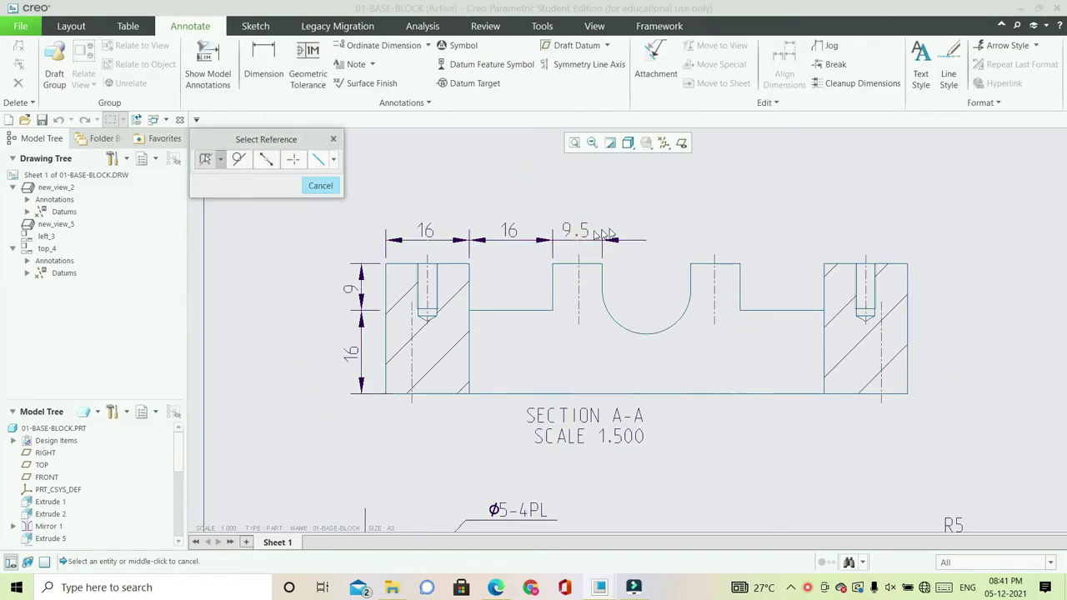
{"action": "scroll", "coordinate": [757, 214], "scroll_direction": "up", "scroll_amount": 1}
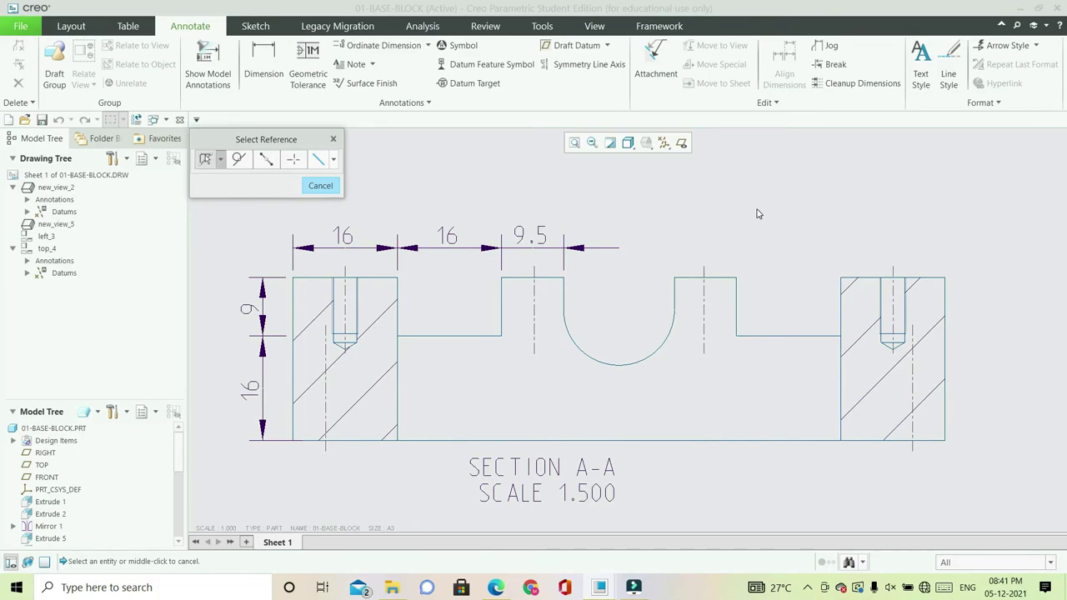
{"action": "scroll", "coordinate": [757, 215], "scroll_direction": "up", "scroll_amount": 1}
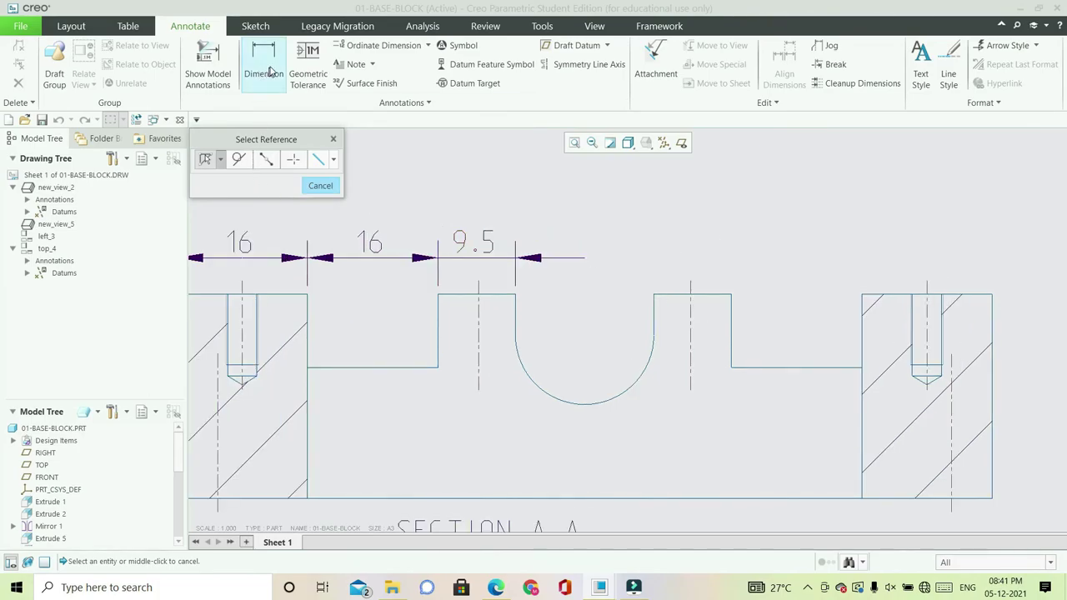
{"action": "left_click", "coordinate": [595, 405]}
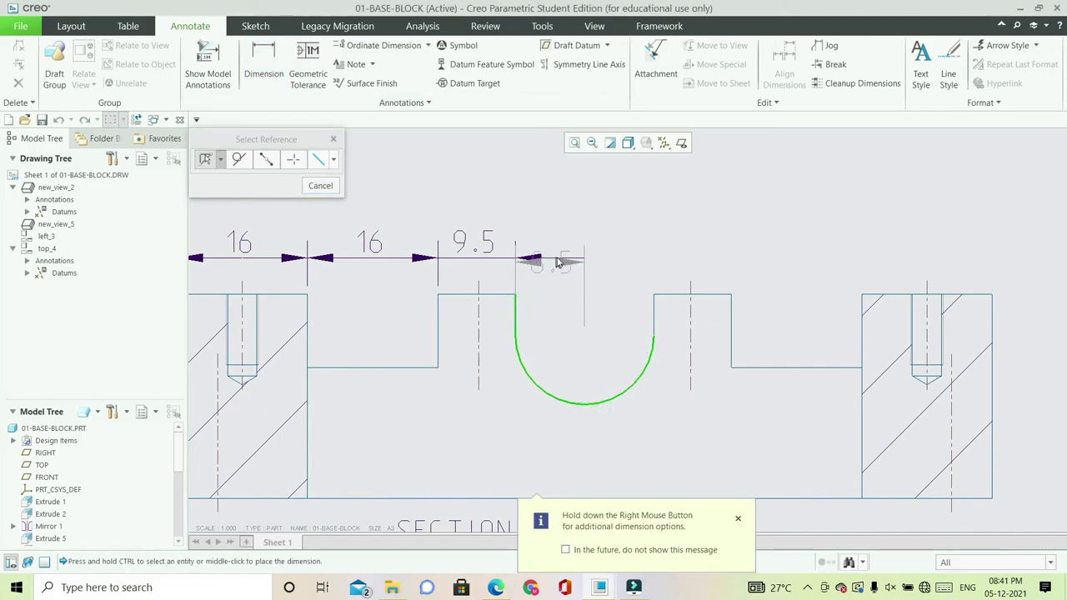
{"action": "middle_click", "coordinate": [555, 260]}
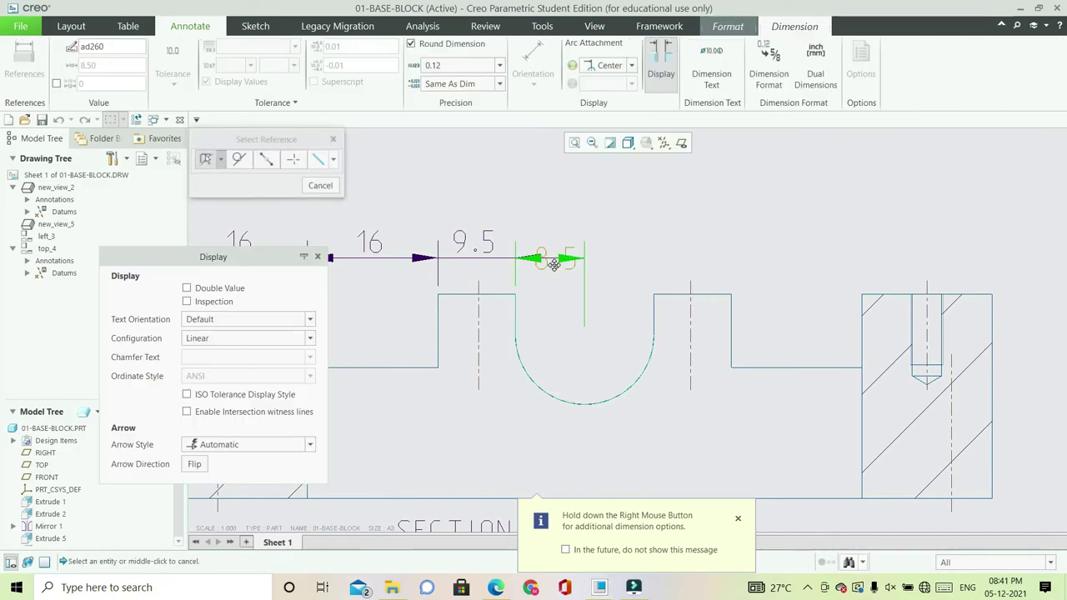
{"action": "left_click", "coordinate": [310, 324]}
{"action": "left_click", "coordinate": [275, 355]}
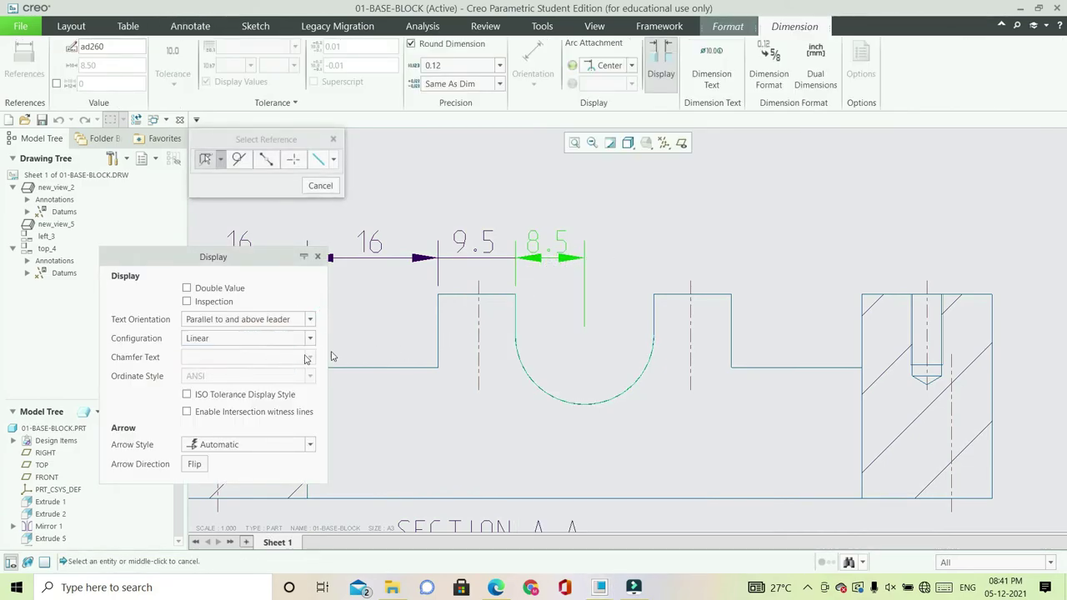
{"action": "middle_click", "coordinate": [588, 332]}
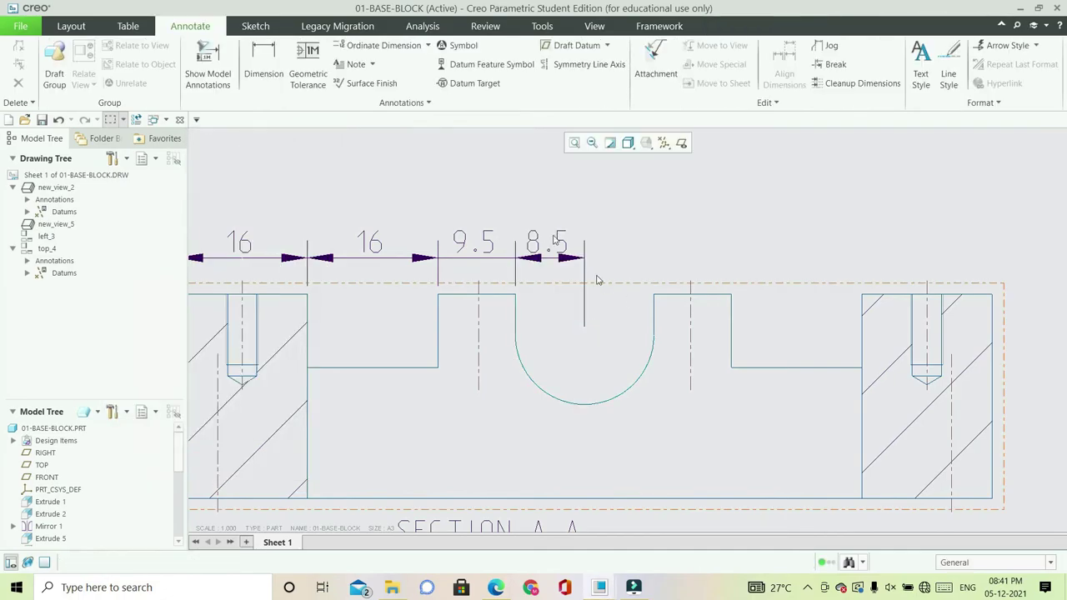
- Dimension from the slot's arc centre to its right wall above section A-A, with text parallel to and above the leader
{"action": "left_click", "coordinate": [246, 68]}
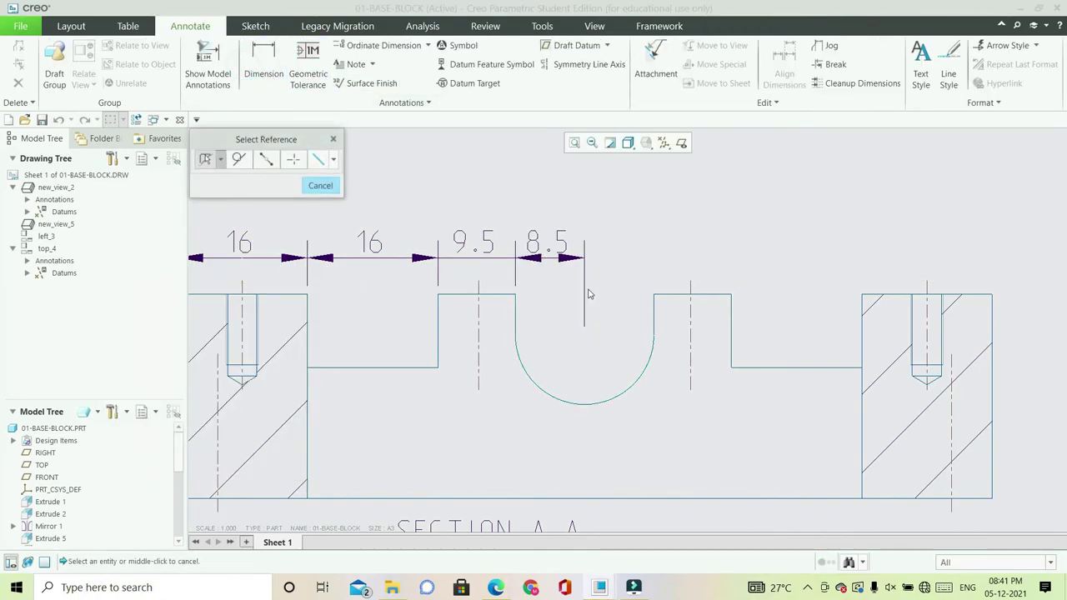
{"action": "left_click", "coordinate": [584, 401]}
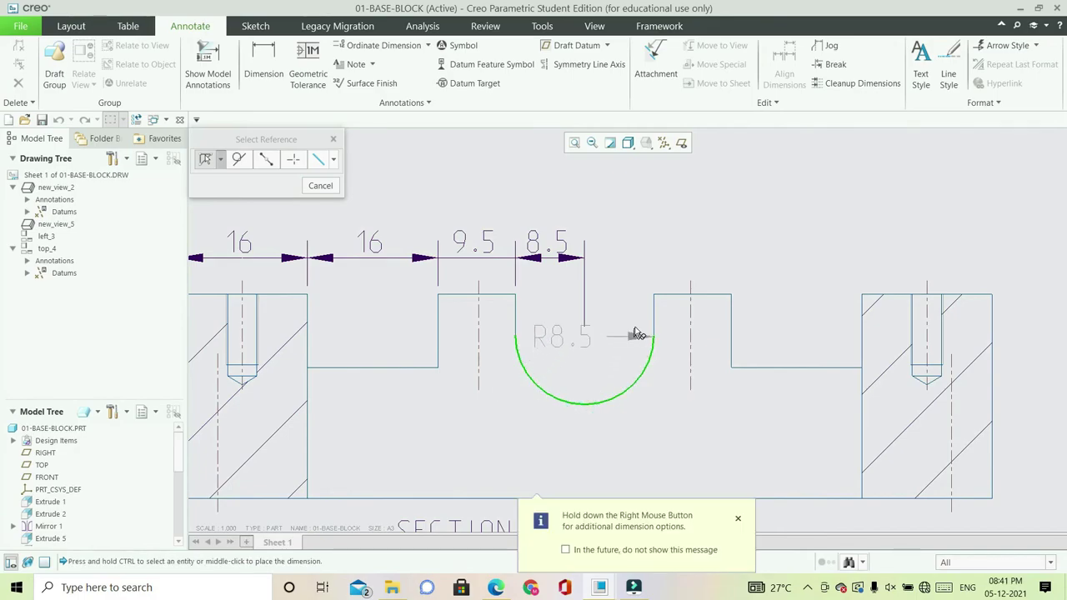
{"action": "left_click", "coordinate": [653, 306], "text": "ctrl"}
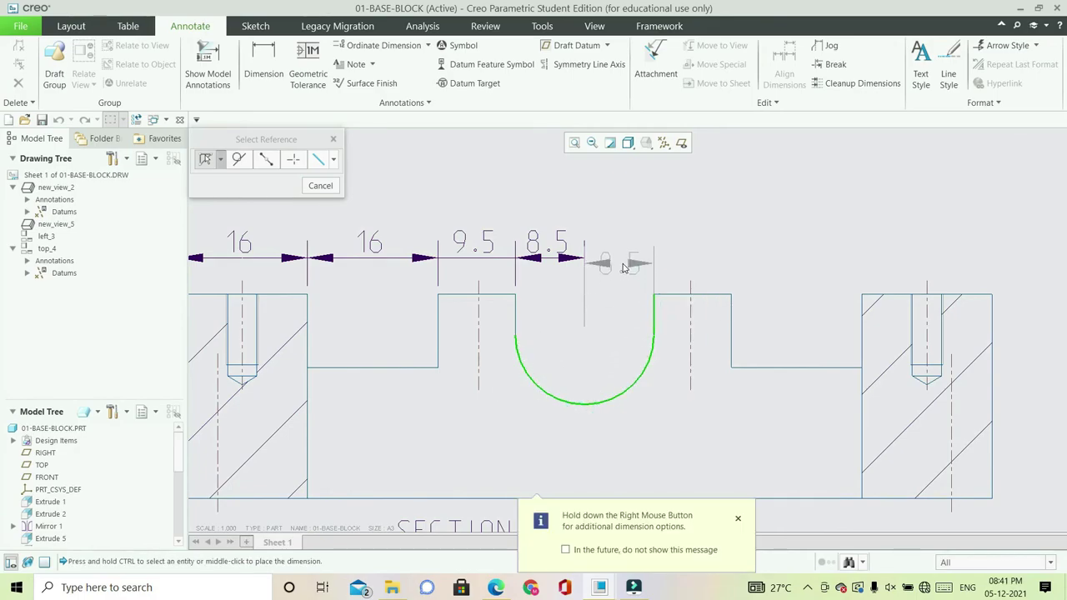
{"action": "middle_click", "coordinate": [622, 264]}
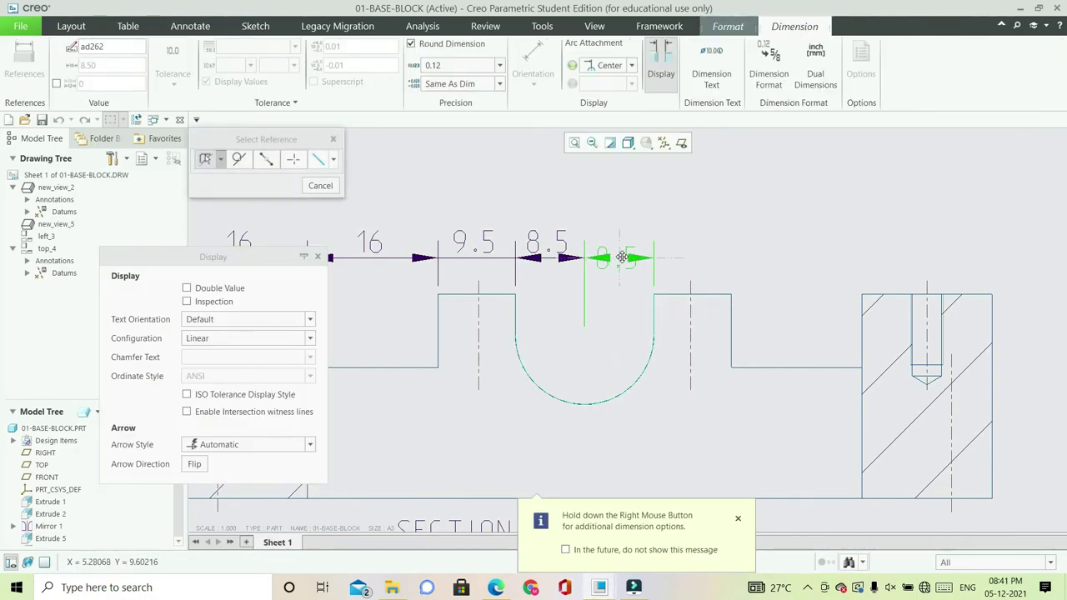
{"action": "left_click", "coordinate": [311, 319]}
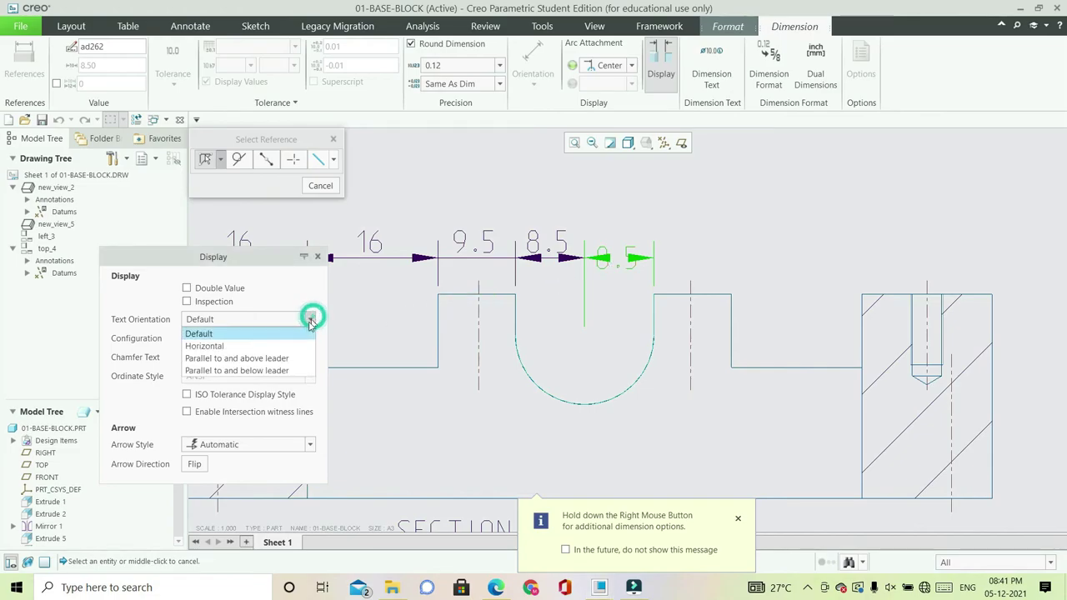
{"action": "left_click", "coordinate": [305, 357]}
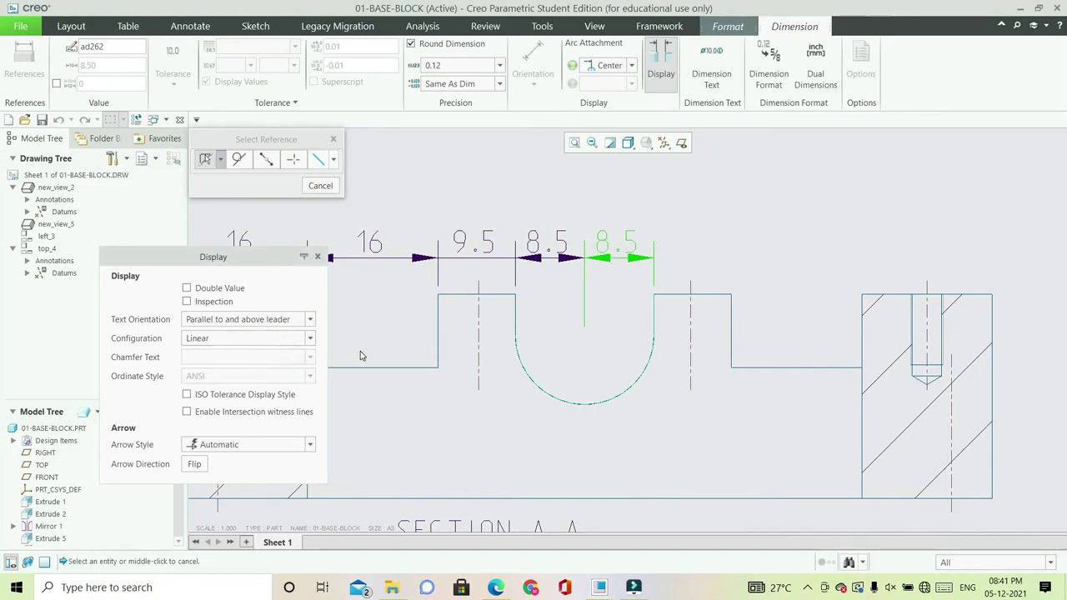
- Dimension the width of the second raised pad above section A-A, with text parallel to and above the leader
{"action": "left_click", "coordinate": [655, 312]}
{"action": "left_click", "coordinate": [731, 314], "text": "ctrl"}
{"action": "middle_click", "coordinate": [703, 258]}
{"action": "middle_click", "coordinate": [704, 257]}
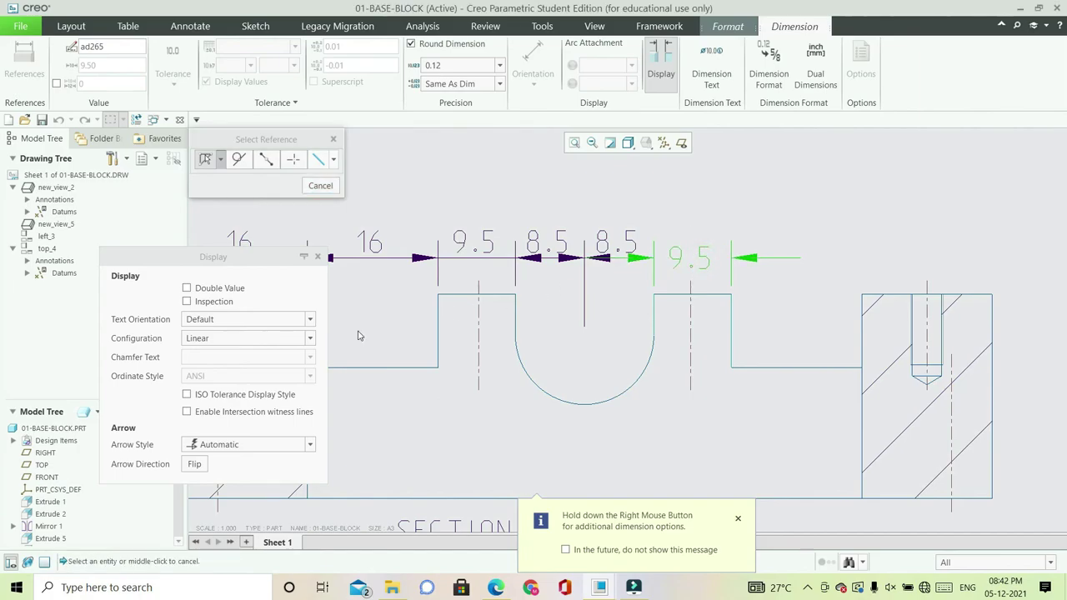
{"action": "left_click", "coordinate": [309, 319]}
{"action": "left_click", "coordinate": [250, 359]}
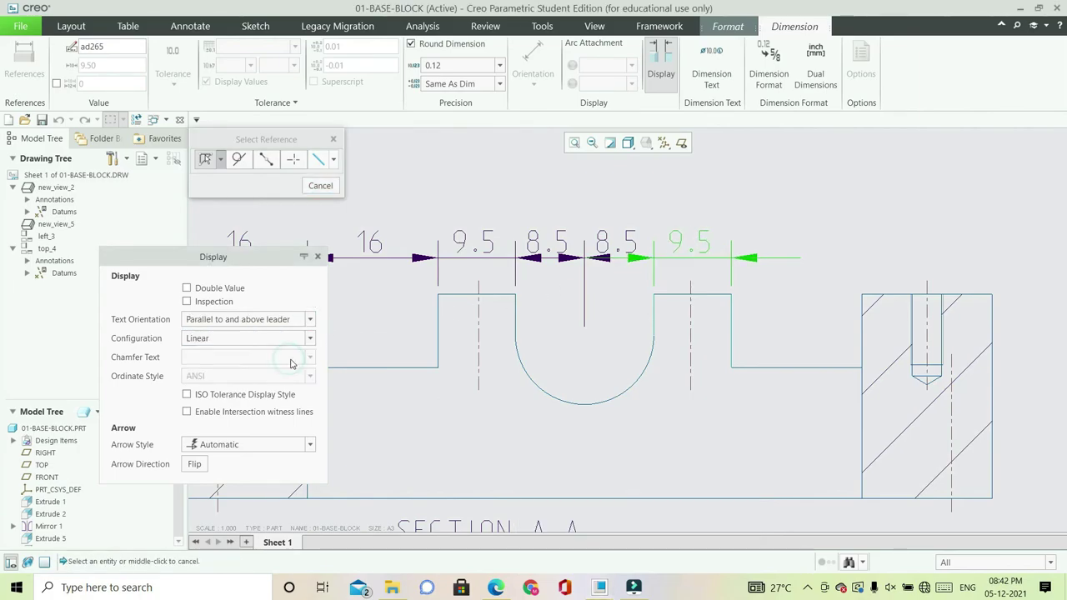
- Dimension the gap between the second raised pad and the right hatched block, aligned with the row above, text parallel to and above the leader
{"action": "scroll", "coordinate": [700, 324], "scroll_direction": "down", "scroll_amount": 2}
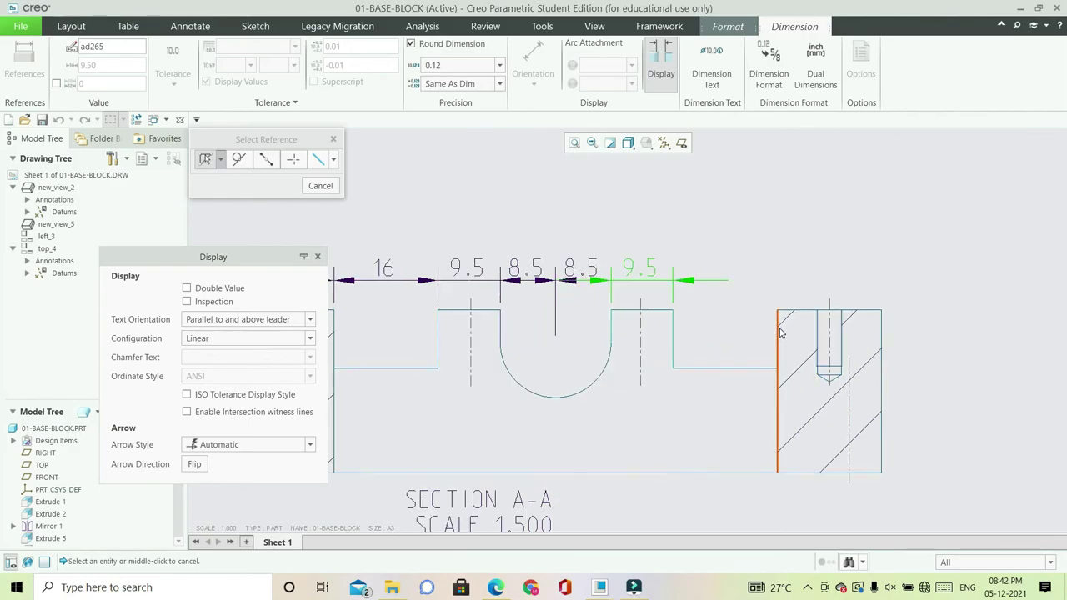
{"action": "left_click", "coordinate": [774, 335]}
{"action": "left_click", "coordinate": [674, 317]}
{"action": "middle_click", "coordinate": [714, 290]}
{"action": "left_click_drag", "start_coordinate": [722, 287], "coordinate": [725, 281]}
{"action": "left_click", "coordinate": [309, 319]}
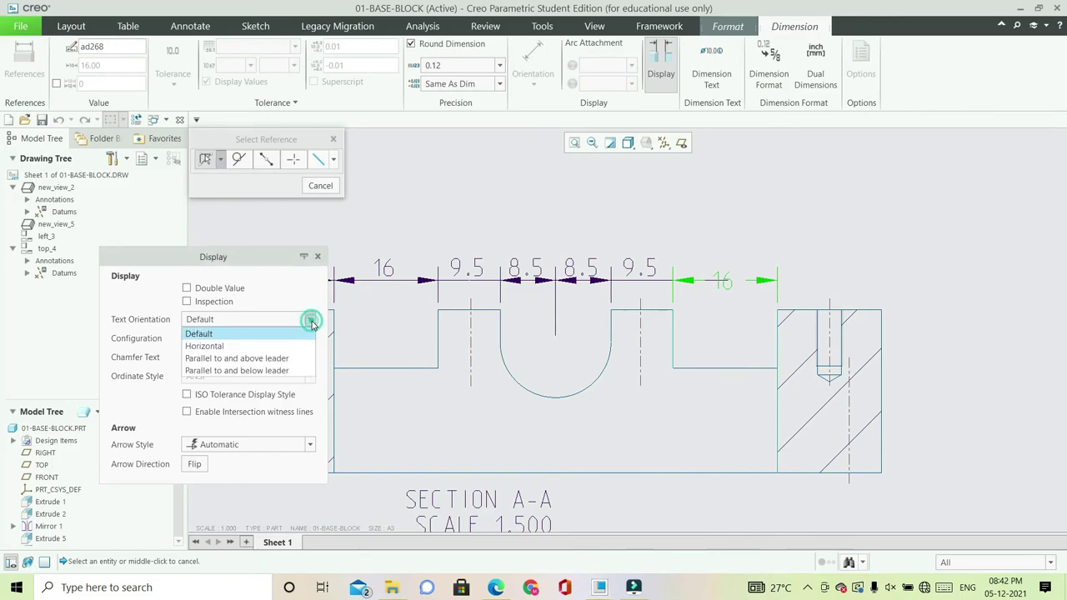
{"action": "left_click", "coordinate": [290, 358]}
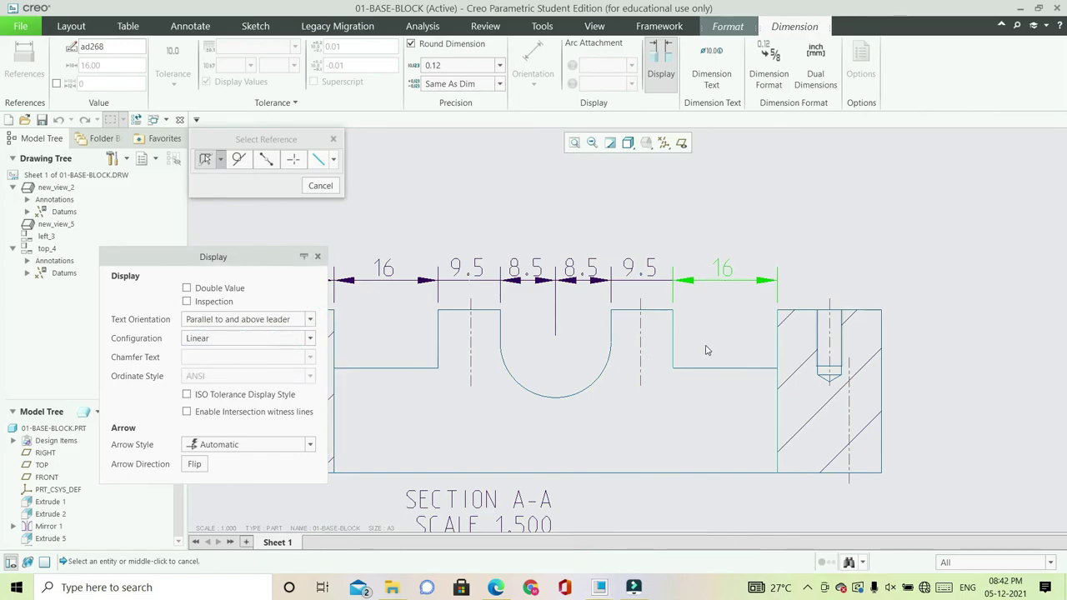
- Dimension the right hatched block's width in line with the row above section A-A, with text parallel to and above the leader
{"action": "scroll", "coordinate": [691, 337], "scroll_direction": "down", "scroll_amount": 3}
{"action": "scroll", "coordinate": [808, 317], "scroll_direction": "up", "scroll_amount": 3}
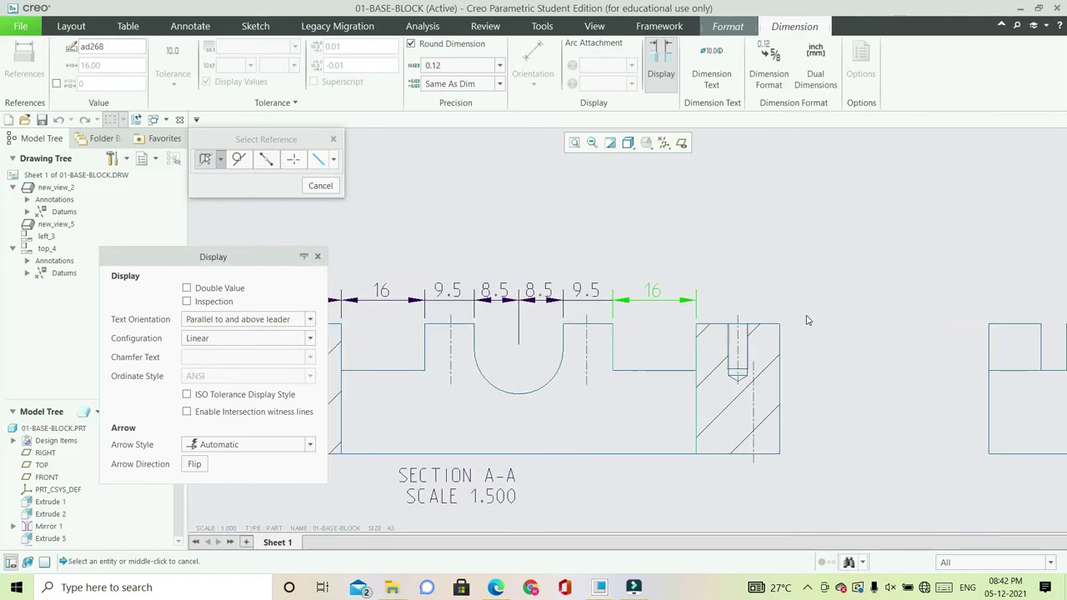
{"action": "left_click", "coordinate": [771, 348]}
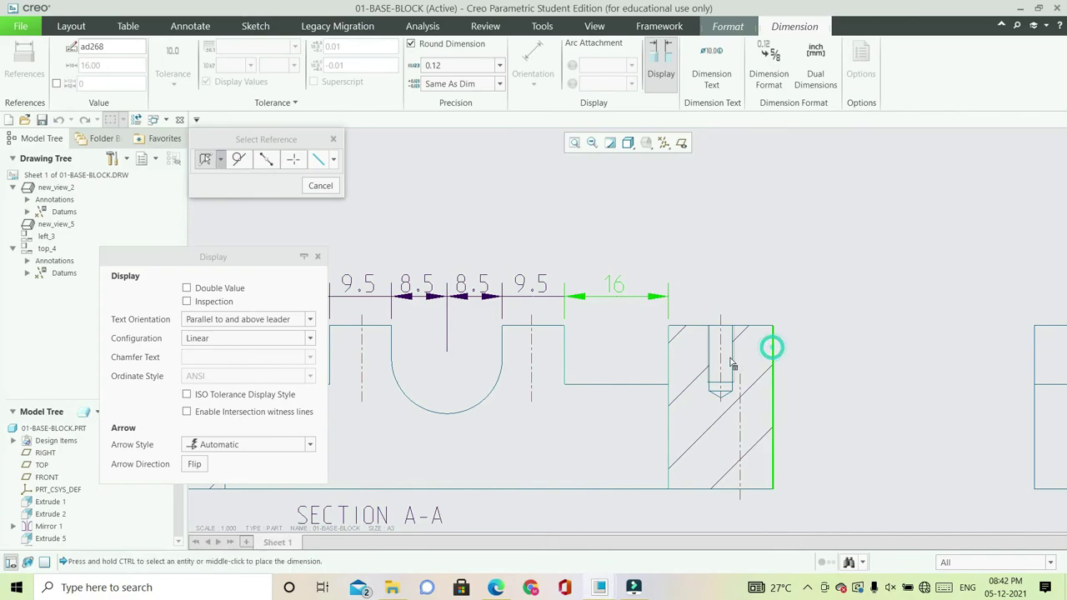
{"action": "left_click", "coordinate": [668, 356], "text": "ctrl"}
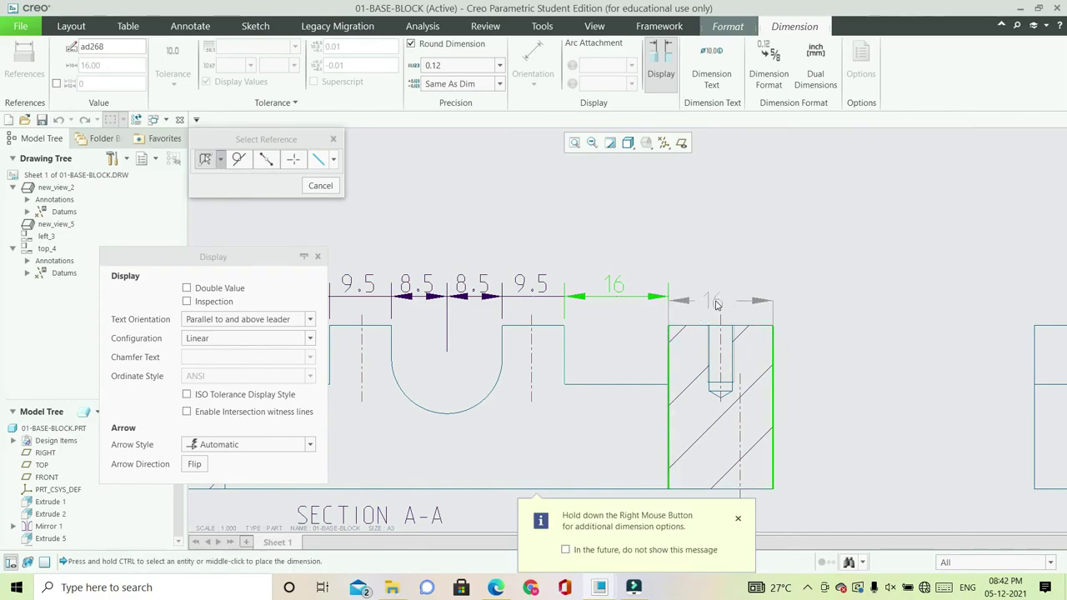
{"action": "middle_click", "coordinate": [715, 308]}
{"action": "left_click_drag", "start_coordinate": [716, 310], "coordinate": [720, 297]}
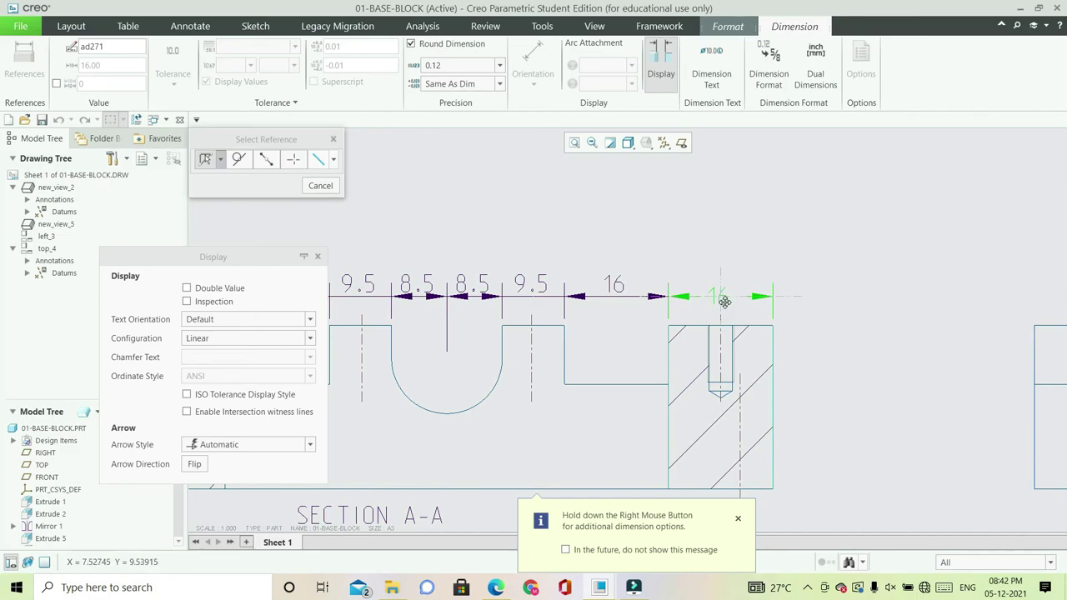
{"action": "left_click", "coordinate": [310, 319]}
{"action": "left_click", "coordinate": [279, 357]}
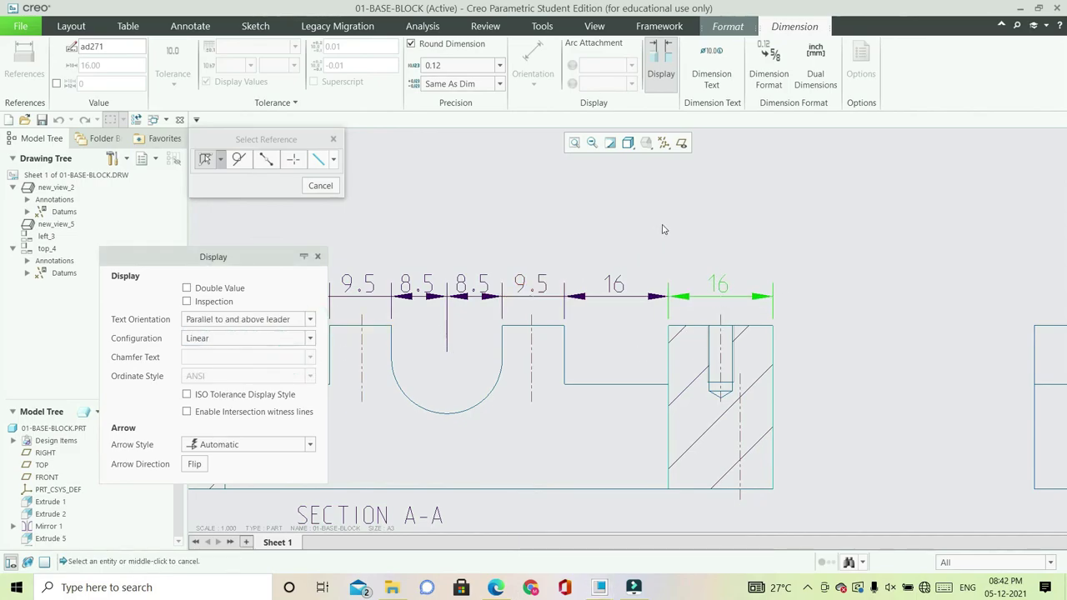
{"action": "scroll", "coordinate": [688, 274], "scroll_direction": "up", "scroll_amount": 3}
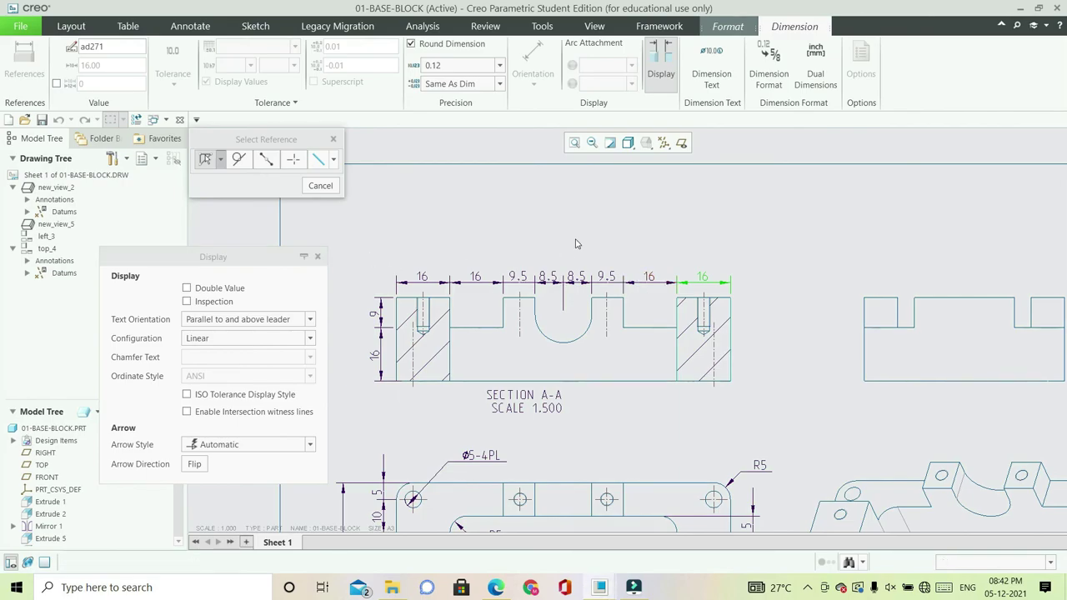
{"action": "middle_click", "coordinate": [575, 240]}
- Dimension the radius of the round slot in section A-A, placed below the view, with ISO-above-extended text orientation
{"action": "left_click", "coordinate": [576, 145]}
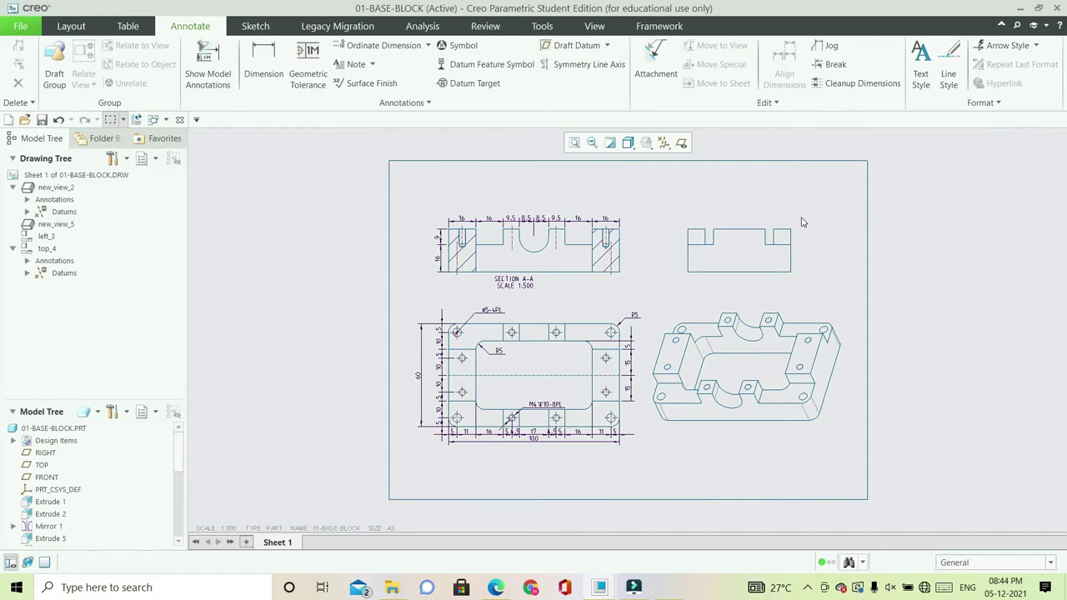
{"action": "left_click", "coordinate": [264, 62]}
{"action": "scroll", "coordinate": [544, 253], "scroll_direction": "down", "scroll_amount": 4}
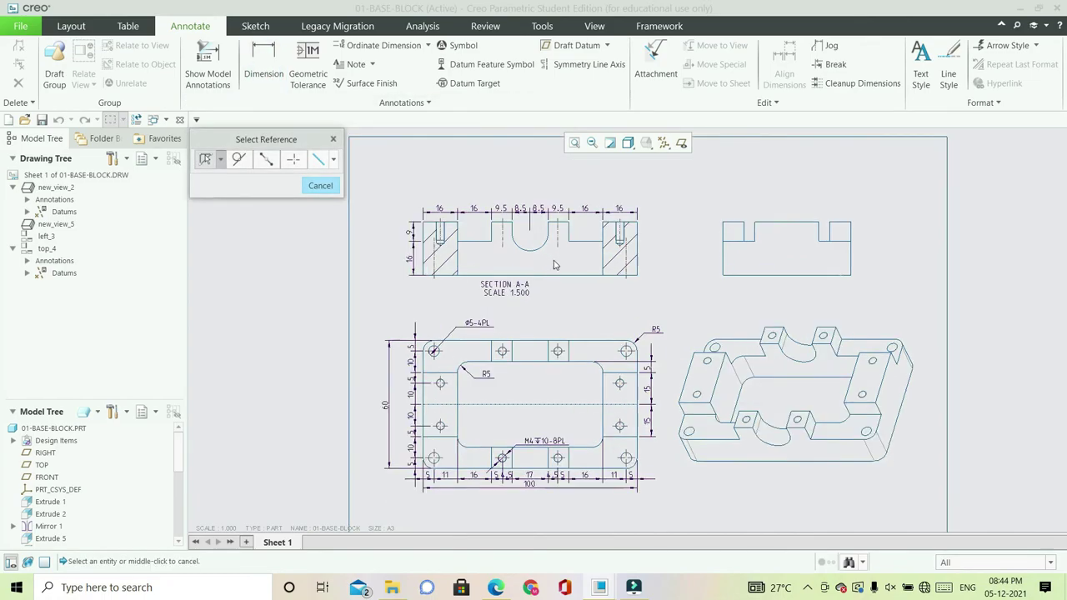
{"action": "scroll", "coordinate": [544, 253], "scroll_direction": "down", "scroll_amount": 2}
{"action": "left_click", "coordinate": [517, 241]}
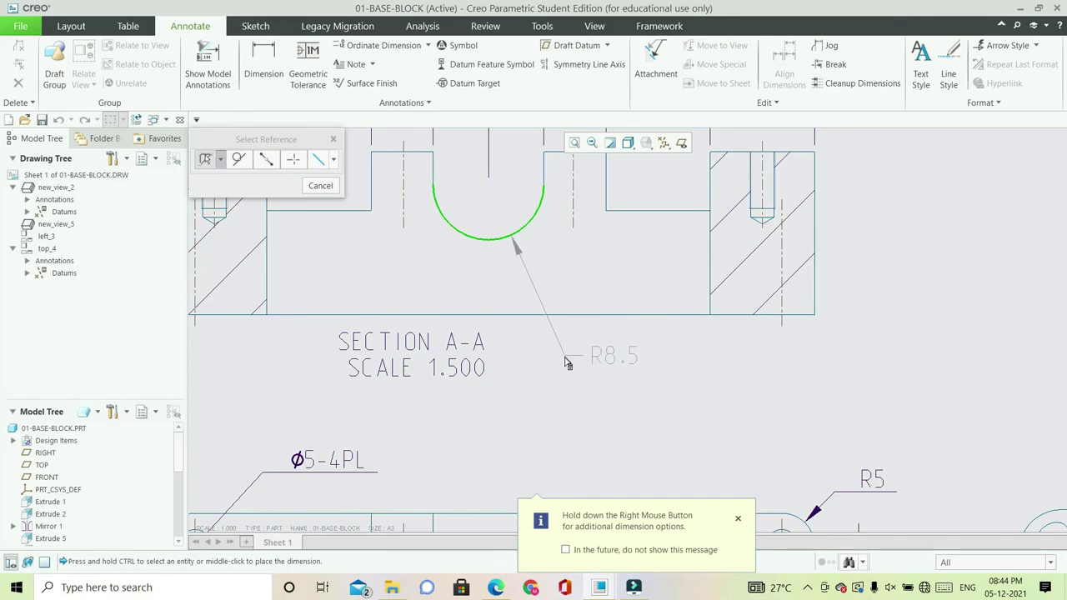
{"action": "middle_click", "coordinate": [565, 364]}
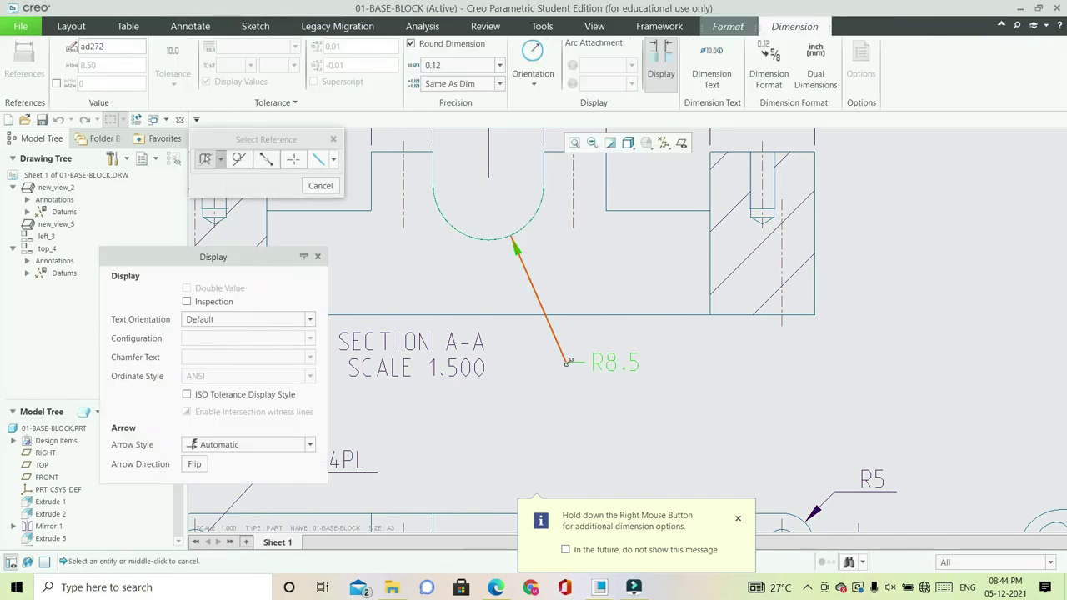
{"action": "left_click", "coordinate": [309, 319]}
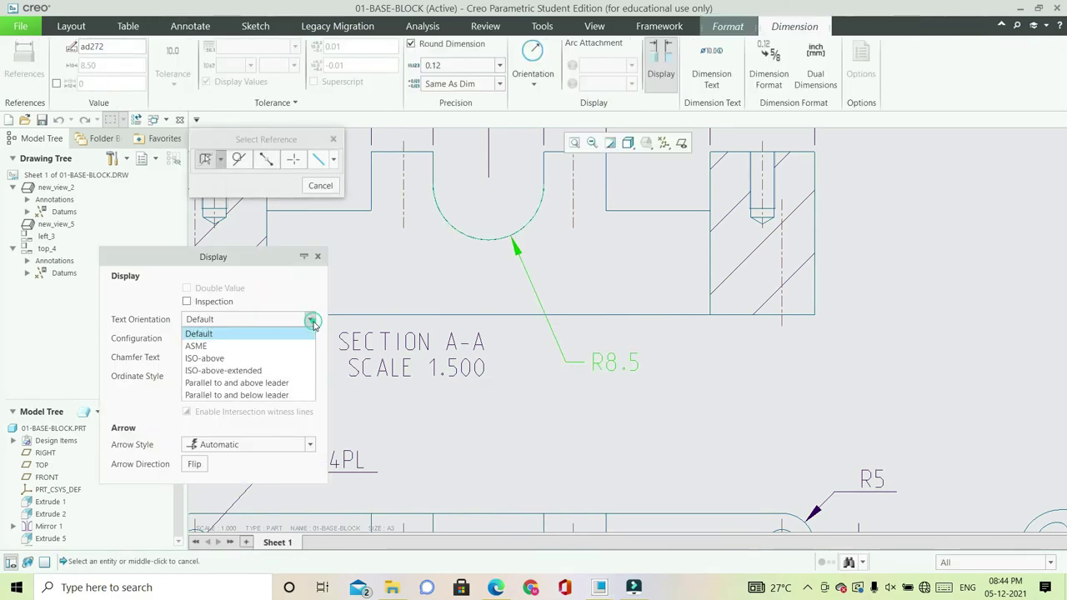
{"action": "left_click", "coordinate": [281, 372]}
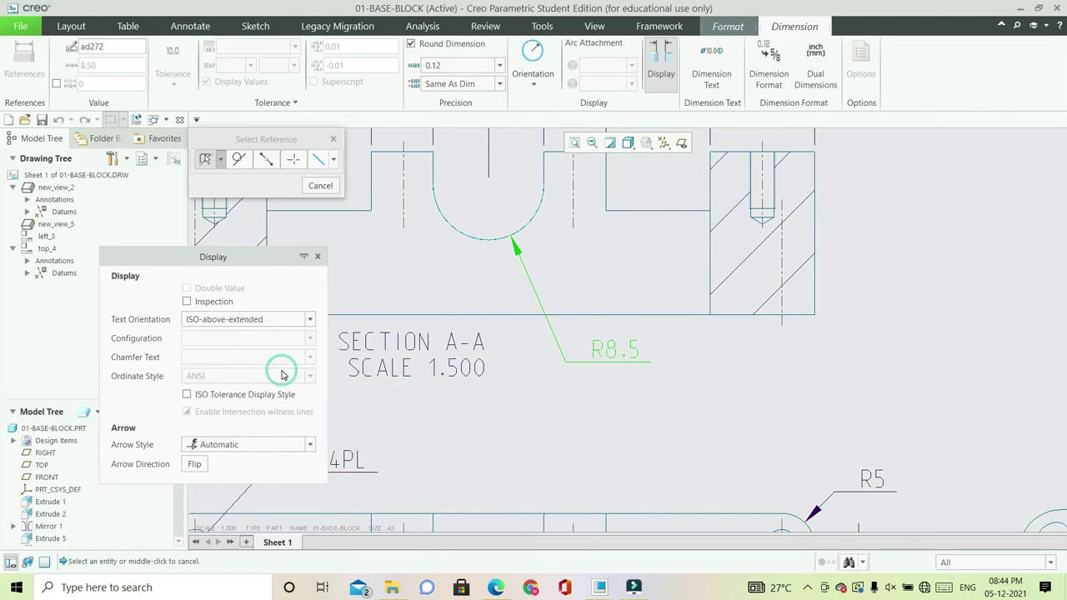
- Move the round slot's radius dimension closer to the arc, keeping it below section A-A
{"action": "left_click_drag", "start_coordinate": [609, 344], "coordinate": [577, 335]}
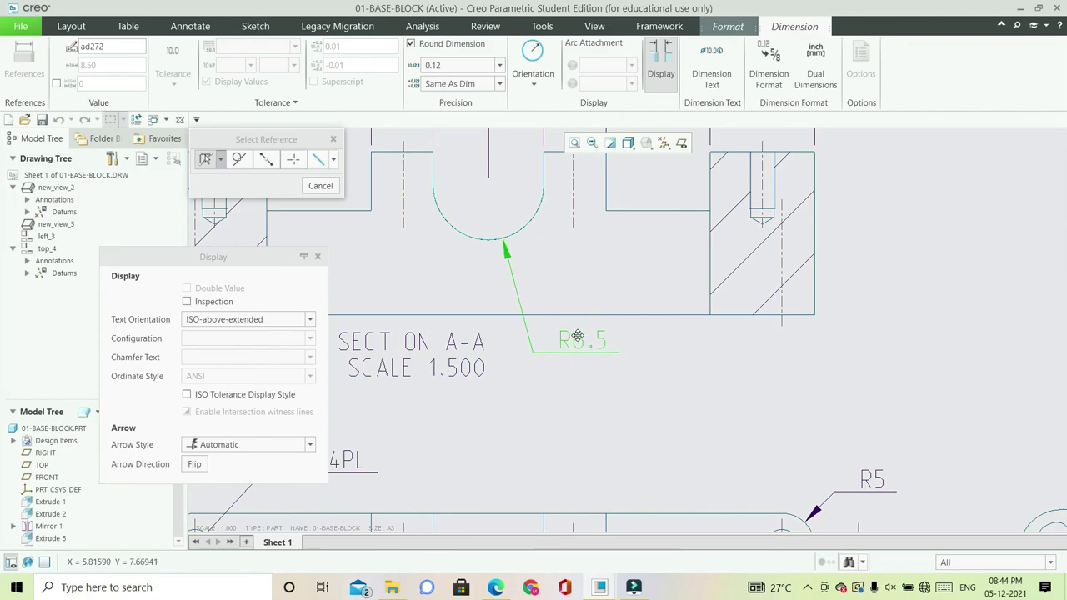
{"action": "scroll", "coordinate": [621, 381], "scroll_direction": "down", "scroll_amount": 2}
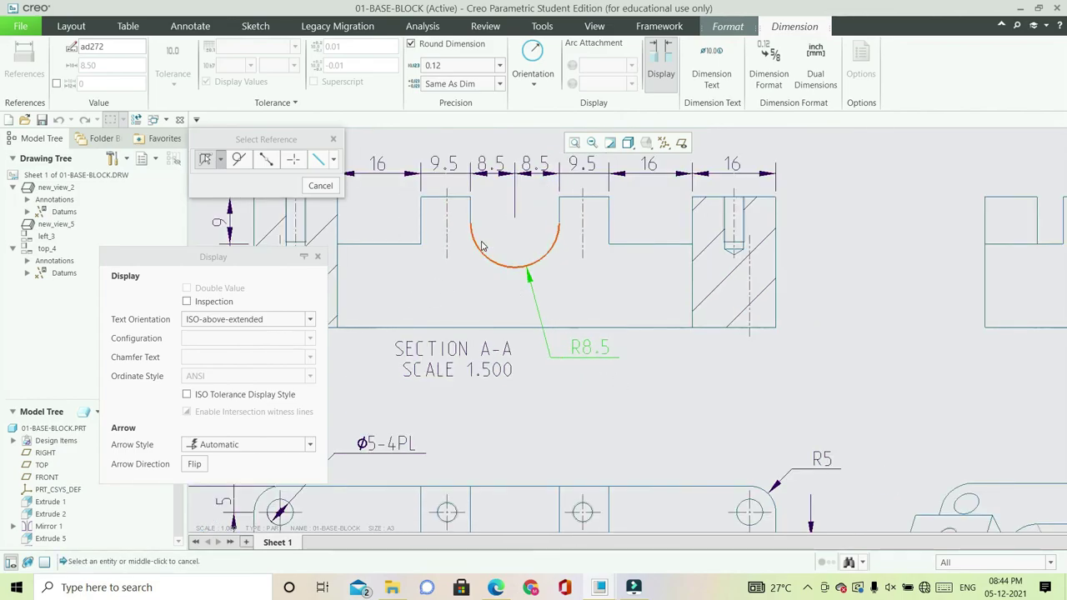
- Dimension the height of the round slot's centre above section A-A's lower edge, with text parallel to and above the leader
{"action": "scroll", "coordinate": [487, 242], "scroll_direction": "up", "scroll_amount": 2}
{"action": "left_click", "coordinate": [520, 283]}
{"action": "left_click", "coordinate": [654, 380], "text": "ctrl"}
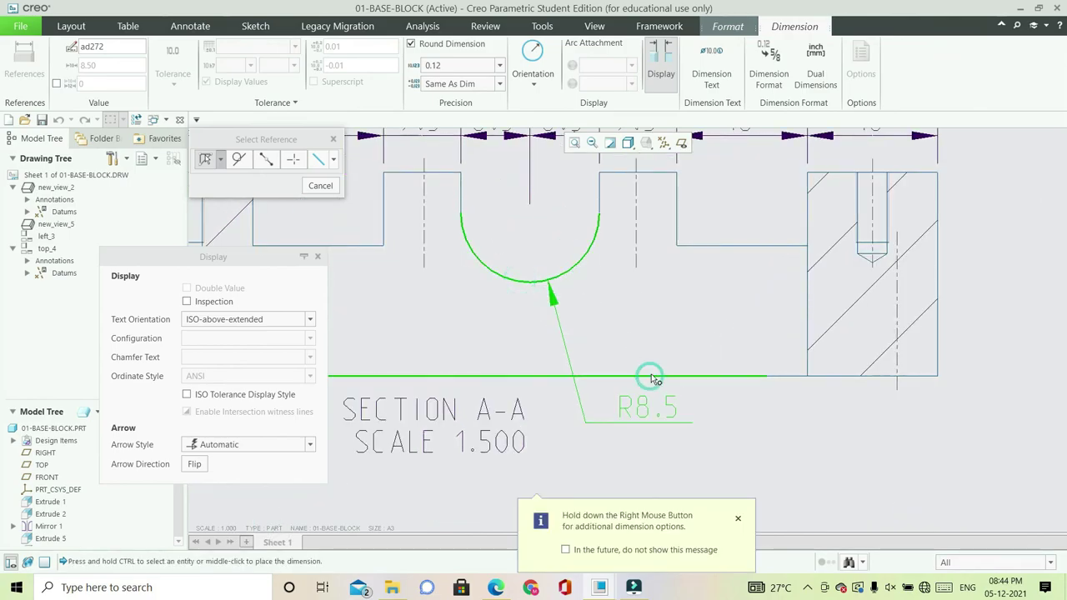
{"action": "middle_click", "coordinate": [739, 414]}
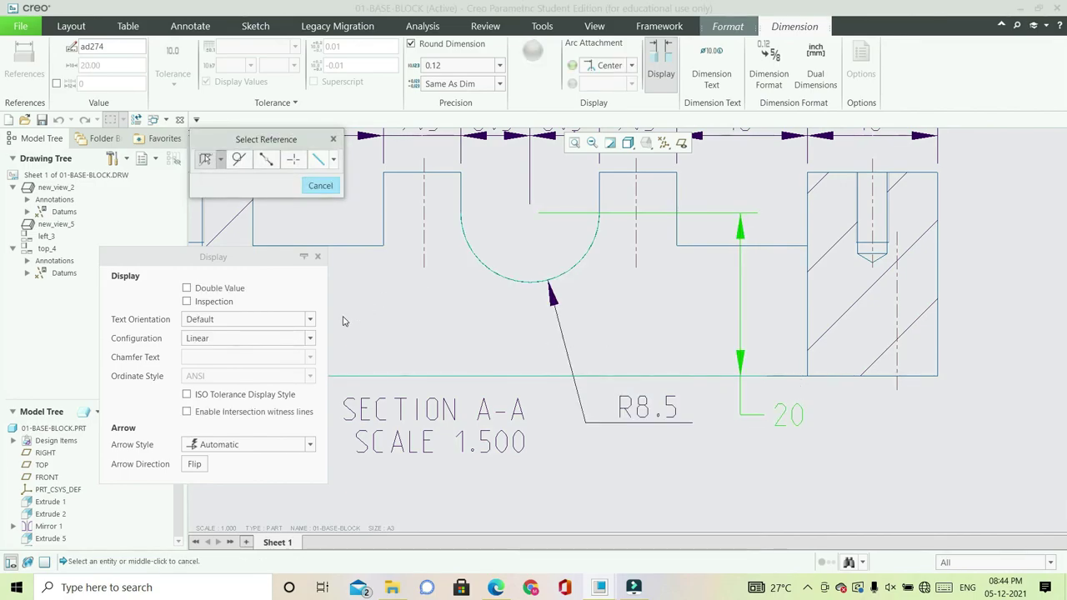
{"action": "left_click", "coordinate": [310, 321]}
{"action": "left_click", "coordinate": [286, 359]}
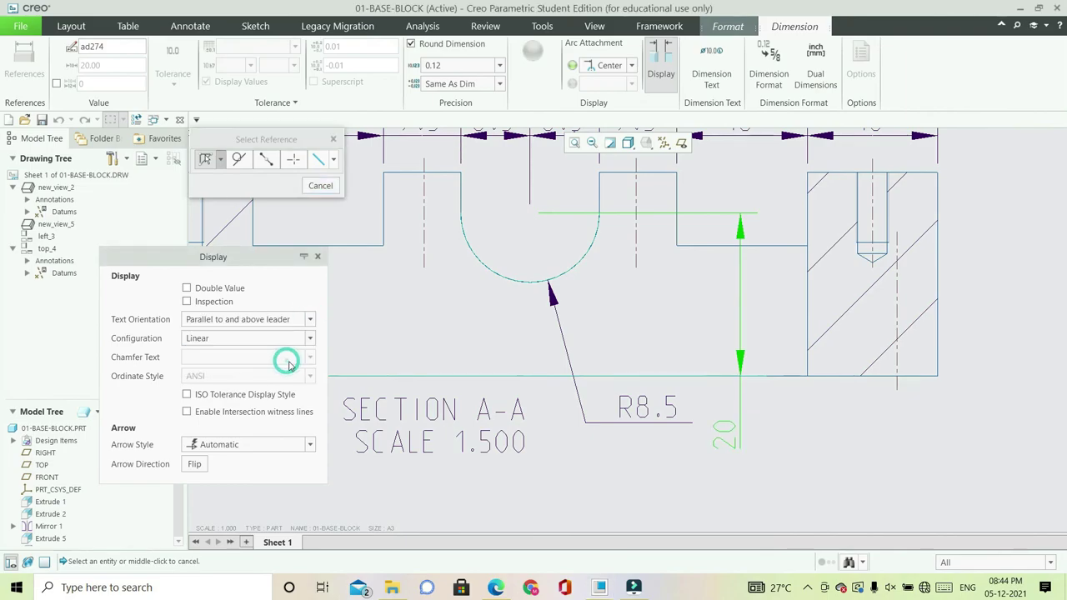
{"action": "left_click", "coordinate": [722, 414]}
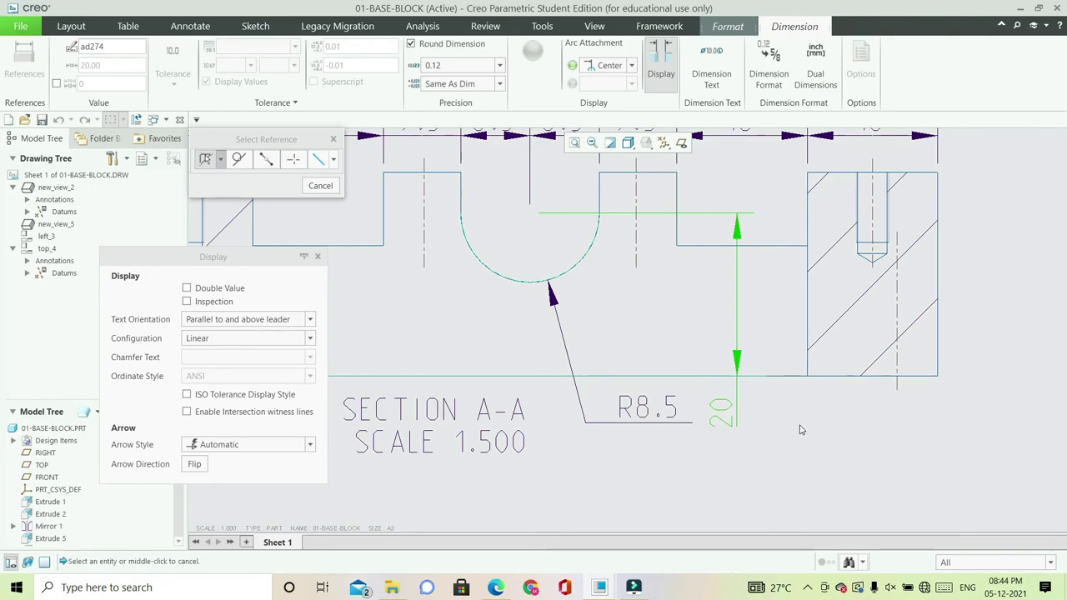
{"action": "middle_click", "coordinate": [800, 430]}
{"action": "scroll", "coordinate": [789, 406], "scroll_direction": "up", "scroll_amount": 3}
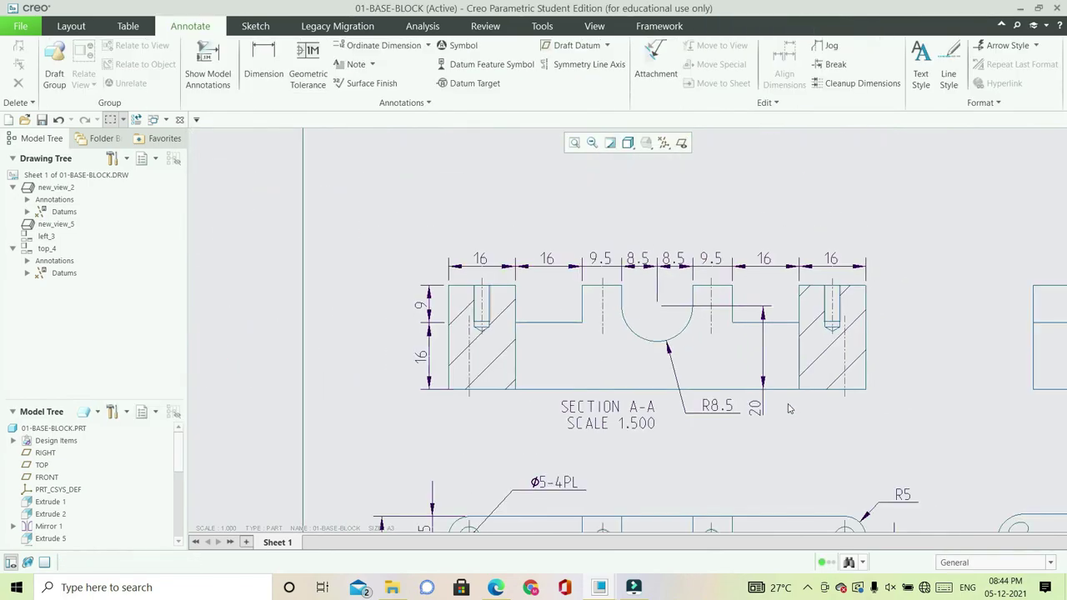
- Delete the undimensioned side view beside section A-A from the sheet
{"action": "left_click", "coordinate": [573, 144]}
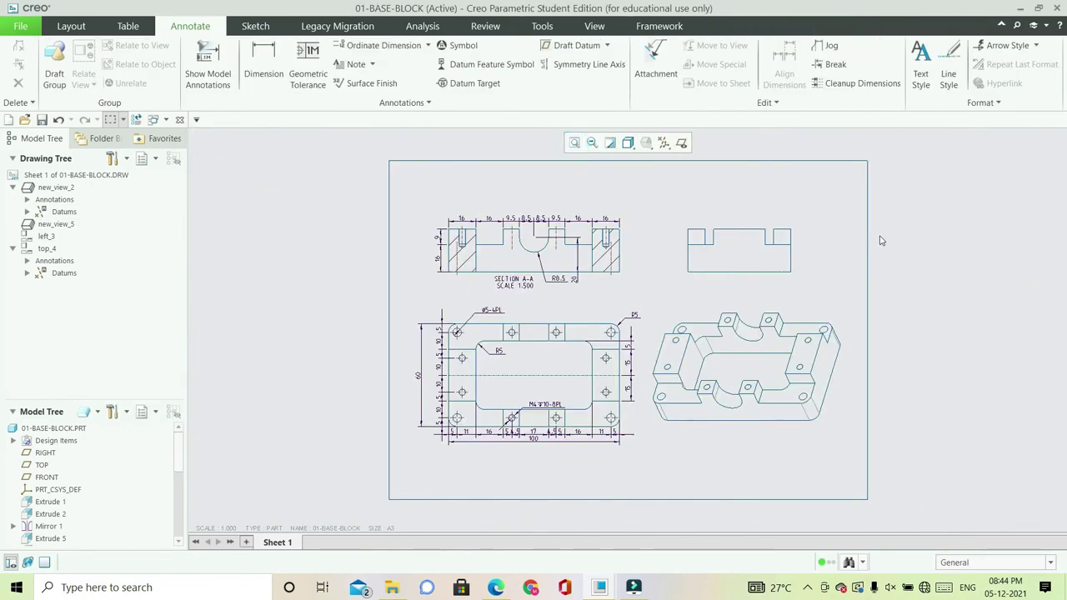
{"action": "left_click", "coordinate": [731, 262]}
{"action": "key", "text": "Delete"}
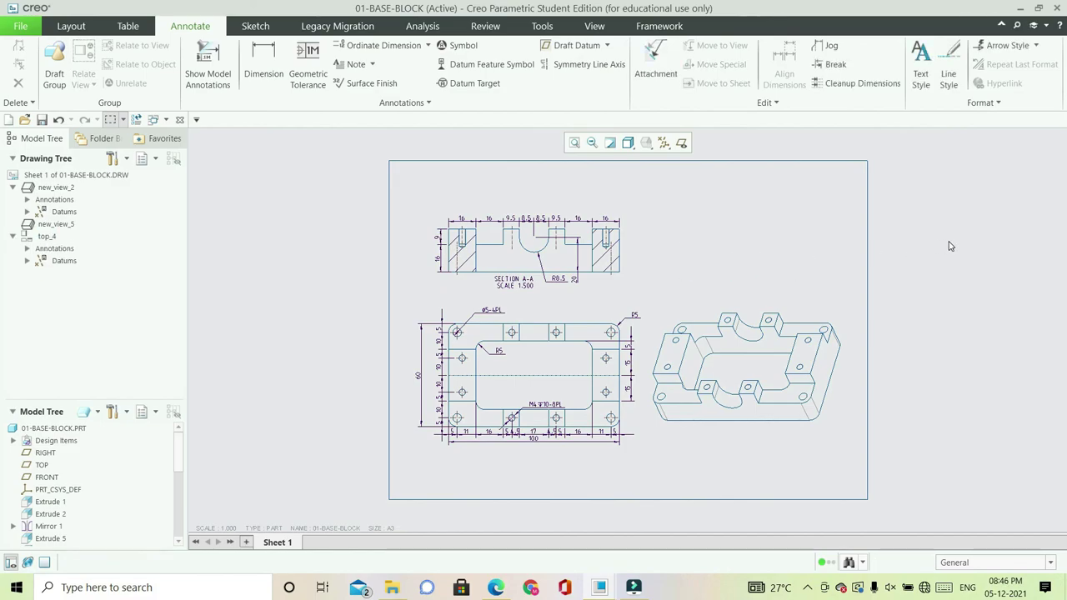
{"action": "scroll", "coordinate": [724, 274], "scroll_direction": "down", "scroll_amount": 3}
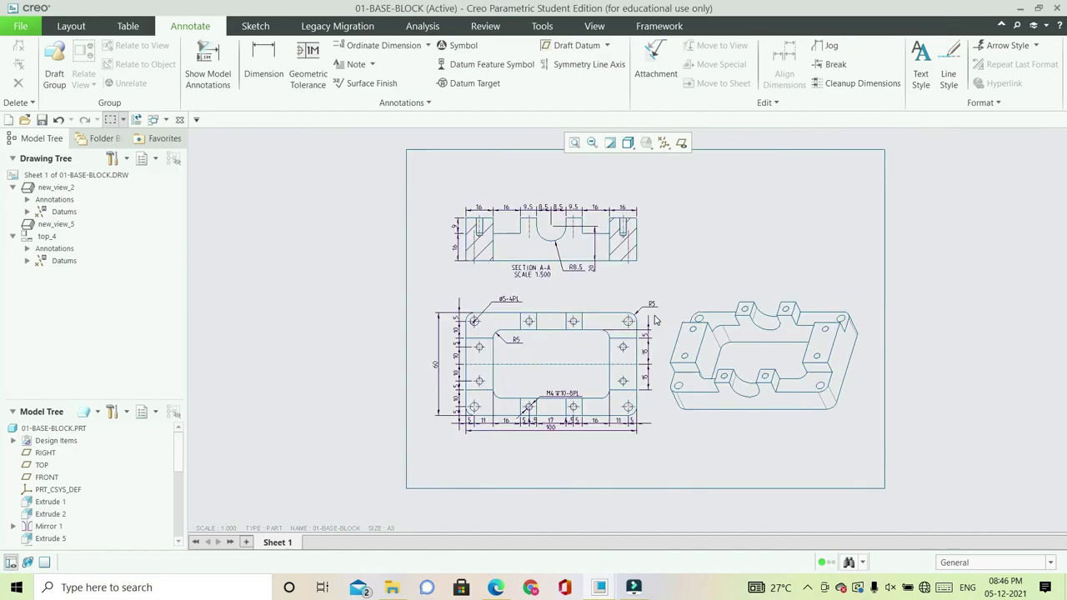
{"action": "scroll", "coordinate": [654, 320], "scroll_direction": "up", "scroll_amount": 4}
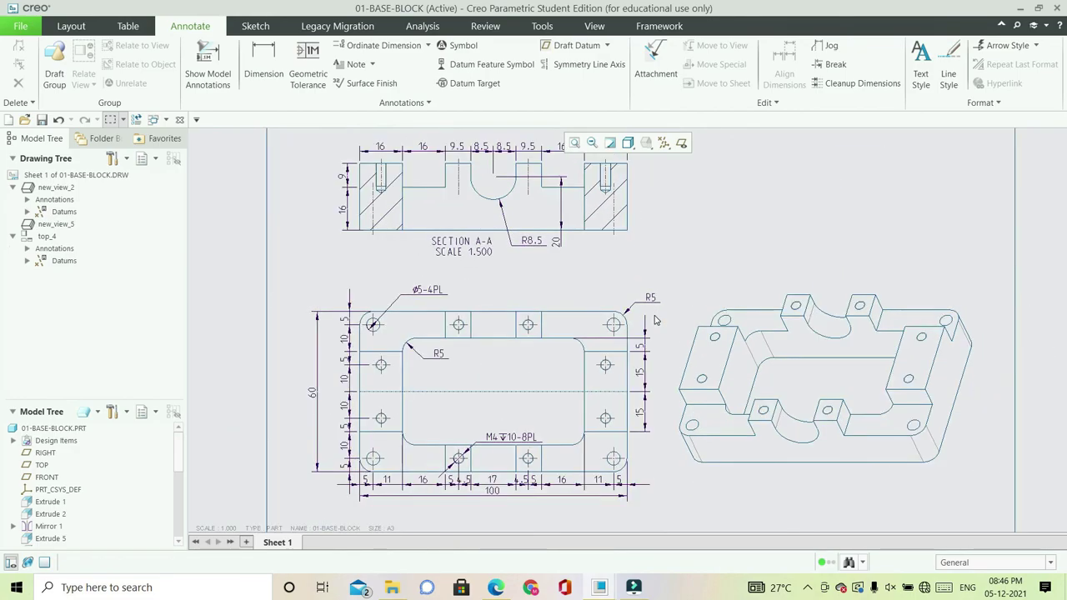
{"action": "scroll", "coordinate": [597, 329], "scroll_direction": "down", "scroll_amount": 1}
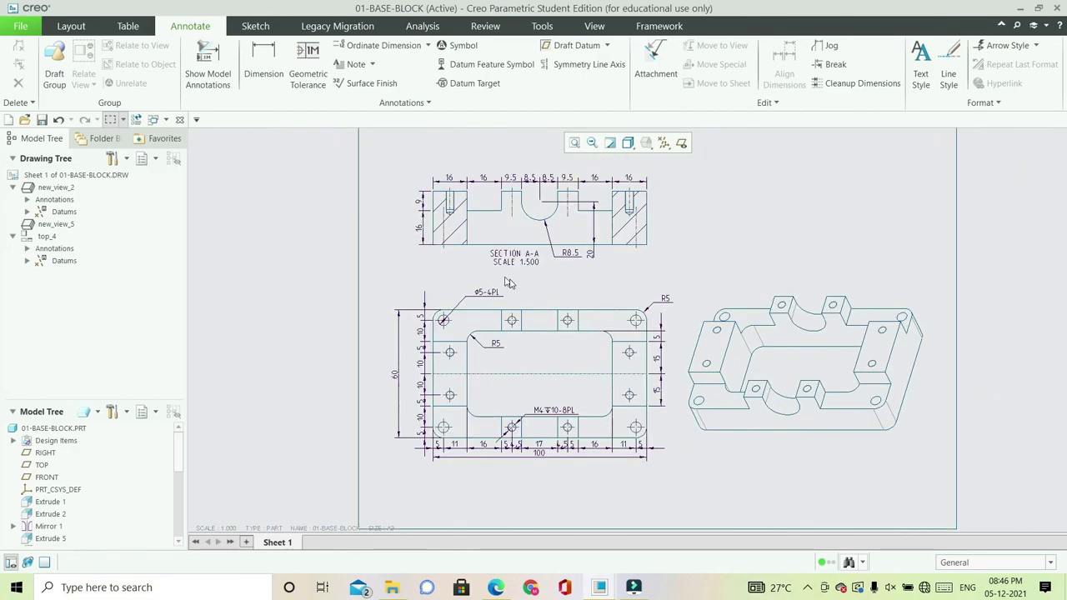
- Save the drawing as 01-BASE-BLOCK.DRW in the 1 Cylinder Vertical Steam Engine folder
{"action": "left_click", "coordinate": [20, 26]}
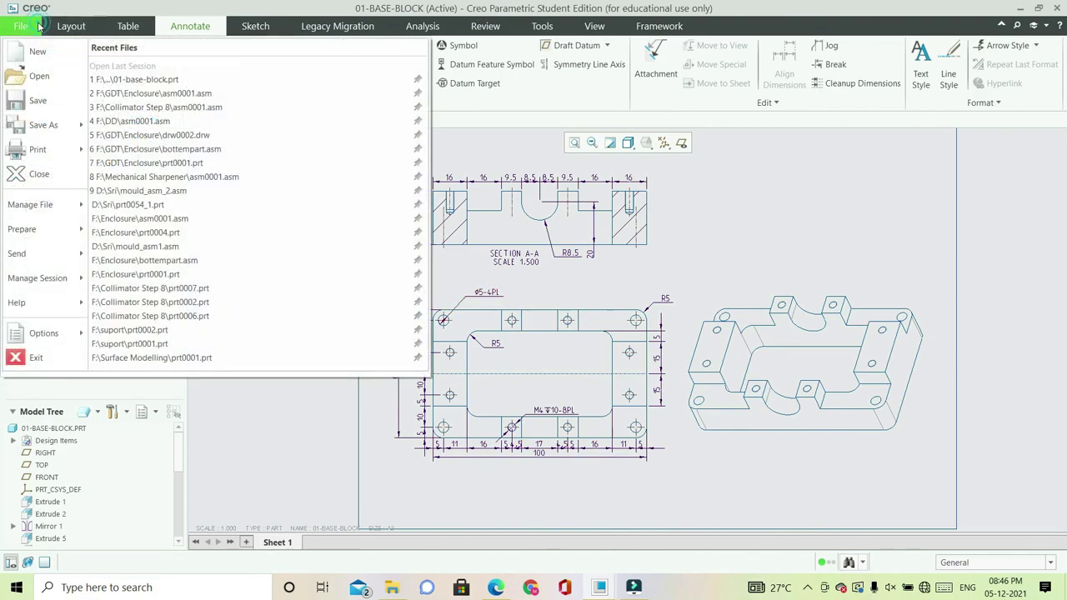
{"action": "left_click", "coordinate": [51, 101]}
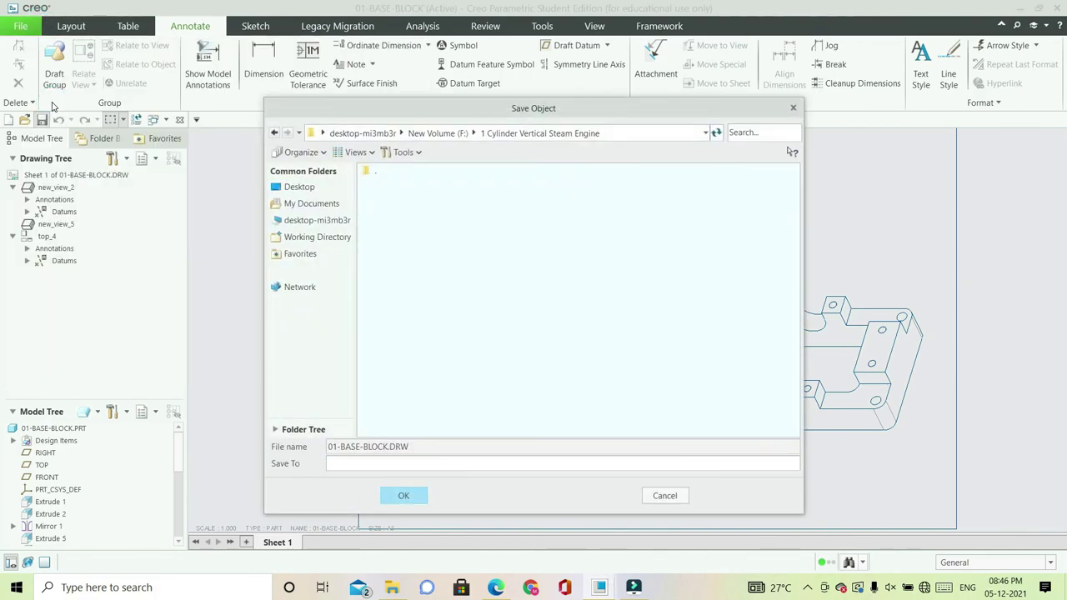
{"action": "left_click", "coordinate": [406, 496]}
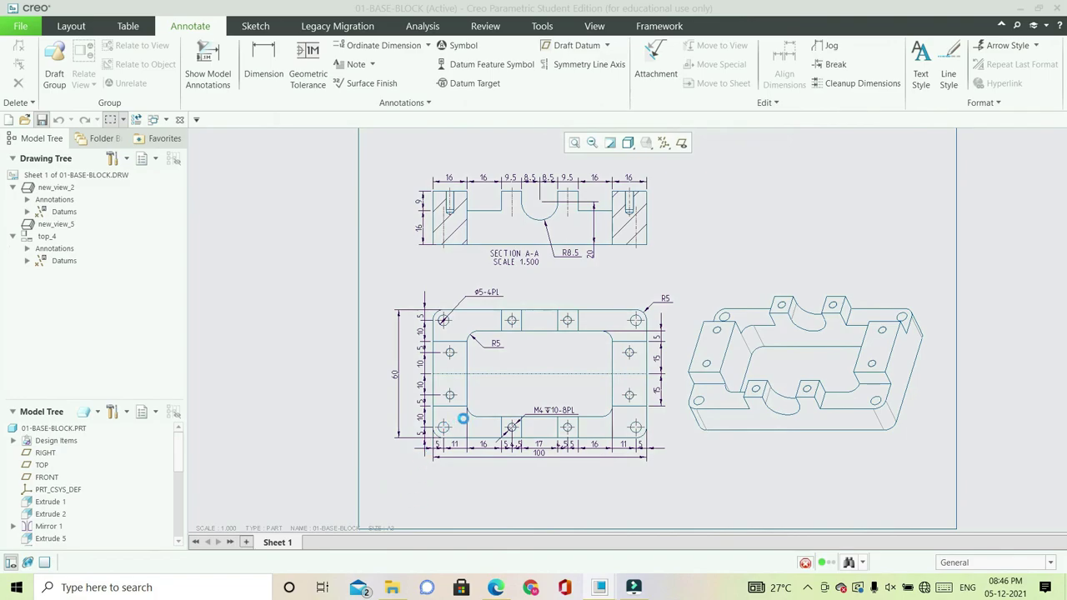
- Export the drawing as a PDF named 01-base-block in the 1 Cylinder Vertical Steam Engine folder and look through the exported sheet
{"action": "left_click", "coordinate": [20, 26]}
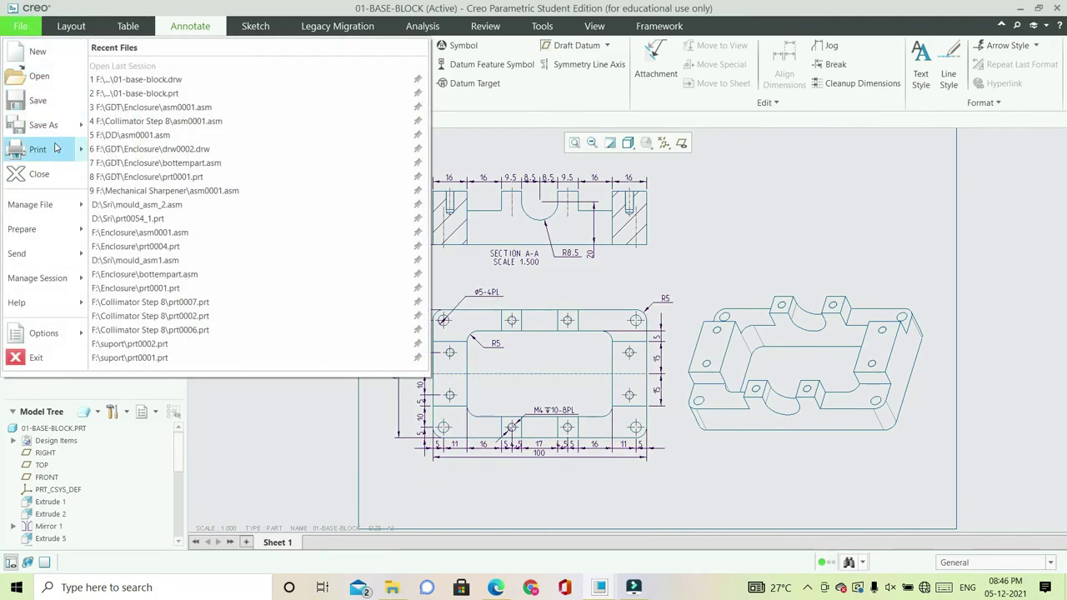
{"action": "mouse_move", "coordinate": [74, 133]}
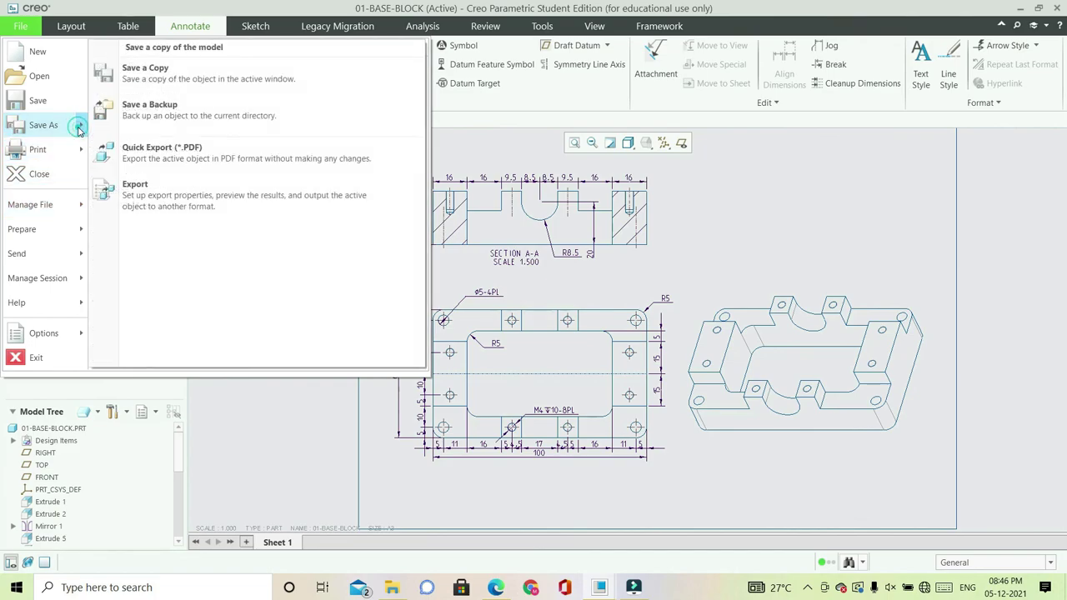
{"action": "left_click", "coordinate": [164, 192]}
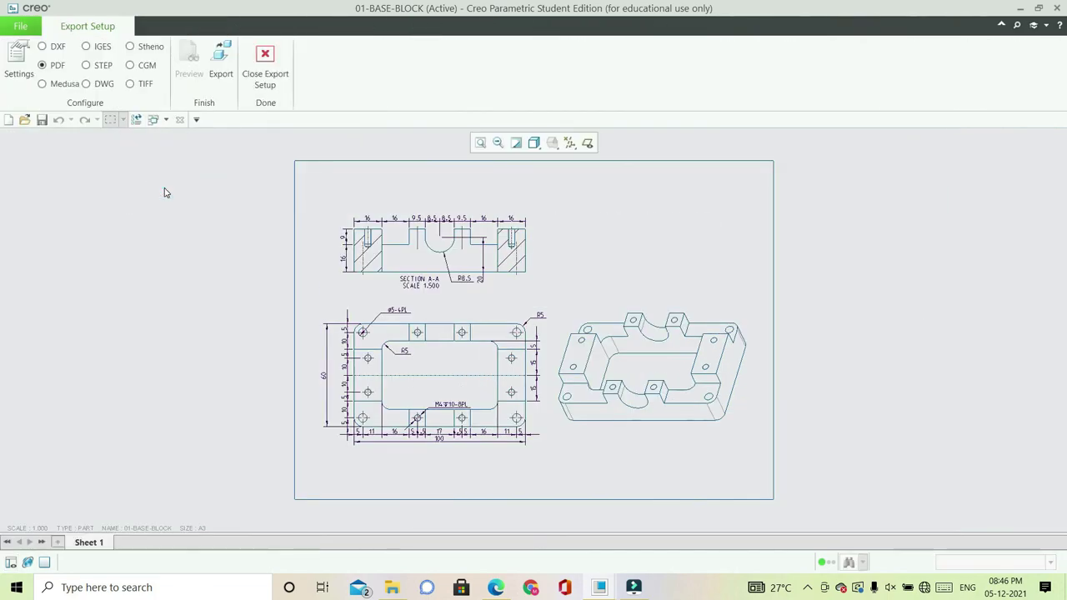
{"action": "left_click", "coordinate": [220, 70]}
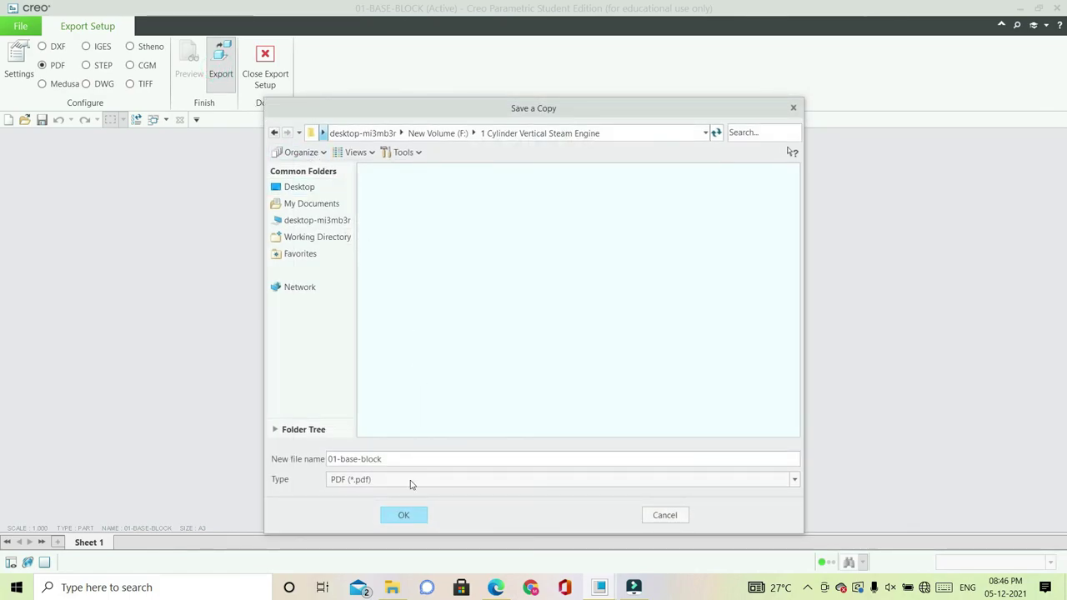
{"action": "left_click", "coordinate": [404, 515]}
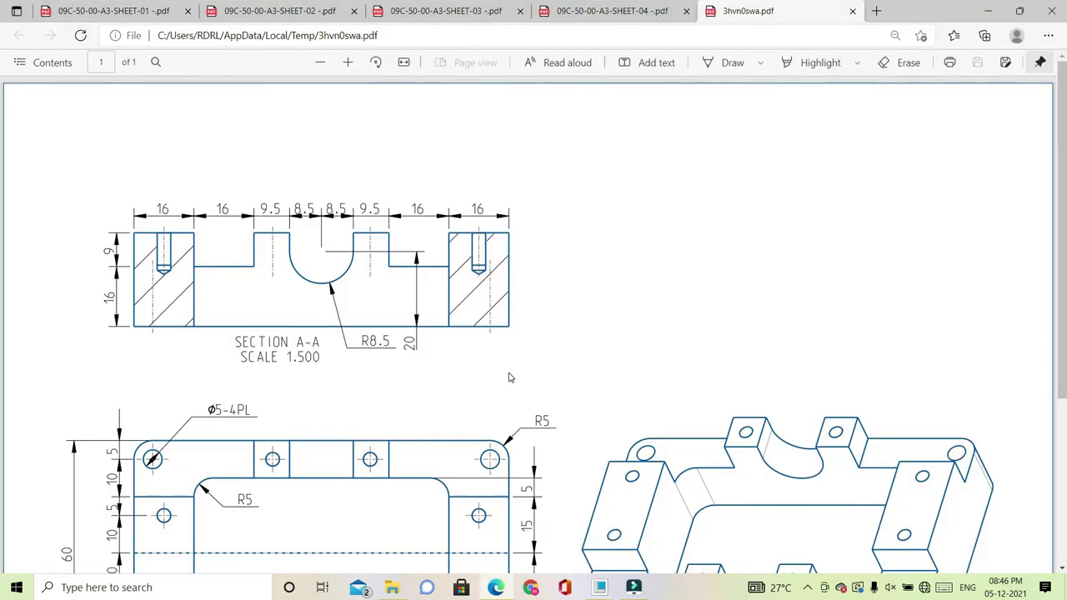
{"action": "scroll", "coordinate": [504, 291], "scroll_direction": "down", "scroll_amount": 2}
{"action": "scroll", "coordinate": [504, 291], "scroll_direction": "down", "scroll_amount": 3}
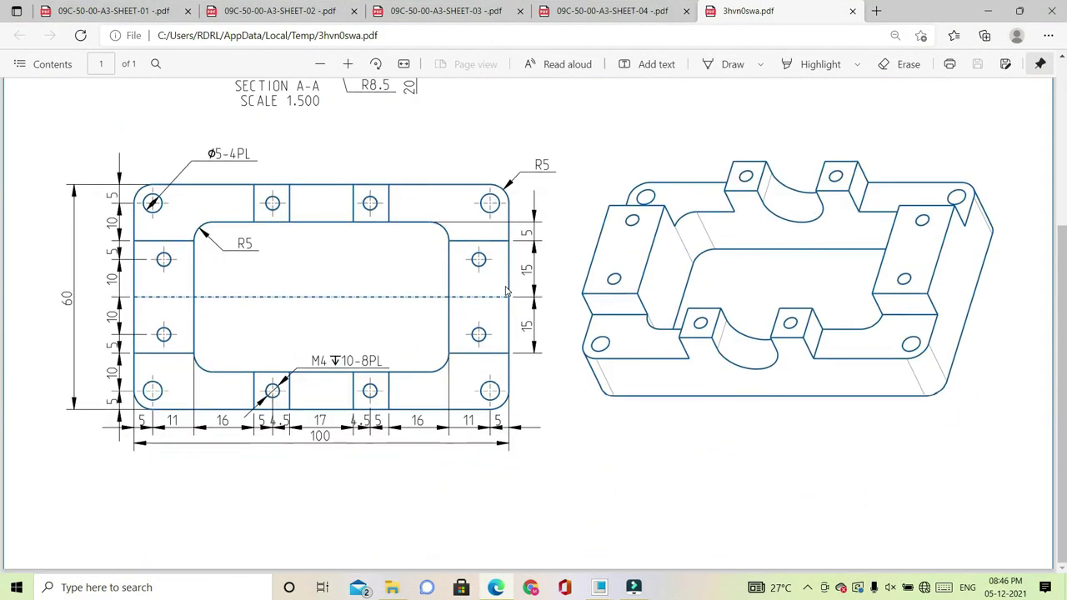
{"action": "scroll", "coordinate": [510, 291], "scroll_direction": "up", "scroll_amount": 5}
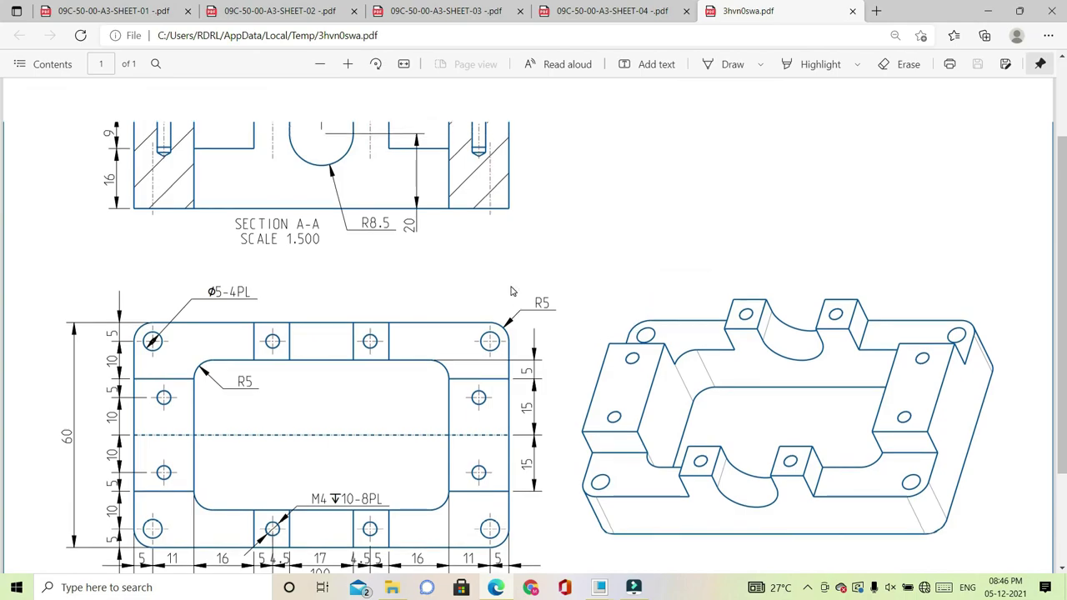
{"action": "scroll", "coordinate": [513, 291], "scroll_direction": "down", "scroll_amount": 5}
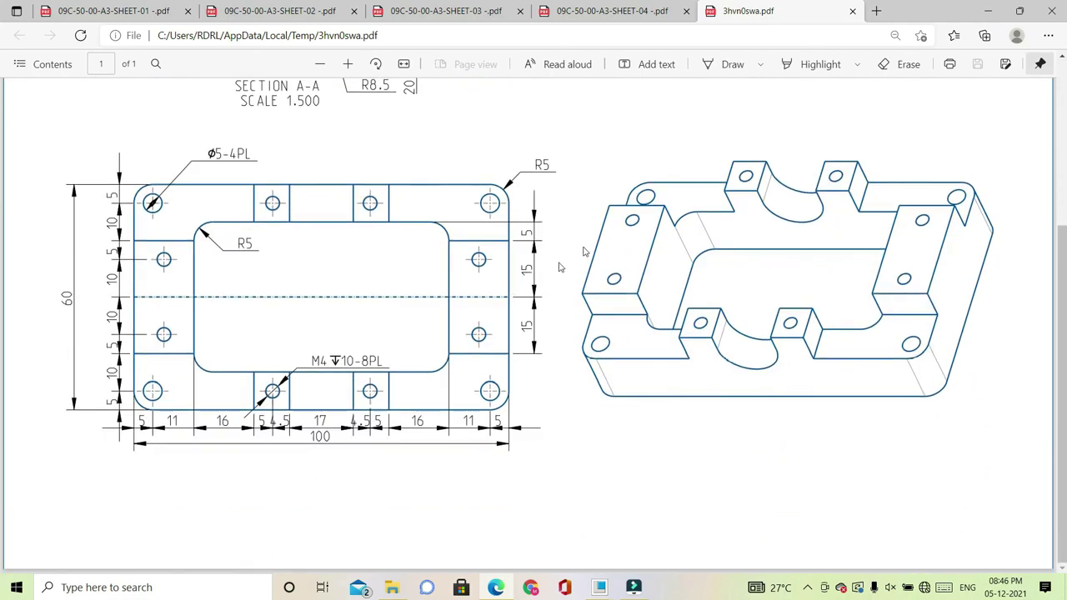